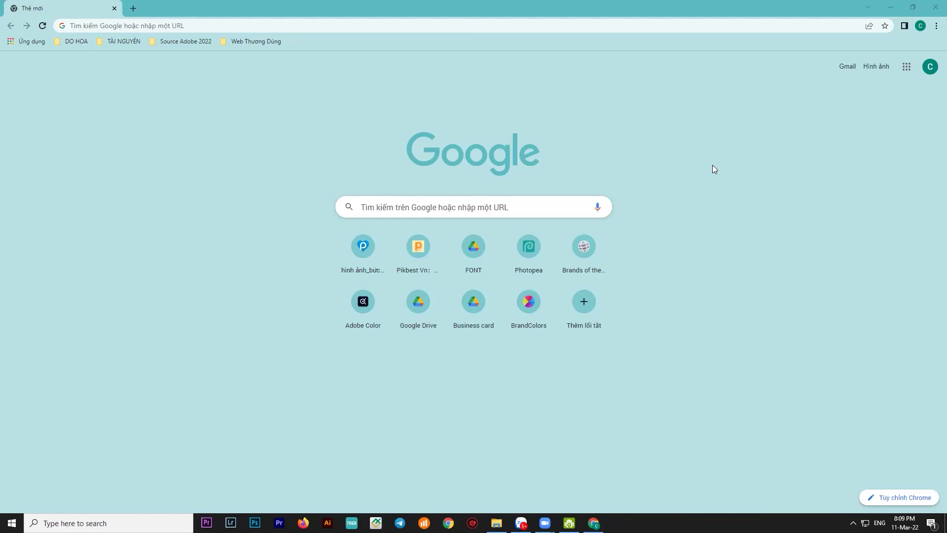
# Load Photopea from the DO HOA bookmark folder in the current tab.
pyautogui.click(223, 24)
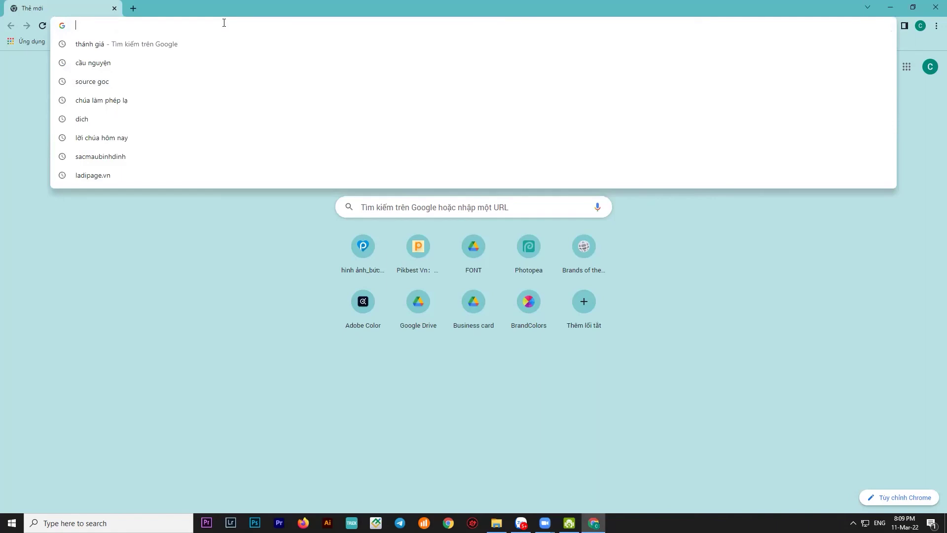
pyautogui.click(141, 319)
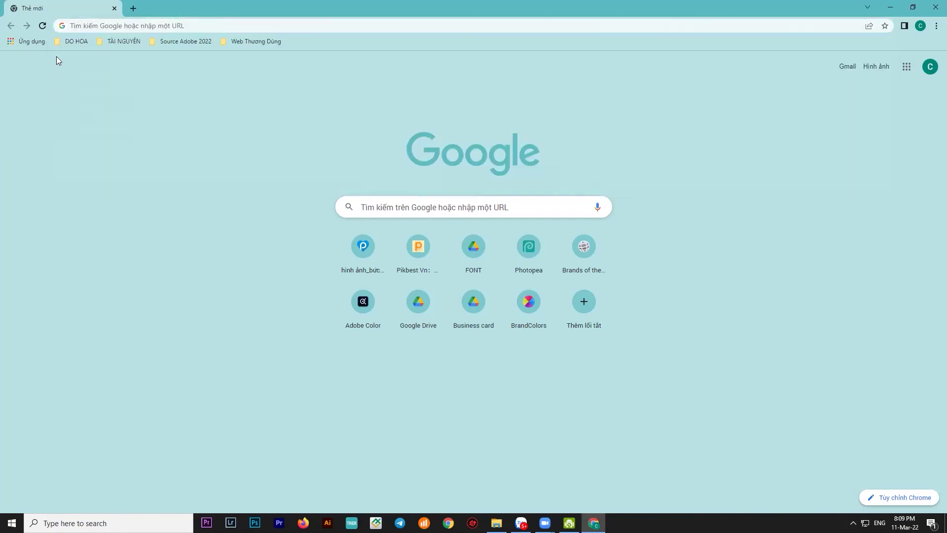
pyautogui.click(74, 40)
pyautogui.click(84, 58)
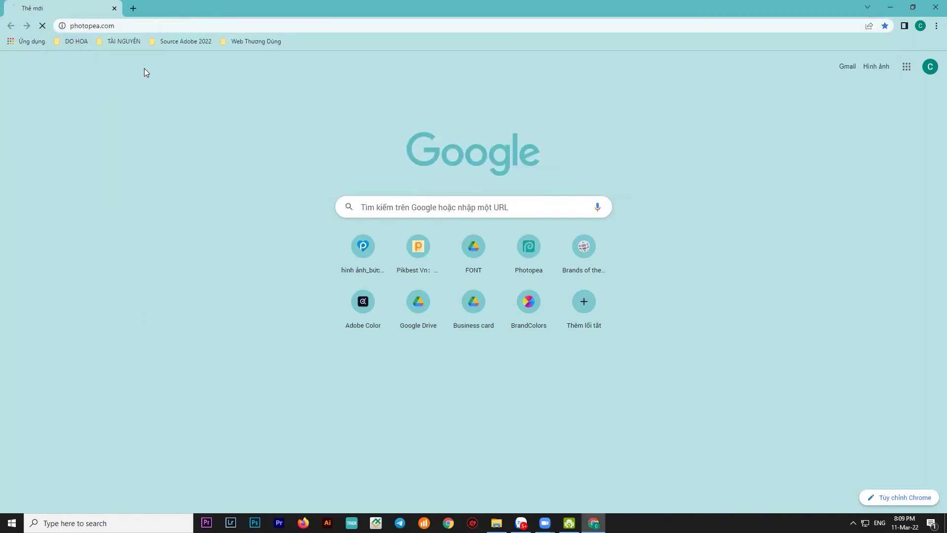
# Copy the Photopea URL, then rearrange the browser and DroidCam windows.
pyautogui.rightClick(100, 25)
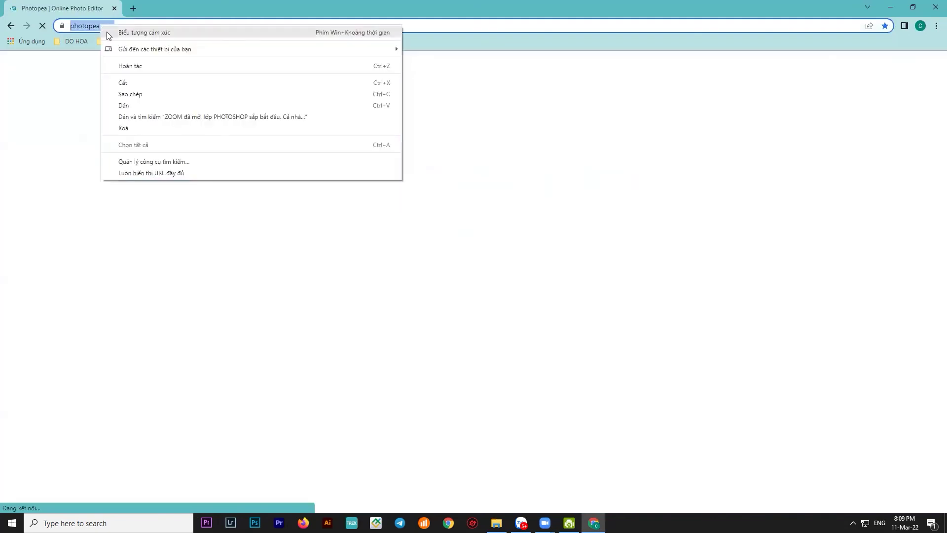
pyautogui.click(130, 94)
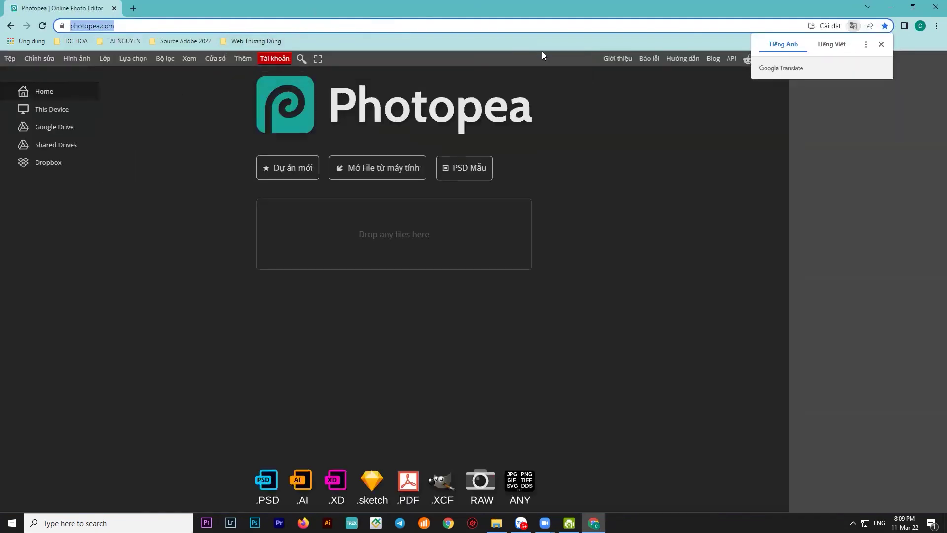
pyautogui.click(890, 7)
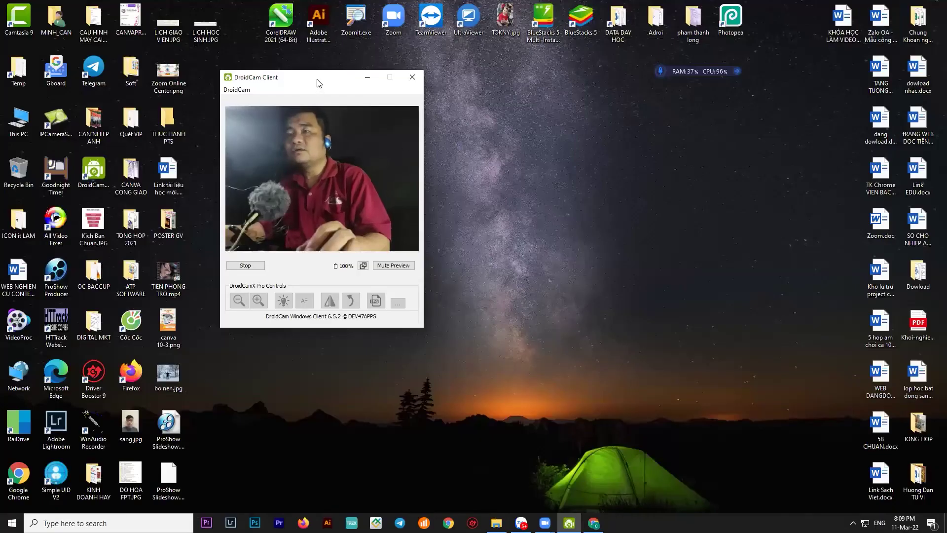
pyautogui.moveTo(322, 81); pyautogui.dragTo(345, 77)
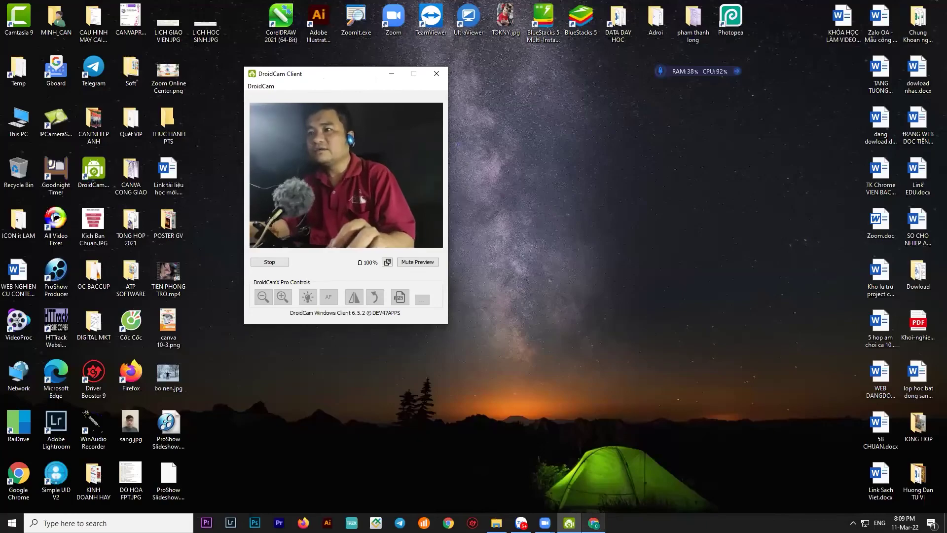
pyautogui.click(593, 523)
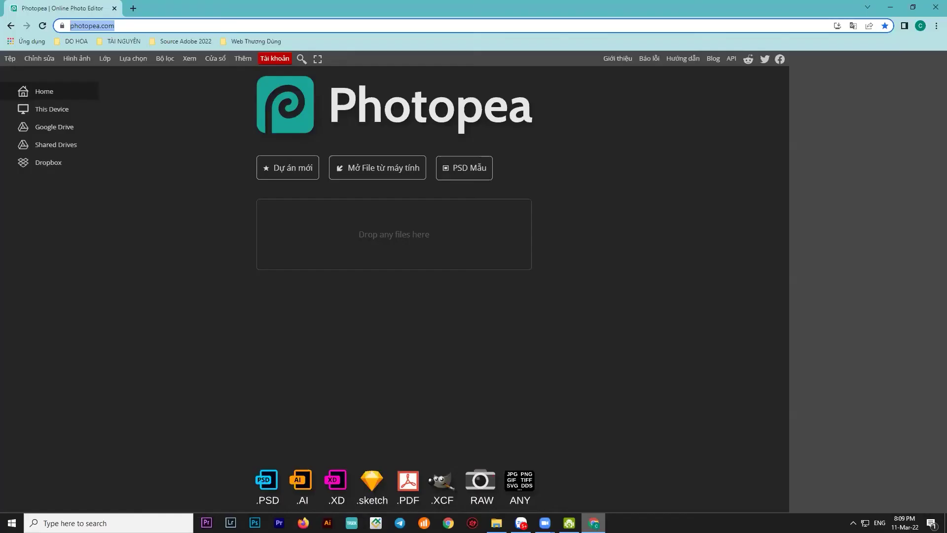
pyautogui.click(920, 25)
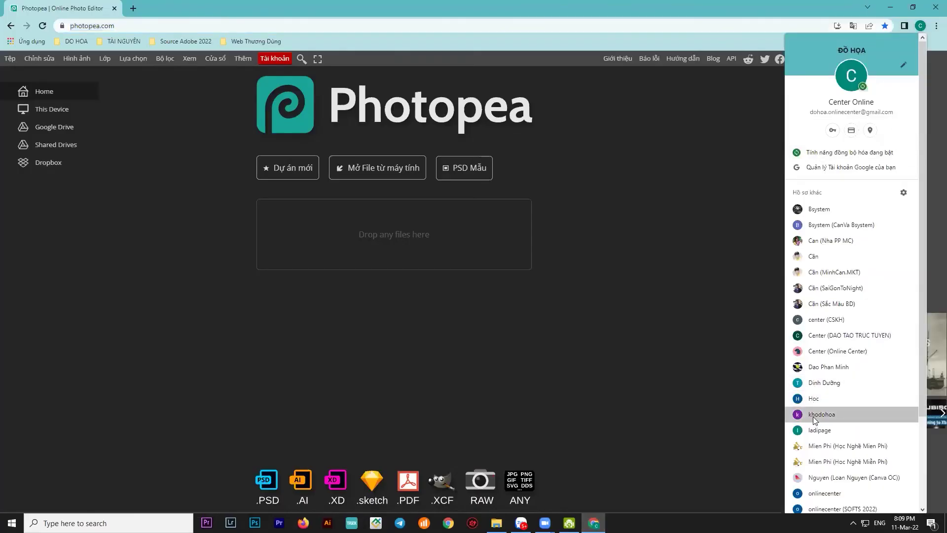
# Open photopea.com in a new window under another Chrome profile and copy its URL.
pyautogui.click(813, 416)
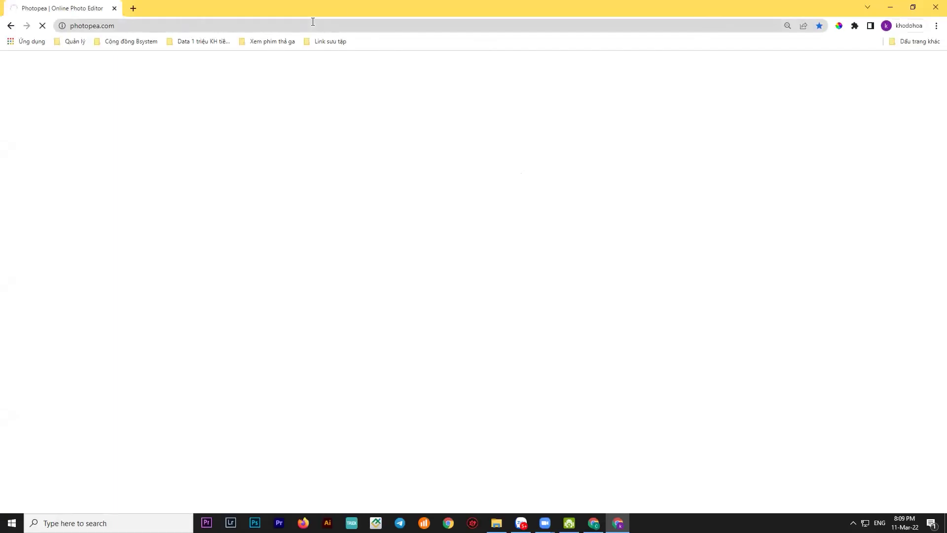
pyautogui.click(313, 22)
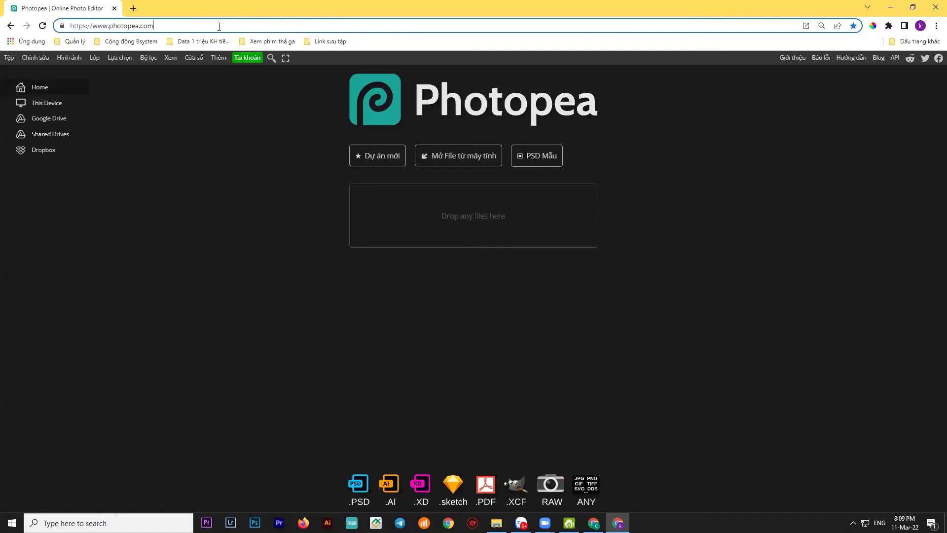
pyautogui.rightClick(94, 30)
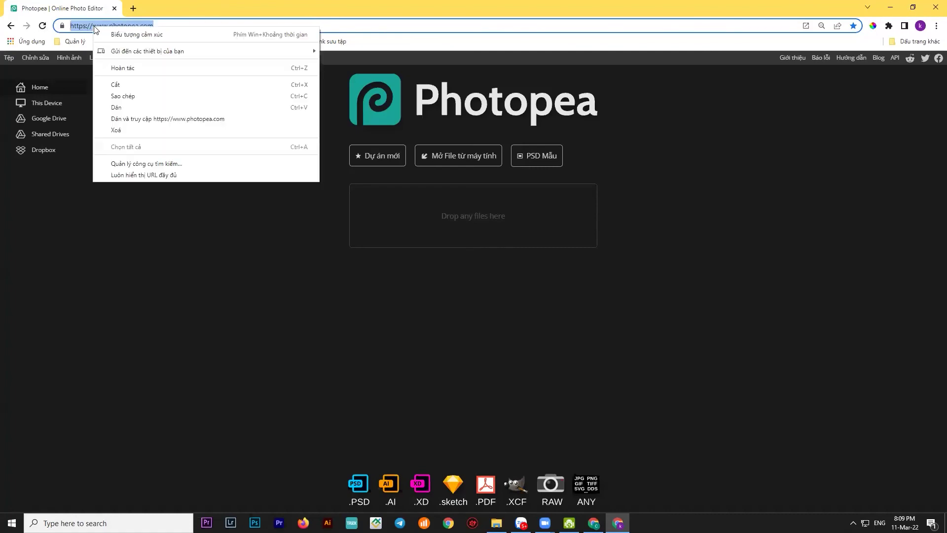
pyautogui.click(146, 97)
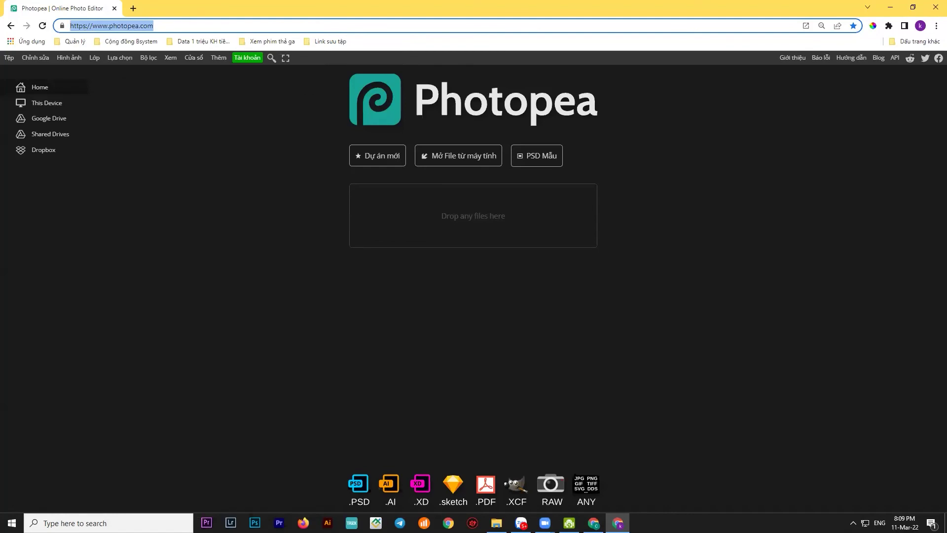
pyautogui.hotkey('alt', 'Tab')
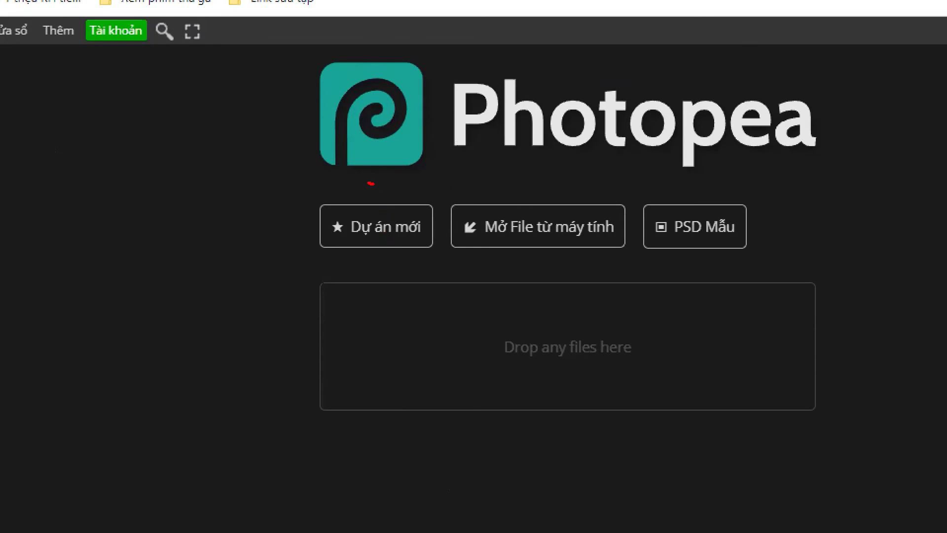
pyautogui.moveTo(370, 183)
pyautogui.mouseDown()
pyautogui.moveTo(300, 222)
pyautogui.moveTo(418, 261)
pyautogui.moveTo(427, 196)
pyautogui.moveTo(400, 195)
pyautogui.mouseUp()
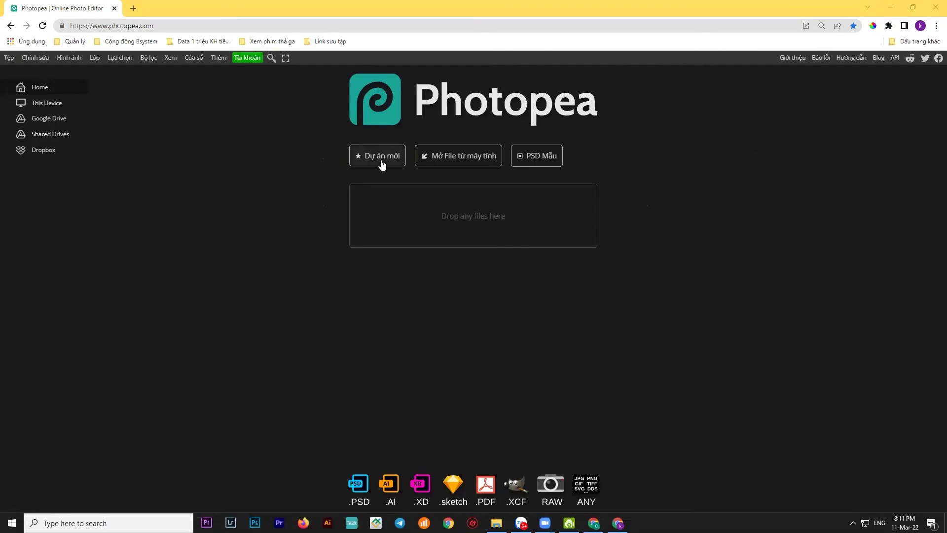
# Create a new project from the Social > Youtube Cover preset (2560×1440).
pyautogui.click(391, 157)
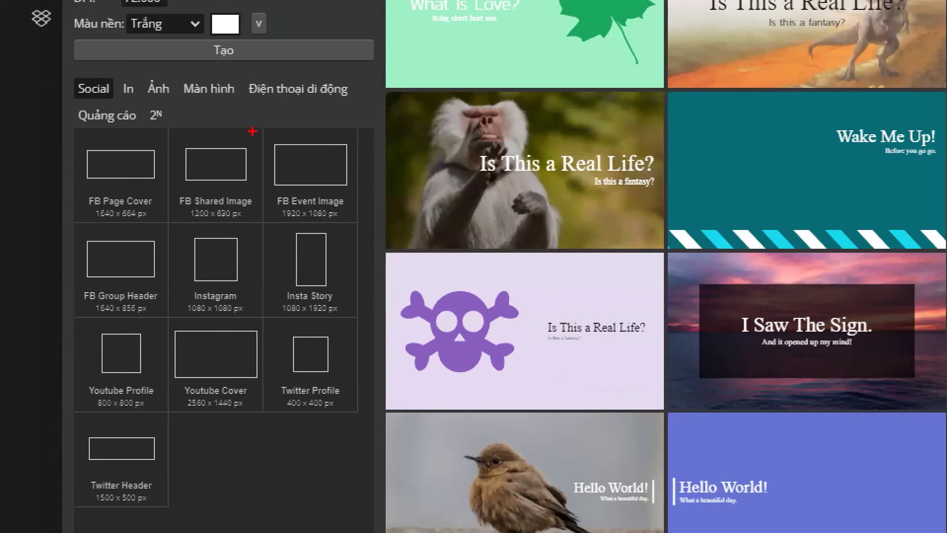
pyautogui.moveTo(256, 494)
pyautogui.mouseDown()
pyautogui.moveTo(254, 396)
pyautogui.moveTo(260, 405)
pyautogui.mouseUp()
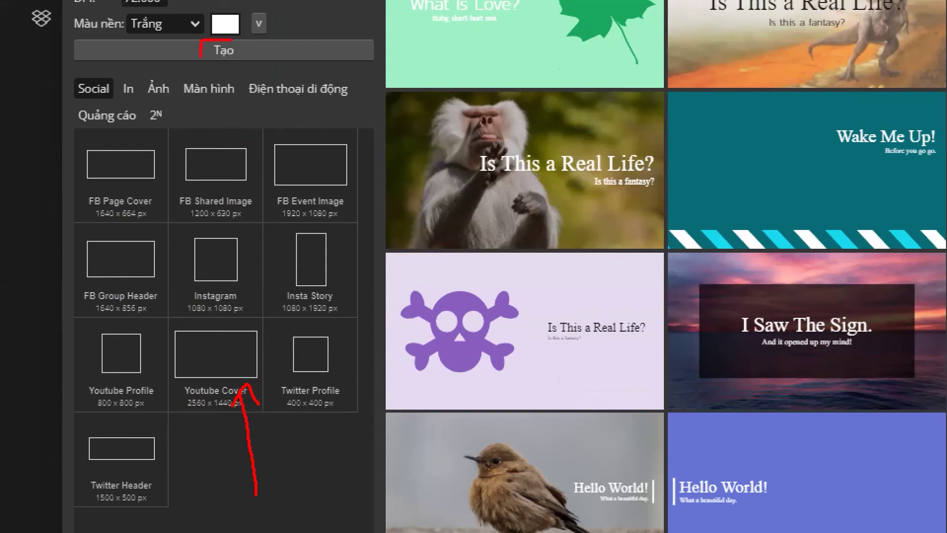
pyautogui.moveTo(200, 57); pyautogui.dragTo(224, 36)
pyautogui.press('Escape')
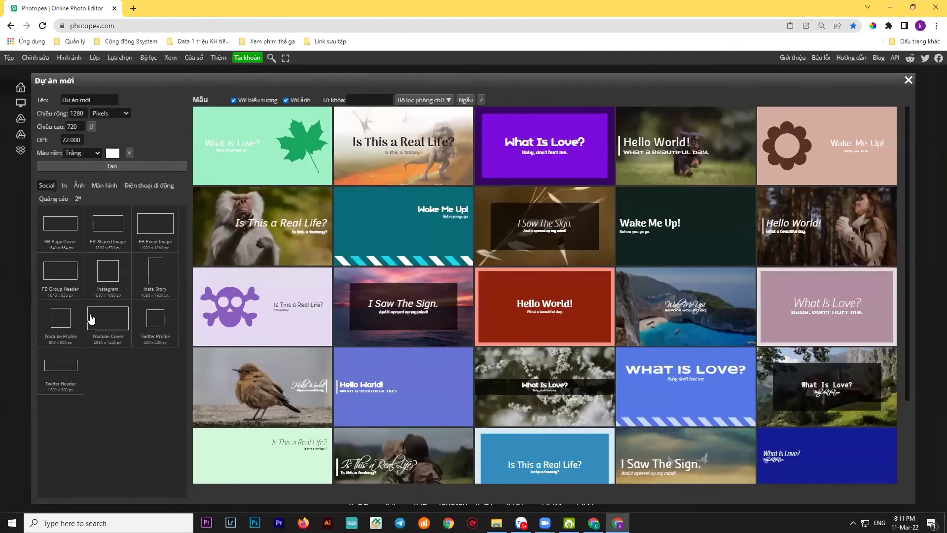
pyautogui.click(101, 323)
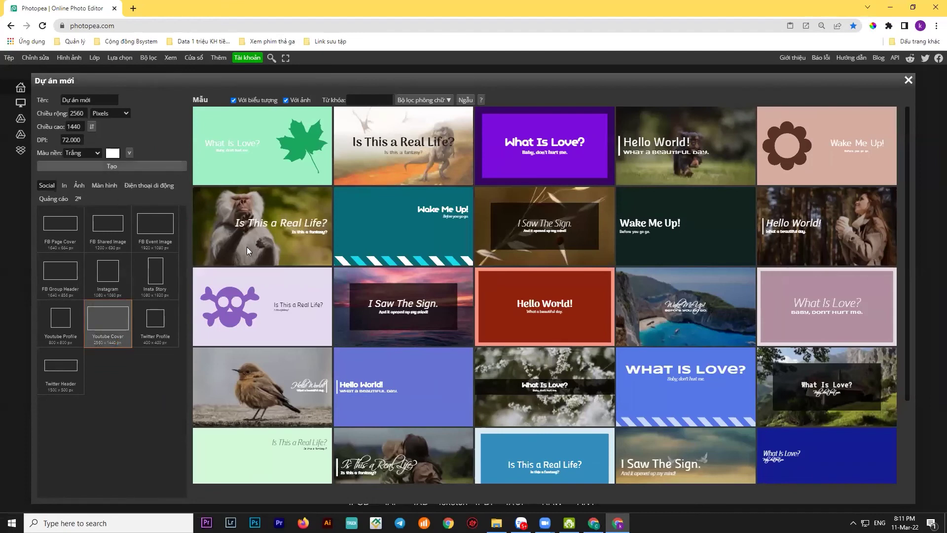
pyautogui.press('Return')
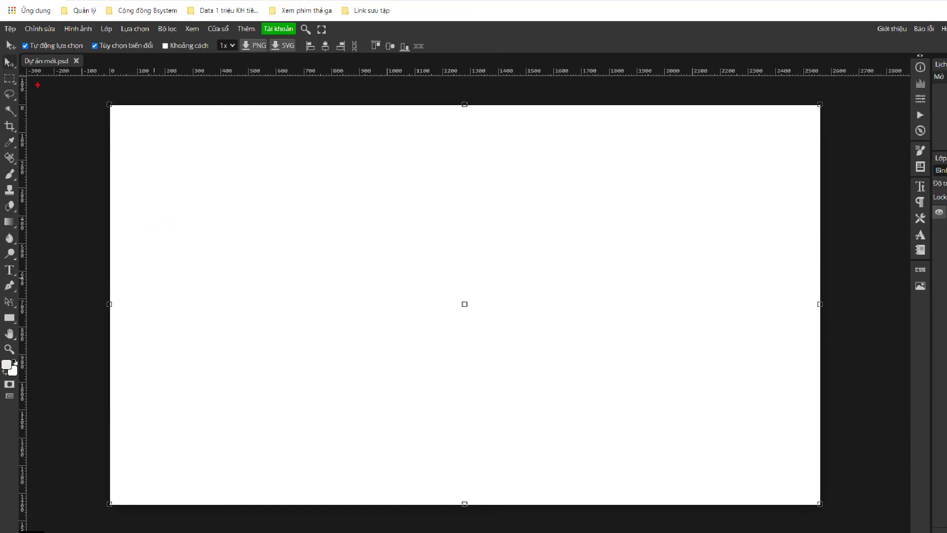
pyautogui.moveTo(32, 79); pyautogui.dragTo(45, 337)
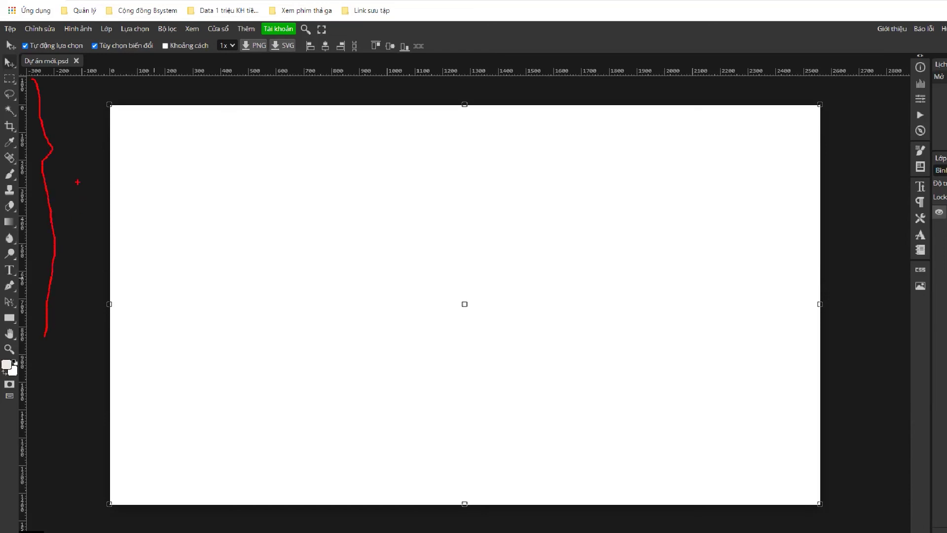
pyautogui.moveTo(77, 182); pyautogui.dragTo(78, 221)
pyautogui.moveTo(77, 183)
pyautogui.mouseDown()
pyautogui.moveTo(129, 179)
pyautogui.moveTo(119, 242)
pyautogui.moveTo(143, 243)
pyautogui.moveTo(135, 232)
pyautogui.mouseUp()
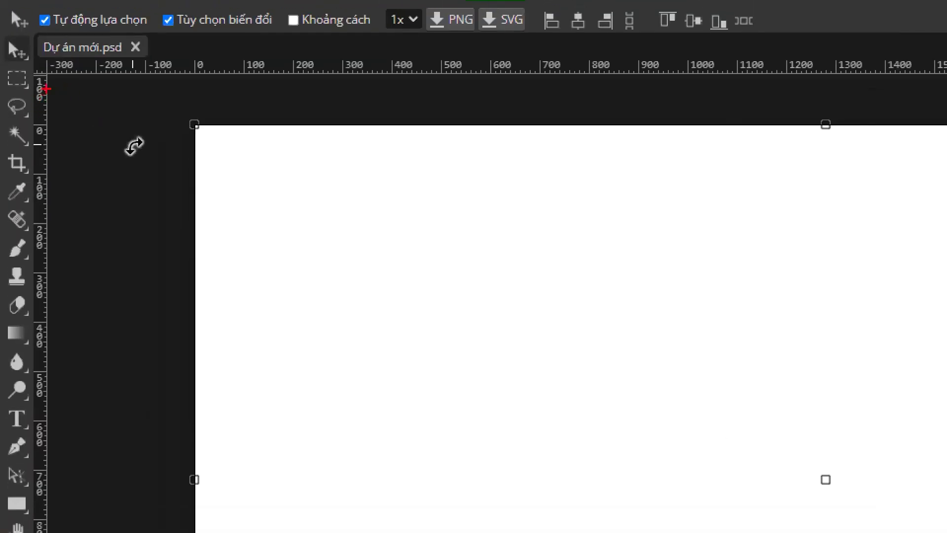
pyautogui.moveTo(55, 83)
pyautogui.mouseDown()
pyautogui.moveTo(85, 84)
pyautogui.moveTo(82, 111)
pyautogui.mouseUp()
pyautogui.moveTo(56, 145)
pyautogui.mouseDown()
pyautogui.moveTo(85, 144)
pyautogui.moveTo(88, 170)
pyautogui.mouseUp()
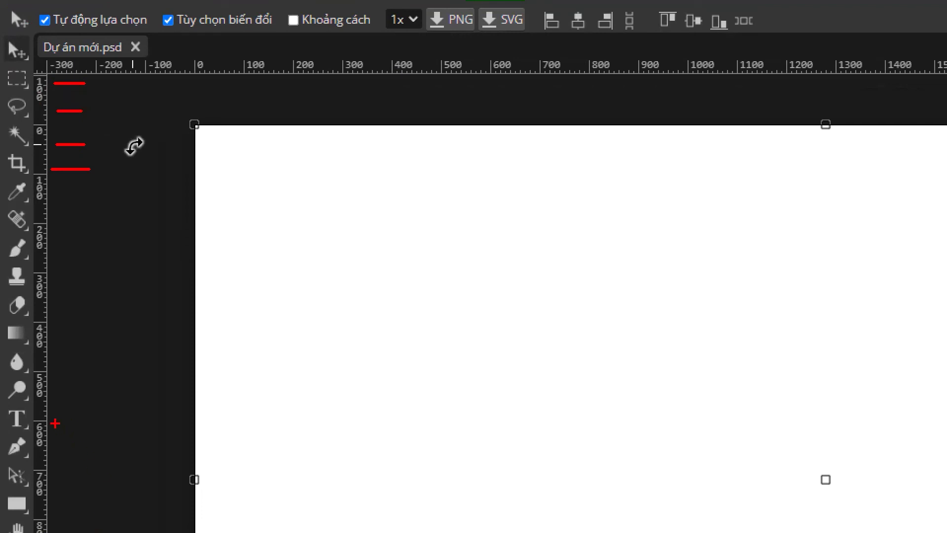
pyautogui.moveTo(55, 422)
pyautogui.mouseDown()
pyautogui.moveTo(99, 423)
pyautogui.moveTo(85, 421)
pyautogui.moveTo(104, 396)
pyautogui.moveTo(96, 427)
pyautogui.mouseUp()
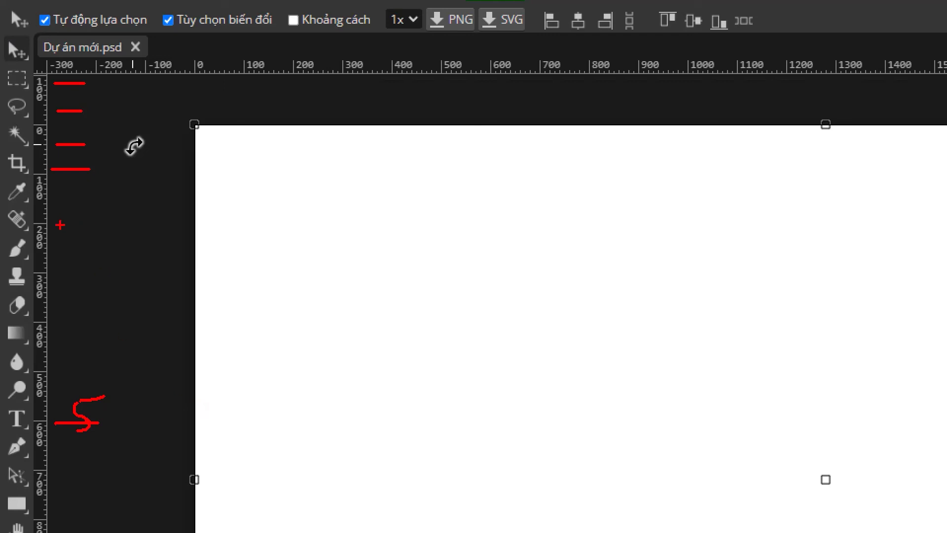
pyautogui.moveTo(60, 216)
pyautogui.mouseDown()
pyautogui.moveTo(79, 226)
pyautogui.moveTo(78, 286)
pyautogui.moveTo(60, 311)
pyautogui.moveTo(63, 360)
pyautogui.moveTo(53, 378)
pyautogui.mouseUp()
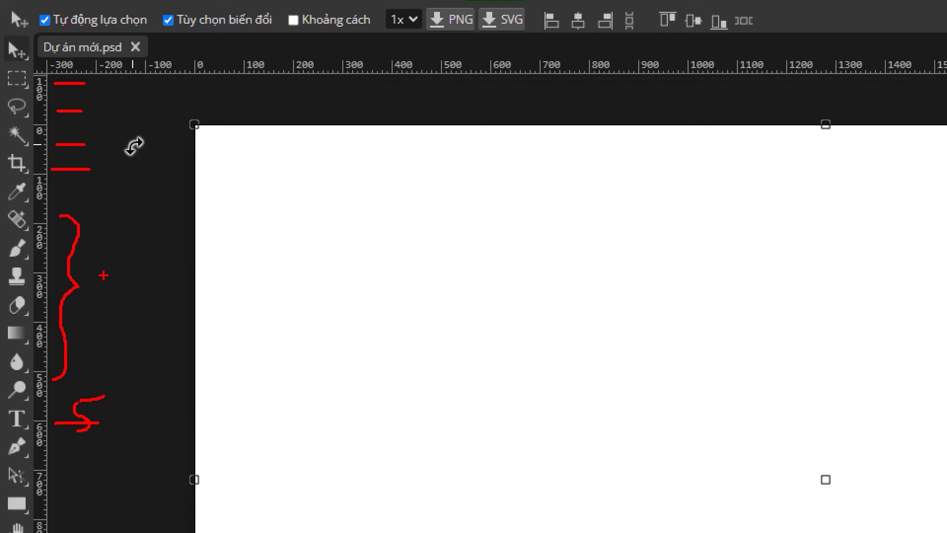
pyautogui.moveTo(103, 275)
pyautogui.mouseDown()
pyautogui.moveTo(86, 313)
pyautogui.moveTo(109, 290)
pyautogui.moveTo(114, 313)
pyautogui.moveTo(113, 296)
pyautogui.moveTo(129, 311)
pyautogui.moveTo(165, 270)
pyautogui.moveTo(158, 315)
pyautogui.moveTo(179, 314)
pyautogui.mouseUp()
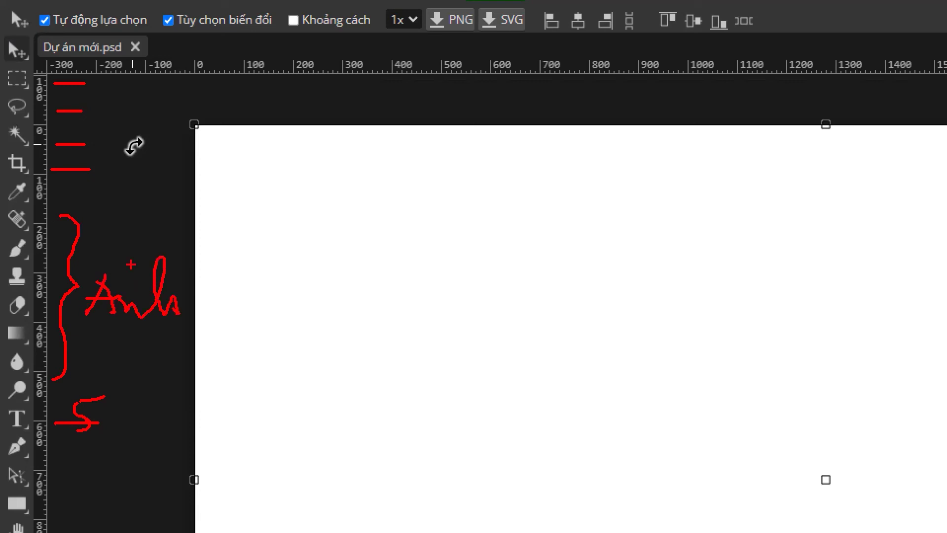
pyautogui.moveTo(115, 245)
pyautogui.mouseDown()
pyautogui.moveTo(124, 251)
pyautogui.moveTo(119, 263)
pyautogui.mouseUp()
pyautogui.moveTo(90, 331); pyautogui.dragTo(183, 326)
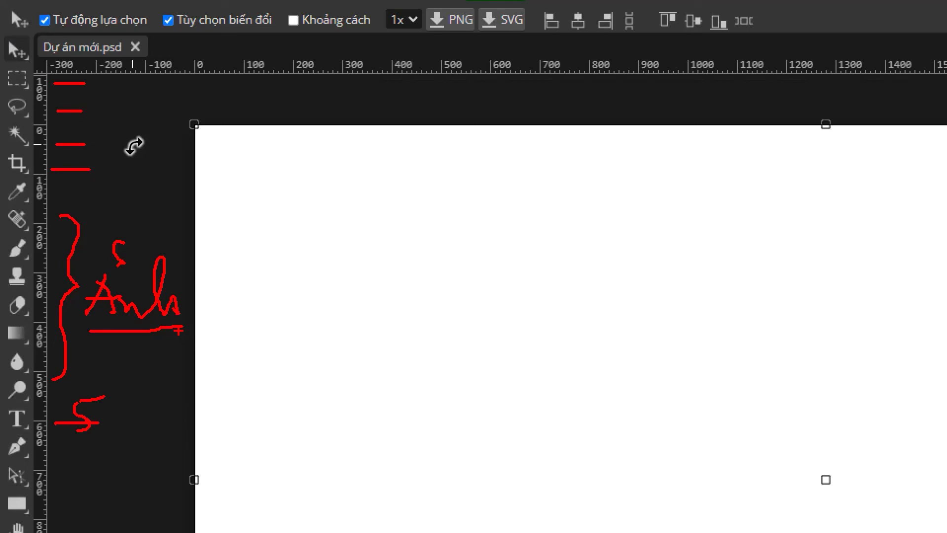
# Select the Lấy mẫu màu (Eyedropper) tool from its tool-group flyout.
pyautogui.press('Escape')
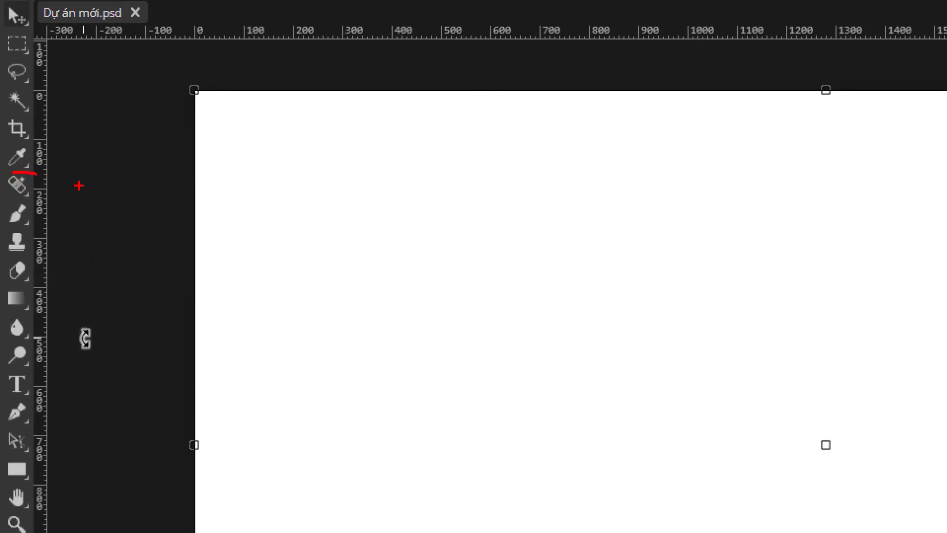
pyautogui.moveTo(21, 143)
pyautogui.mouseDown()
pyautogui.moveTo(35, 170)
pyautogui.moveTo(23, 143)
pyautogui.mouseUp()
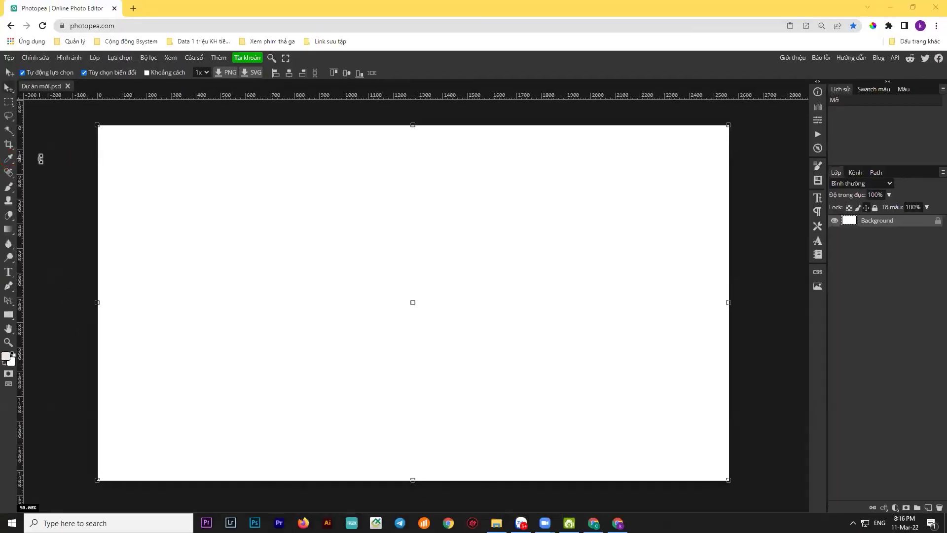
pyautogui.rightClick(7, 160)
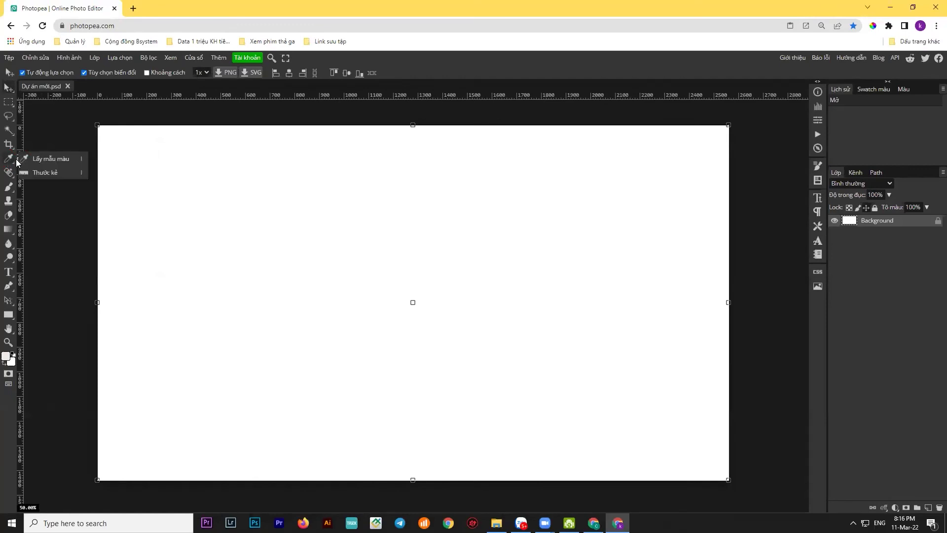
pyautogui.click(43, 160)
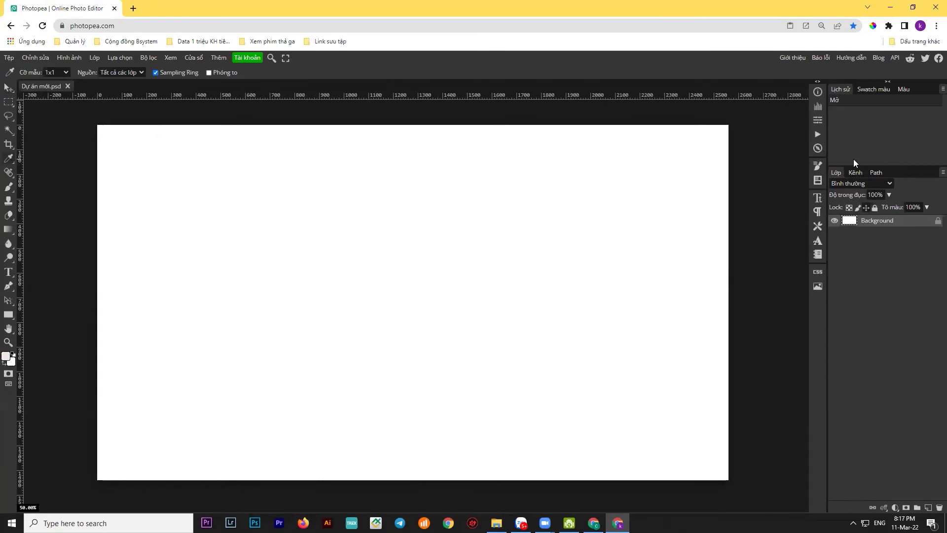
# Insert the pink flower bud photo from the Gallery panel and commit its placement.
pyautogui.click(818, 286)
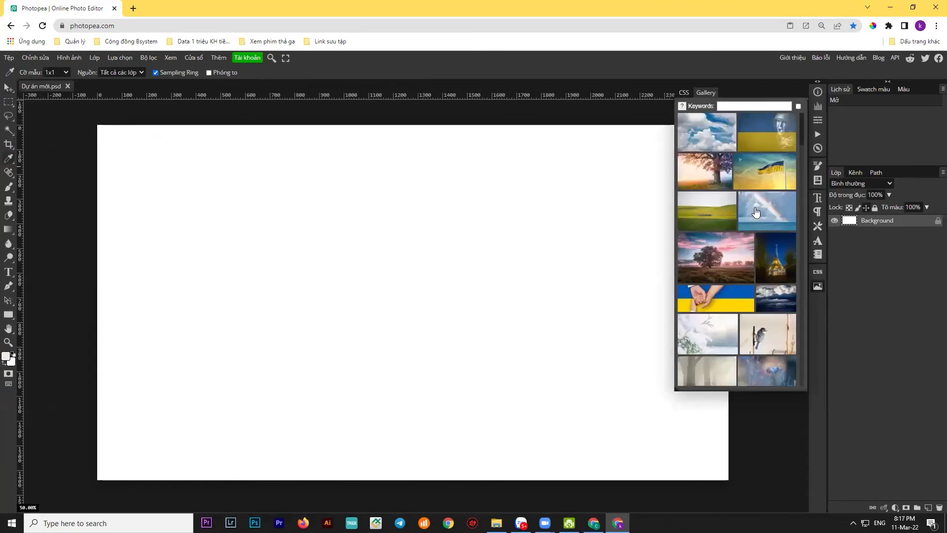
pyautogui.scroll(-2, 704, 288)
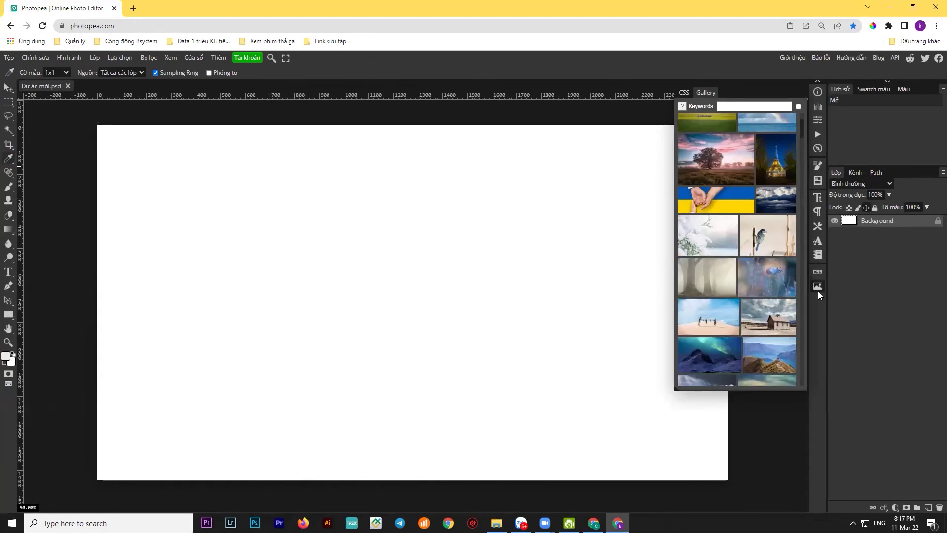
pyautogui.scroll(-2, 777, 345)
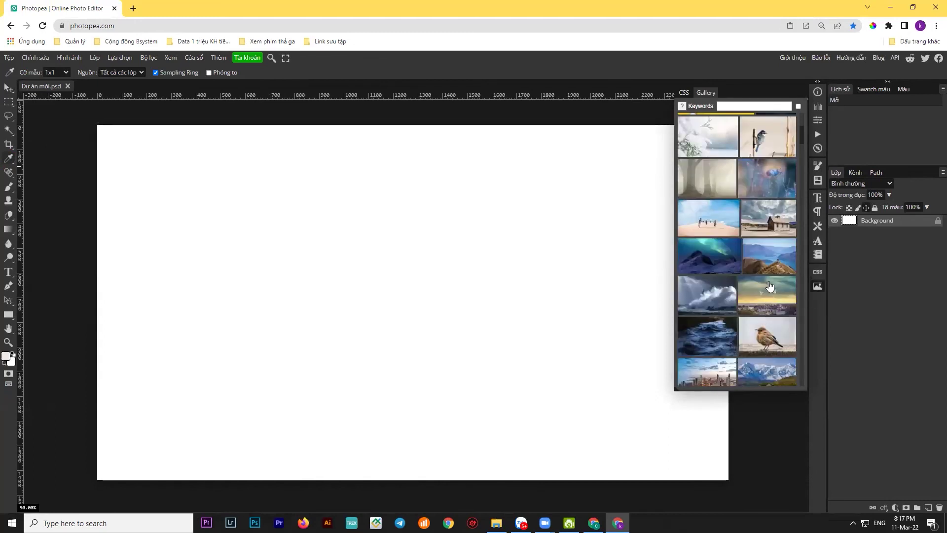
pyautogui.scroll(-1, 769, 289)
pyautogui.scroll(-3, 771, 291)
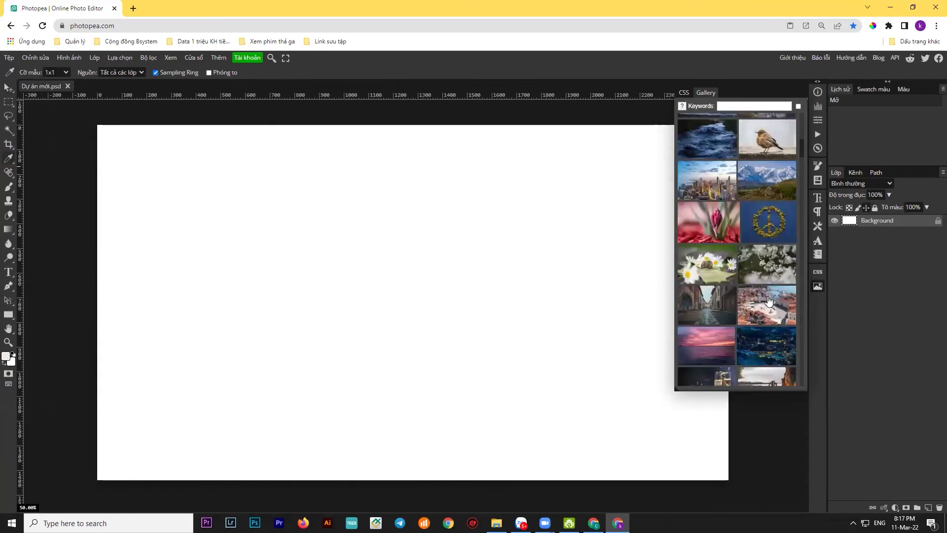
pyautogui.click(718, 229)
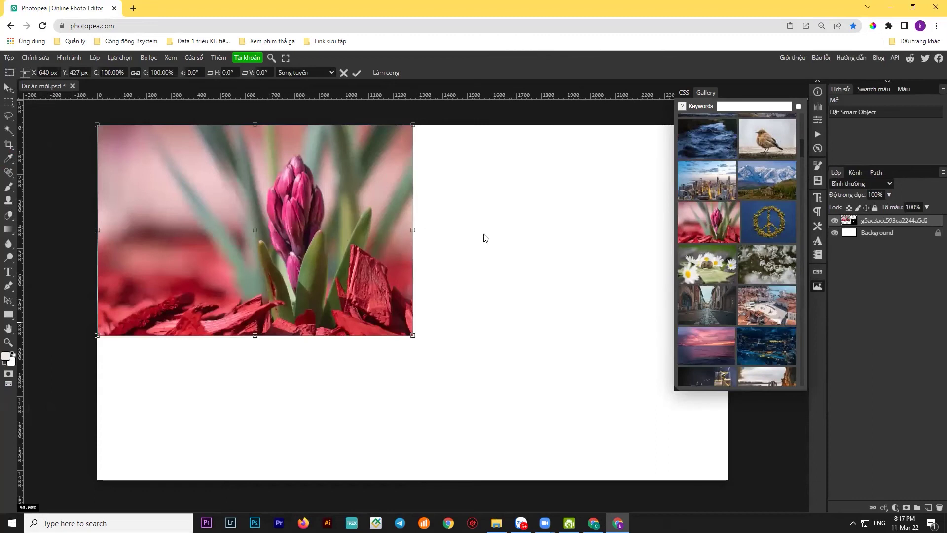
pyautogui.click(8, 103)
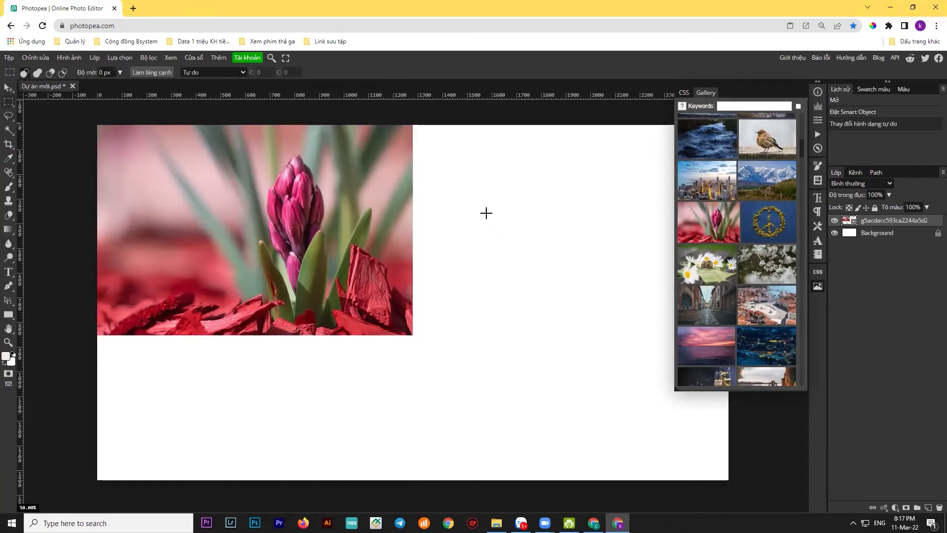
# Draw a rectangular selection right of the flower photo and add a new empty layer.
pyautogui.moveTo(486, 213); pyautogui.dragTo(631, 296)
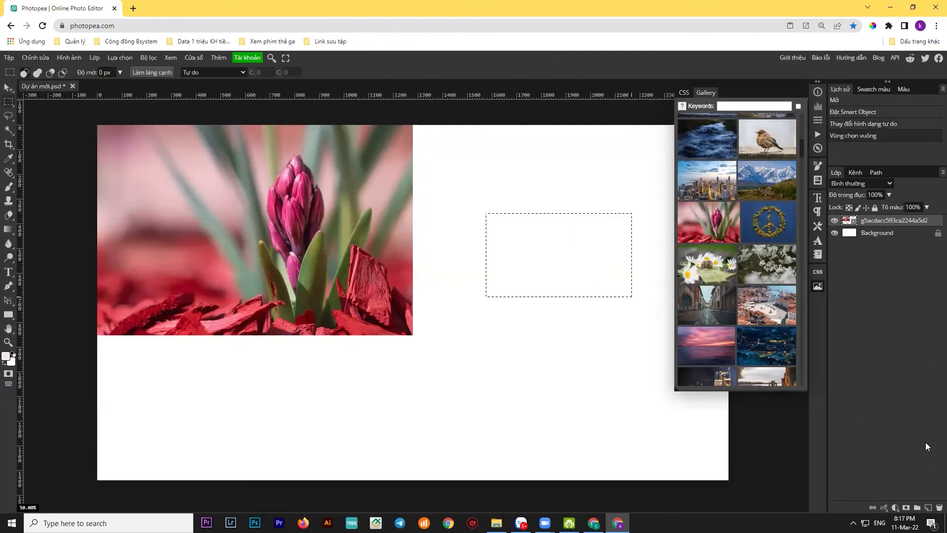
pyautogui.click(927, 507)
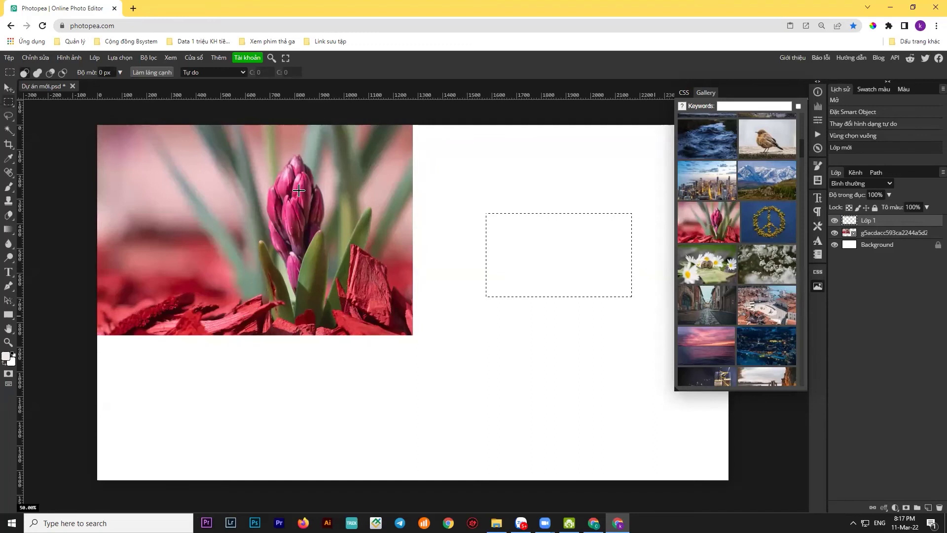
pyautogui.rightClick(10, 160)
# Sample across the flower photo until dark olive green from the leaves is the foreground colour.
pyautogui.click(39, 160)
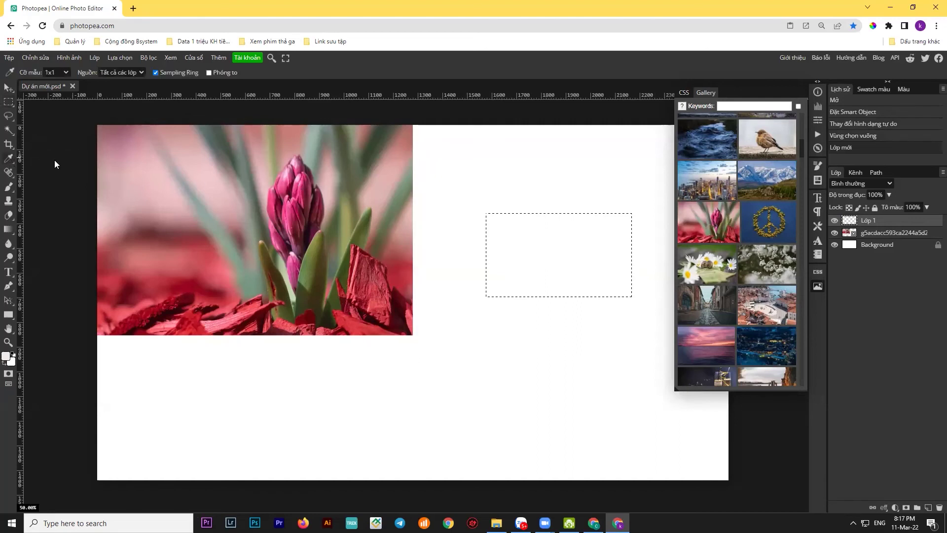
pyautogui.click(300, 192)
pyautogui.click(298, 188)
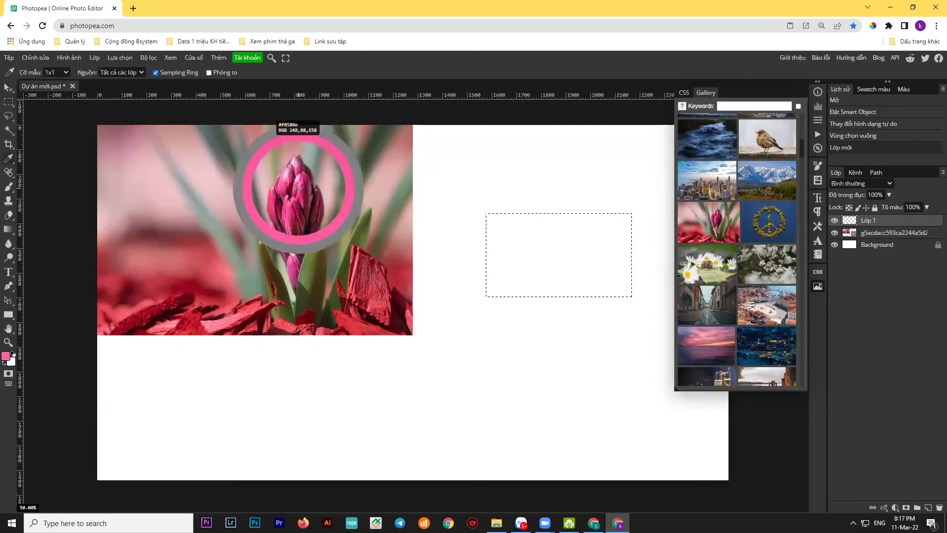
pyautogui.moveTo(299, 187)
pyautogui.mouseDown()
pyautogui.moveTo(281, 226)
pyautogui.moveTo(298, 191)
pyautogui.moveTo(275, 170)
pyautogui.moveTo(286, 177)
pyautogui.moveTo(288, 221)
pyautogui.mouseUp()
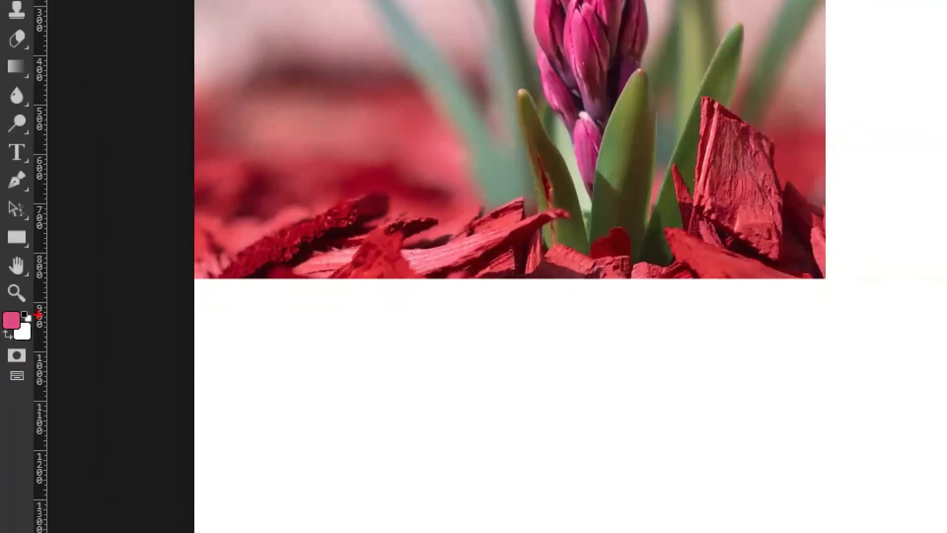
pyautogui.moveTo(38, 314)
pyautogui.mouseDown()
pyautogui.moveTo(32, 303)
pyautogui.moveTo(1, 306)
pyautogui.moveTo(3, 345)
pyautogui.moveTo(43, 312)
pyautogui.moveTo(33, 304)
pyautogui.mouseUp()
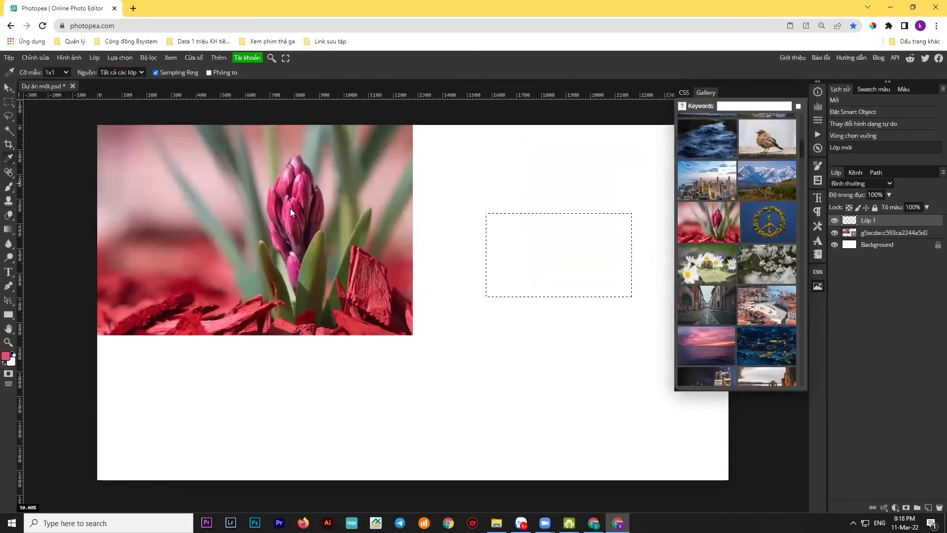
pyautogui.click(290, 209)
pyautogui.moveTo(290, 208)
pyautogui.mouseDown()
pyautogui.moveTo(300, 192)
pyautogui.moveTo(311, 255)
pyautogui.mouseUp()
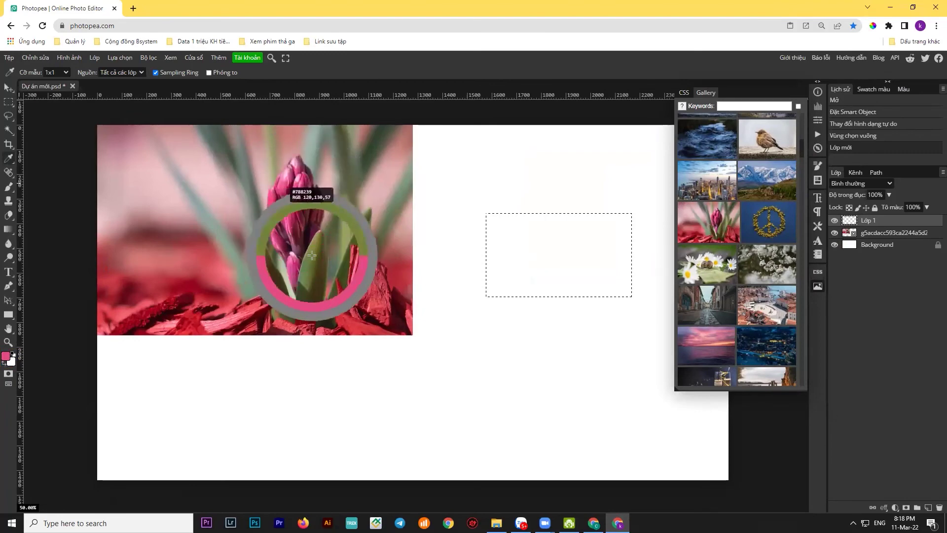
pyautogui.moveTo(311, 255); pyautogui.dragTo(358, 232)
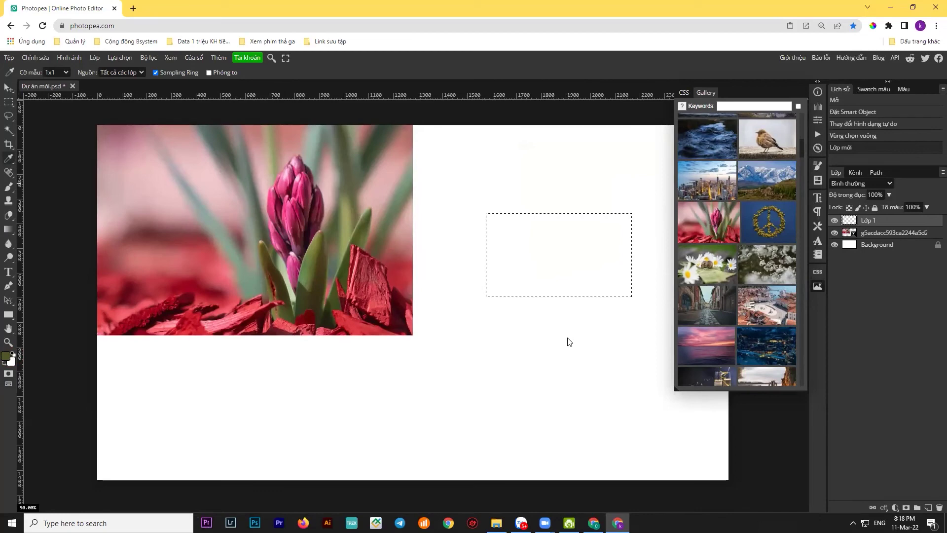
# Fill the rectangle with the olive green and add a second empty layer.
pyautogui.hotkey('alt', 'BackSpace')
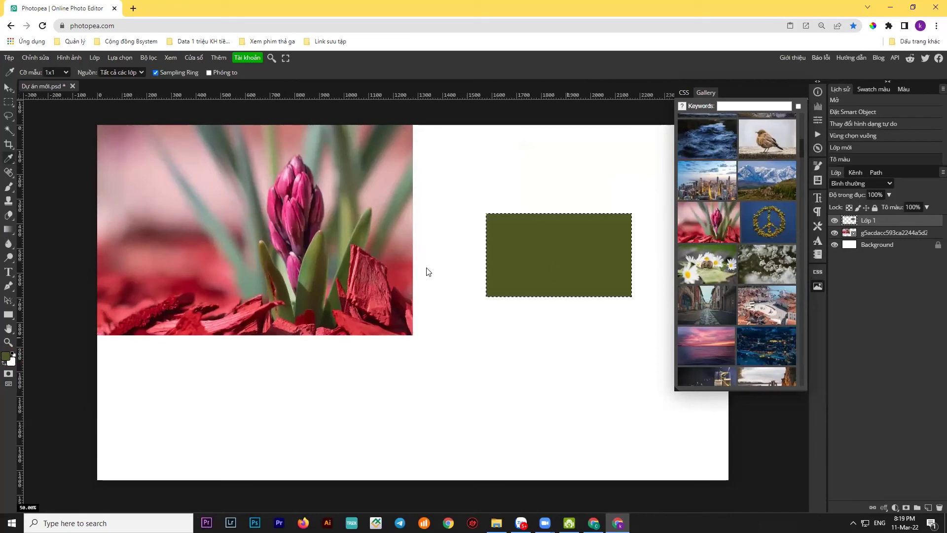
pyautogui.click(492, 333)
pyautogui.click(928, 507)
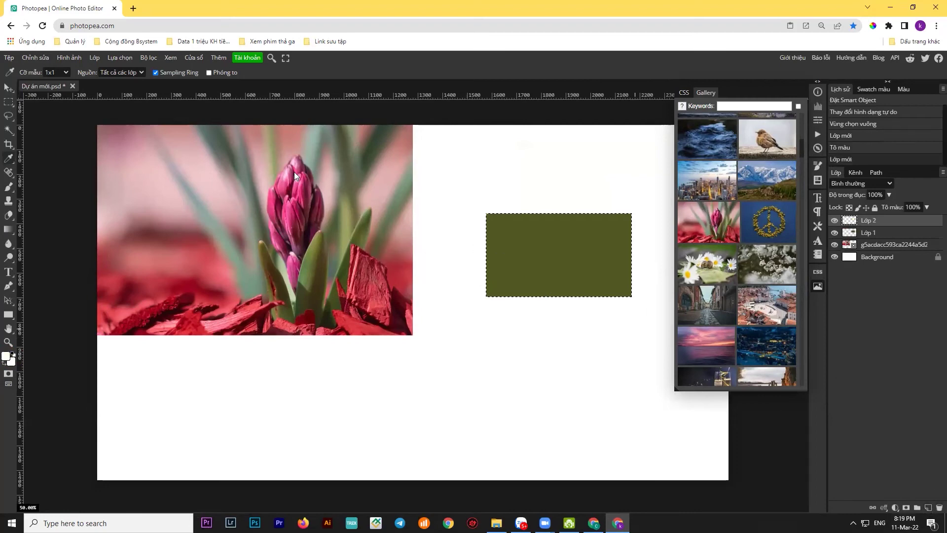
# Restore olive as the foreground colour and switch to the Elliptical Marquee tool.
pyautogui.rightClick(8, 116)
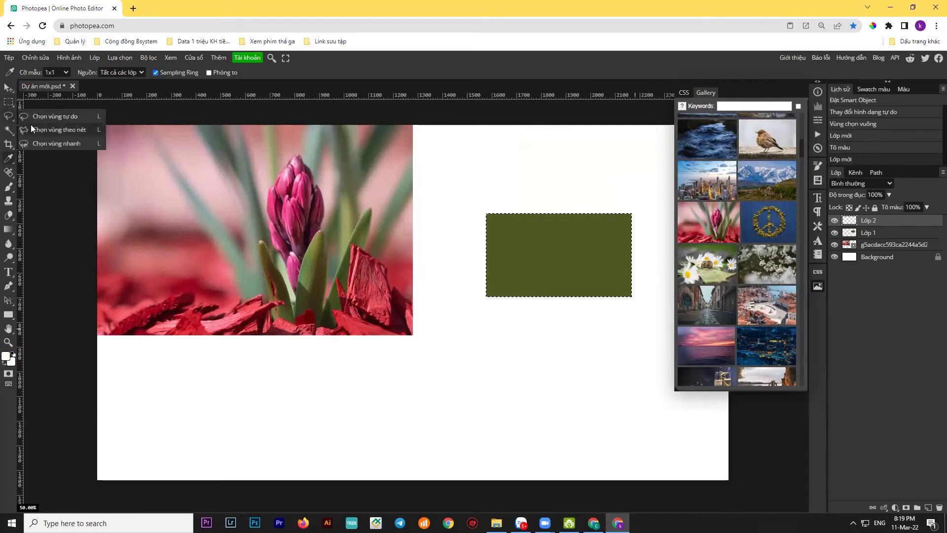
pyautogui.rightClick(8, 103)
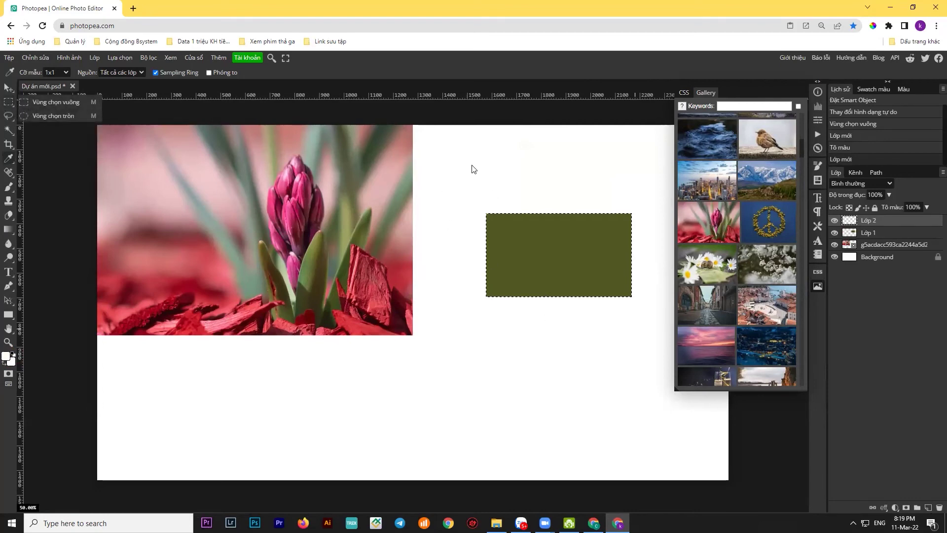
pyautogui.click(522, 213)
pyautogui.moveTo(522, 213); pyautogui.dragTo(514, 217)
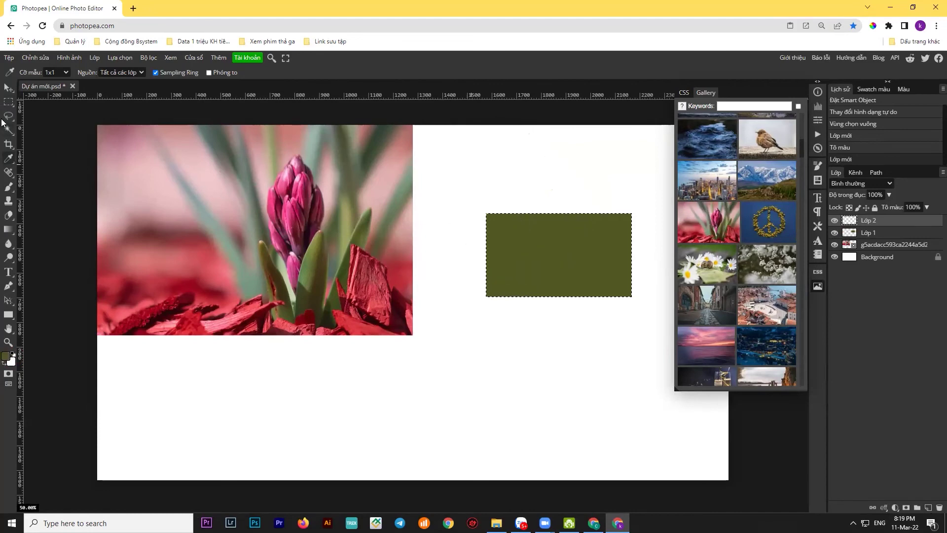
pyautogui.rightClick(9, 118)
pyautogui.click(45, 116)
pyautogui.rightClick(9, 102)
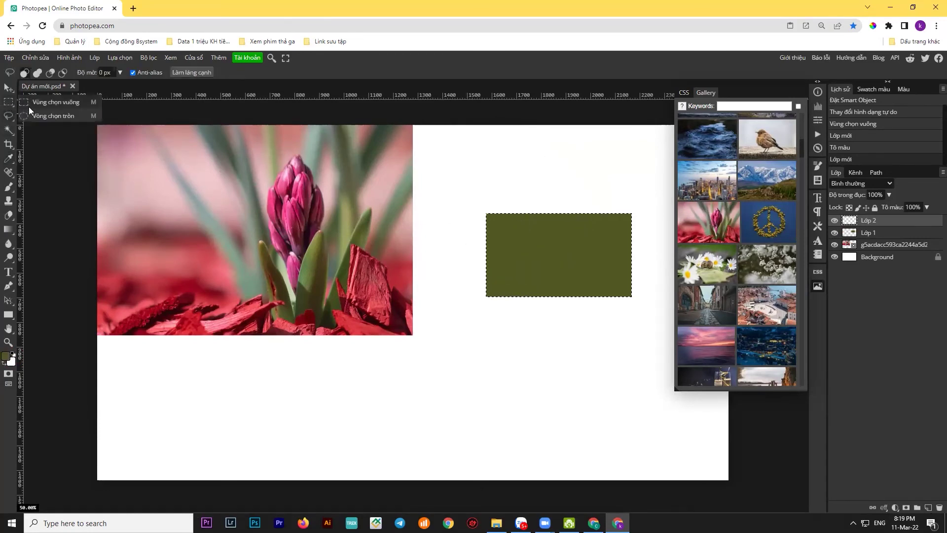
pyautogui.click(37, 117)
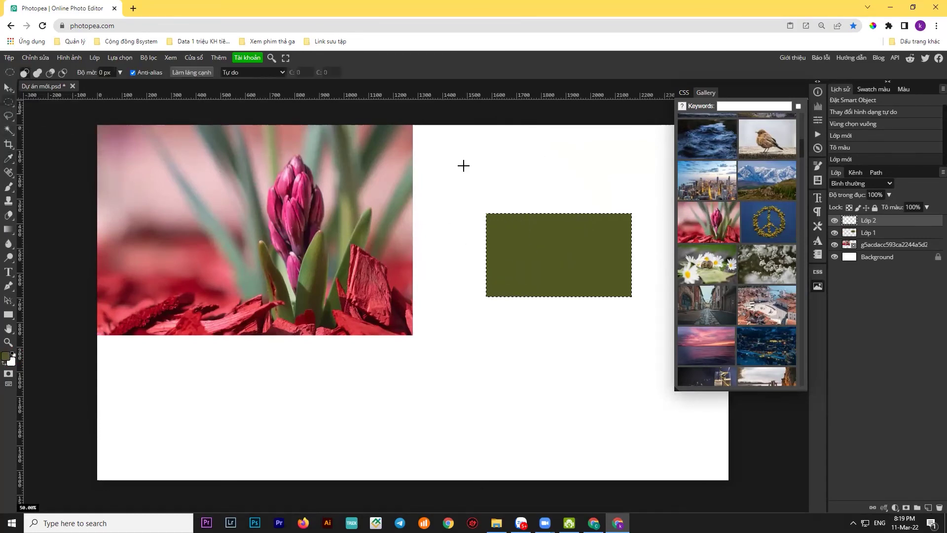
# Draw a circle over the rectangle's top-left corner, add a third layer, and sample the red wood chips.
pyautogui.moveTo(463, 166)
pyautogui.mouseDown()
pyautogui.moveTo(546, 222)
pyautogui.moveTo(560, 261)
pyautogui.mouseUp()
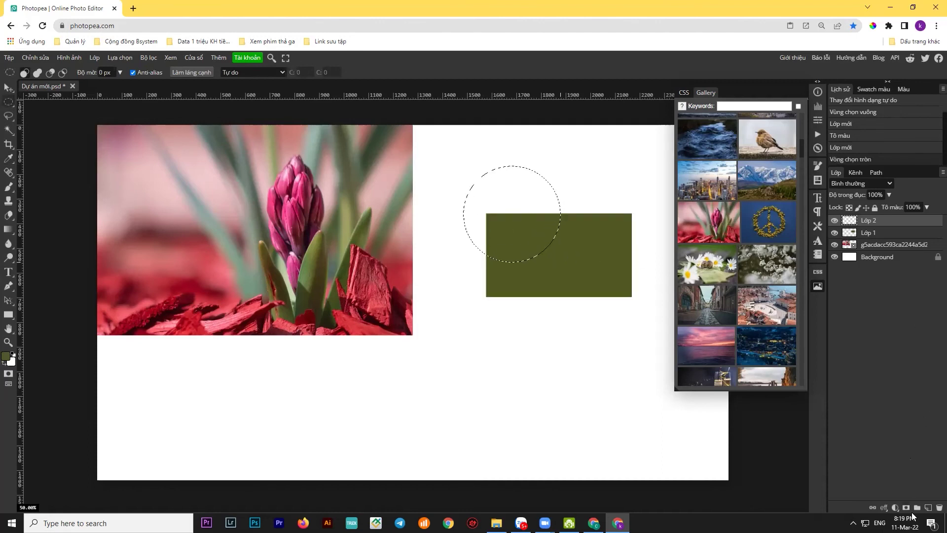
pyautogui.click(928, 508)
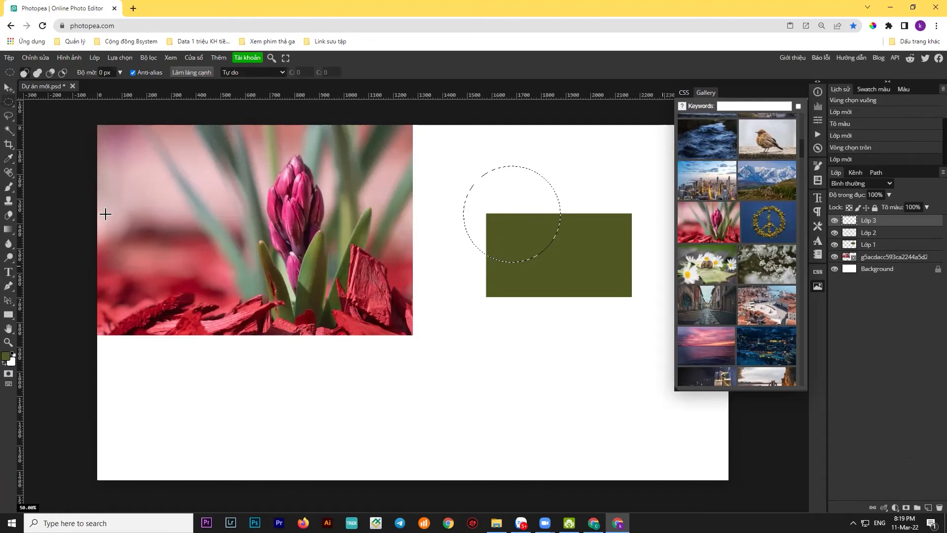
pyautogui.rightClick(9, 158)
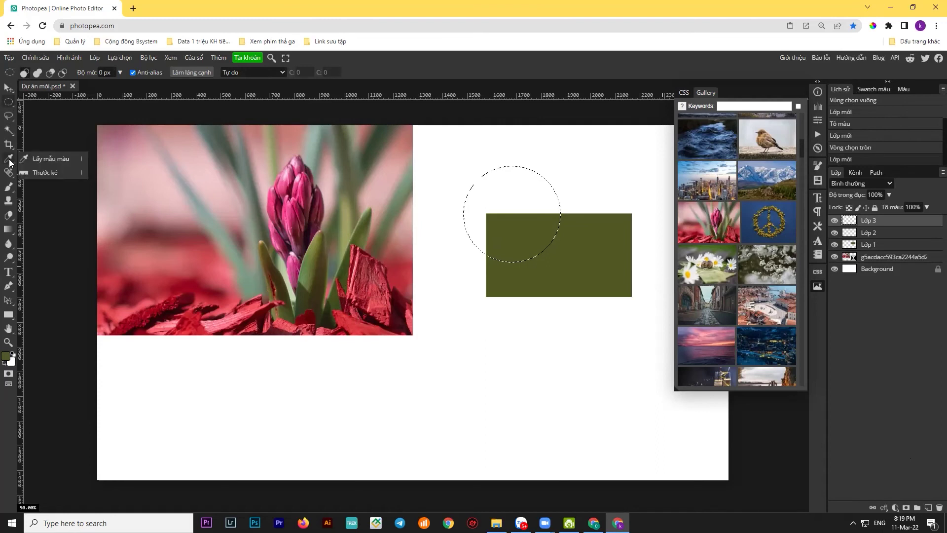
pyautogui.click(44, 159)
pyautogui.moveTo(350, 321)
pyautogui.mouseDown()
pyautogui.moveTo(373, 332)
pyautogui.moveTo(340, 319)
pyautogui.mouseUp()
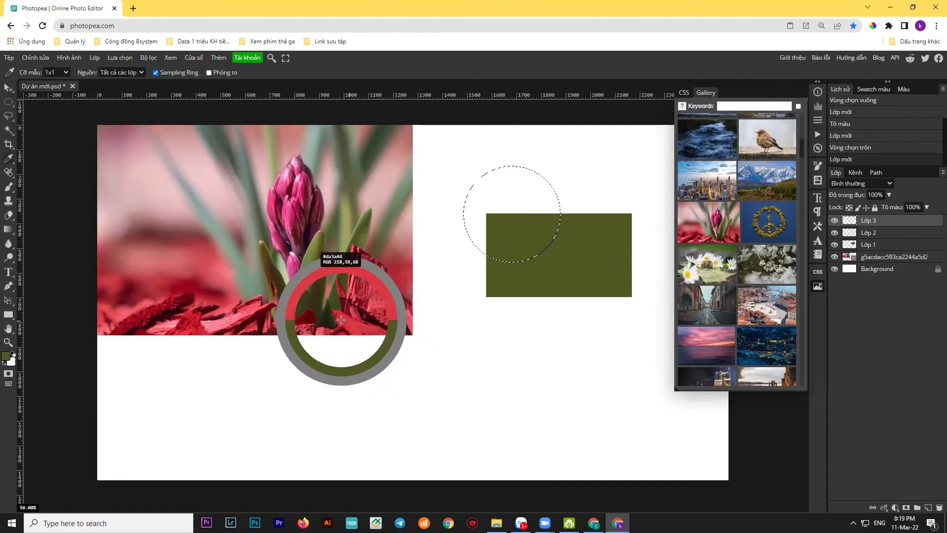
pyautogui.moveTo(340, 320); pyautogui.dragTo(349, 323)
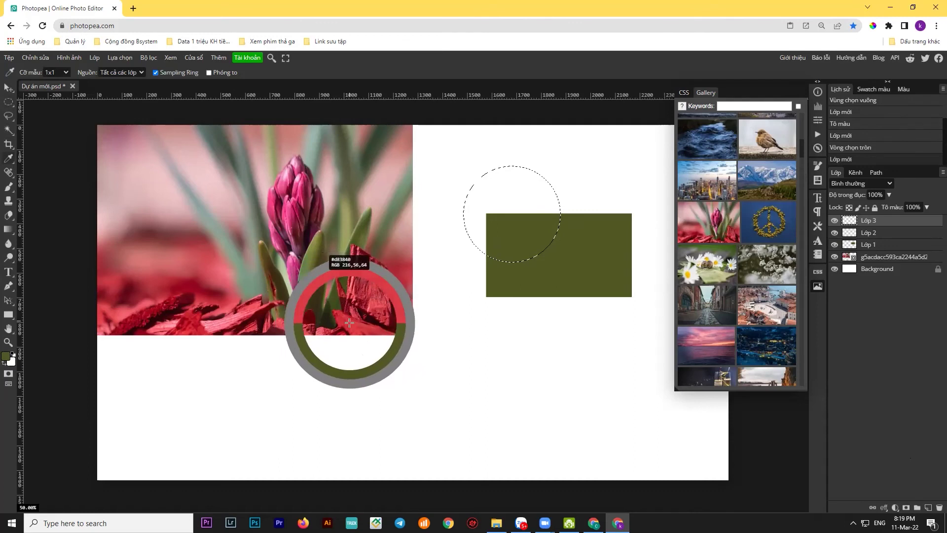
pyautogui.press('shift')
pyautogui.press('shift')
pyautogui.press('shift')
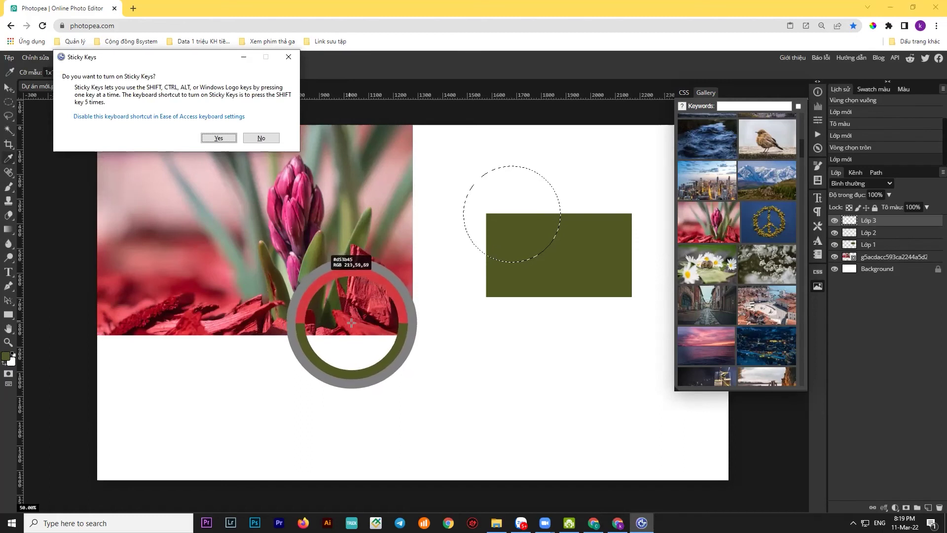
pyautogui.moveTo(349, 322); pyautogui.dragTo(349, 322)
pyautogui.click(261, 138)
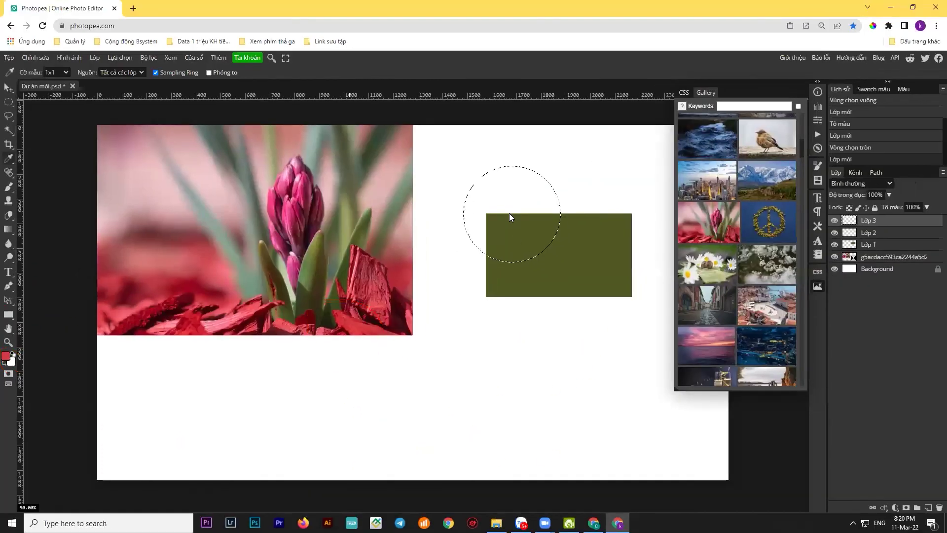
# Fill the circle with pink sampled from the flower bud, then deselect with Ctrl+D.
pyautogui.hotkey('ctrl', 'BackSpace')
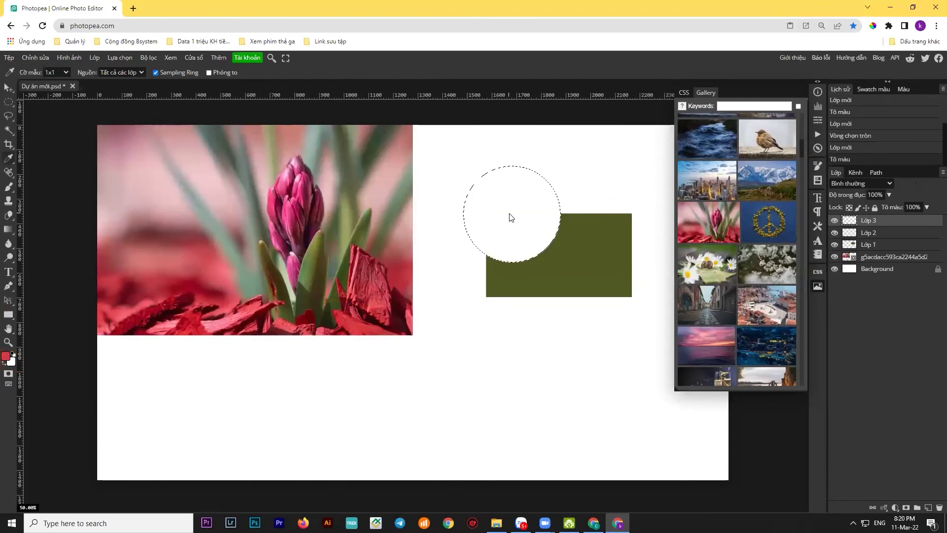
pyautogui.hotkey('alt', 'BackSpace')
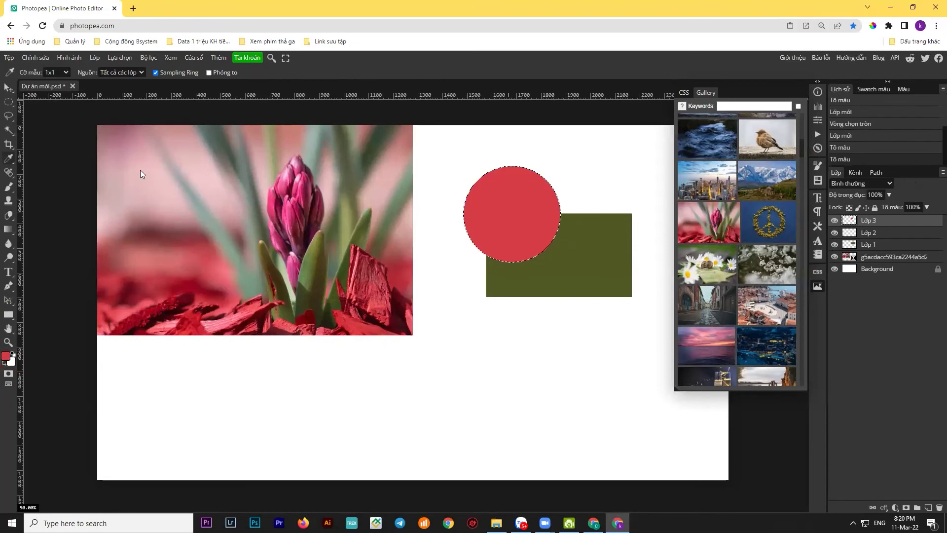
pyautogui.click(9, 87)
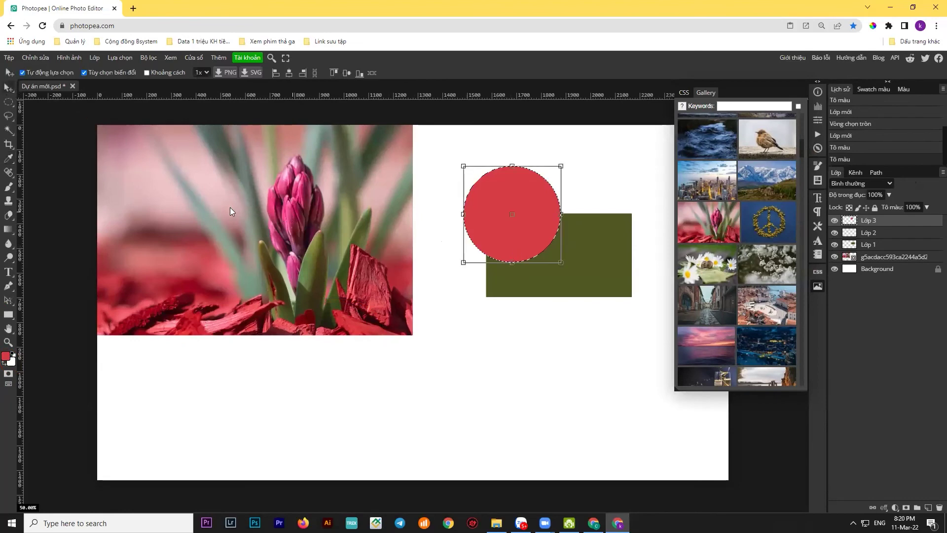
pyautogui.click(15, 158)
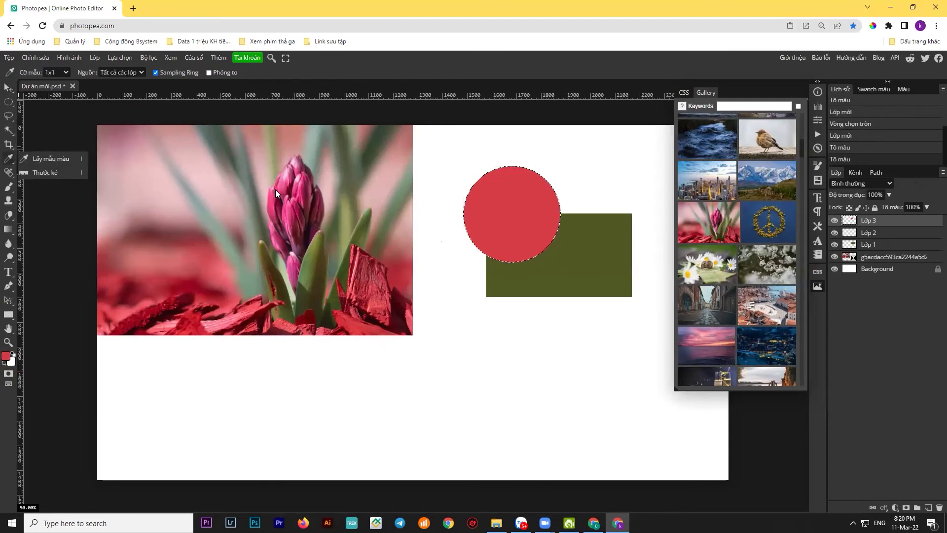
pyautogui.moveTo(280, 186); pyautogui.dragTo(267, 196)
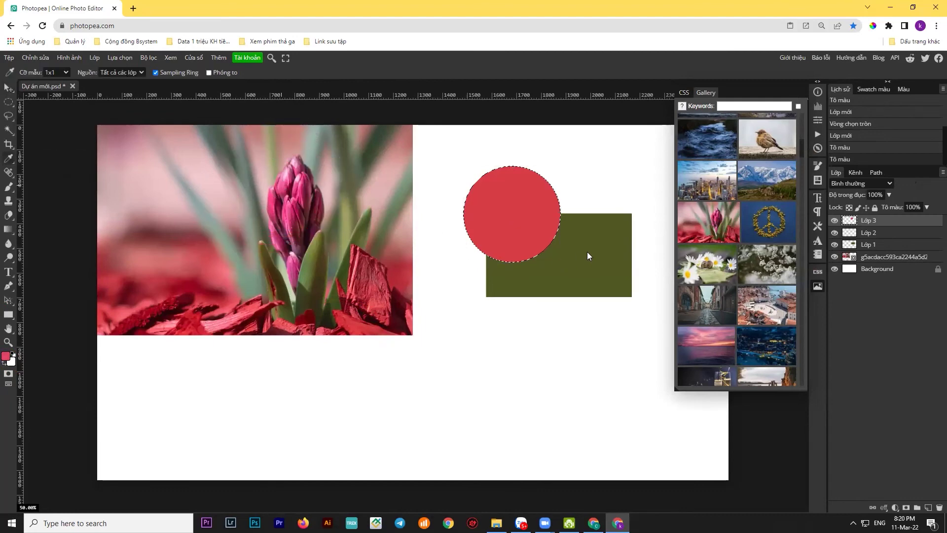
pyautogui.hotkey('alt', 'BackSpace')
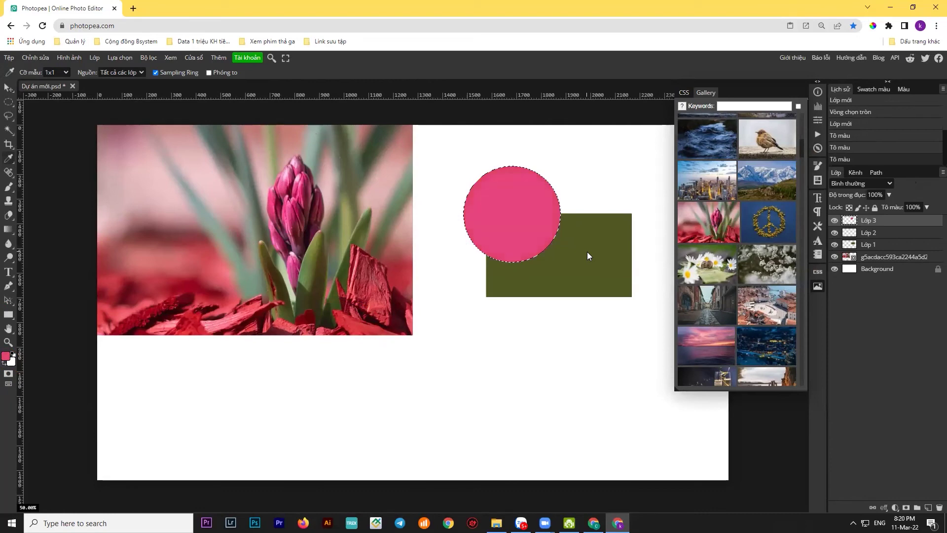
pyautogui.hotkey('ctrl', 'd')
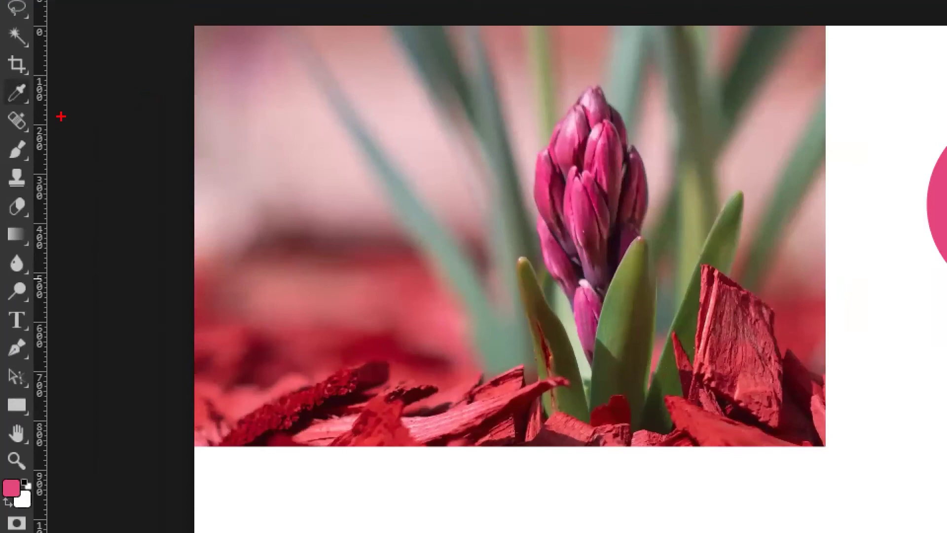
pyautogui.moveTo(61, 116); pyautogui.dragTo(62, 192)
pyautogui.moveTo(104, 134)
pyautogui.mouseDown()
pyautogui.moveTo(109, 114)
pyautogui.moveTo(131, 104)
pyautogui.moveTo(188, 138)
pyautogui.moveTo(202, 115)
pyautogui.mouseUp()
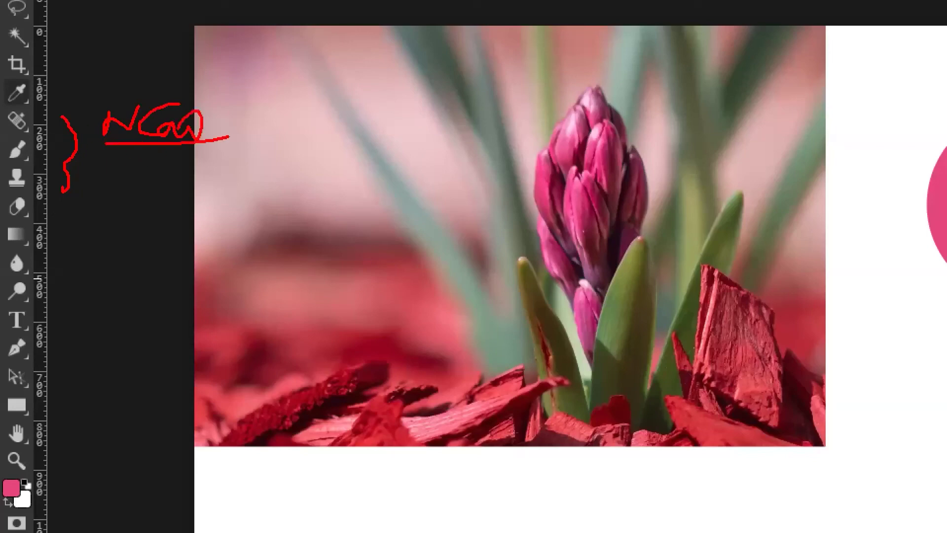
pyautogui.moveTo(105, 144); pyautogui.dragTo(230, 136)
pyautogui.moveTo(129, 160)
pyautogui.mouseDown()
pyautogui.moveTo(97, 213)
pyautogui.moveTo(148, 202)
pyautogui.mouseUp()
pyautogui.moveTo(96, 186)
pyautogui.mouseDown()
pyautogui.moveTo(175, 186)
pyautogui.moveTo(191, 200)
pyautogui.moveTo(222, 188)
pyautogui.moveTo(231, 206)
pyautogui.mouseUp()
pyautogui.moveTo(132, 146); pyautogui.dragTo(163, 173)
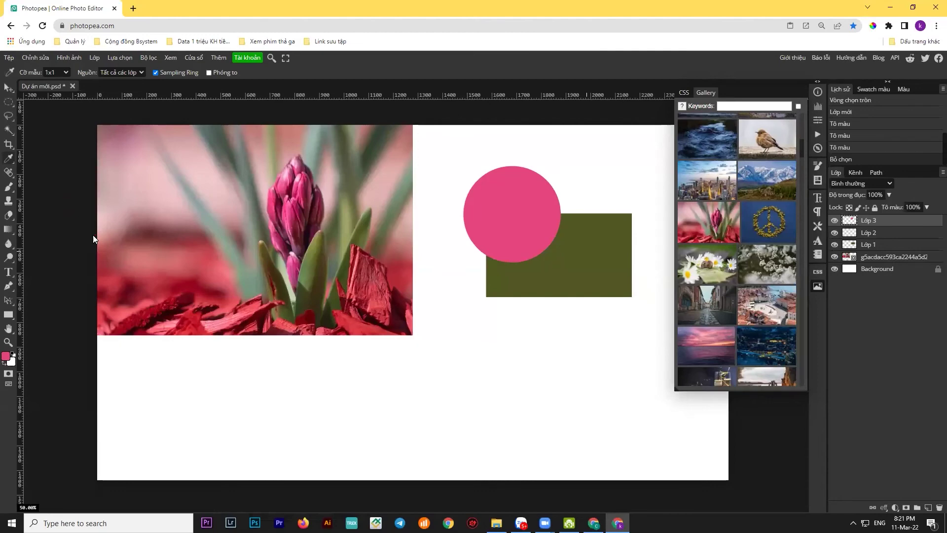
# Briefly pick the Gradient tool, then switch to the Elliptical Marquee tool.
pyautogui.rightClick(11, 231)
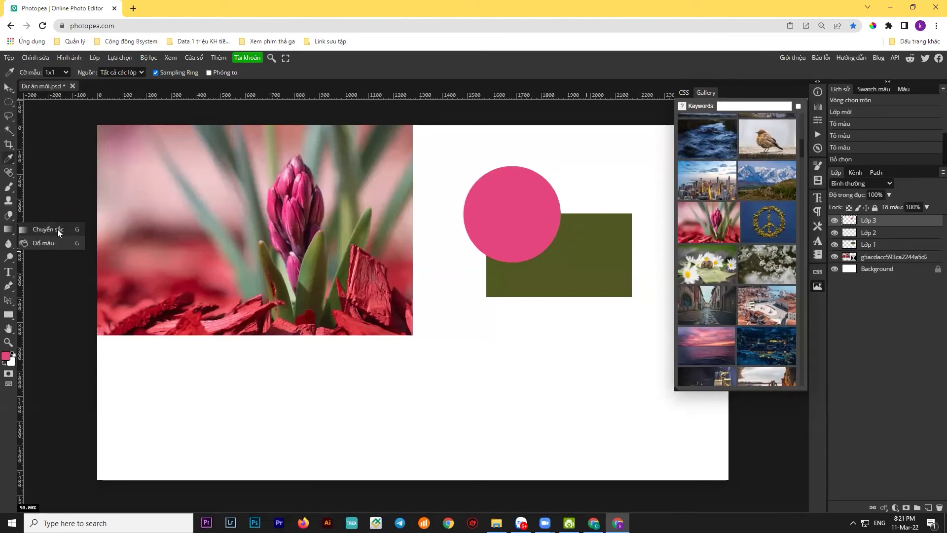
pyautogui.click(61, 230)
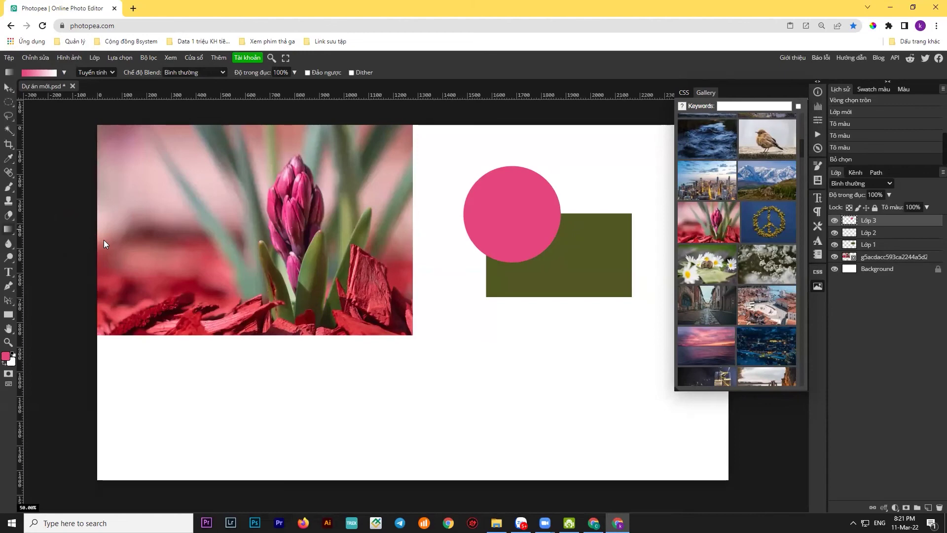
pyautogui.rightClick(9, 104)
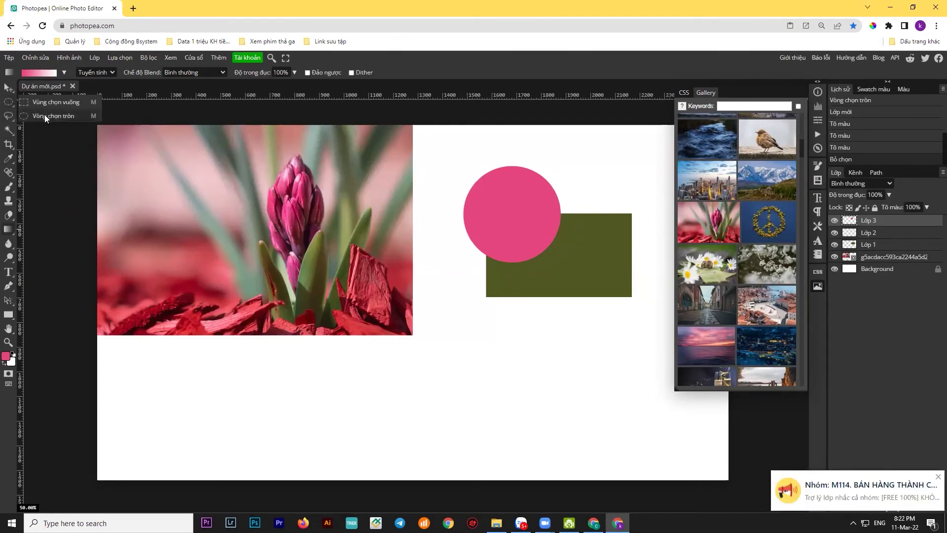
pyautogui.click(44, 115)
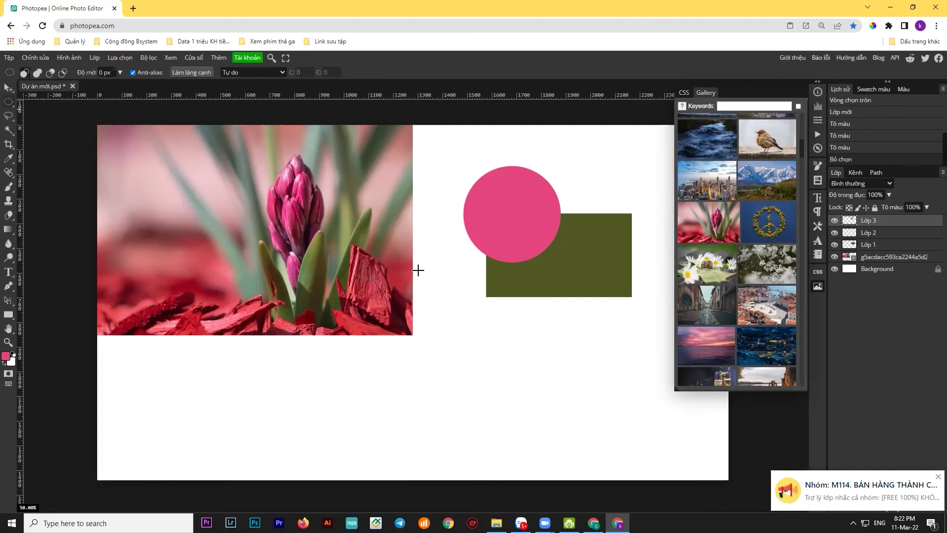
# Select an oval below the pink circle, add empty layer Lớp 4, and open the foreground colour picker.
pyautogui.moveTo(371, 279); pyautogui.dragTo(592, 369)
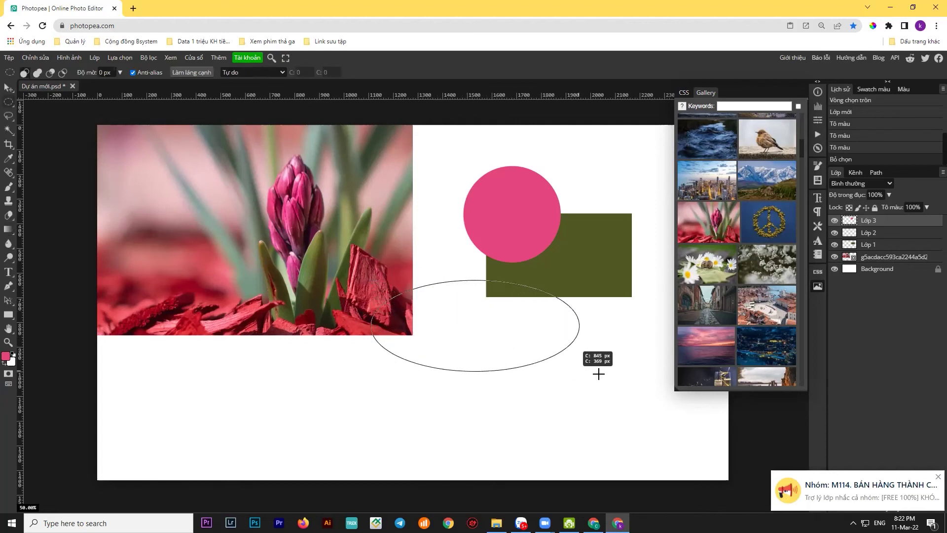
pyautogui.click(937, 476)
pyautogui.click(929, 509)
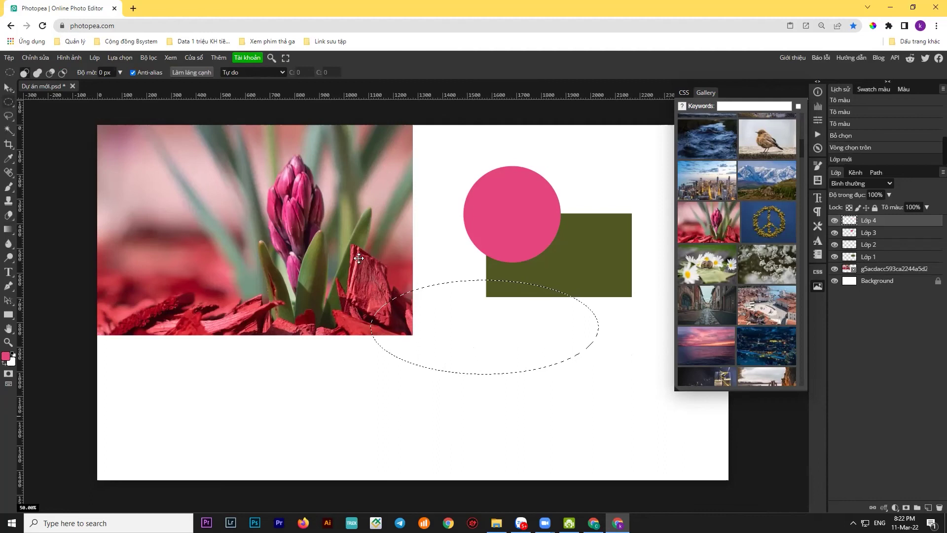
pyautogui.rightClick(10, 233)
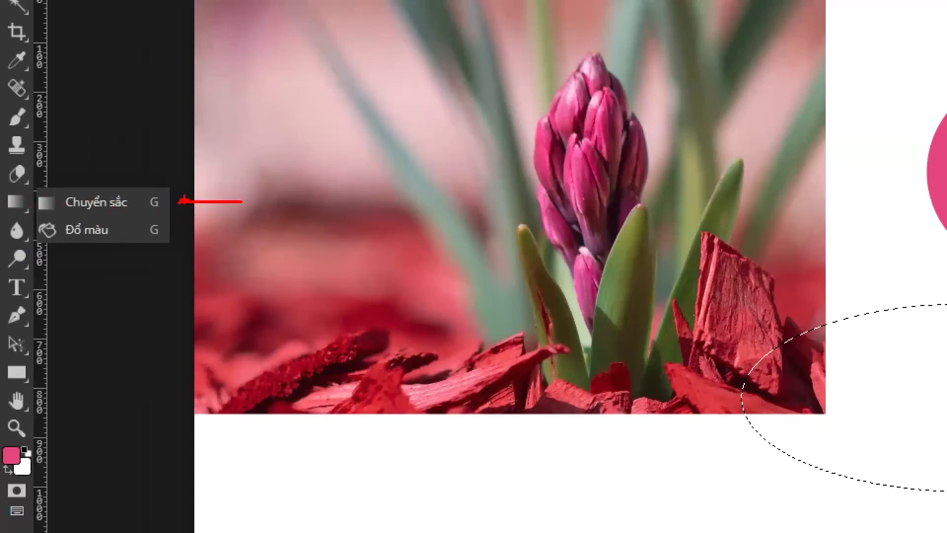
pyautogui.moveTo(192, 191)
pyautogui.mouseDown()
pyautogui.moveTo(199, 212)
pyautogui.moveTo(232, 235)
pyautogui.moveTo(212, 249)
pyautogui.mouseUp()
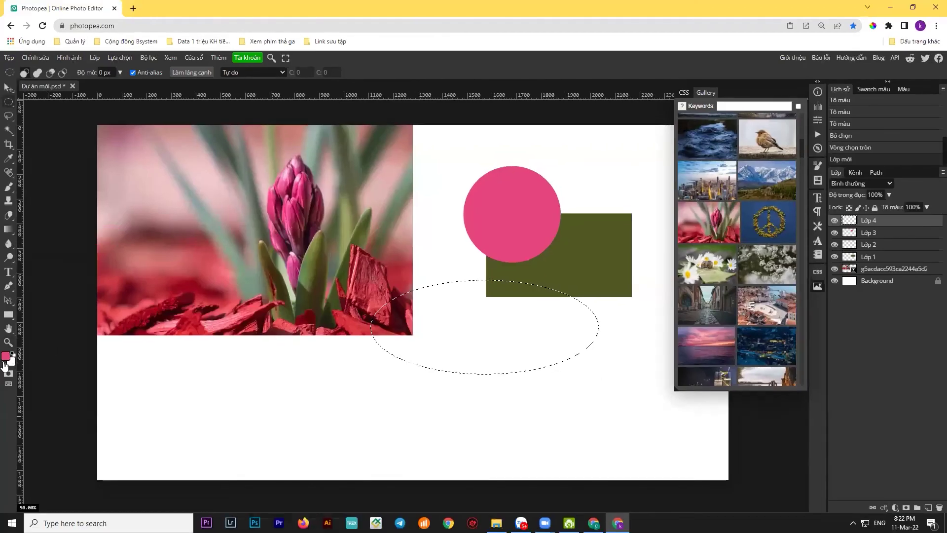
pyautogui.click(6, 355)
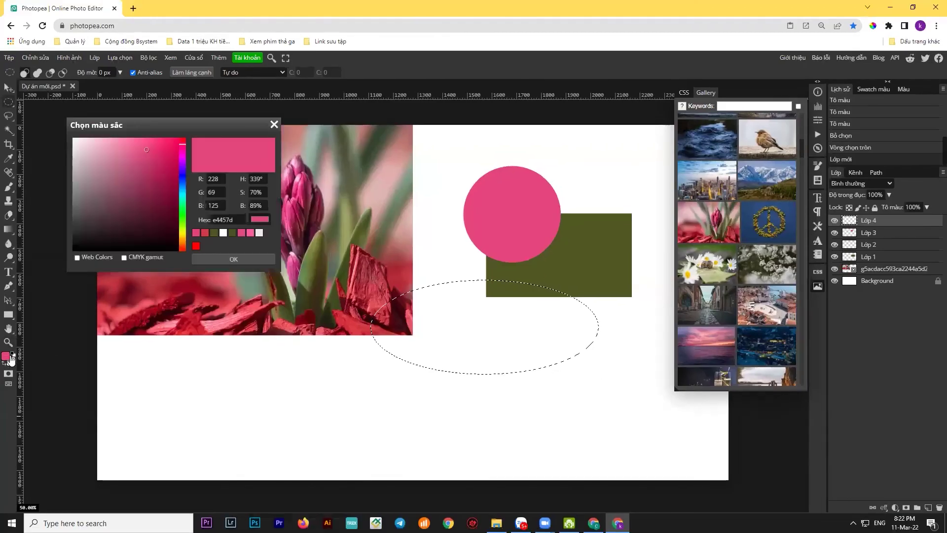
# Fill the oval on Lớp 4 with bright yellow fde40a using the Paint Bucket.
pyautogui.click(182, 234)
pyautogui.click(174, 139)
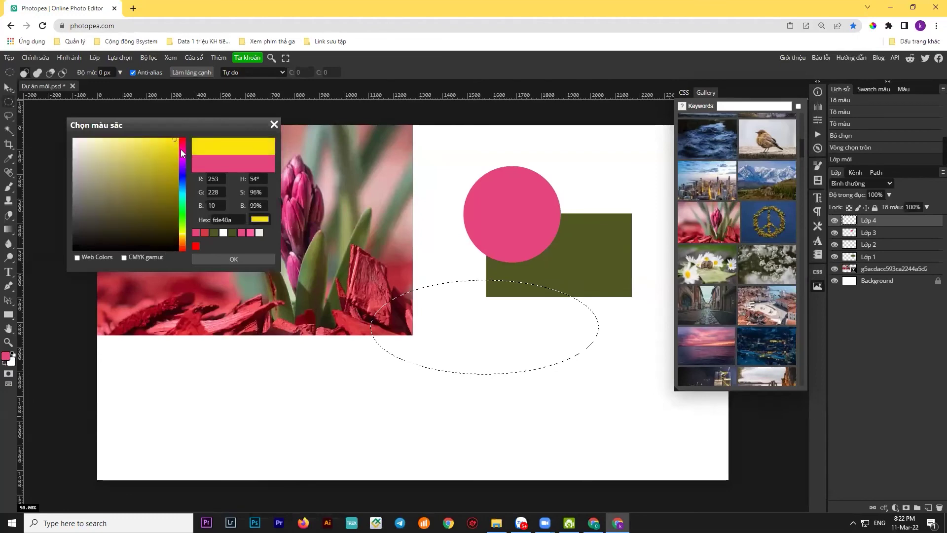
pyautogui.click(222, 259)
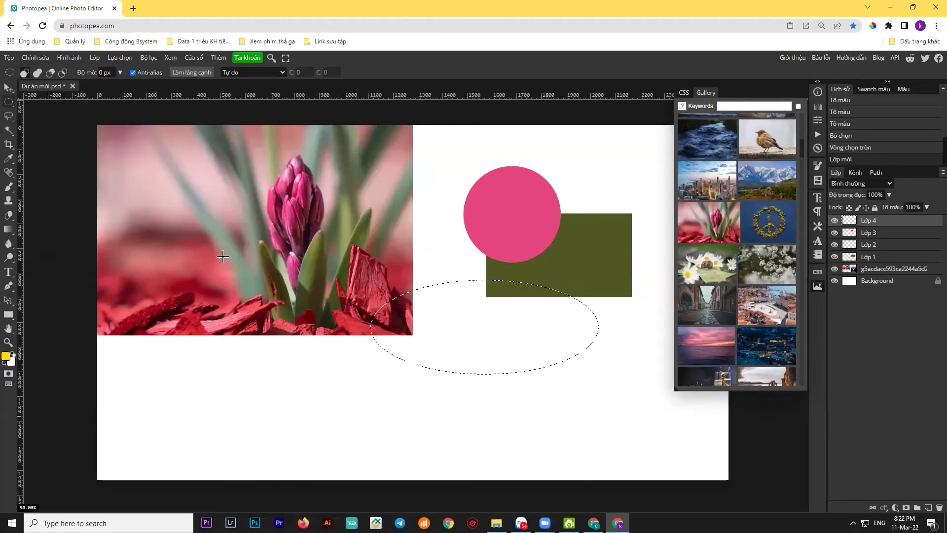
pyautogui.rightClick(9, 231)
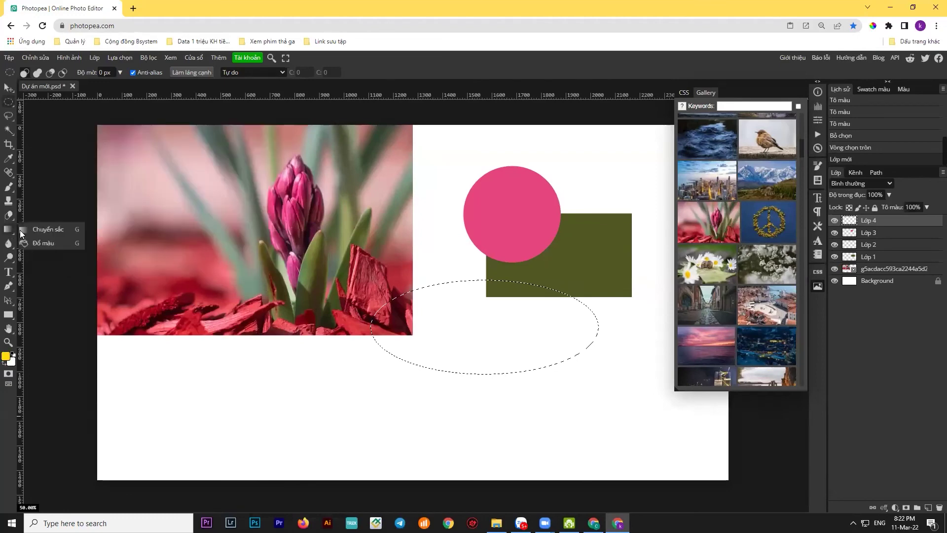
pyautogui.click(45, 243)
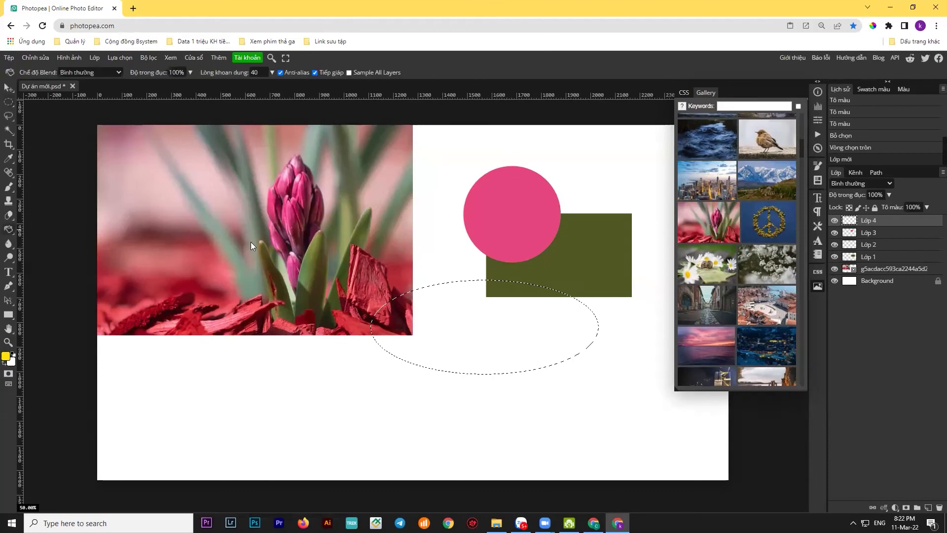
pyautogui.click(478, 323)
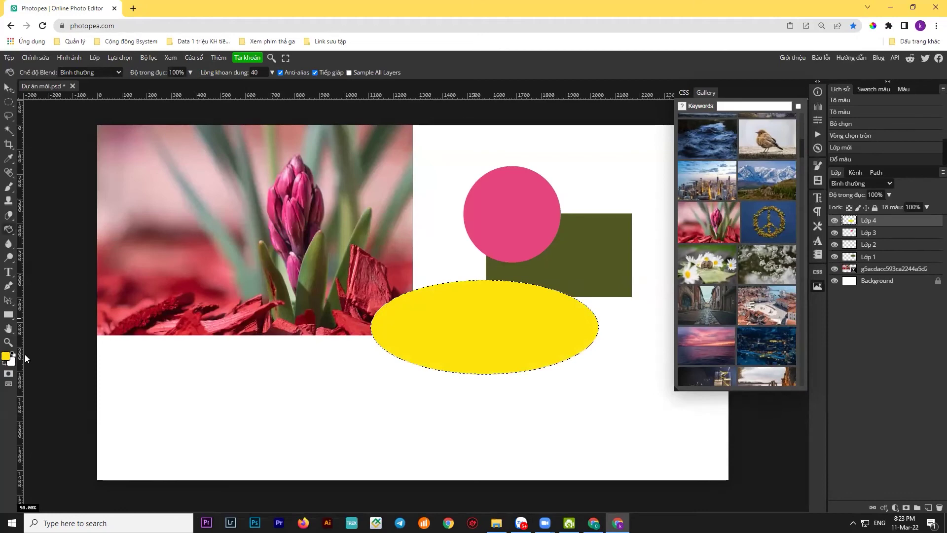
# Set the foreground colour to green and fill the oval with it.
pyautogui.click(5, 356)
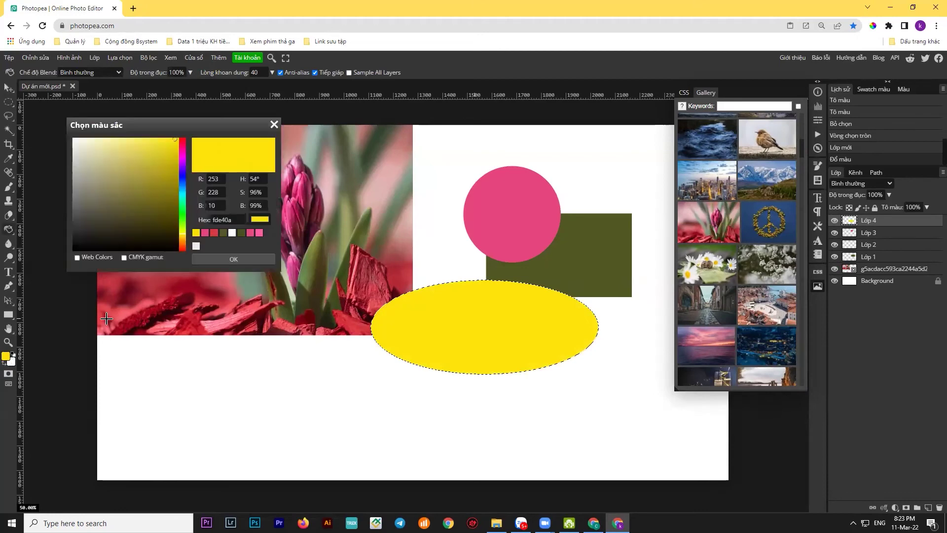
pyautogui.click(182, 214)
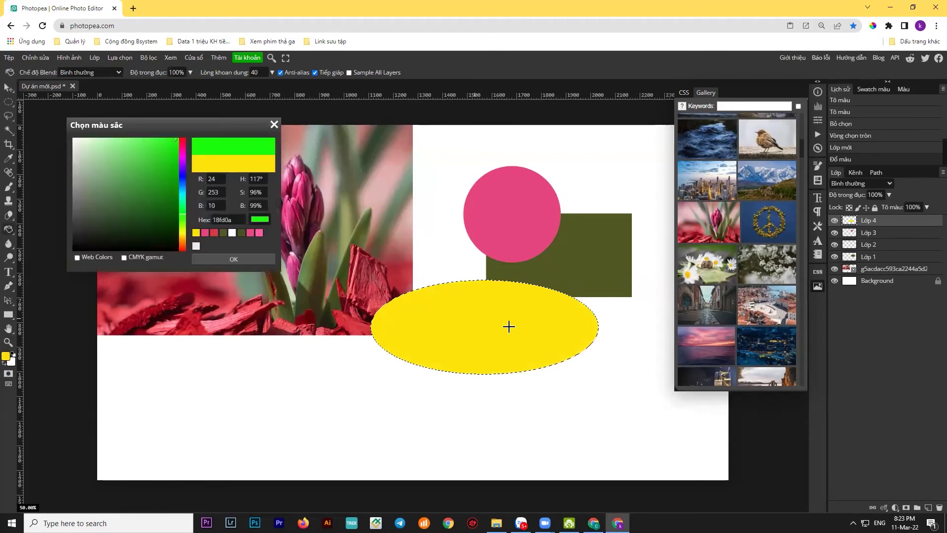
pyautogui.click(239, 258)
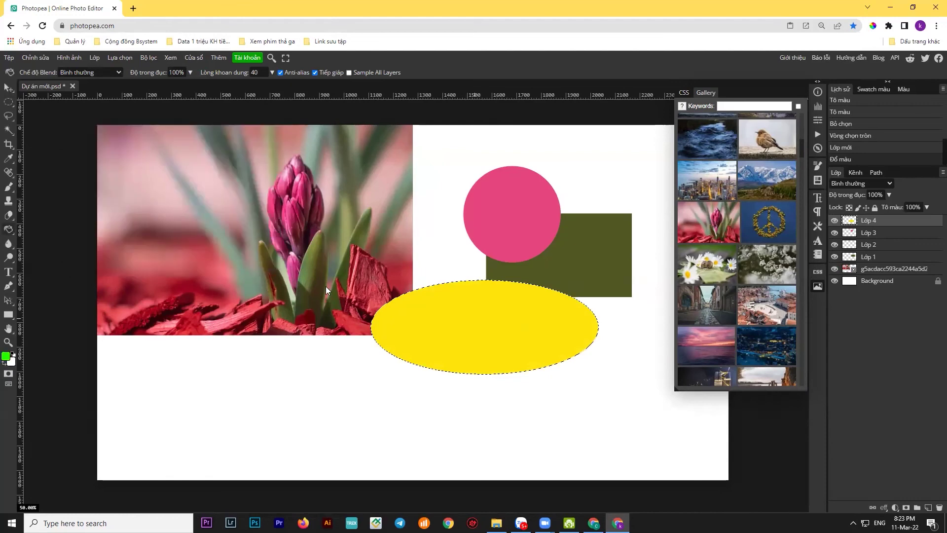
pyautogui.click(471, 325)
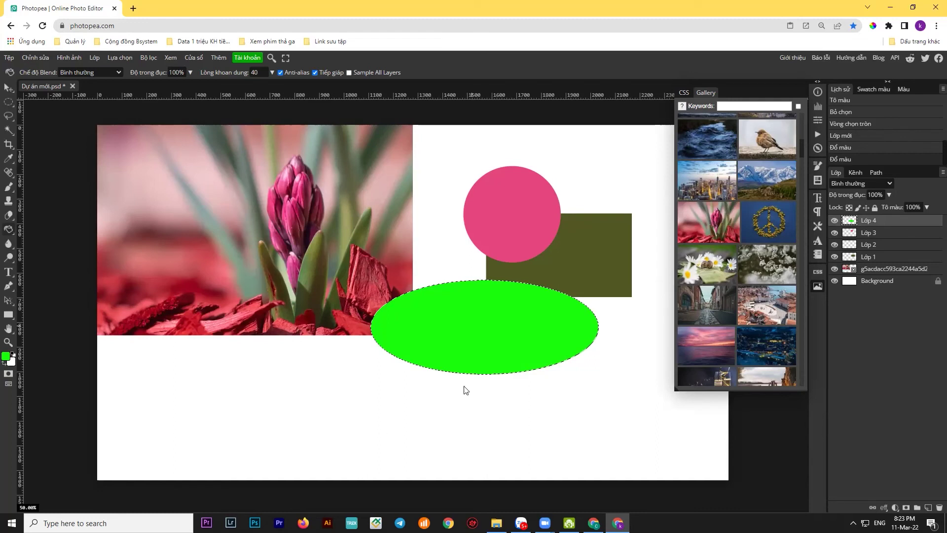
# Make yellow the background colour and test-fill the oval with both colours, ending on green.
pyautogui.click(9, 363)
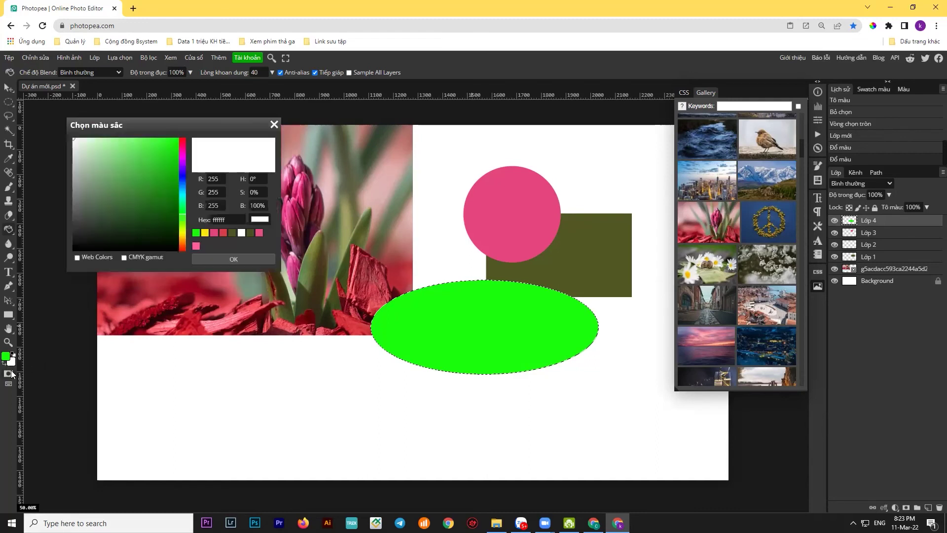
pyautogui.click(205, 234)
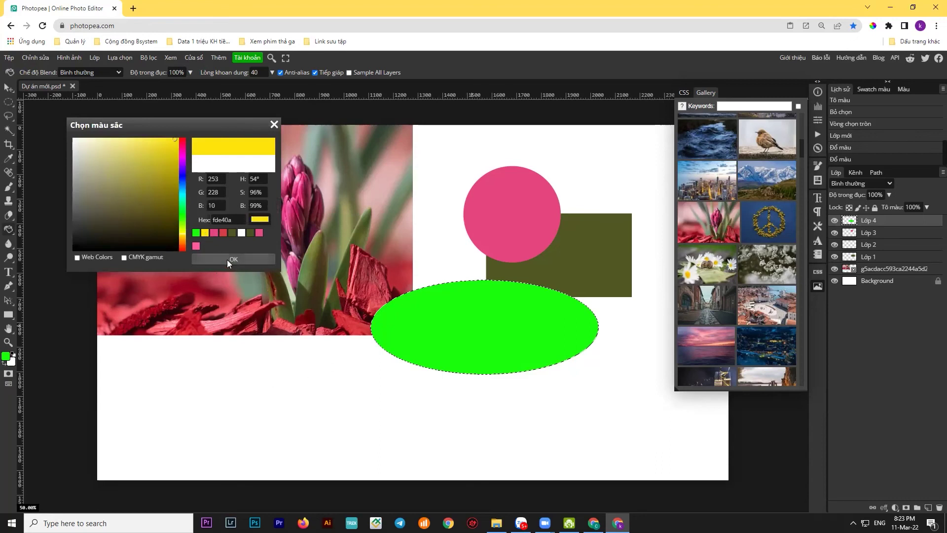
pyautogui.click(227, 259)
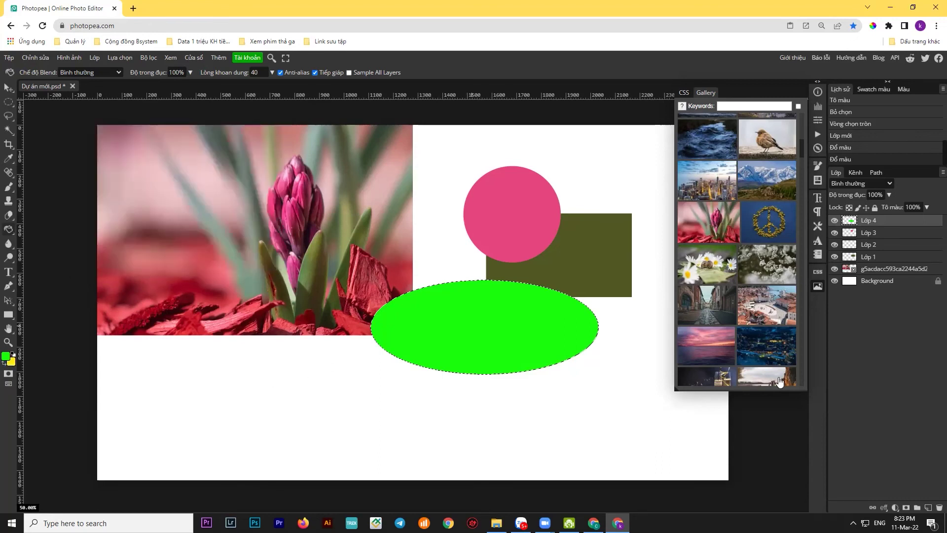
pyautogui.hotkey('ctrl', 'BackSpace')
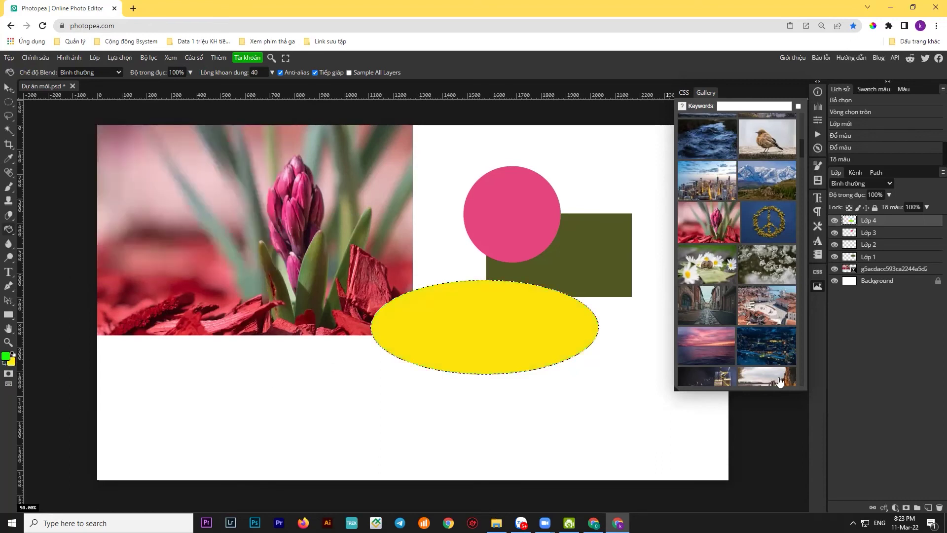
pyautogui.hotkey('alt', 'BackSpace')
pyautogui.hotkey('ctrl', 'BackSpace')
pyautogui.hotkey('alt', 'BackSpace')
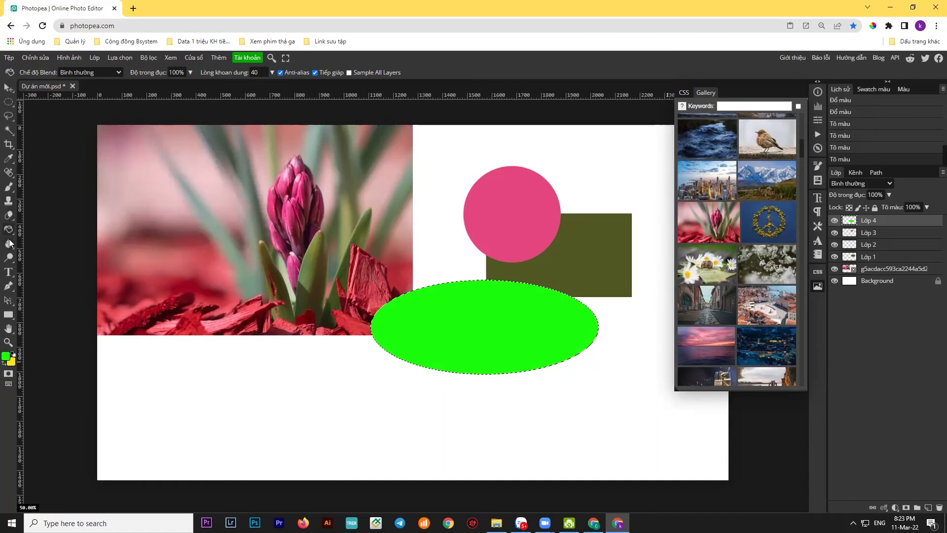
pyautogui.rightClick(10, 217)
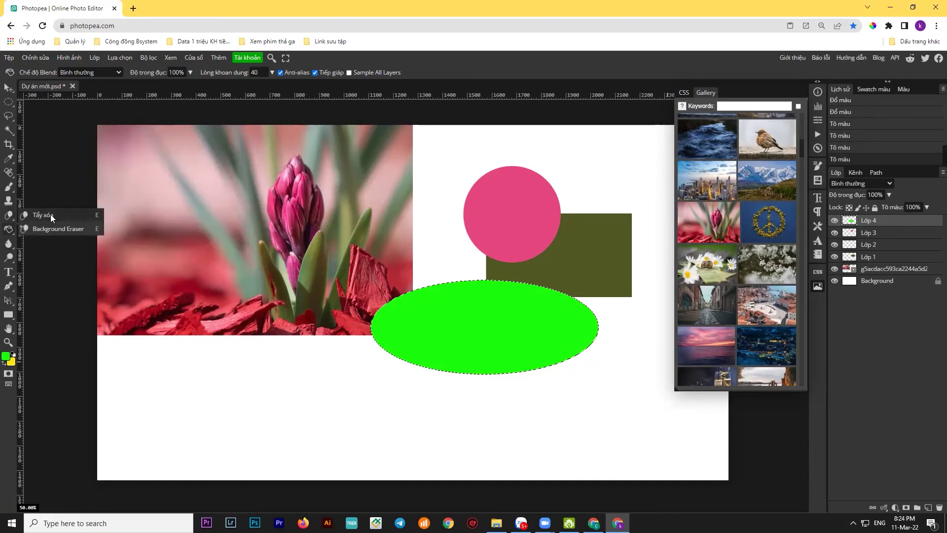
# Choose the Gradient tool from the eraser/fill group and show its preset dropdown.
pyautogui.click(30, 216)
pyautogui.rightClick(11, 242)
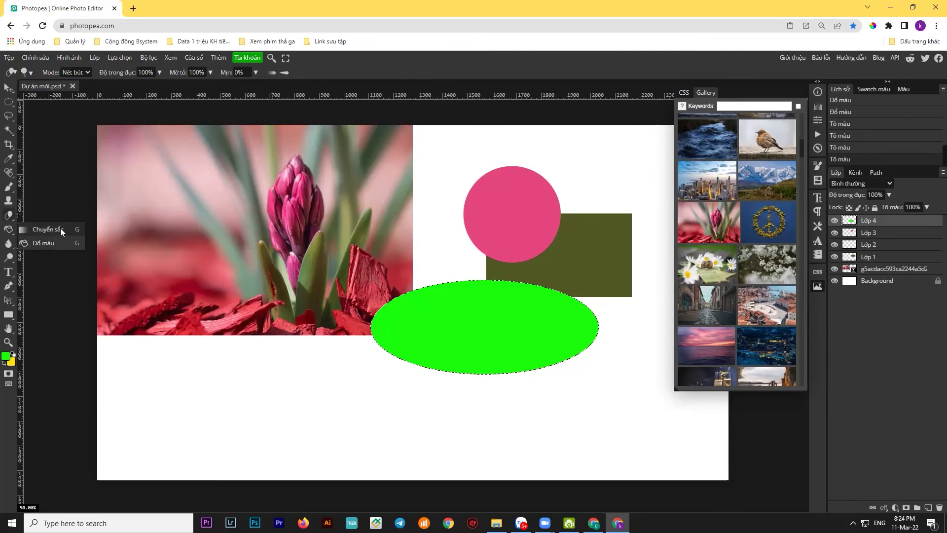
pyautogui.click(62, 229)
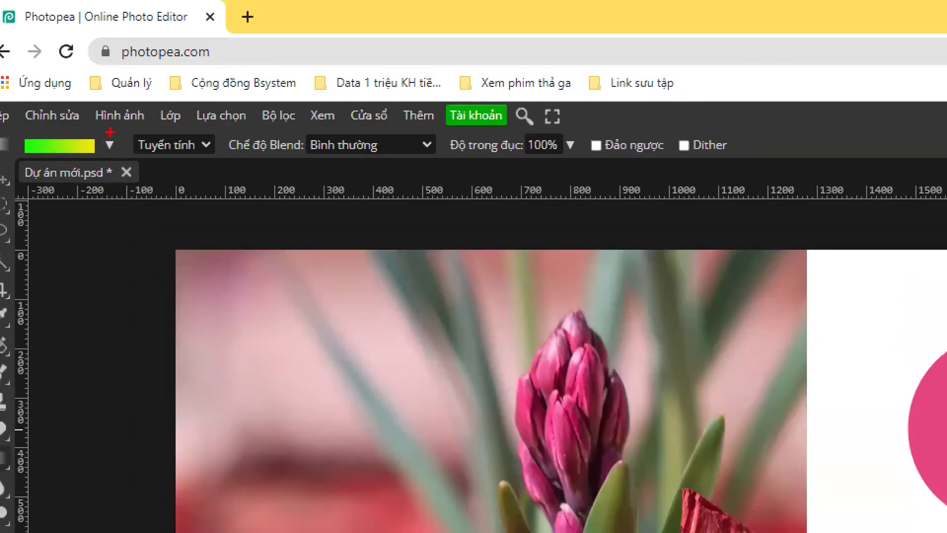
pyautogui.moveTo(110, 132)
pyautogui.mouseDown()
pyautogui.moveTo(25, 190)
pyautogui.moveTo(112, 134)
pyautogui.mouseUp()
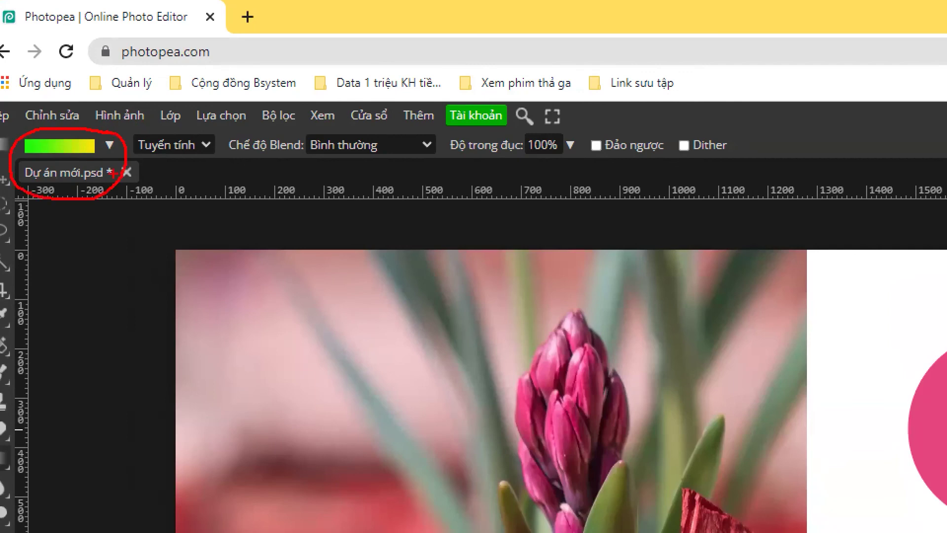
pyautogui.moveTo(185, 329)
pyautogui.mouseDown()
pyautogui.moveTo(102, 212)
pyautogui.moveTo(134, 216)
pyautogui.mouseUp()
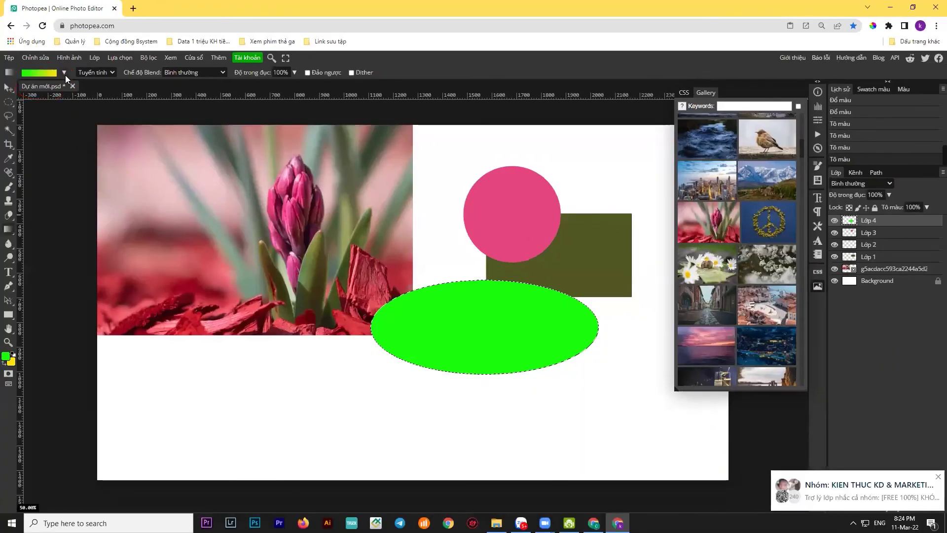
pyautogui.click(63, 73)
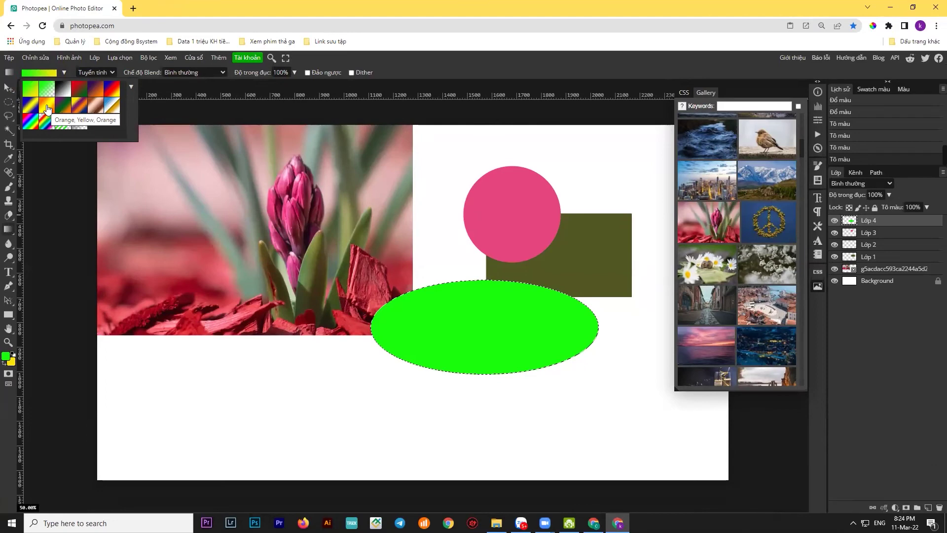
# Choose the Orange, Yellow, Orange preset and drag a diagonal gradient across the ellipse.
pyautogui.click(48, 109)
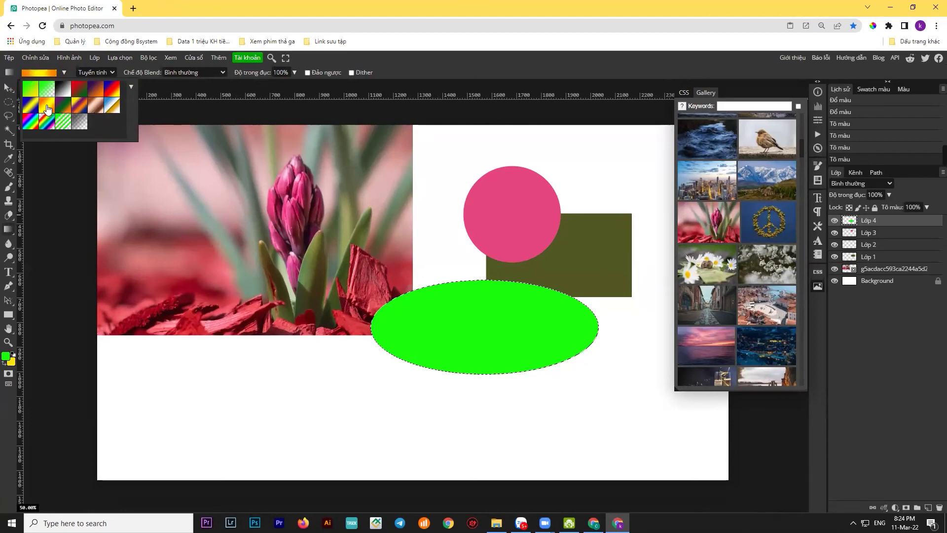
pyautogui.click(73, 186)
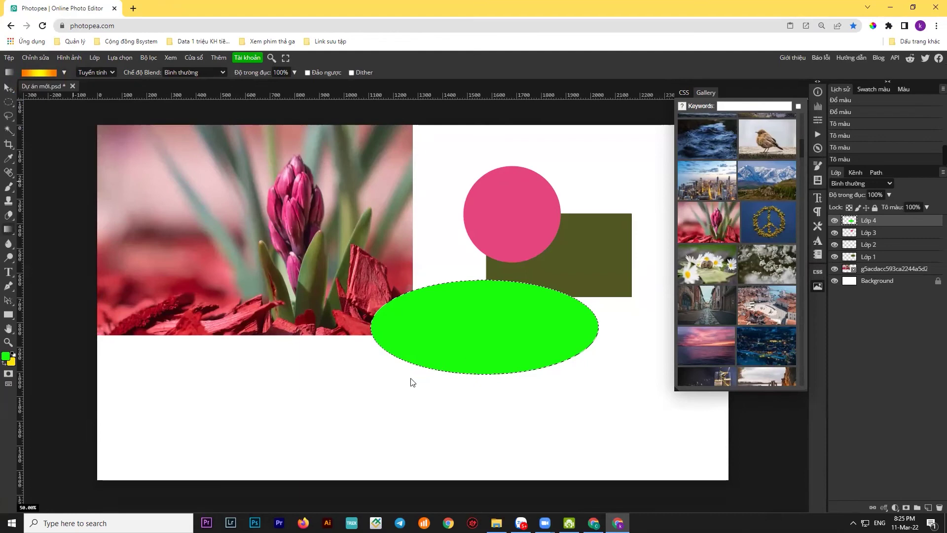
pyautogui.moveTo(390, 376); pyautogui.dragTo(579, 282)
pyautogui.moveTo(579, 283); pyautogui.dragTo(579, 282)
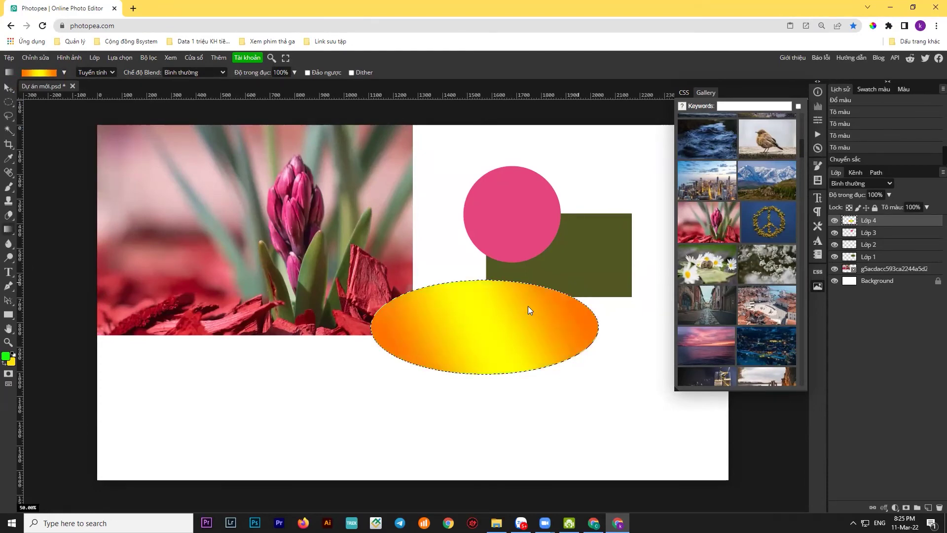
# Redraw the ellipse gradient vertically, horizontally, then diagonally toward its lower right.
pyautogui.moveTo(481, 274); pyautogui.dragTo(480, 411)
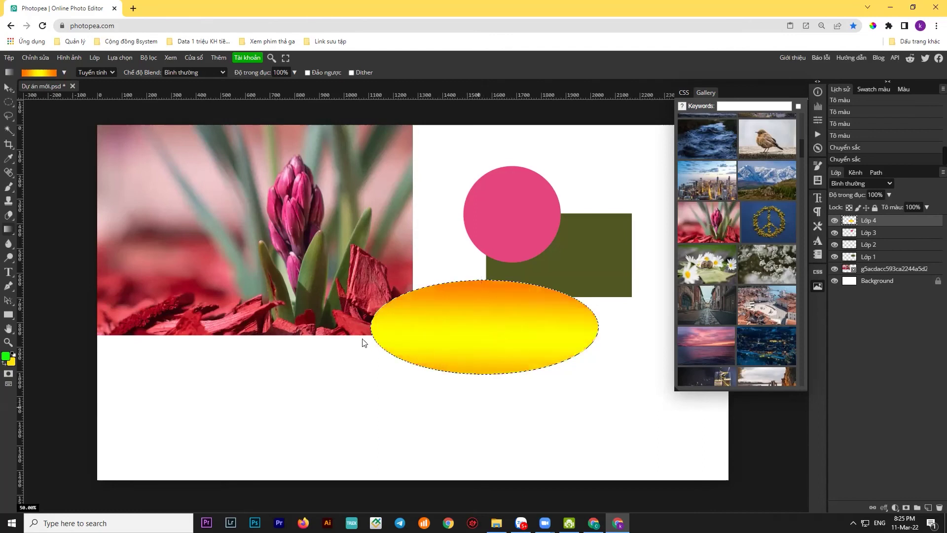
pyautogui.moveTo(330, 329); pyautogui.dragTo(620, 332)
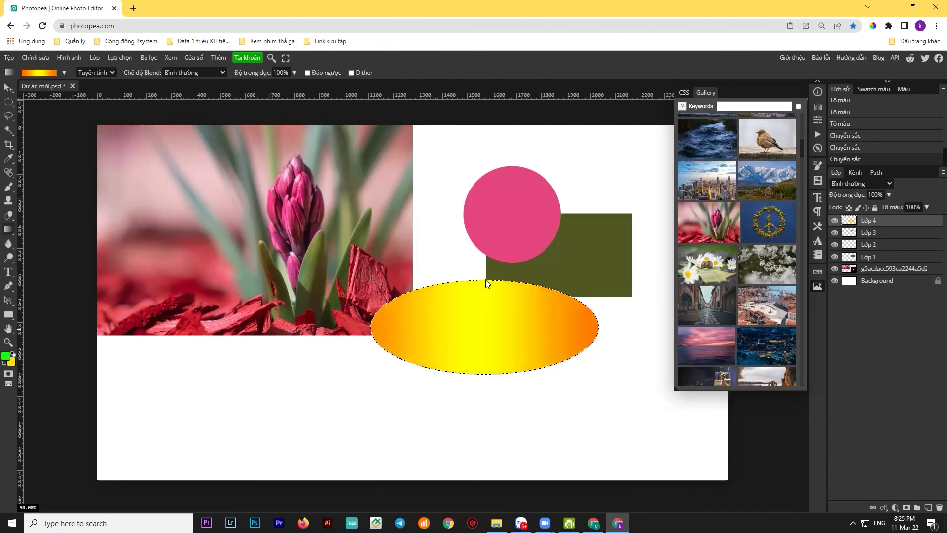
pyautogui.moveTo(491, 281); pyautogui.dragTo(490, 414)
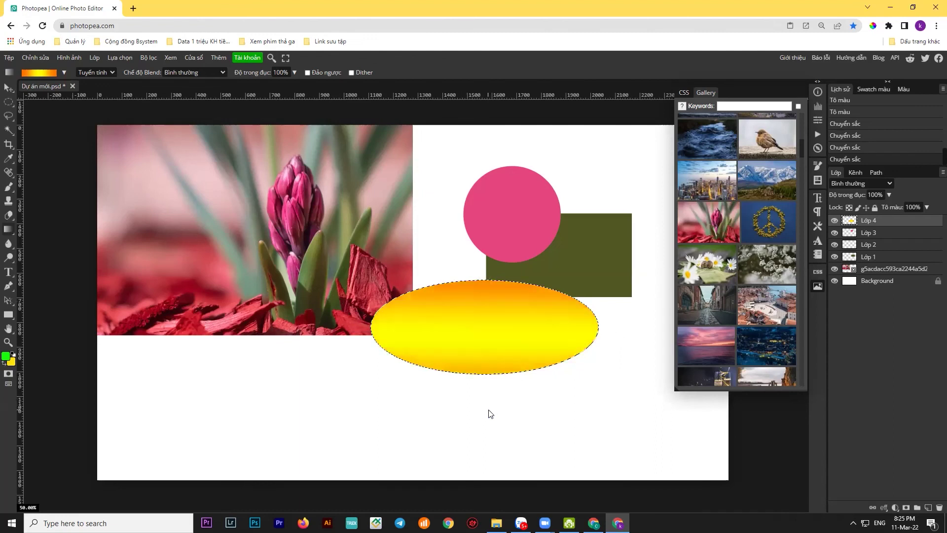
pyautogui.moveTo(397, 376); pyautogui.dragTo(572, 268)
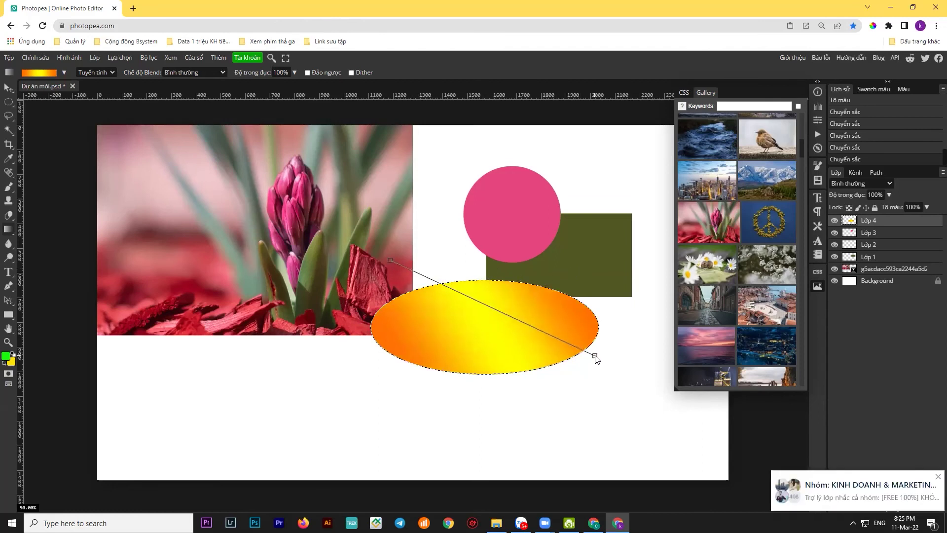
pyautogui.moveTo(413, 270); pyautogui.dragTo(595, 356)
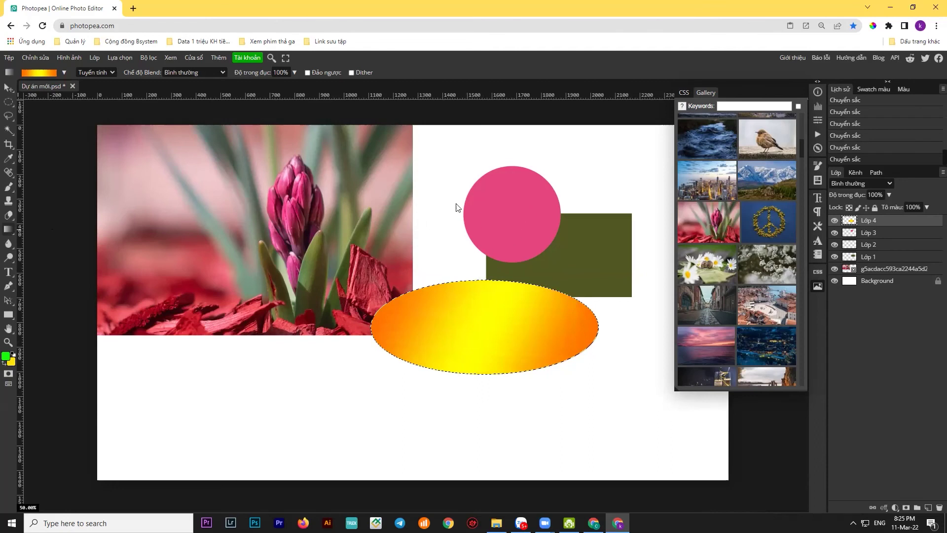
pyautogui.rightClick(10, 133)
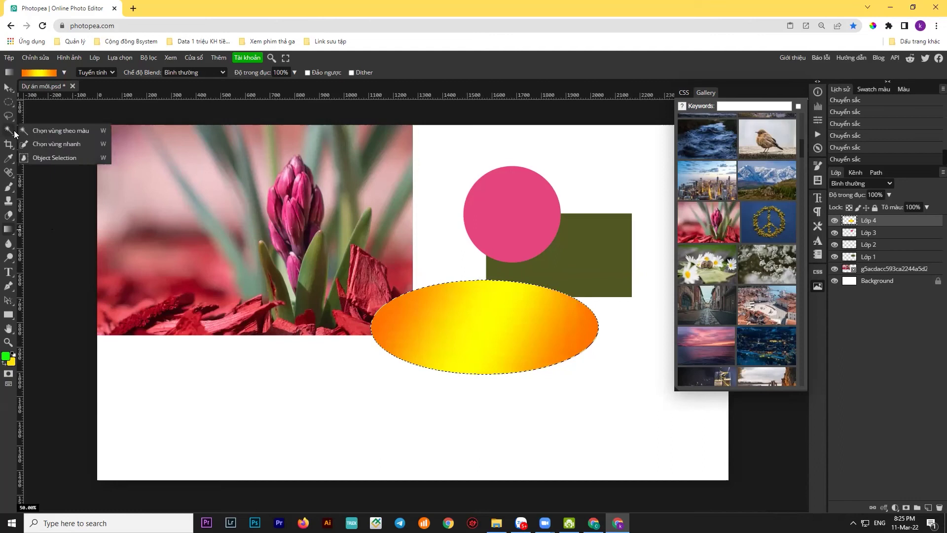
# Select the pink circle on layer Lớp 3 with the Magic Wand.
pyautogui.click(75, 130)
pyautogui.click(510, 207)
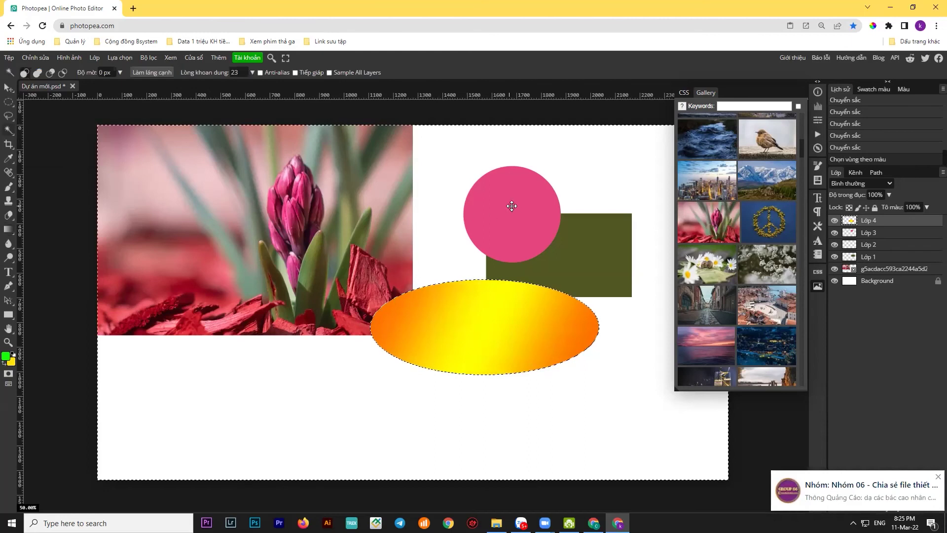
pyautogui.hotkey('ctrl', 'd')
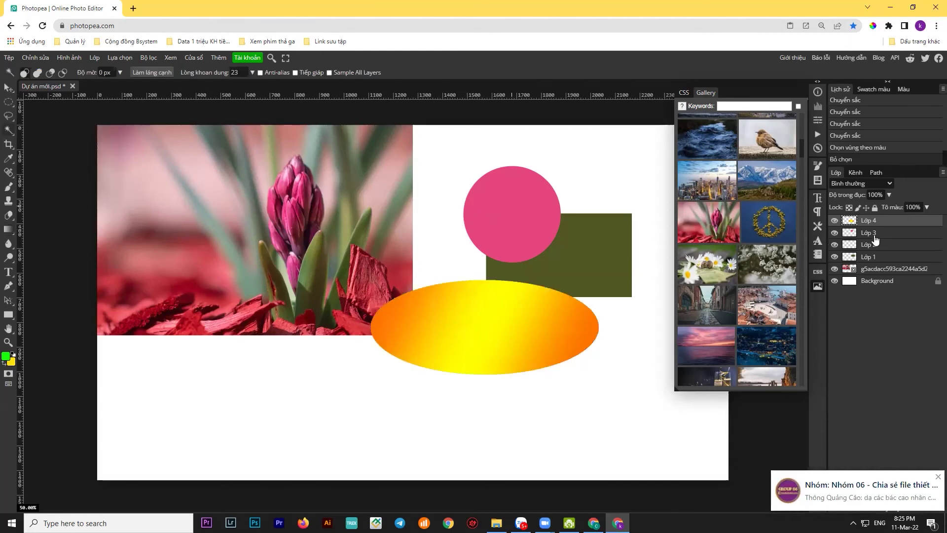
pyautogui.click(875, 233)
pyautogui.click(529, 222)
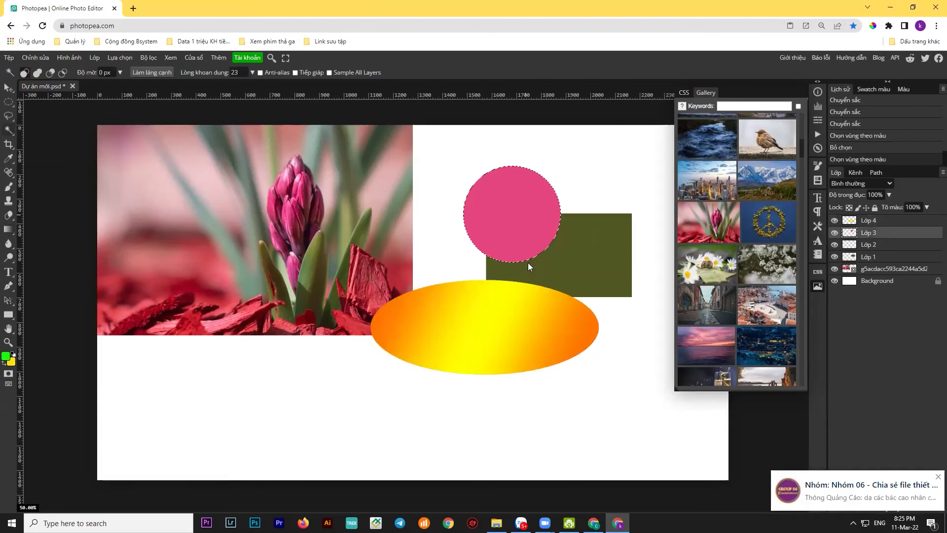
# Fill the selected circle with the orange-yellow gradient, redrawing it at several diagonal angles.
pyautogui.rightClick(7, 230)
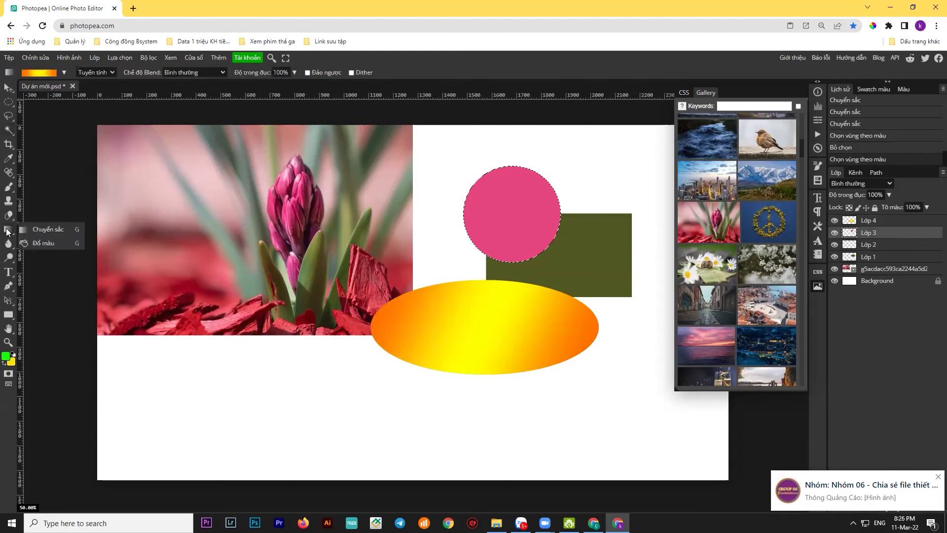
pyautogui.click(51, 230)
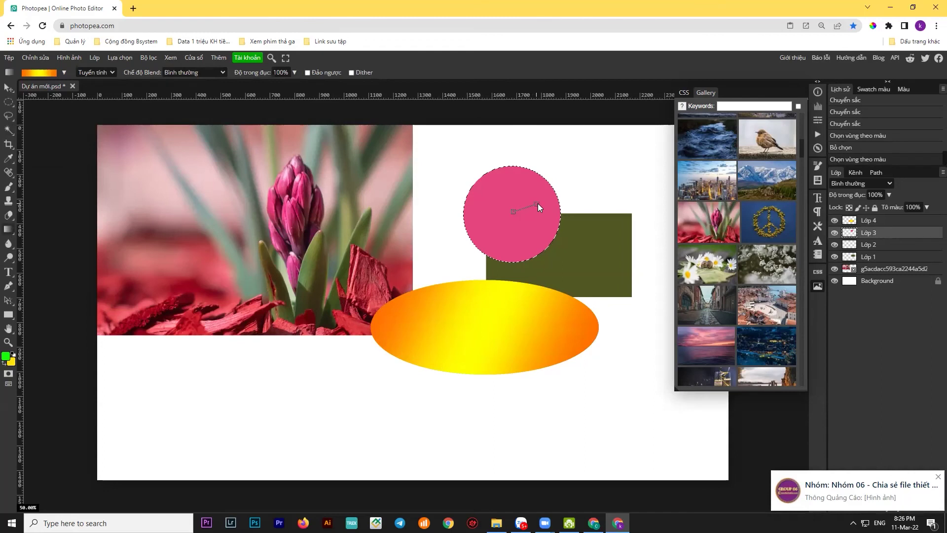
pyautogui.moveTo(544, 204); pyautogui.dragTo(558, 201)
pyautogui.moveTo(492, 221); pyautogui.dragTo(534, 203)
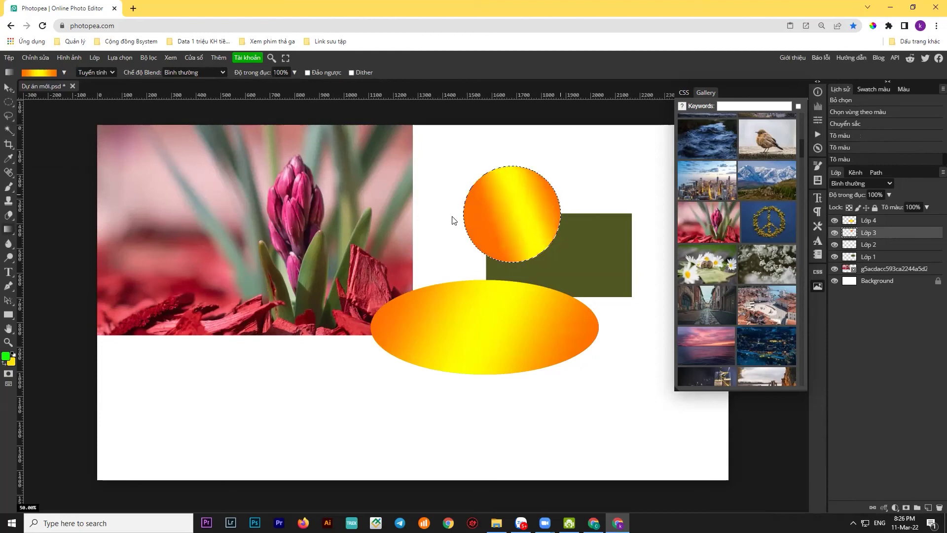
pyautogui.moveTo(451, 217); pyautogui.dragTo(596, 188)
pyautogui.moveTo(433, 235); pyautogui.dragTo(592, 197)
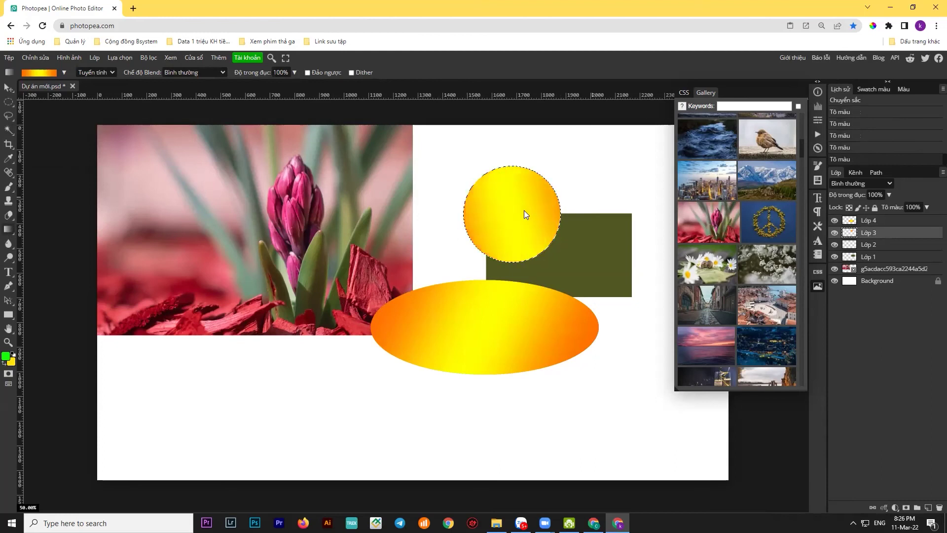
pyautogui.moveTo(503, 209); pyautogui.dragTo(567, 201)
pyautogui.moveTo(501, 228)
pyautogui.mouseDown()
pyautogui.moveTo(554, 192)
pyautogui.moveTo(534, 212)
pyautogui.moveTo(548, 203)
pyautogui.mouseUp()
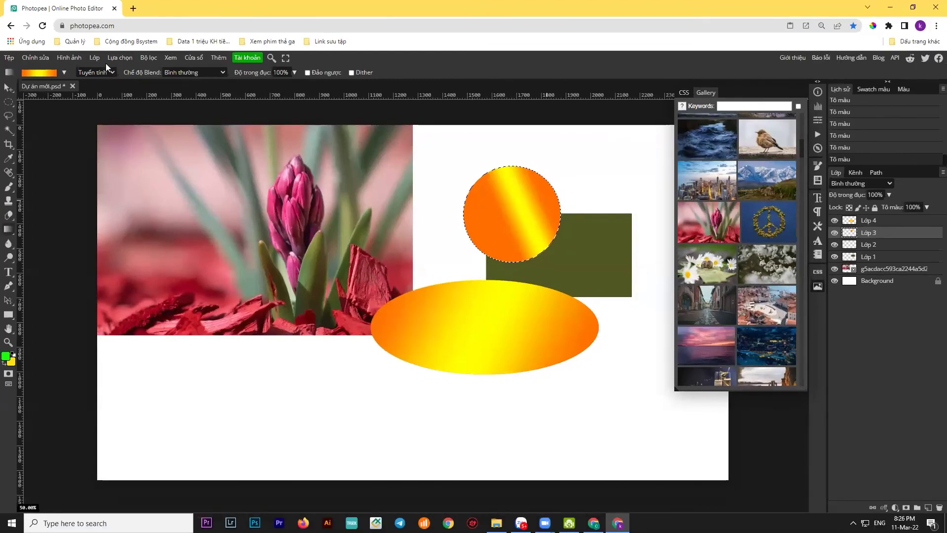
pyautogui.click(111, 72)
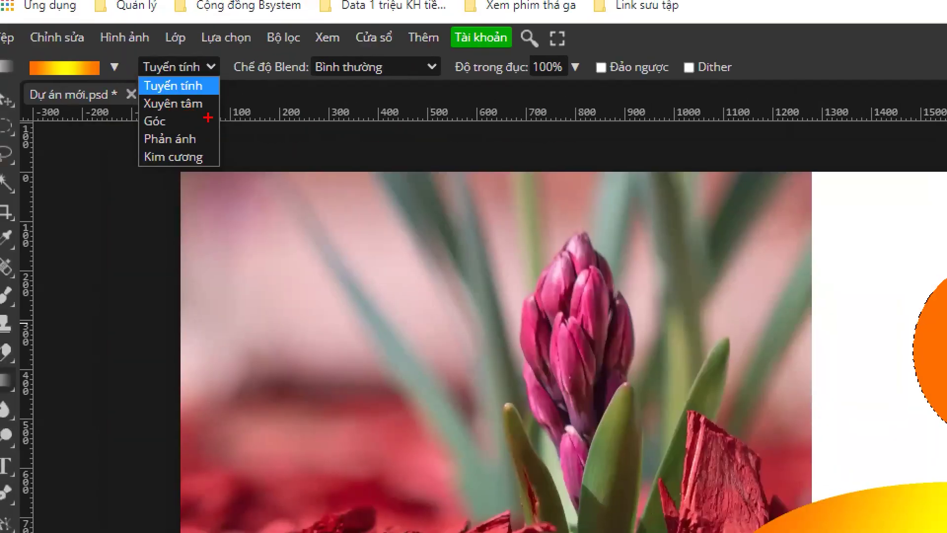
pyautogui.moveTo(216, 105)
pyautogui.mouseDown()
pyautogui.moveTo(252, 106)
pyautogui.moveTo(233, 122)
pyautogui.moveTo(267, 160)
pyautogui.mouseUp()
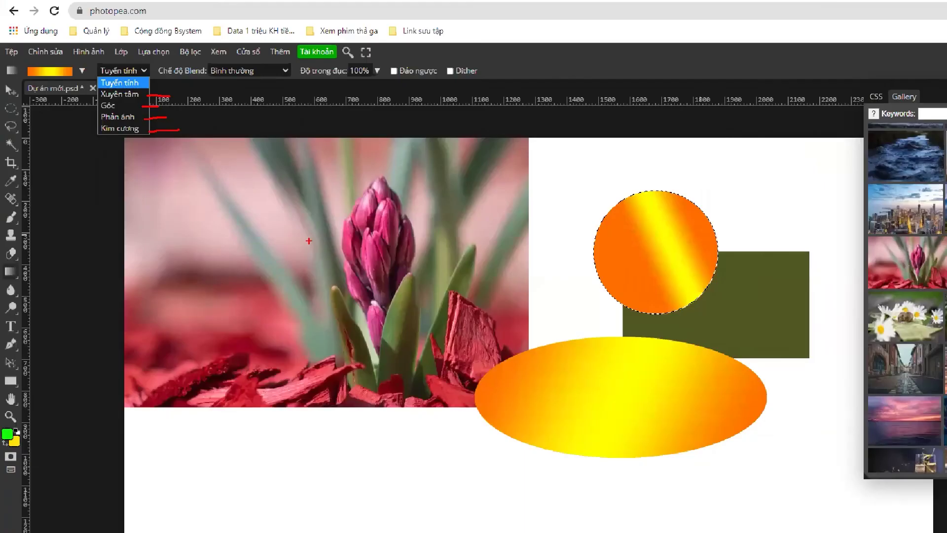
# Set the gradient type to Xuyên tâm (Radial), nudge the circle, and fill it from its centre.
pyautogui.click(111, 72)
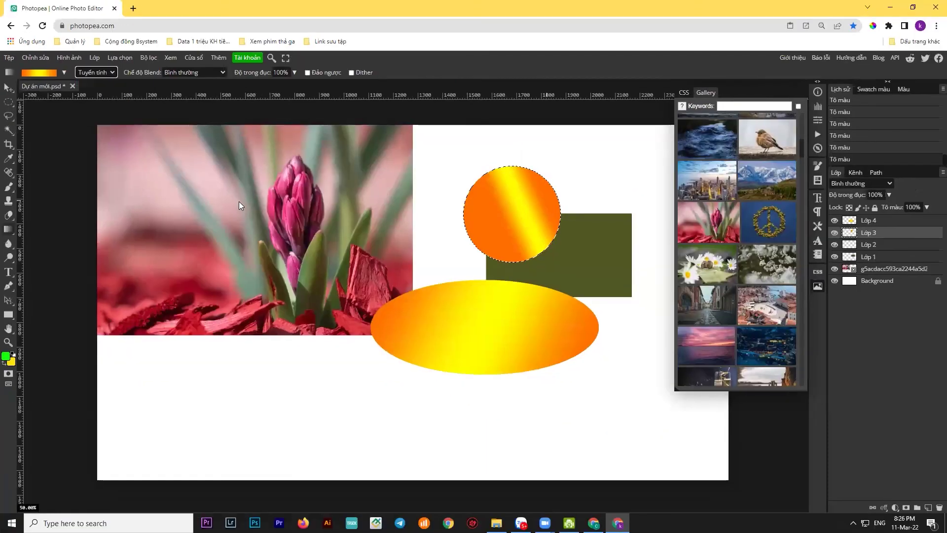
pyautogui.click(111, 73)
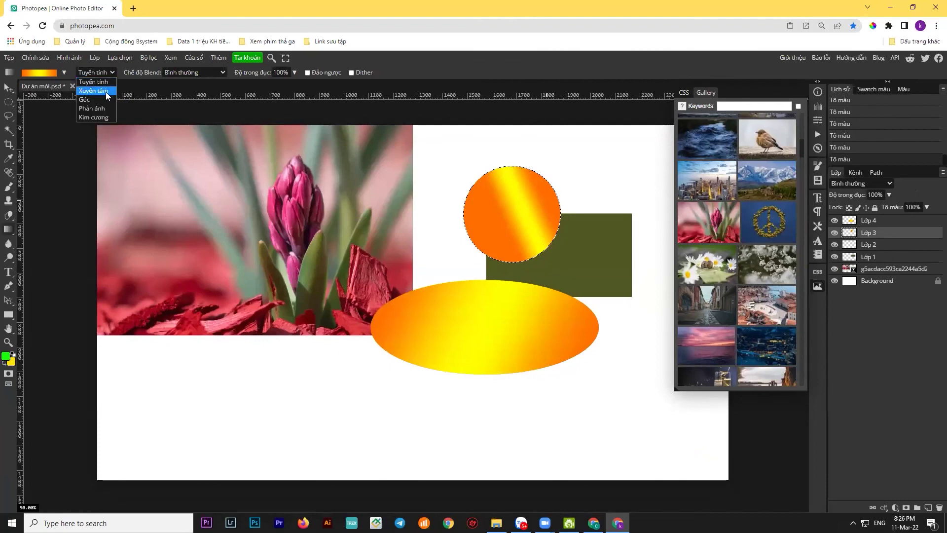
pyautogui.click(106, 92)
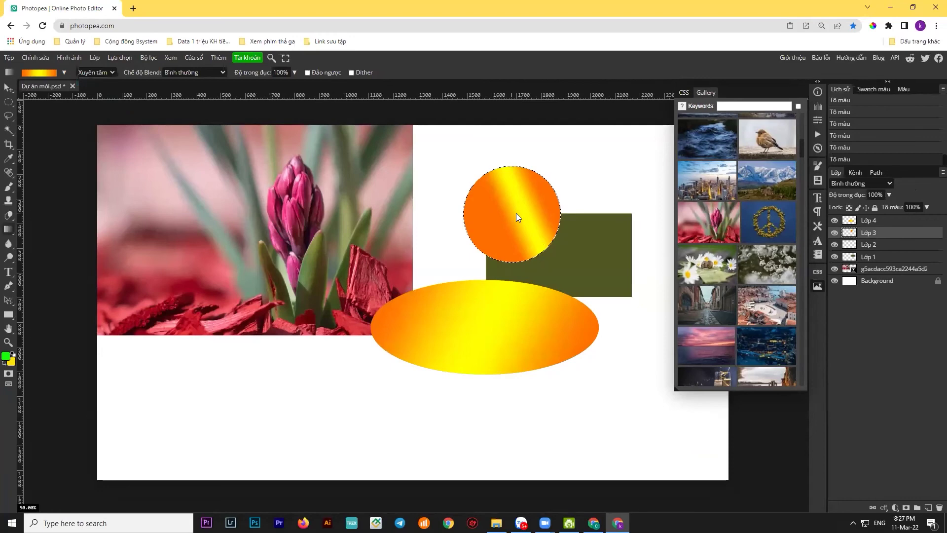
pyautogui.moveTo(511, 214); pyautogui.dragTo(507, 217)
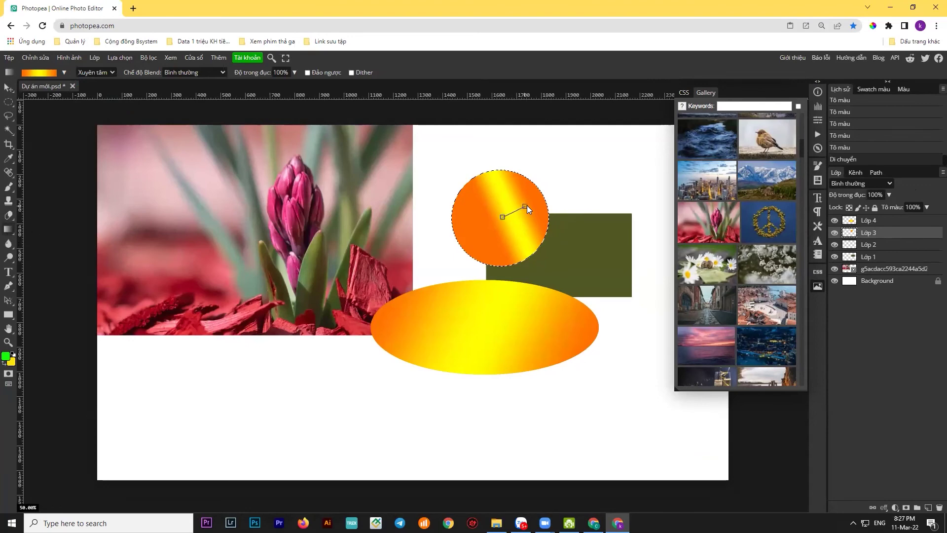
pyautogui.moveTo(527, 205); pyautogui.dragTo(535, 200)
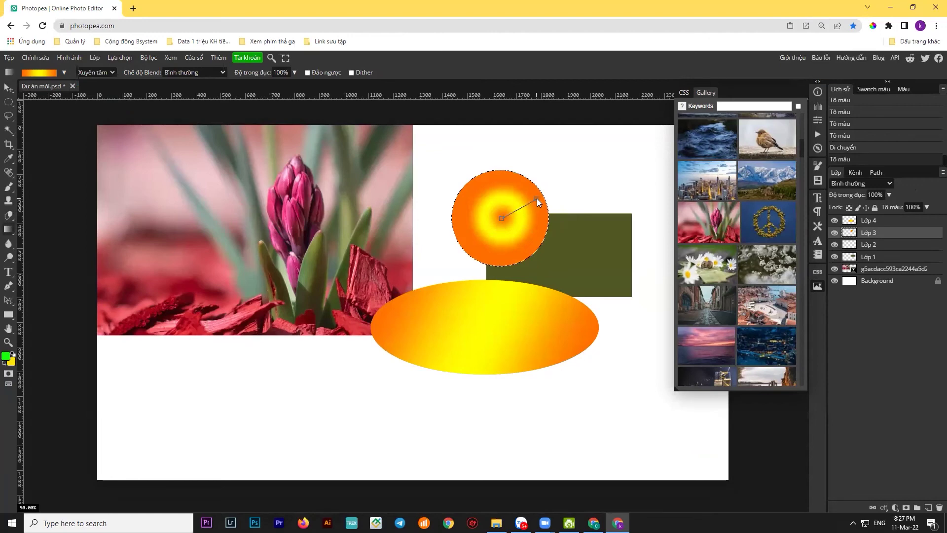
pyautogui.moveTo(536, 198); pyautogui.dragTo(537, 198)
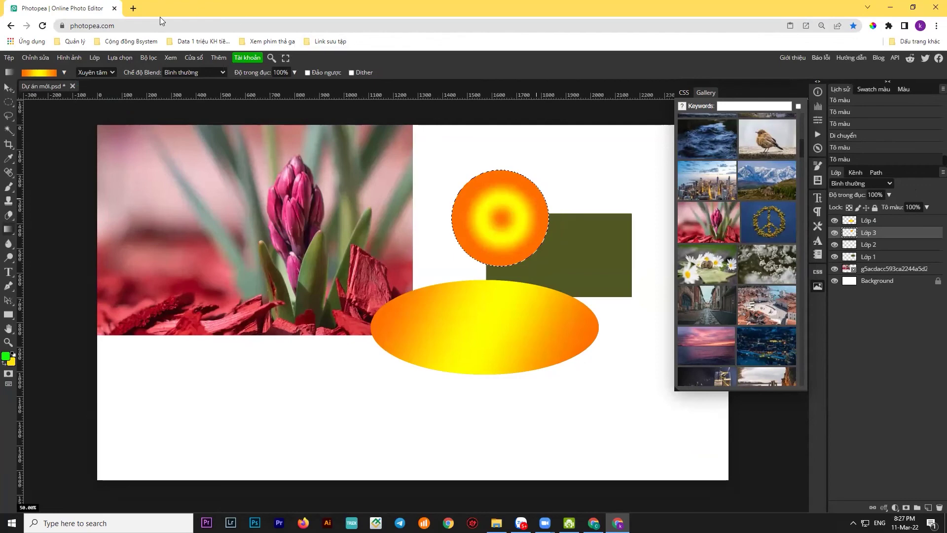
# Choose the blue-red-yellow preset and drag radial gradients outward from the circle's centre.
pyautogui.click(64, 73)
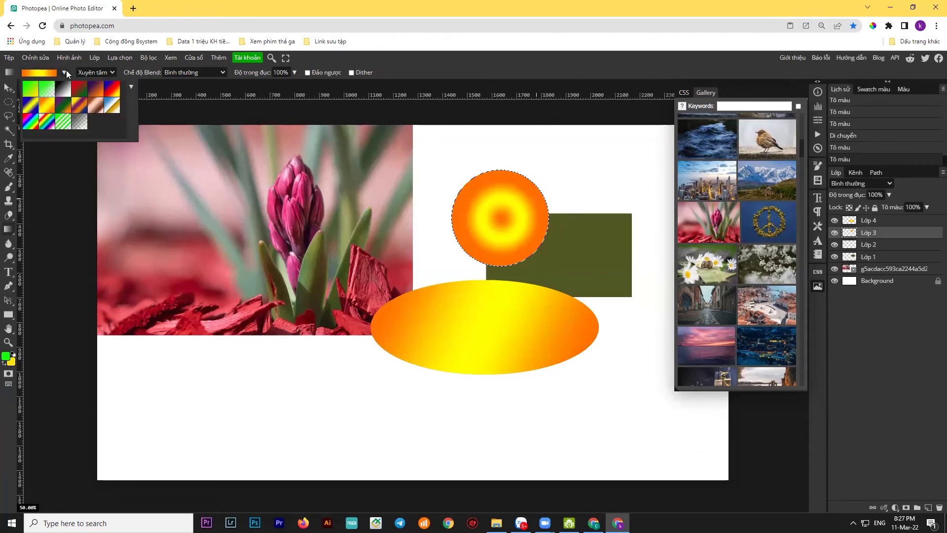
pyautogui.click(113, 88)
pyautogui.click(503, 217)
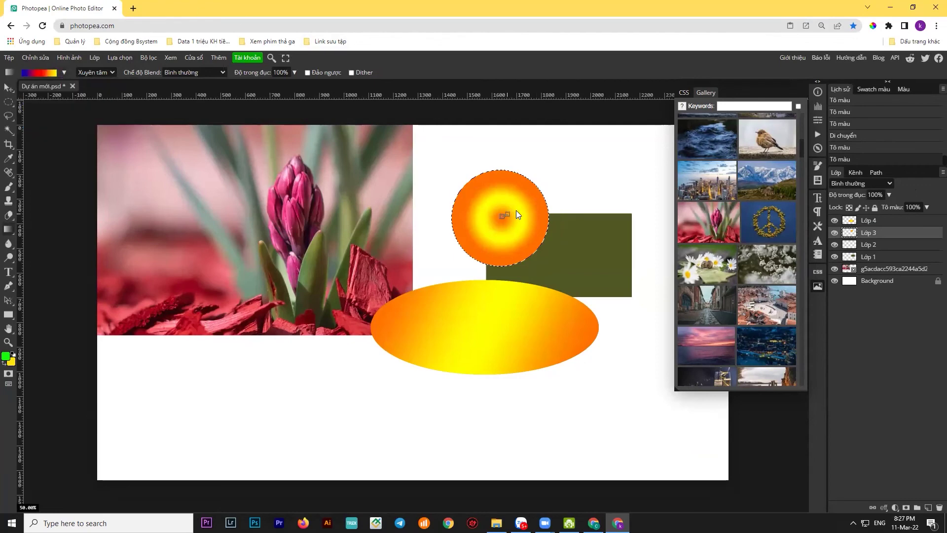
pyautogui.moveTo(532, 203); pyautogui.dragTo(541, 200)
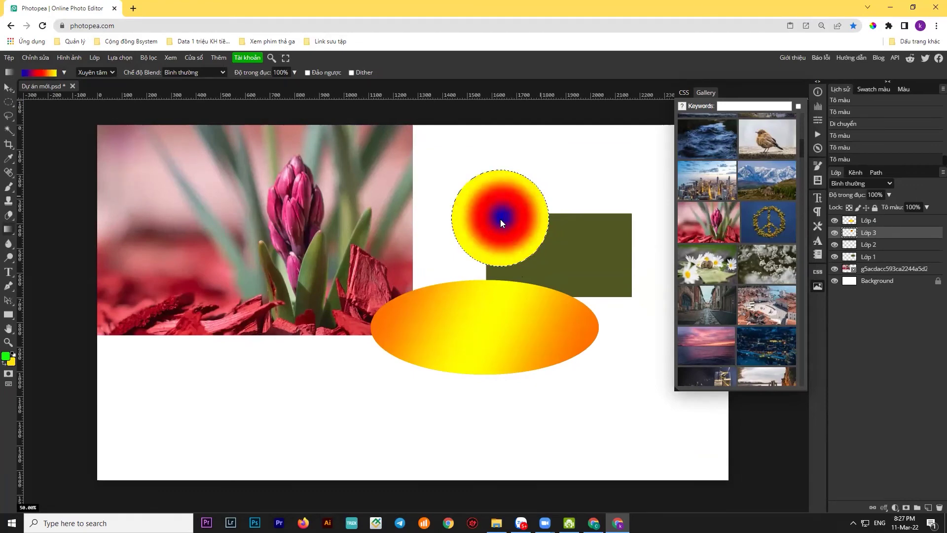
pyautogui.moveTo(500, 221); pyautogui.dragTo(526, 207)
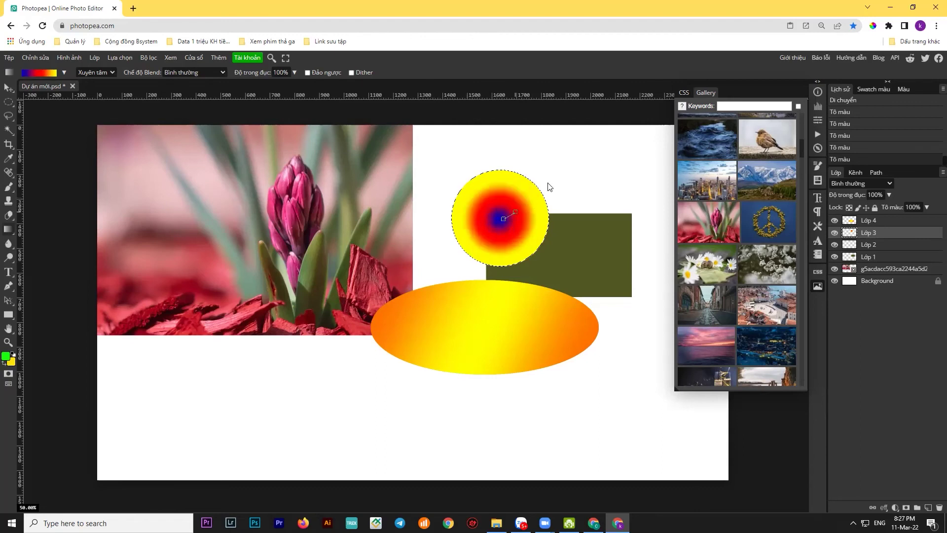
pyautogui.moveTo(532, 197); pyautogui.dragTo(572, 169)
# Adjust the blue-red spread with more radial drags, undoing a stray solid yellow fill.
pyautogui.moveTo(504, 217); pyautogui.dragTo(567, 169)
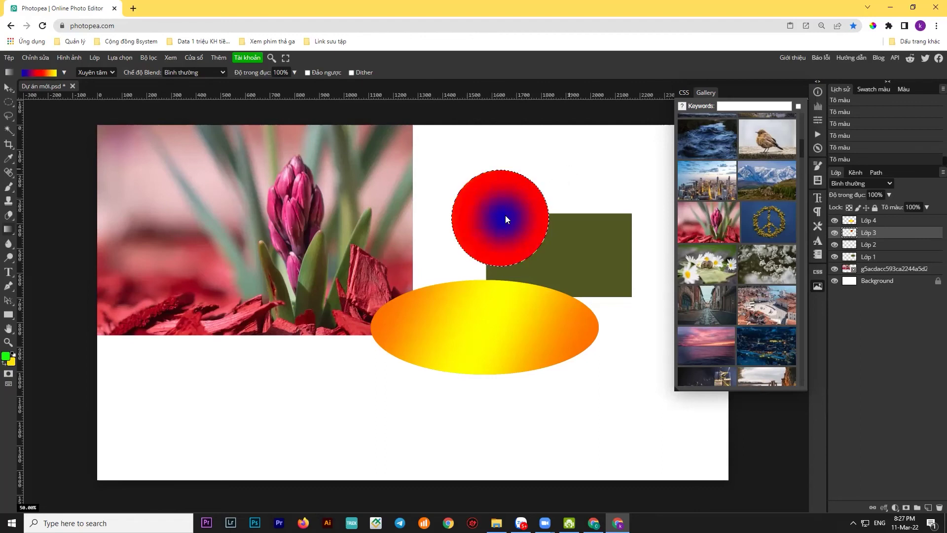
pyautogui.moveTo(519, 208); pyautogui.dragTo(524, 204)
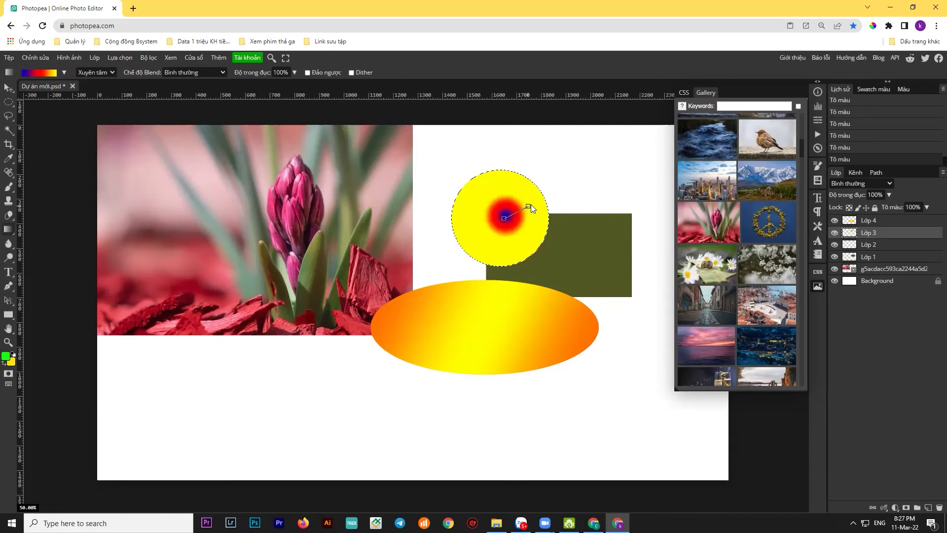
pyautogui.moveTo(538, 199); pyautogui.dragTo(526, 211)
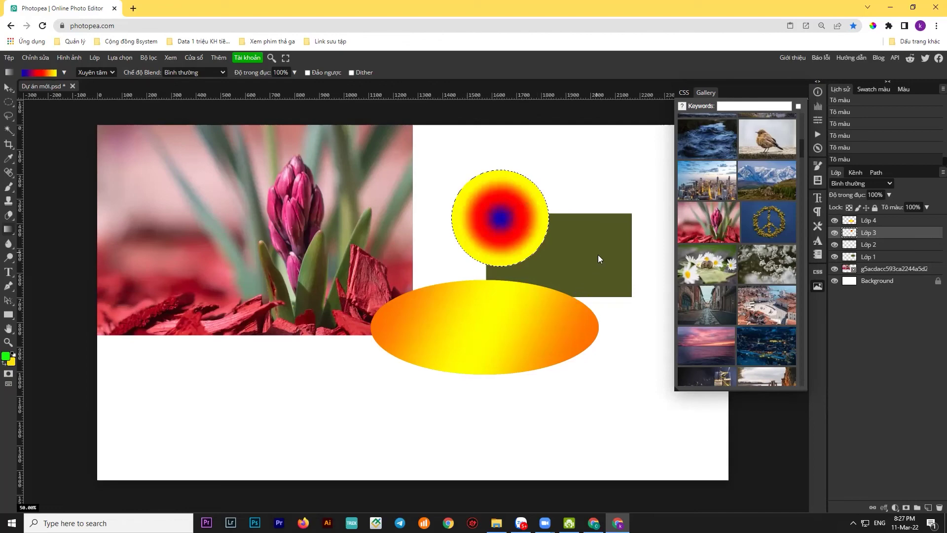
pyautogui.moveTo(597, 250); pyautogui.dragTo(609, 266)
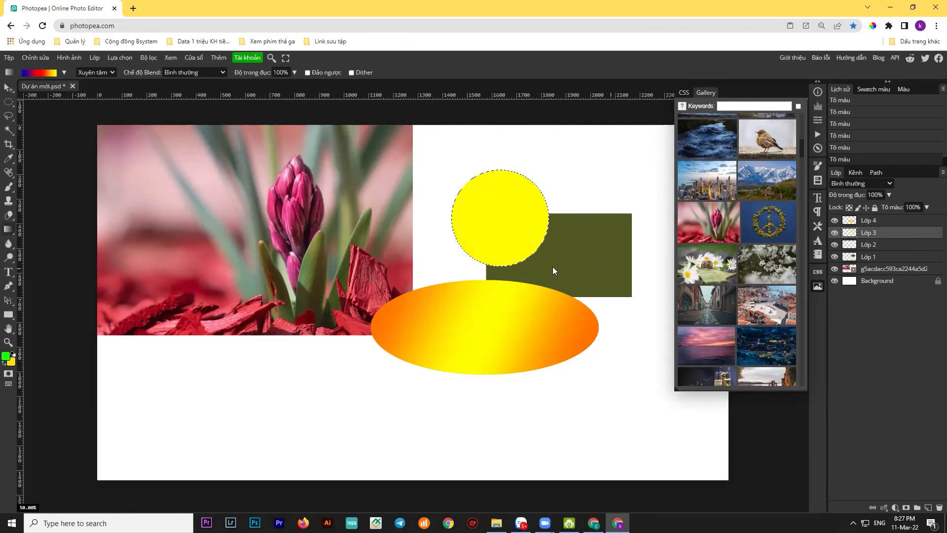
pyautogui.hotkey('ctrl', 'z')
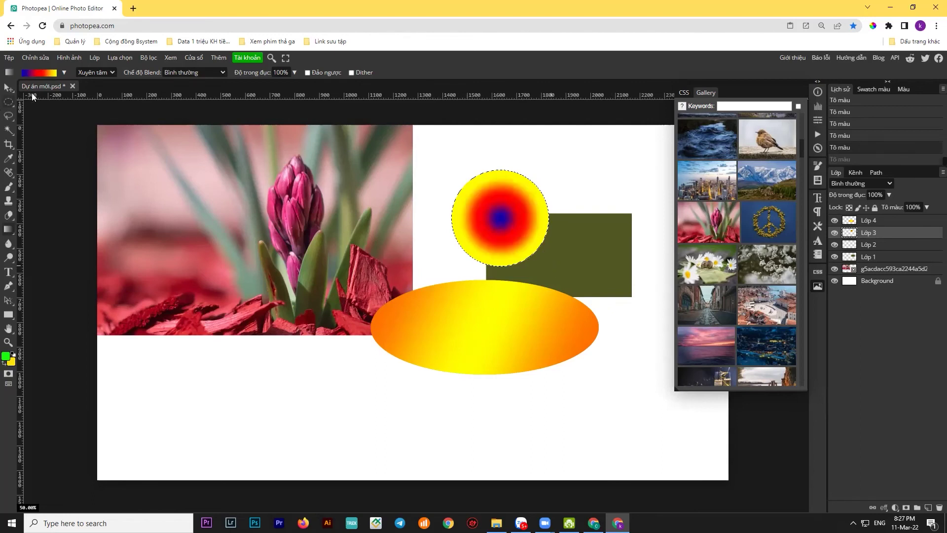
# Drag the olive rectangle onto the flower photo with the Move tool and turn off Auto-select.
pyautogui.click(8, 90)
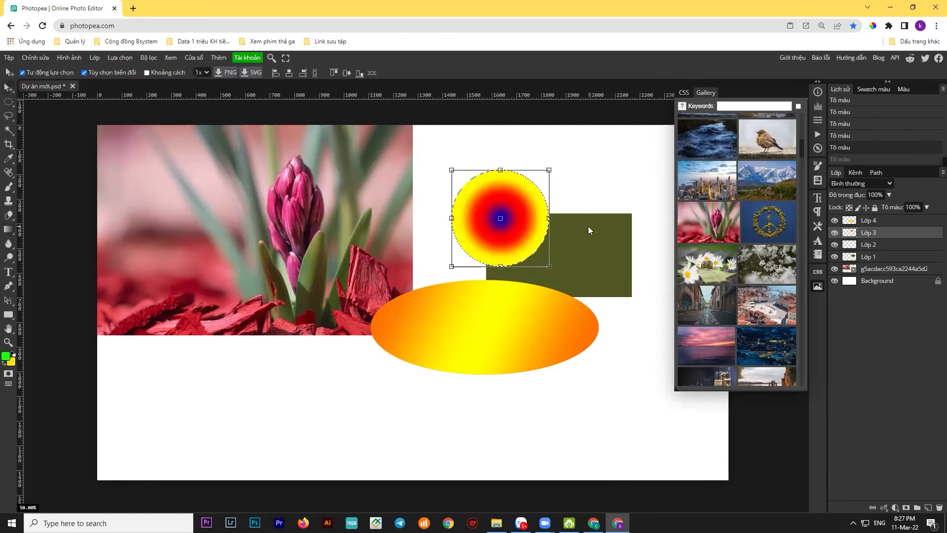
pyautogui.click(604, 250)
pyautogui.moveTo(601, 253)
pyautogui.mouseDown()
pyautogui.moveTo(603, 311)
pyautogui.moveTo(321, 249)
pyautogui.moveTo(262, 277)
pyautogui.moveTo(272, 247)
pyautogui.mouseUp()
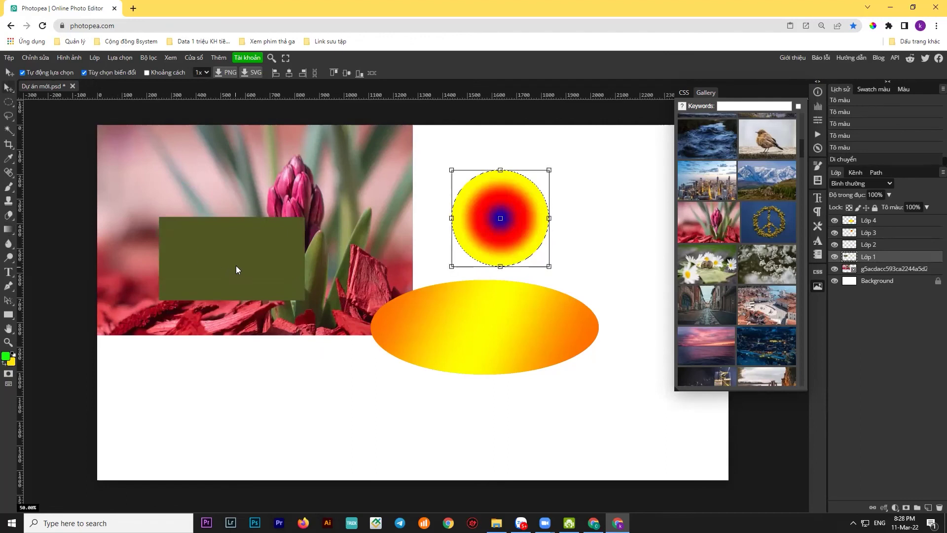
pyautogui.click(868, 245)
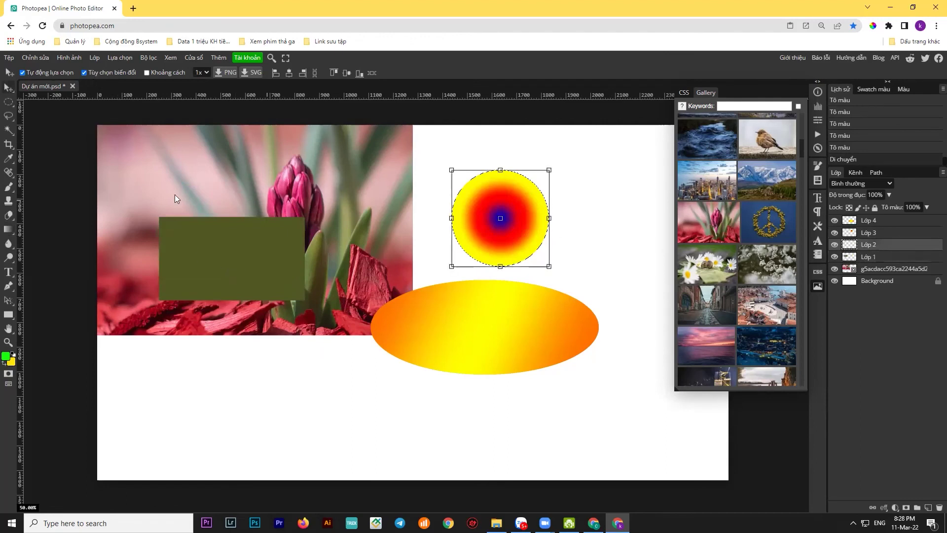
pyautogui.click(41, 73)
# Reselect layer Lớp 1, toggle its visibility, and drag the olive rectangle below the flower photo.
pyautogui.click(260, 236)
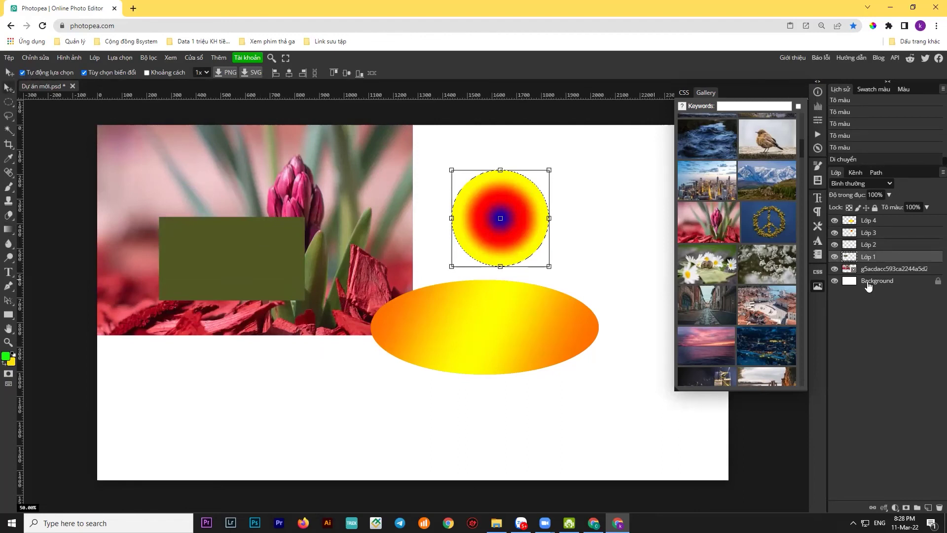
pyautogui.click(835, 257)
pyautogui.click(274, 274)
pyautogui.click(8, 102)
pyautogui.click(834, 257)
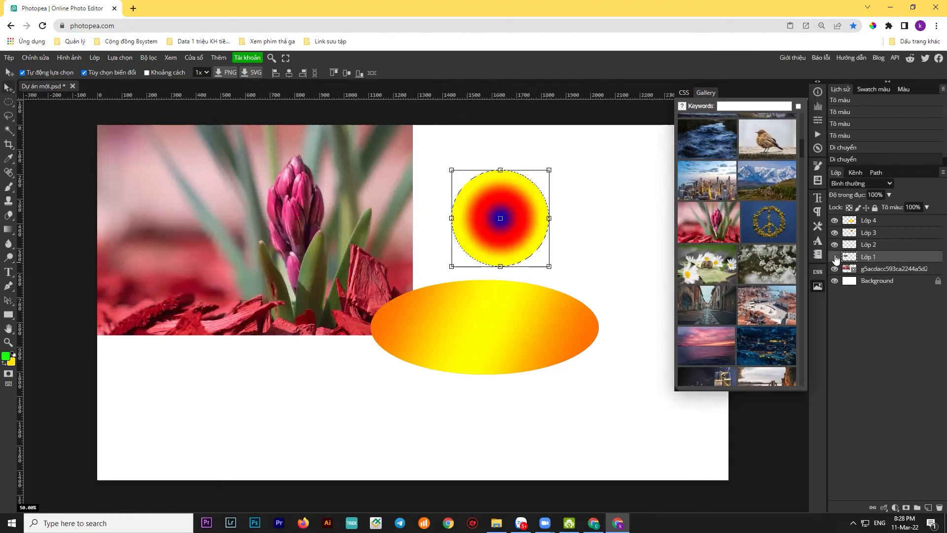
pyautogui.click(616, 239)
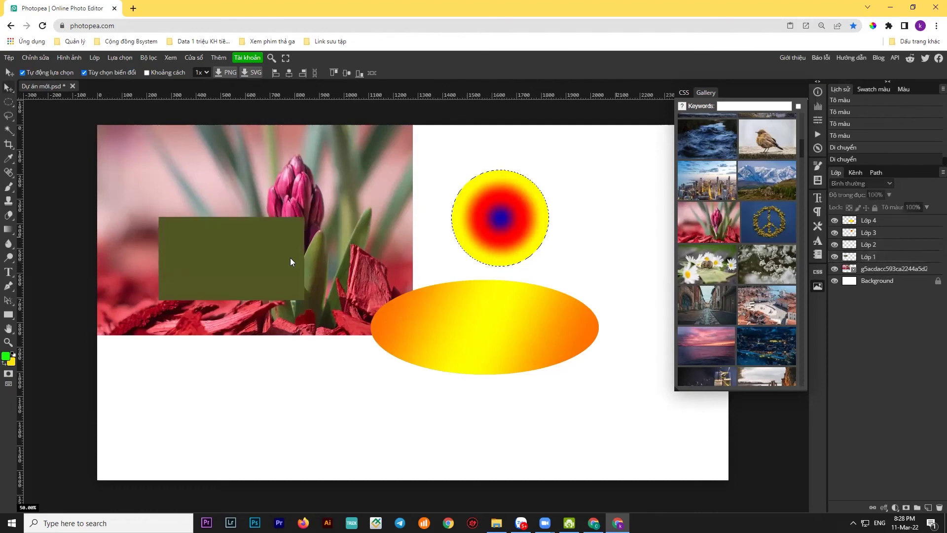
pyautogui.moveTo(290, 259); pyautogui.dragTo(310, 386)
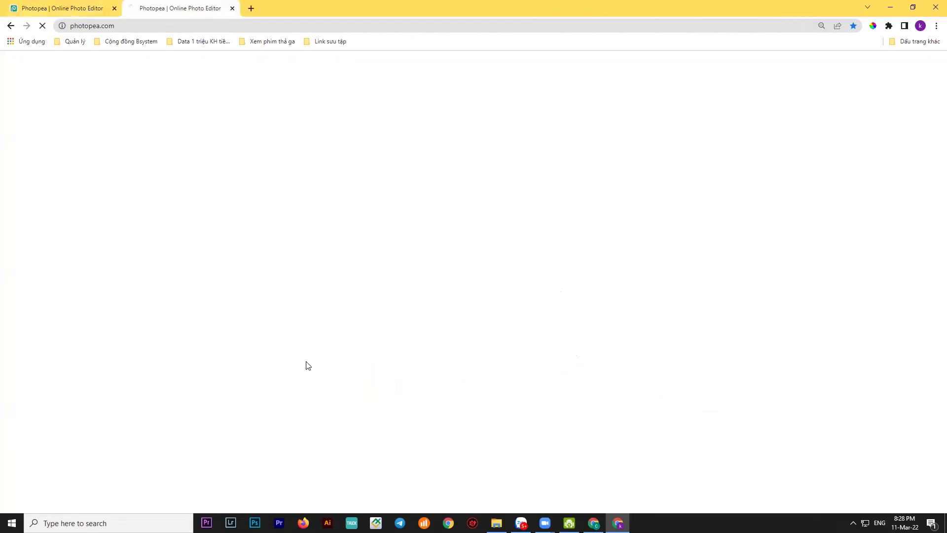
# Close the extra Photopea tab and move the olive-green rectangle back onto the flower photo.
pyautogui.click(232, 8)
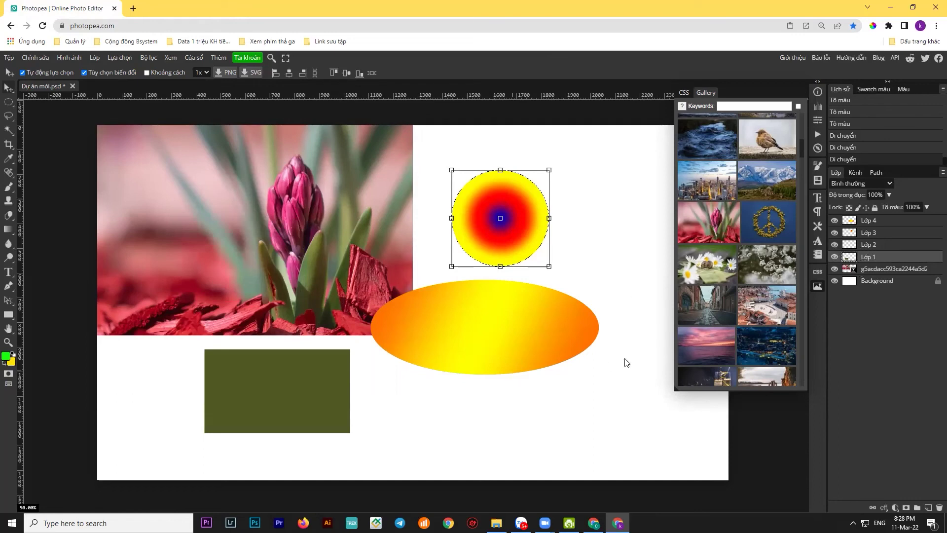
pyautogui.click(623, 383)
pyautogui.moveTo(276, 400); pyautogui.dragTo(236, 266)
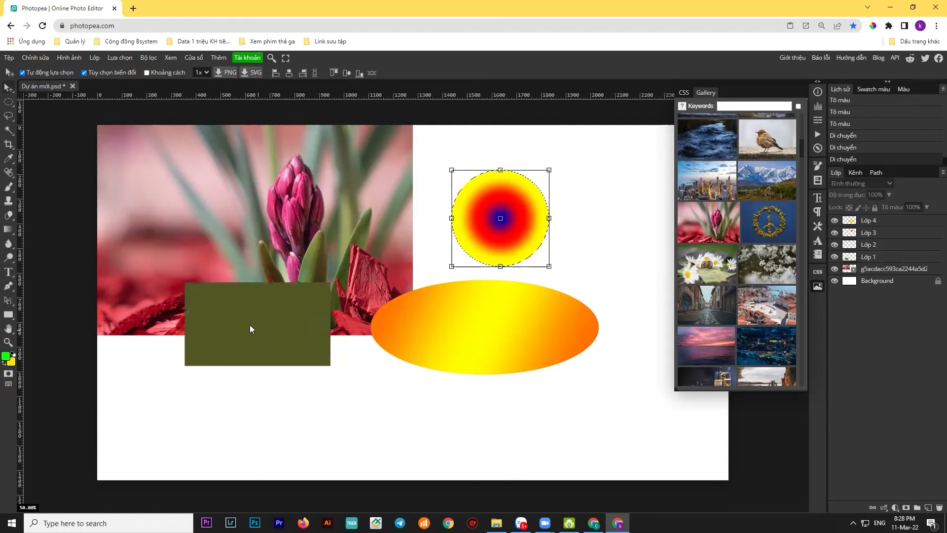
pyautogui.click(412, 448)
pyautogui.click(261, 282)
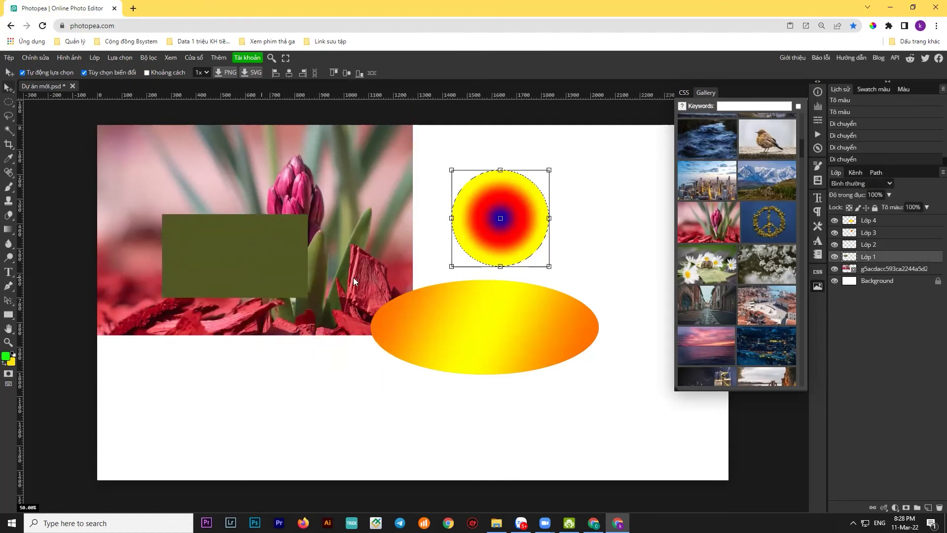
# Select Lớp 4, the red-and-blue gradient circle's layer.
pyautogui.click(614, 251)
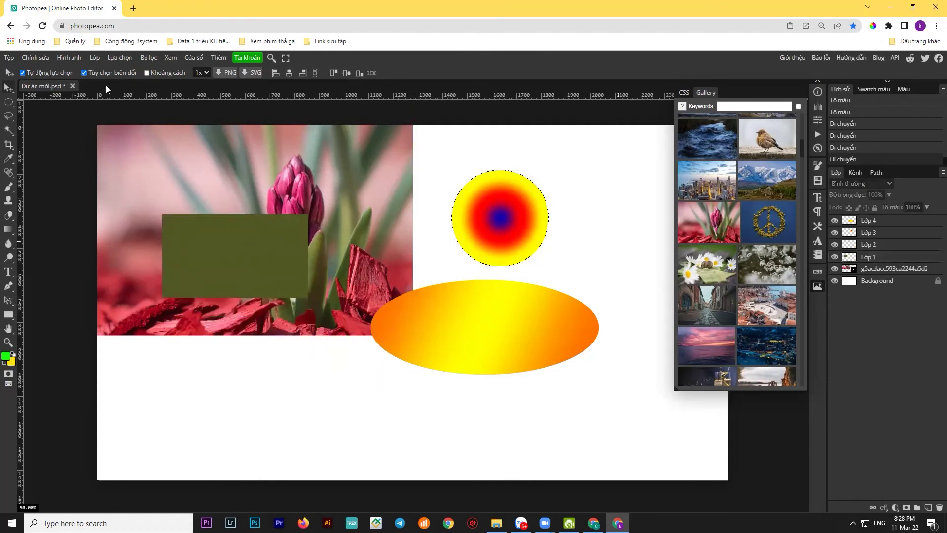
pyautogui.click(513, 327)
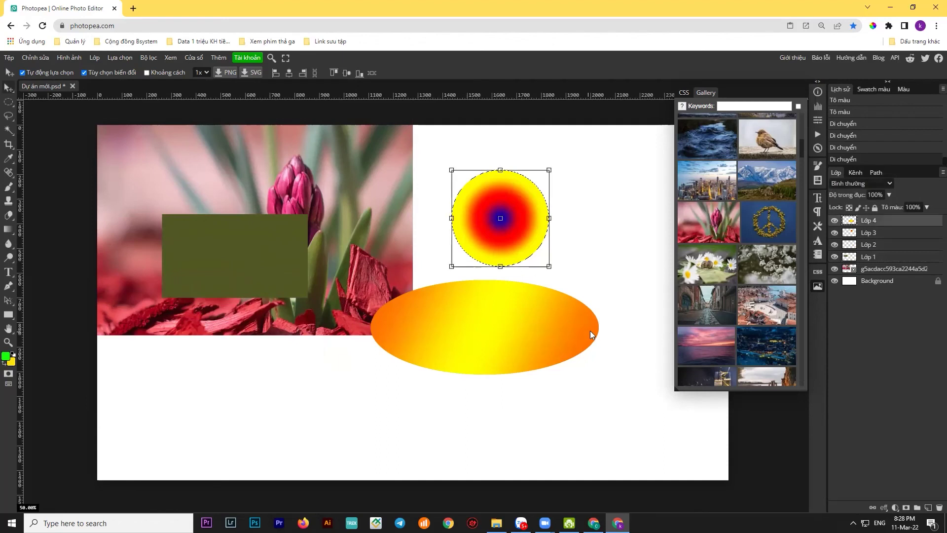
pyautogui.rightClick(9, 104)
# Draw a rectangular selection over the lower middle of the canvas on a new empty layer.
pyautogui.click(55, 102)
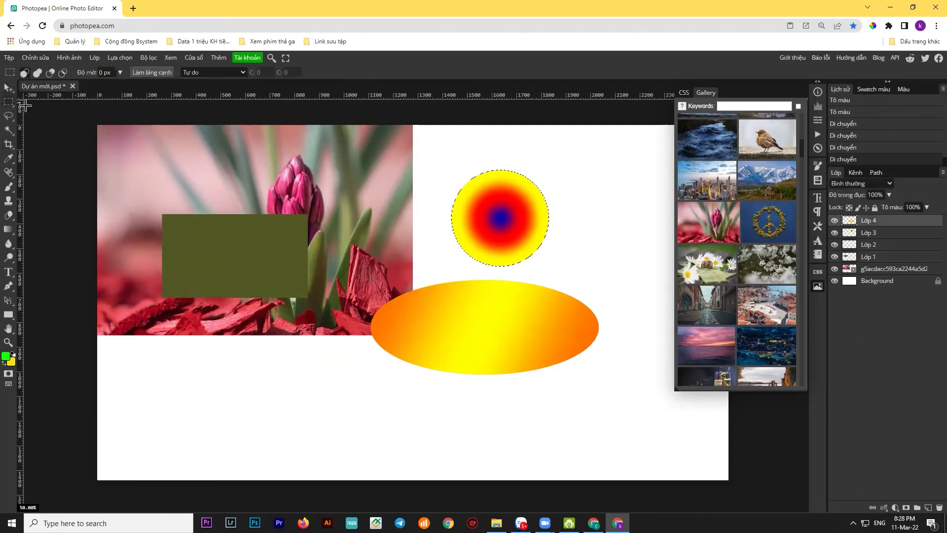
pyautogui.moveTo(277, 255); pyautogui.dragTo(298, 281)
pyautogui.moveTo(496, 450); pyautogui.dragTo(506, 417)
pyautogui.click(928, 507)
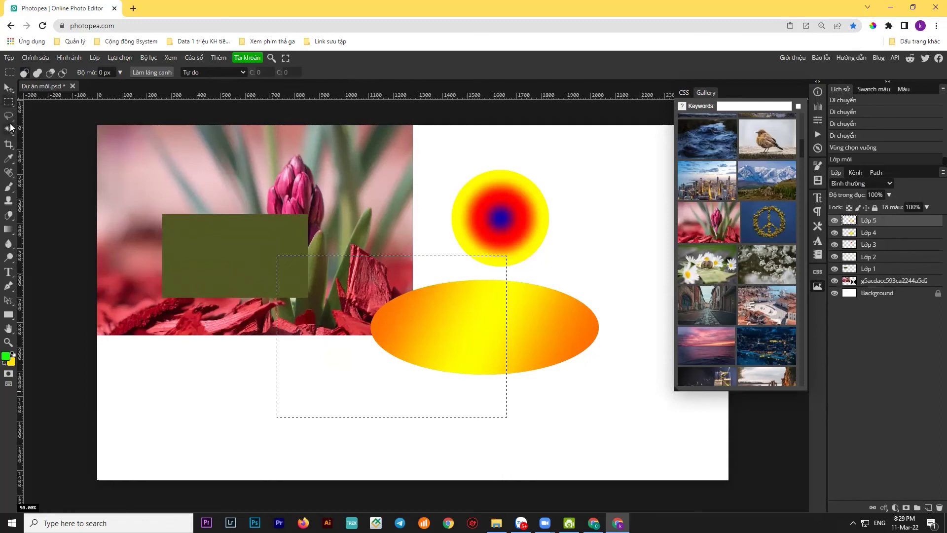
# Fill the selection with a red, yellow and blue angle gradient, blue toward the lower-left.
pyautogui.click(9, 230)
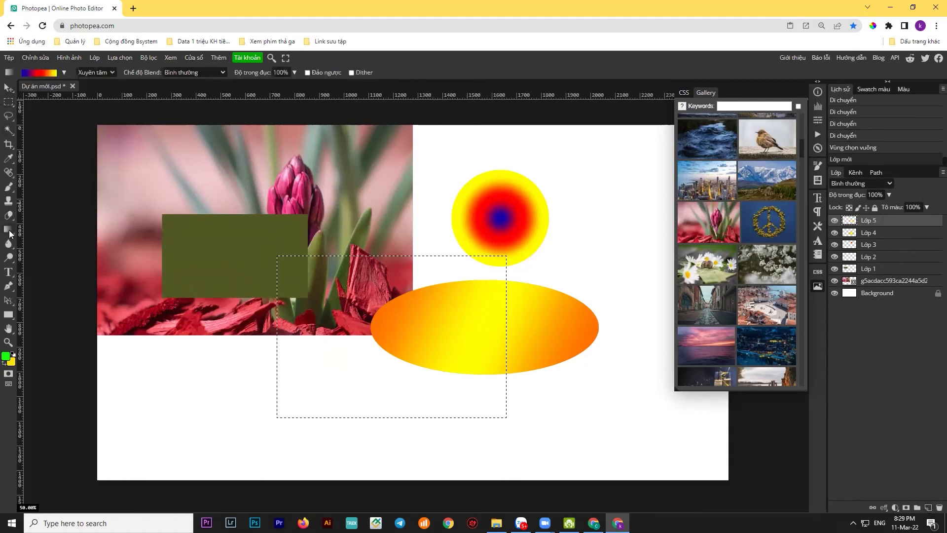
pyautogui.click(110, 74)
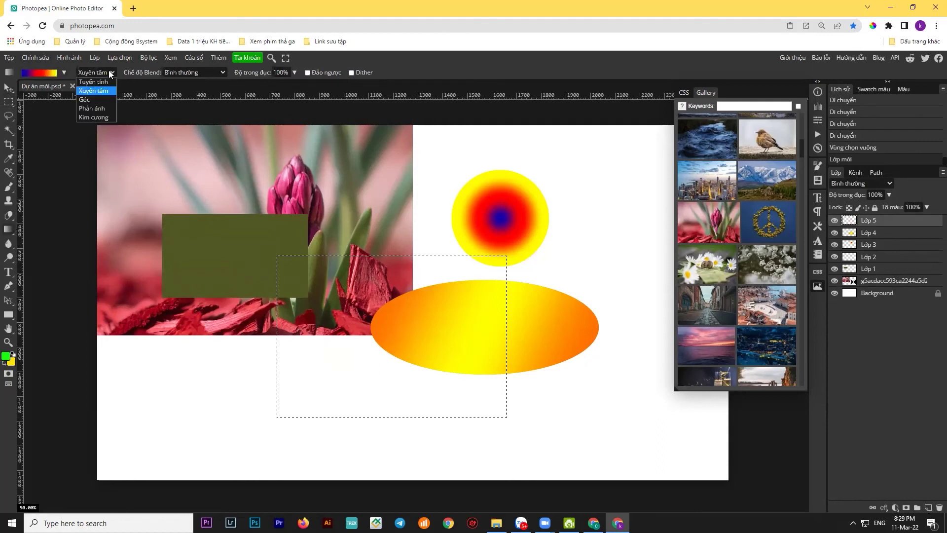
pyautogui.click(102, 99)
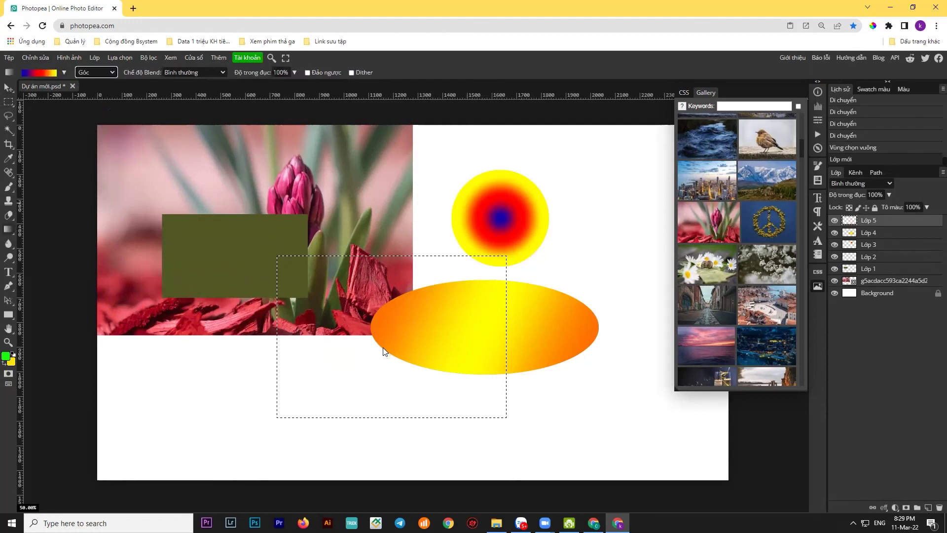
pyautogui.moveTo(384, 347); pyautogui.dragTo(471, 285)
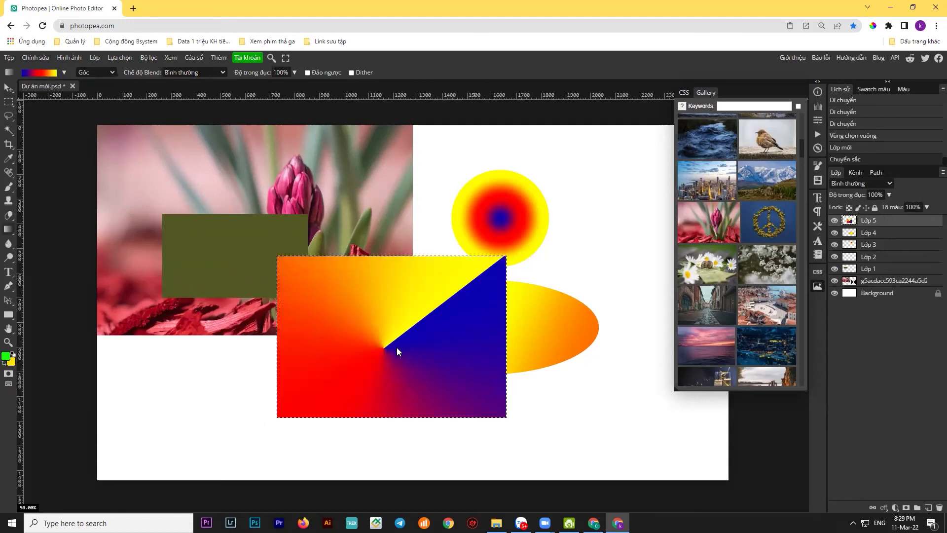
pyautogui.moveTo(387, 344); pyautogui.dragTo(458, 316)
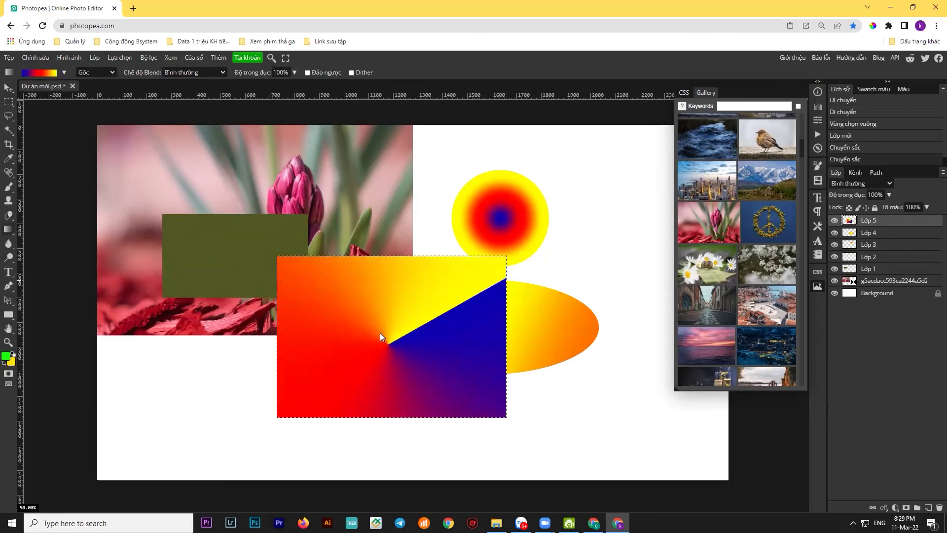
pyautogui.moveTo(330, 306); pyautogui.dragTo(305, 280)
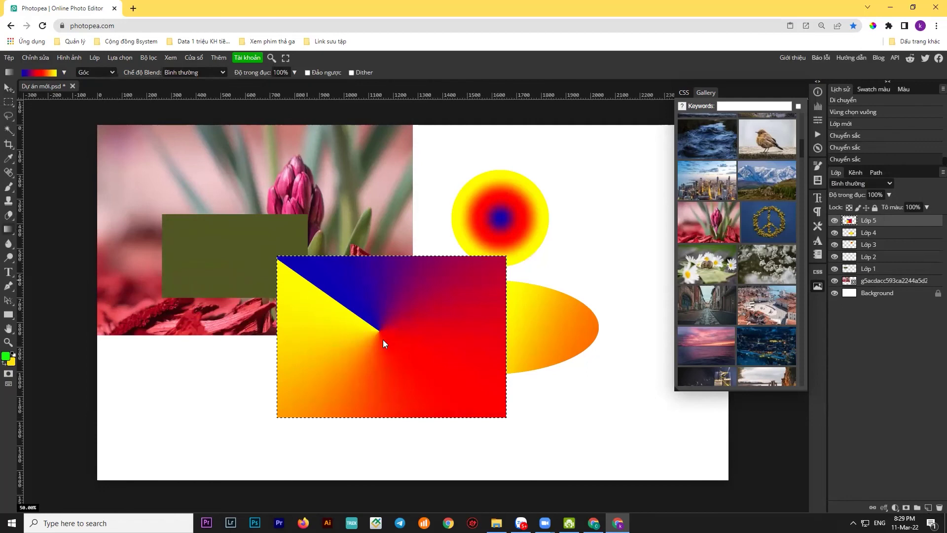
pyautogui.moveTo(359, 410); pyautogui.dragTo(360, 409)
pyautogui.moveTo(396, 341); pyautogui.dragTo(491, 392)
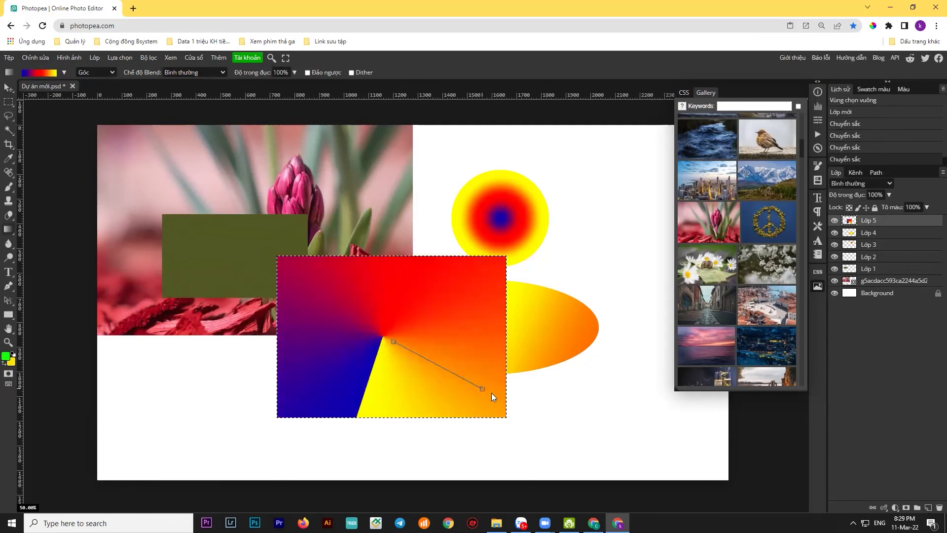
pyautogui.moveTo(398, 334); pyautogui.dragTo(477, 272)
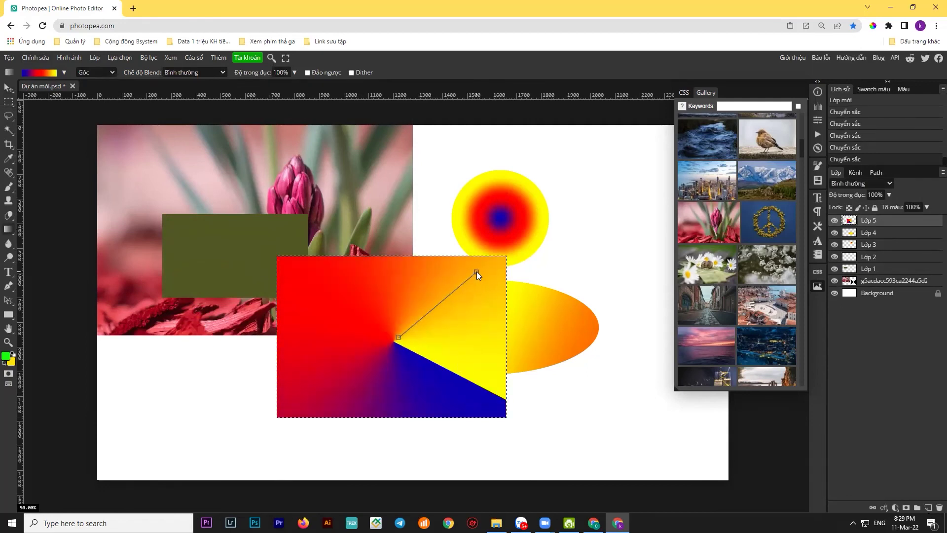
pyautogui.moveTo(303, 258); pyautogui.dragTo(304, 257)
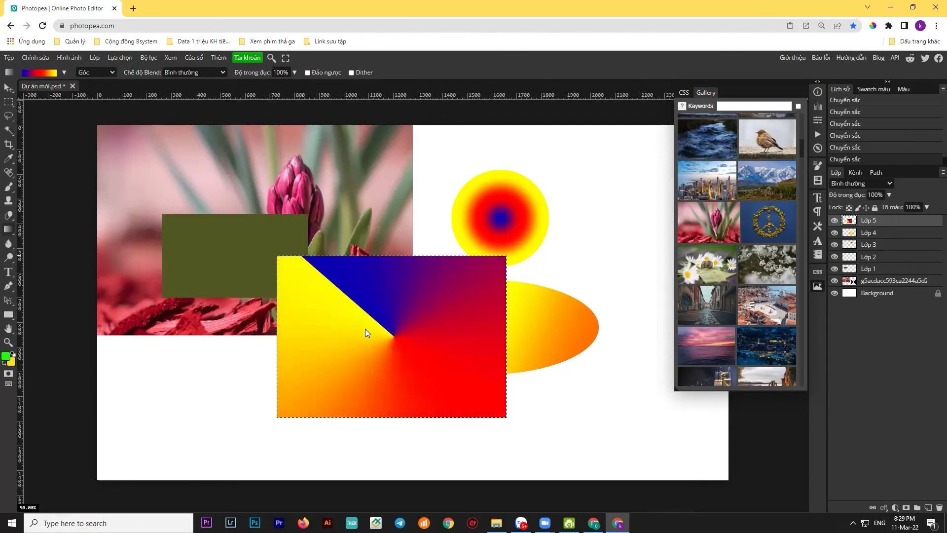
pyautogui.moveTo(399, 339); pyautogui.dragTo(342, 418)
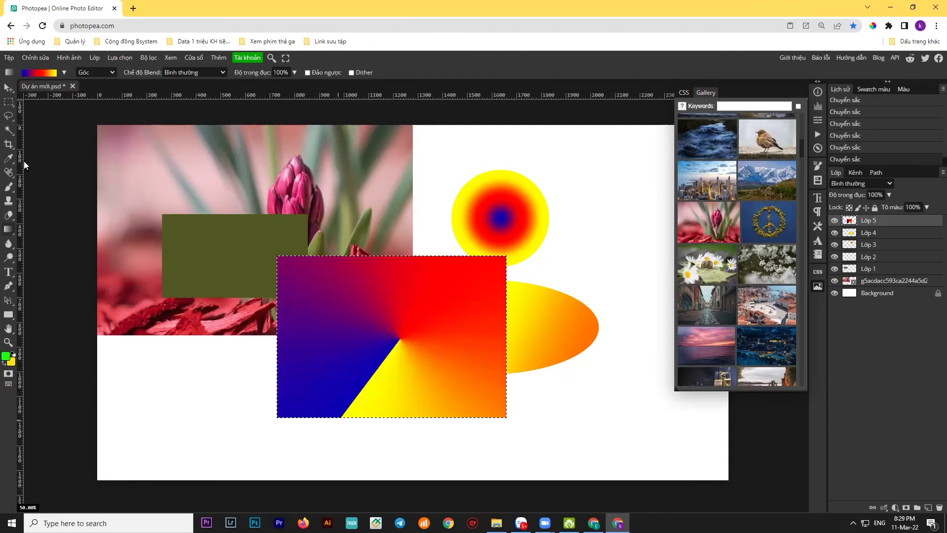
# Move the angle-gradient rectangle up-left onto the flower photo and shift the yellow ellipse right.
pyautogui.click(9, 87)
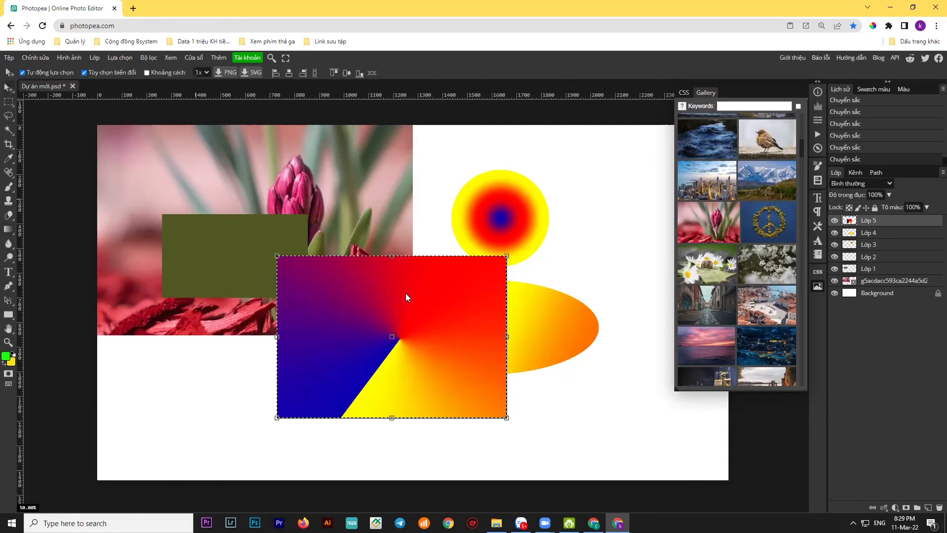
pyautogui.moveTo(450, 319); pyautogui.dragTo(332, 199)
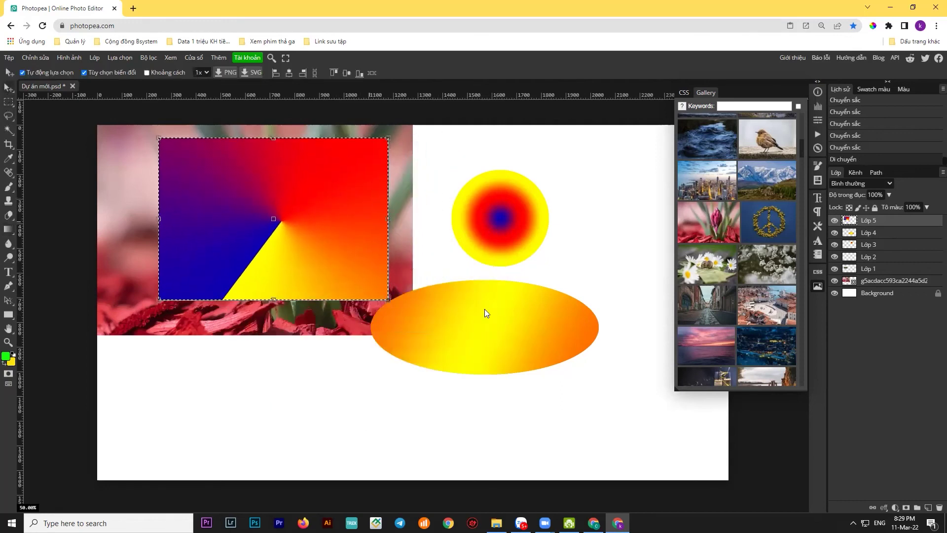
pyautogui.moveTo(527, 339); pyautogui.dragTo(583, 330)
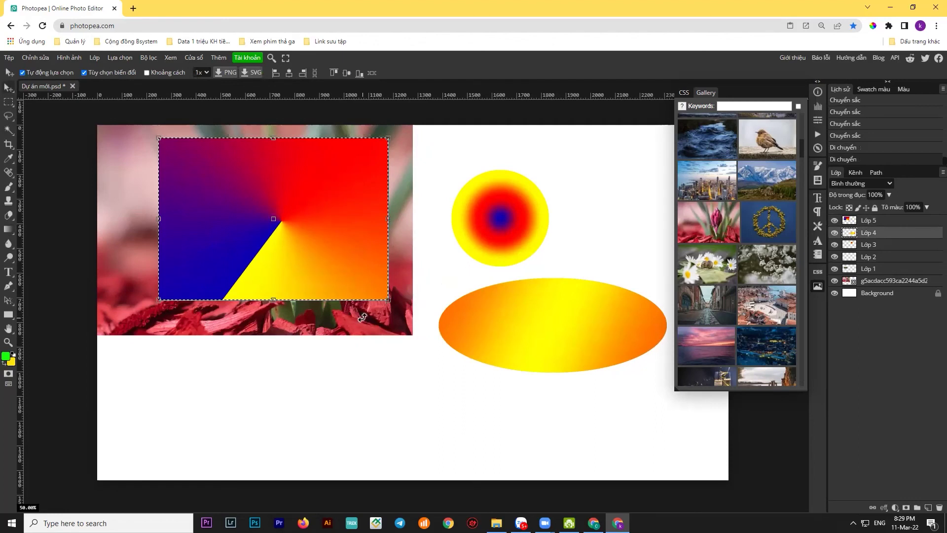
pyautogui.click(867, 221)
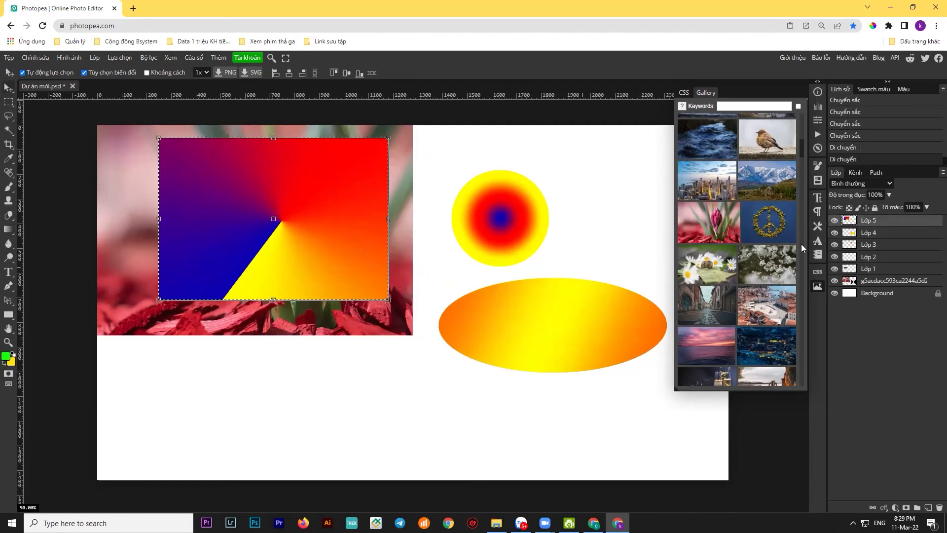
pyautogui.click(9, 272)
# Type 'ONLINE CENTER' below the flower photo, commit it, and nudge it slightly right.
pyautogui.click(294, 399)
pyautogui.write('ONLI')
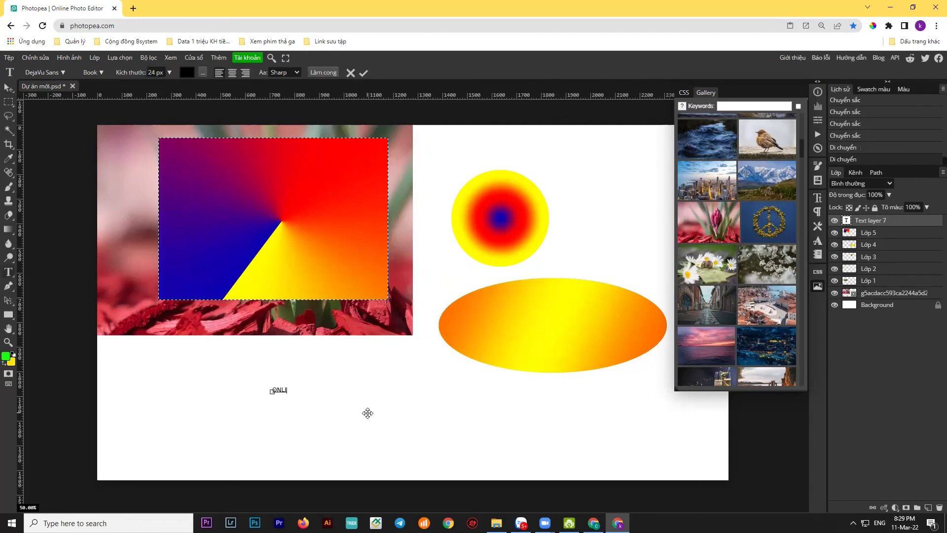
pyautogui.write('NE CEN')
pyautogui.write('TER')
pyautogui.click(9, 88)
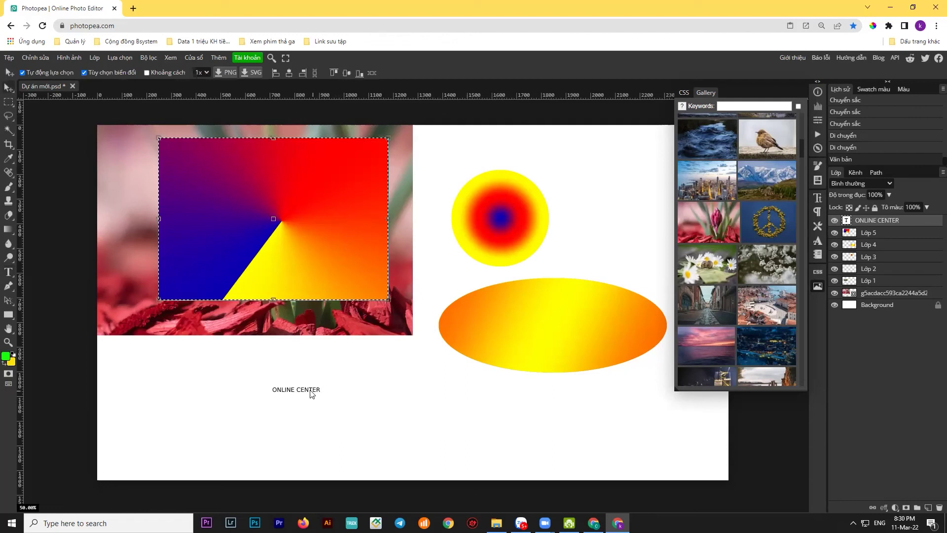
pyautogui.moveTo(310, 393); pyautogui.dragTo(322, 394)
pyautogui.hotkey('ctrl', 't')
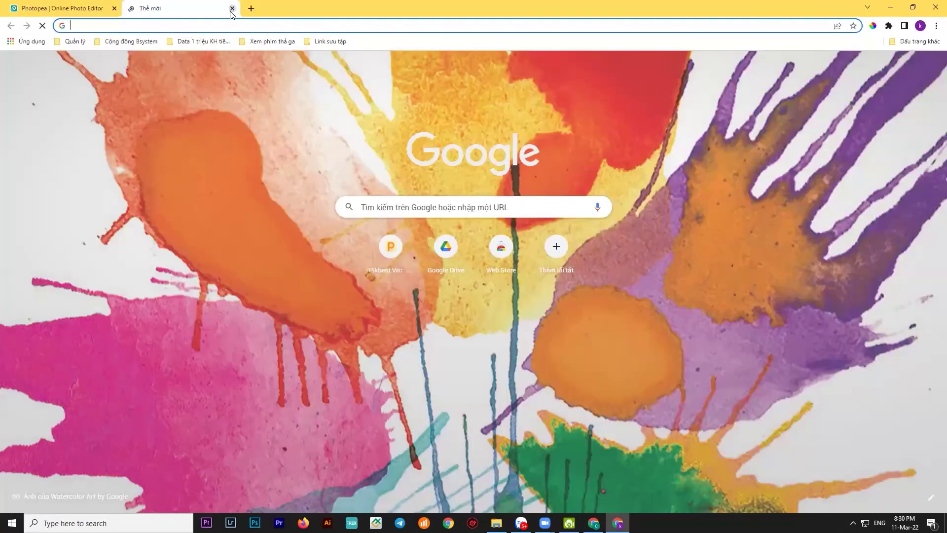
pyautogui.click(231, 10)
pyautogui.click(46, 58)
pyautogui.moveTo(41, 275)
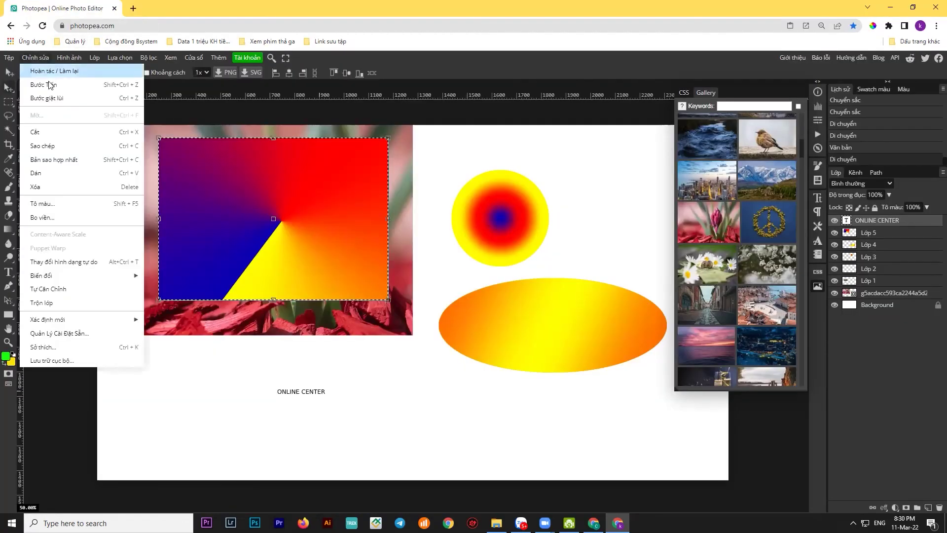
pyautogui.click(105, 261)
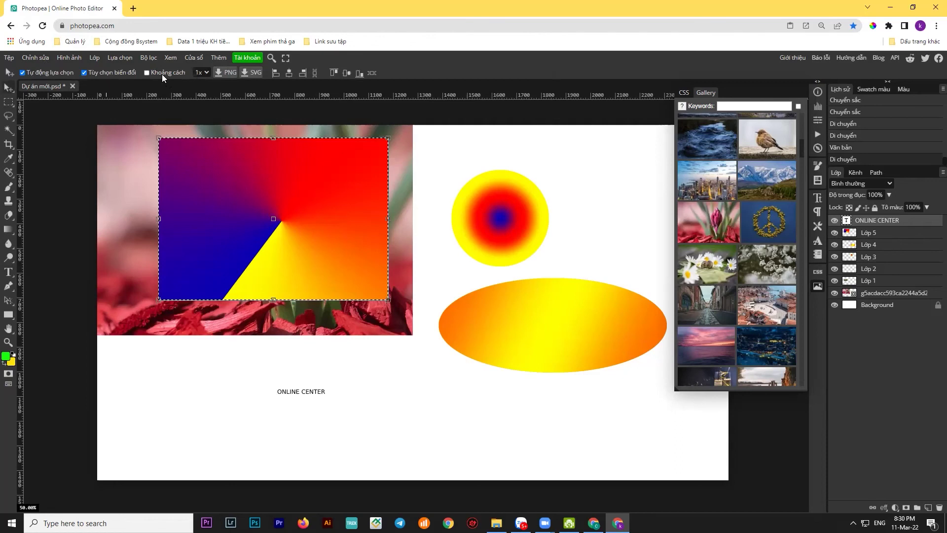
pyautogui.click(105, 74)
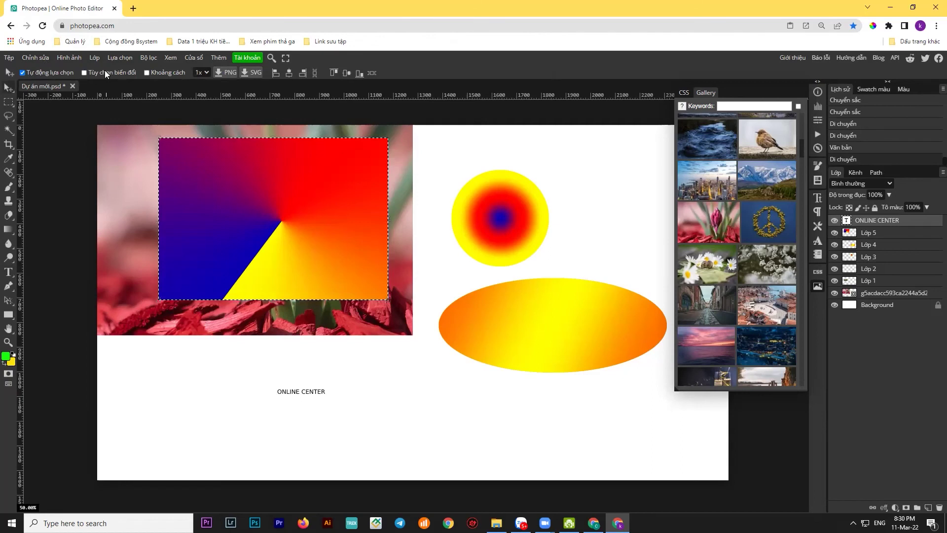
pyautogui.click(105, 72)
pyautogui.click(53, 73)
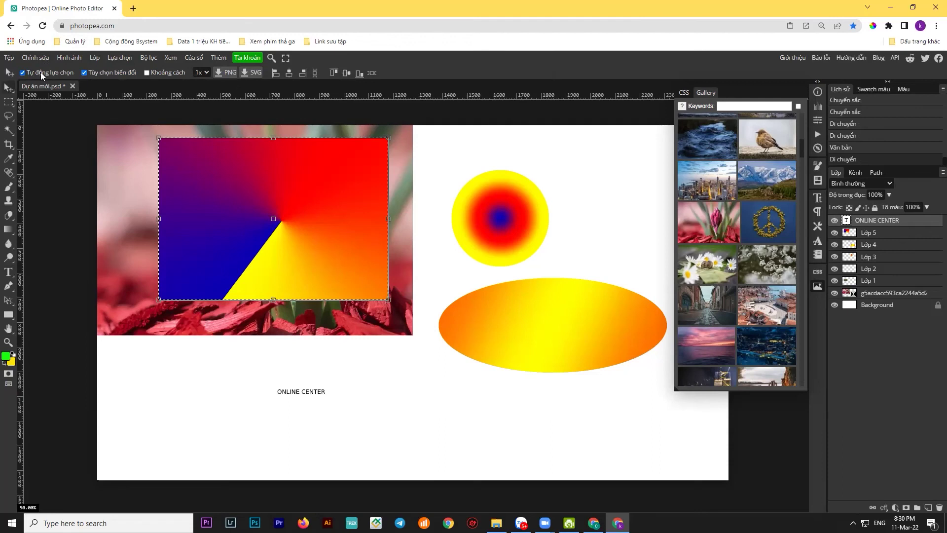
pyautogui.moveTo(309, 393); pyautogui.dragTo(338, 393)
pyautogui.click(10, 97)
pyautogui.moveTo(323, 392); pyautogui.dragTo(350, 405)
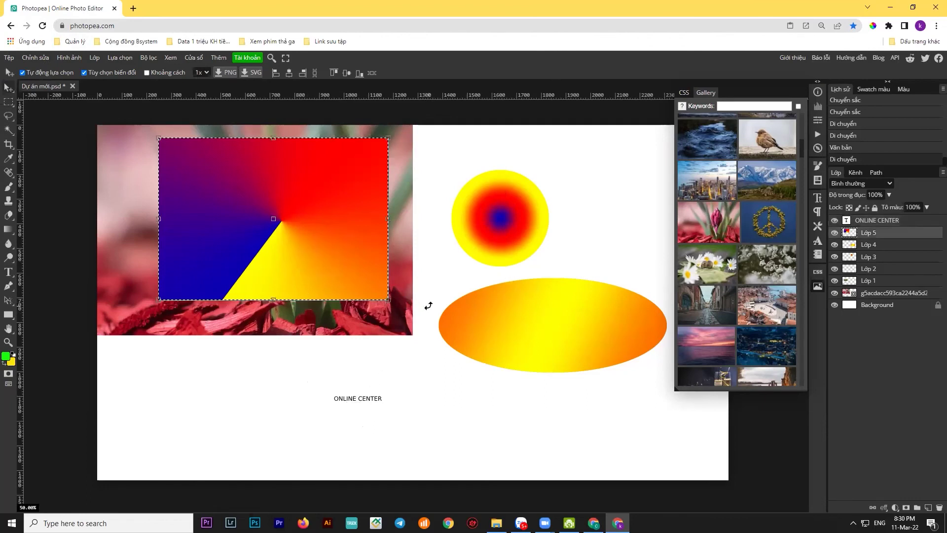
pyautogui.click(876, 222)
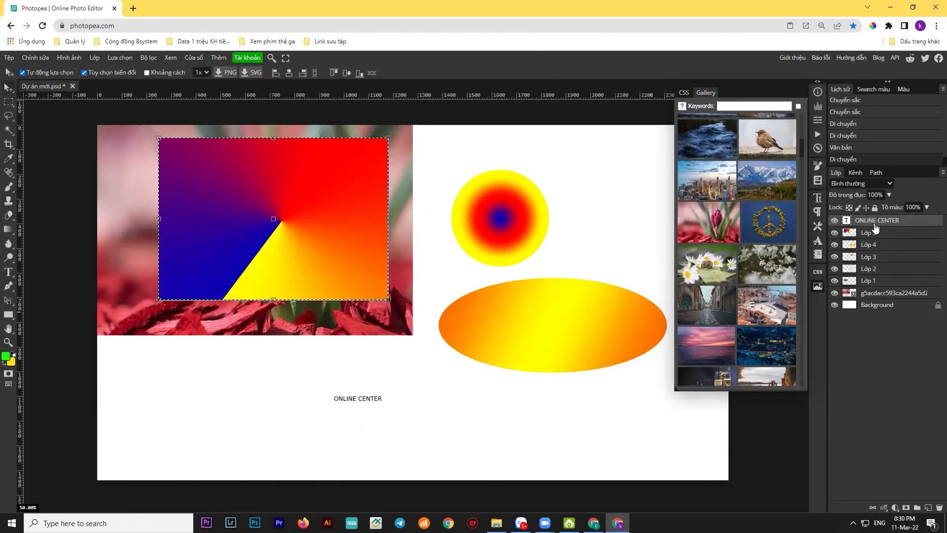
pyautogui.rightClick(876, 224)
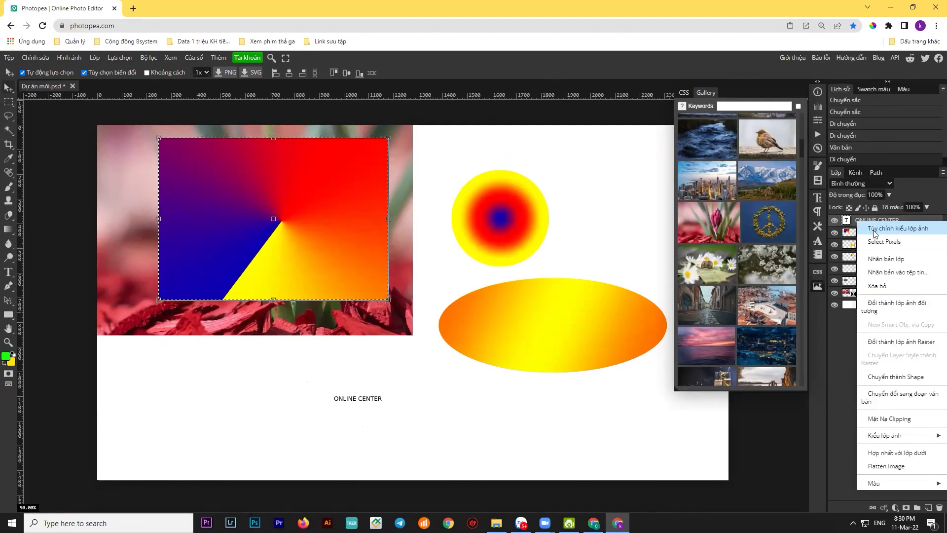
pyautogui.click(352, 402)
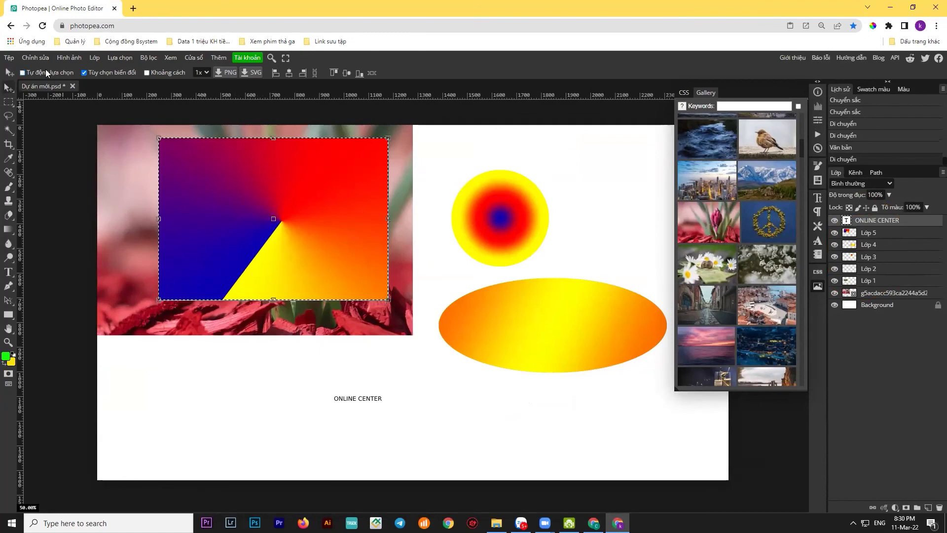
pyautogui.click(98, 74)
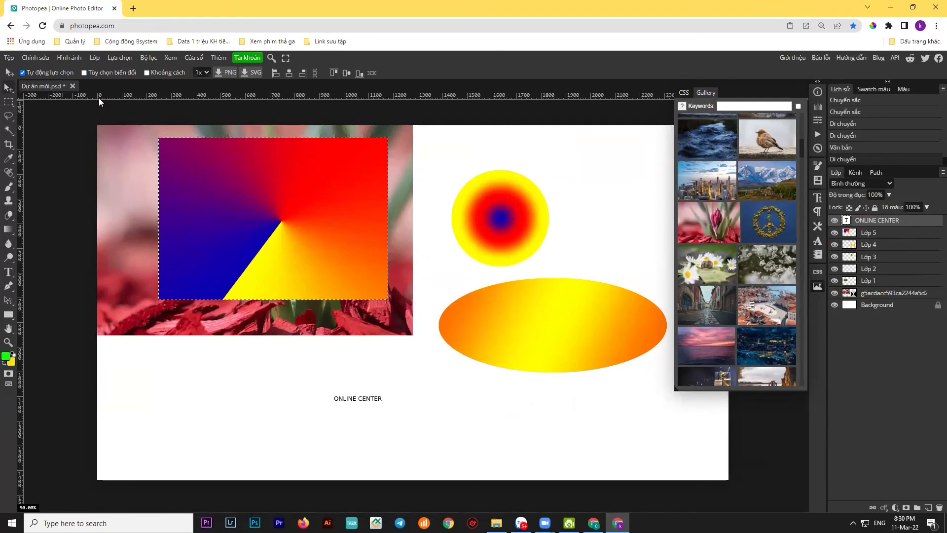
pyautogui.click(99, 72)
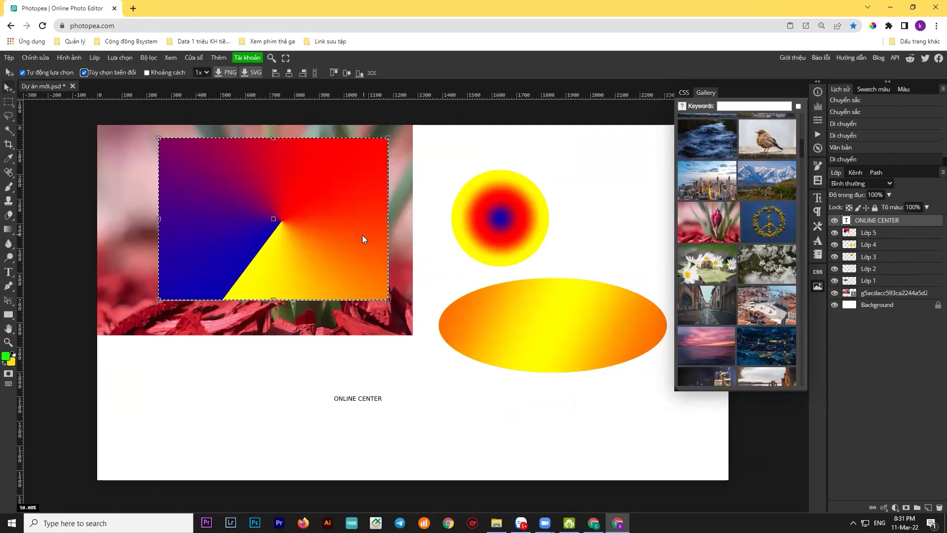
pyautogui.click(61, 274)
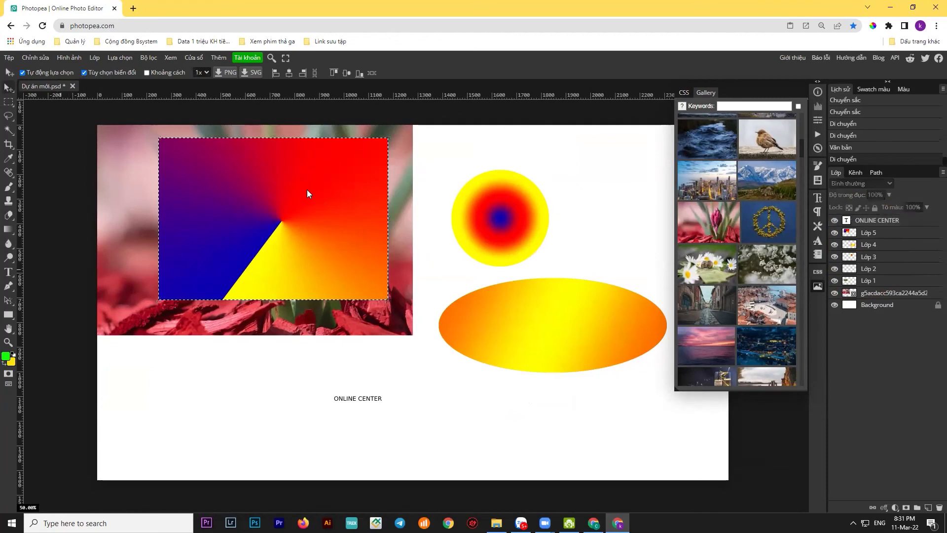
pyautogui.hotkey('ctrl', 'd')
# Scale the ONLINE CENTER heading up much larger with free transform.
pyautogui.click(365, 399)
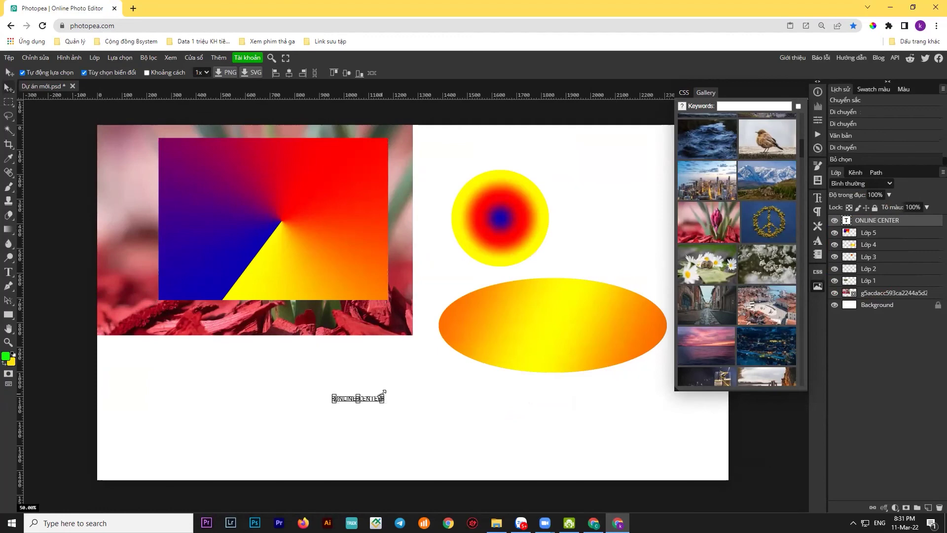
pyautogui.moveTo(383, 393); pyautogui.dragTo(623, 337)
pyautogui.moveTo(567, 397); pyautogui.dragTo(430, 393)
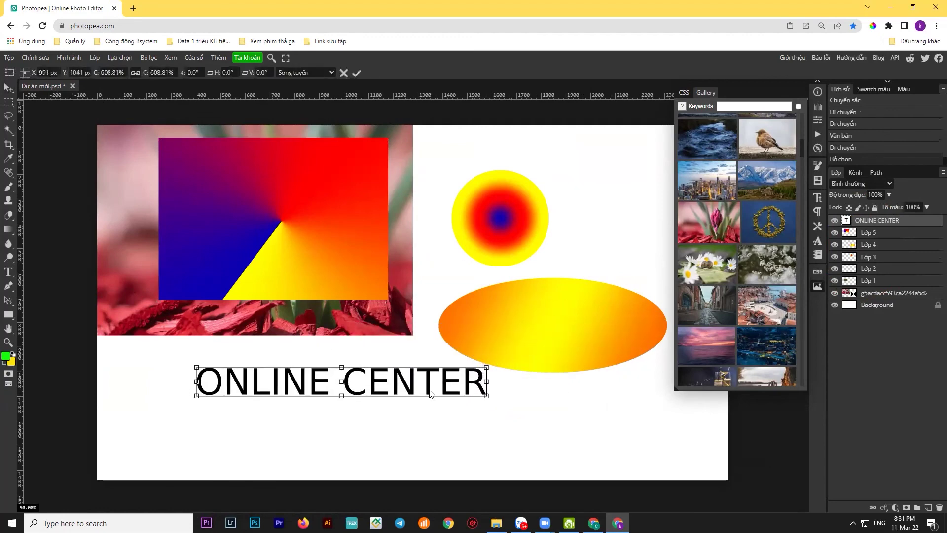
pyautogui.press('Return')
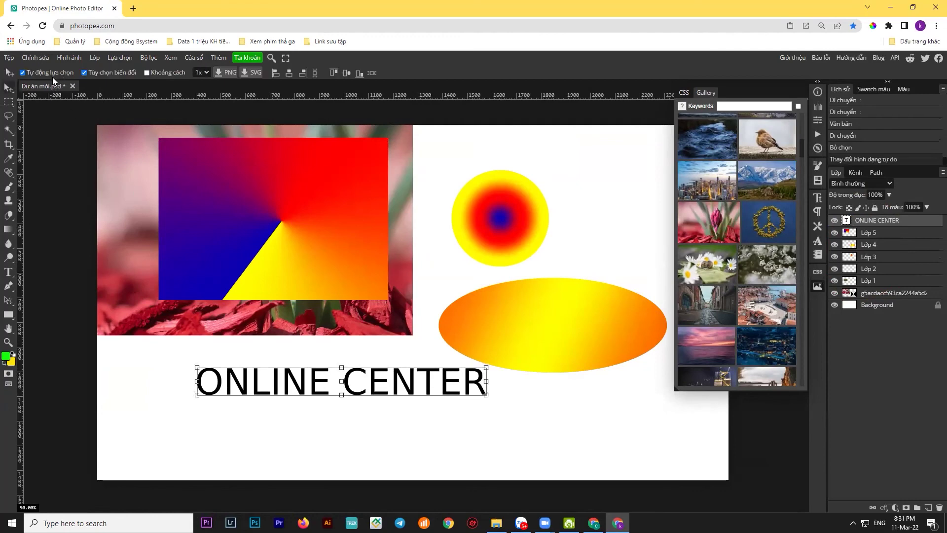
# Change the heading's font to Dela Gothic One and move it lower-left.
pyautogui.click(9, 272)
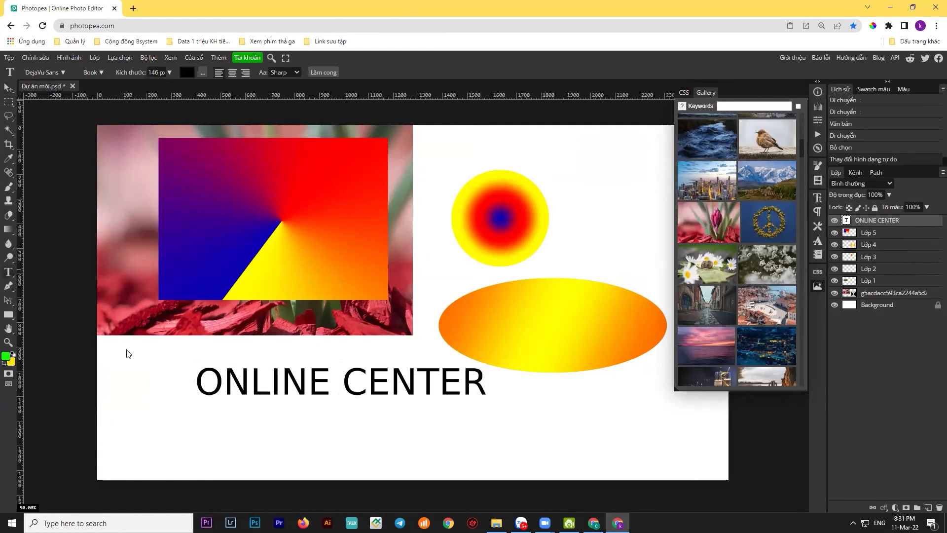
pyautogui.click(254, 369)
pyautogui.hotkey('ctrl', 'a')
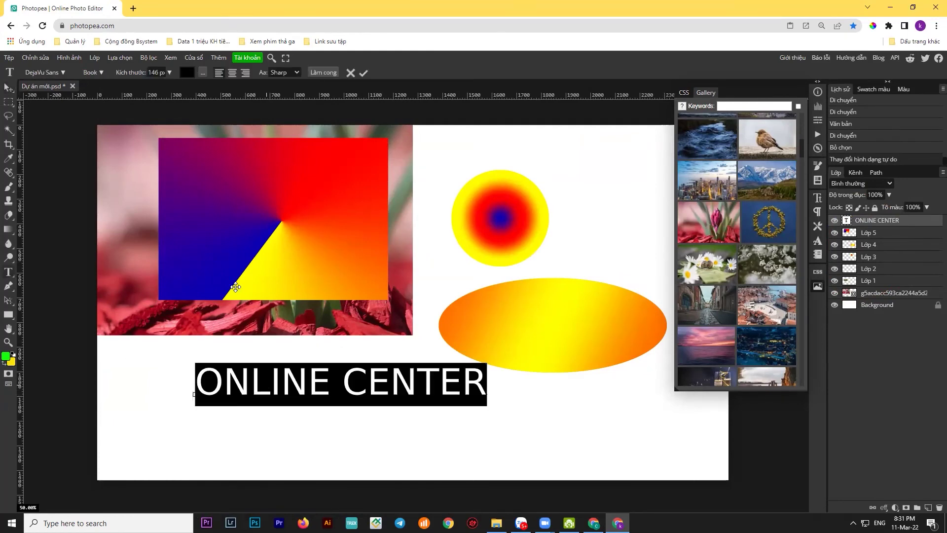
pyautogui.click(62, 73)
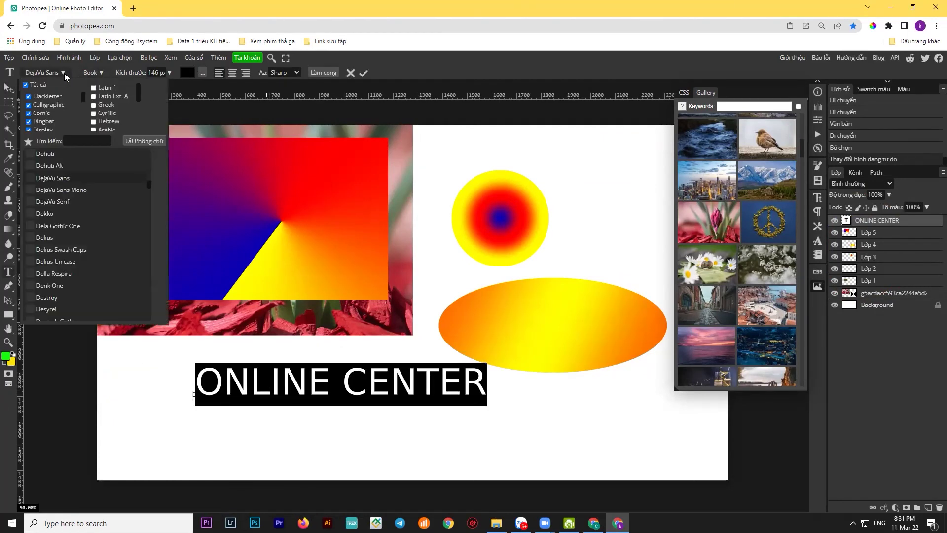
pyautogui.click(108, 226)
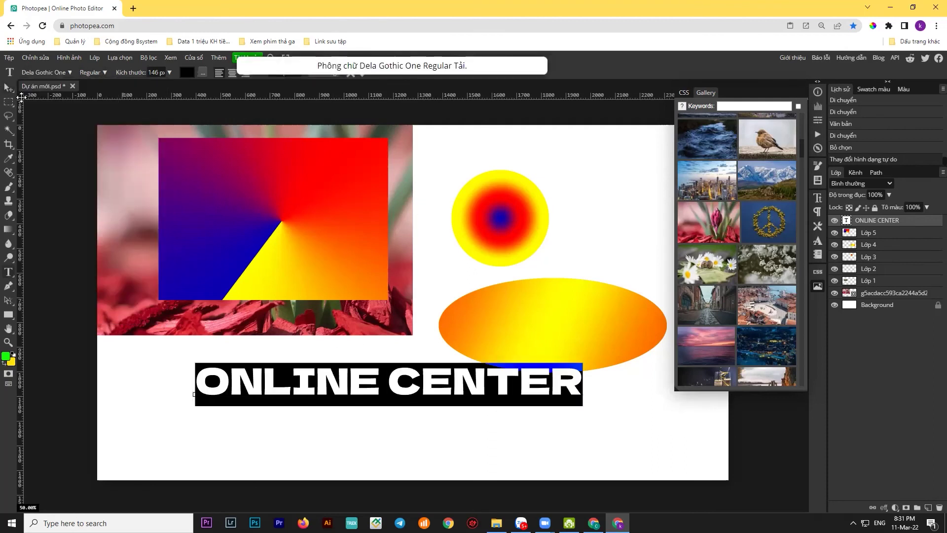
pyautogui.click(10, 89)
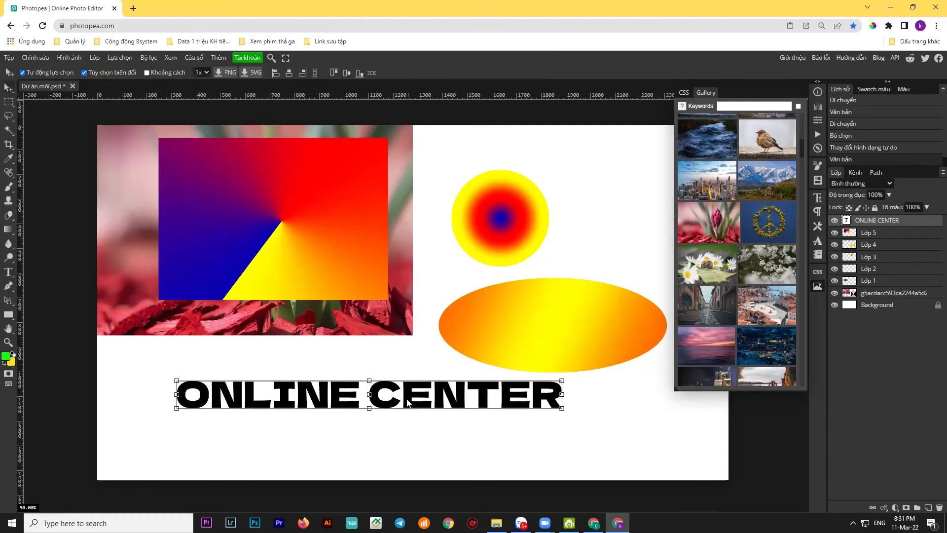
pyautogui.moveTo(427, 396); pyautogui.dragTo(406, 414)
# Load the ONLINE CENTER letter shapes as a selection from the text layer's pixels.
pyautogui.keyDown('ctrl'); pyautogui.click(847, 221); pyautogui.keyUp('ctrl')
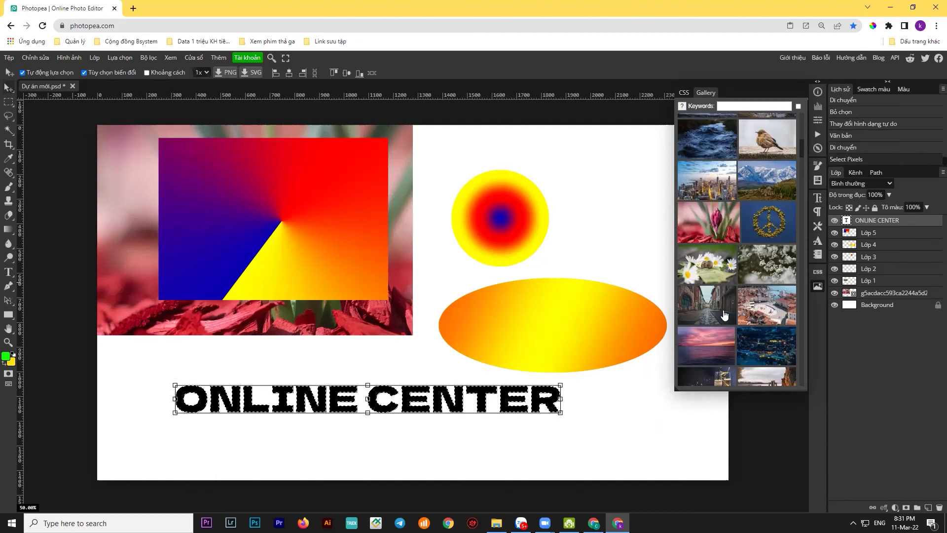
pyautogui.click(506, 447)
pyautogui.hotkey('ctrl', 'd')
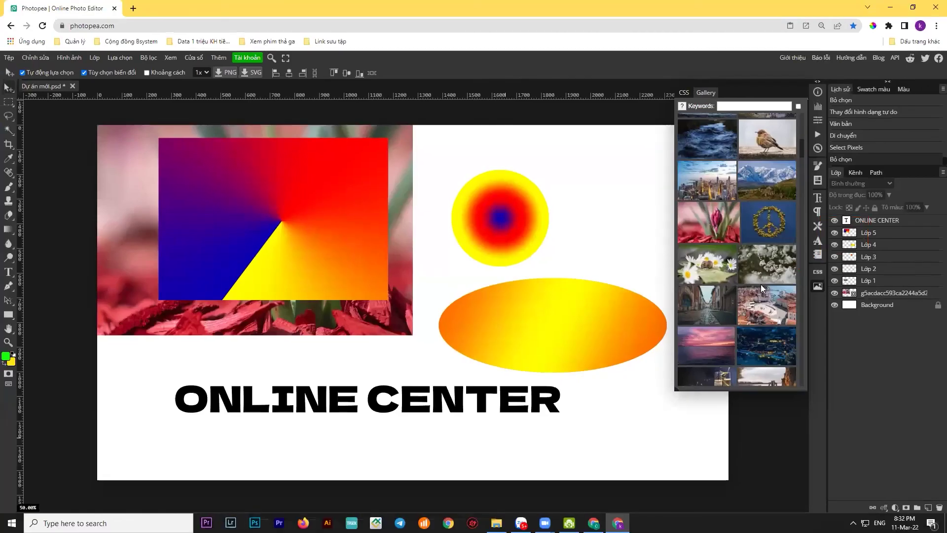
pyautogui.click(871, 221)
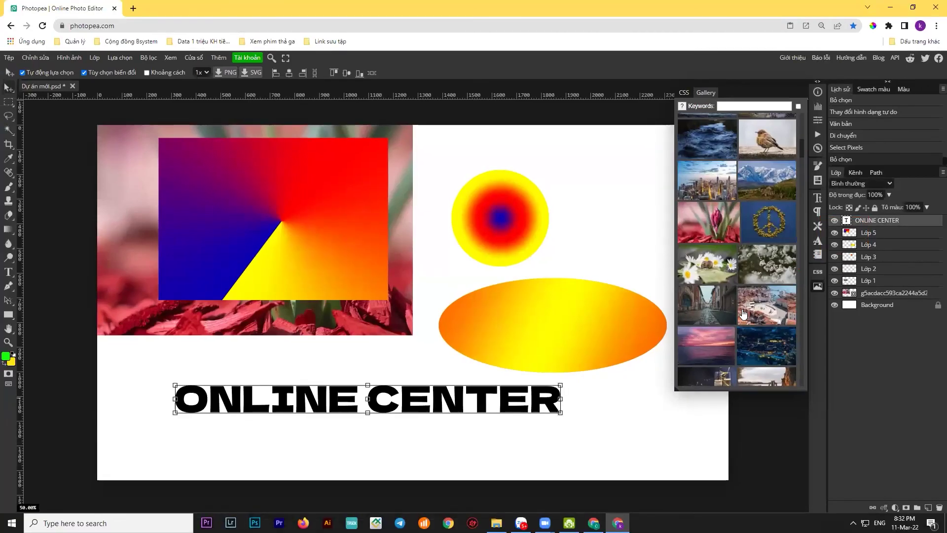
pyautogui.click(629, 438)
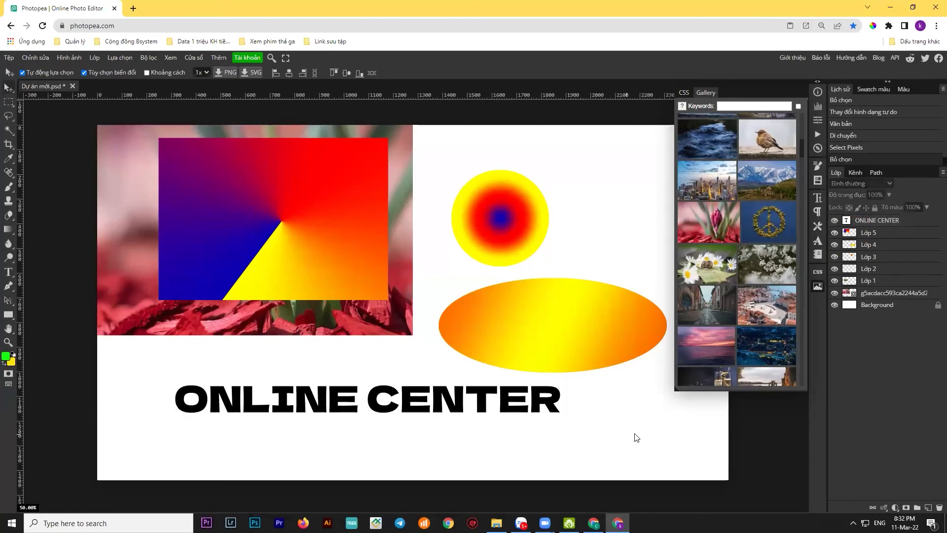
pyautogui.keyDown('ctrl'); pyautogui.click(847, 222); pyautogui.keyUp('ctrl')
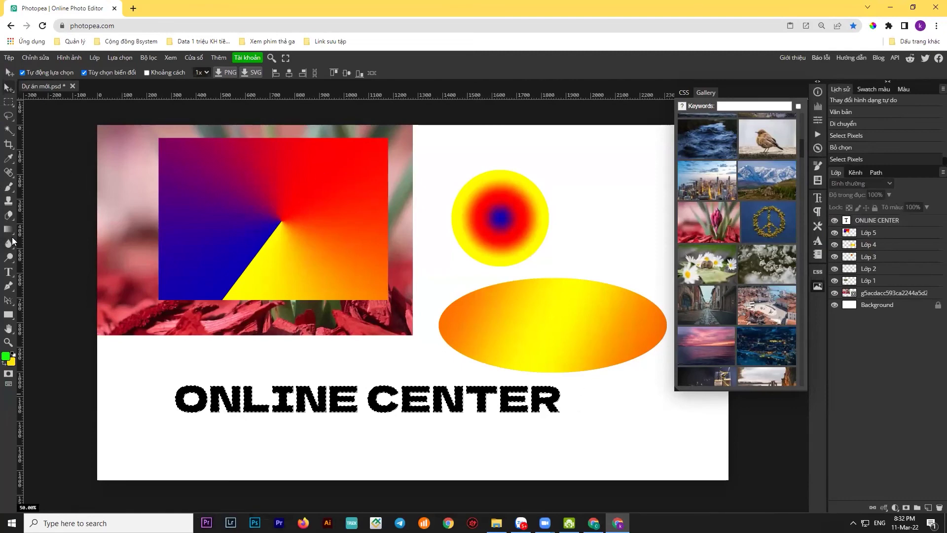
pyautogui.click(9, 231)
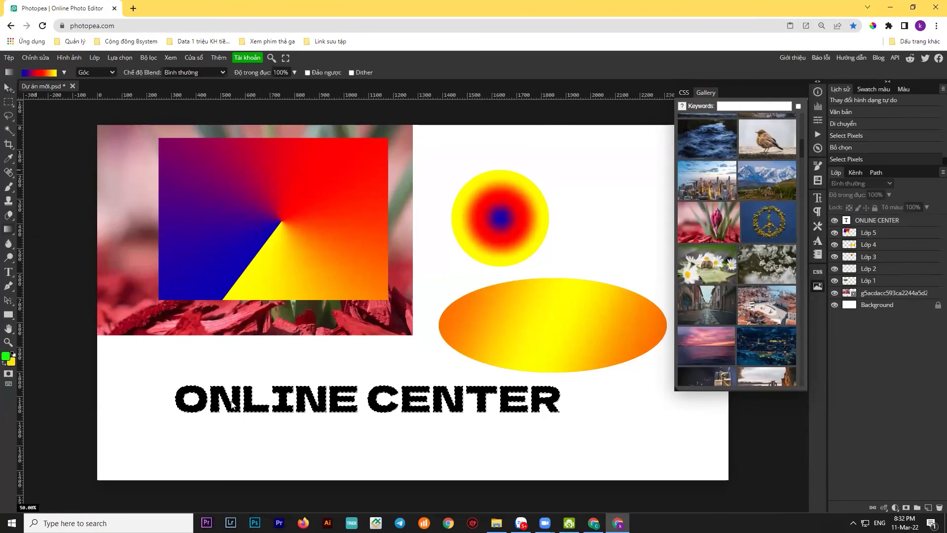
# Try the gradient on the text layer, then add a new empty layer above it.
pyautogui.moveTo(236, 404); pyautogui.dragTo(521, 404)
pyautogui.click(874, 225)
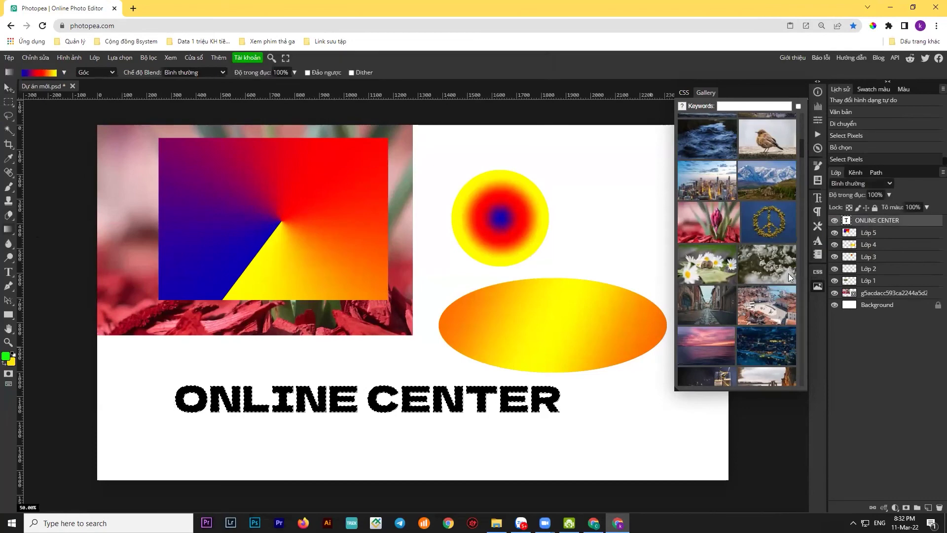
pyautogui.moveTo(177, 405); pyautogui.dragTo(404, 399)
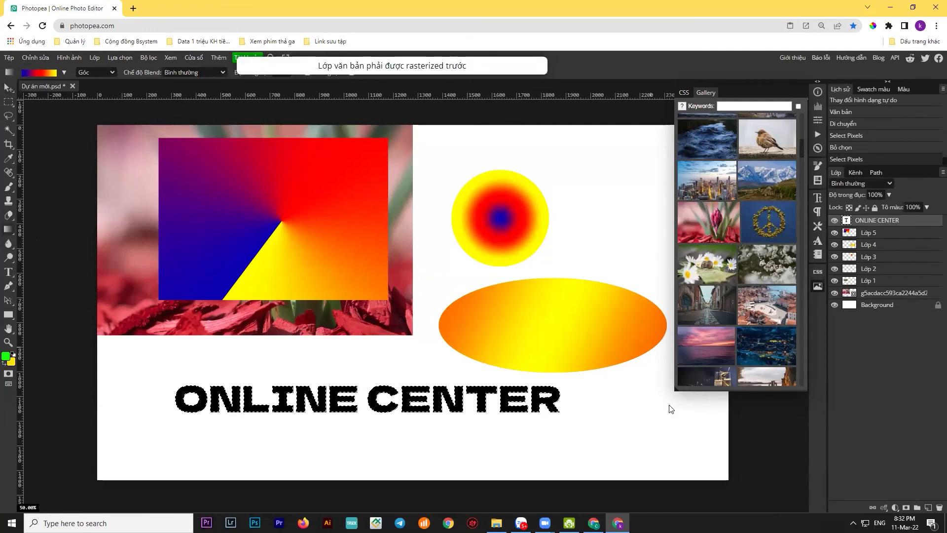
pyautogui.click(928, 506)
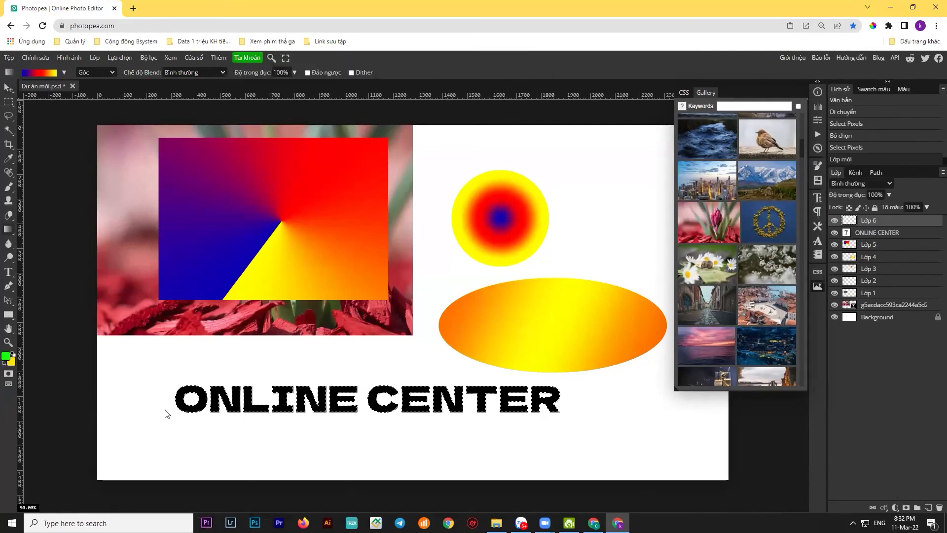
# Drag the angle gradient across the selected letters until they show red, yellow and blue.
pyautogui.moveTo(171, 398); pyautogui.dragTo(568, 405)
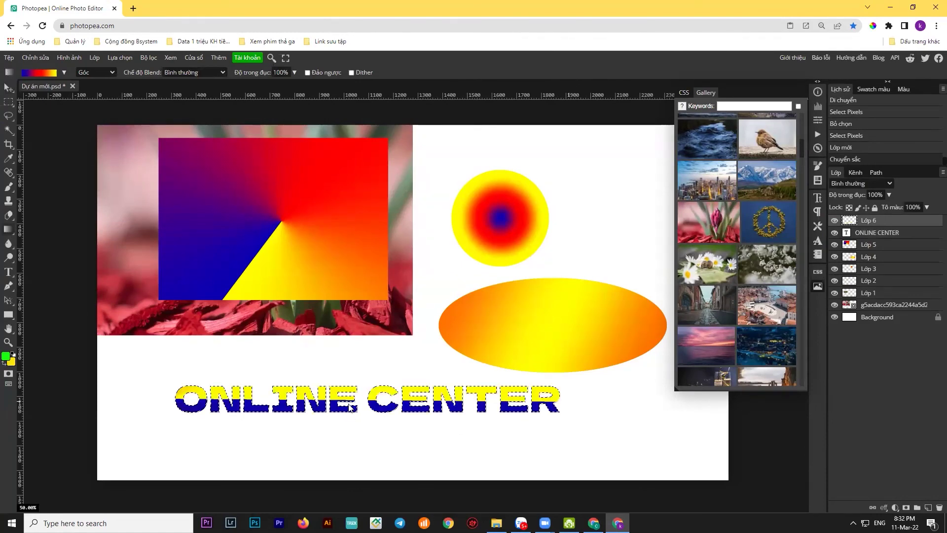
pyautogui.moveTo(346, 392)
pyautogui.mouseDown()
pyautogui.moveTo(348, 413)
pyautogui.moveTo(399, 395)
pyautogui.mouseUp()
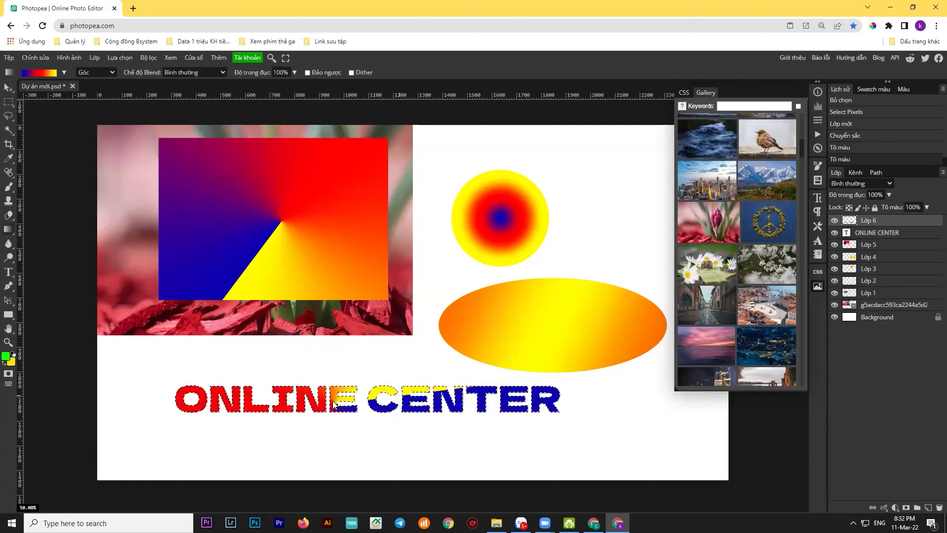
pyautogui.moveTo(253, 402); pyautogui.dragTo(370, 406)
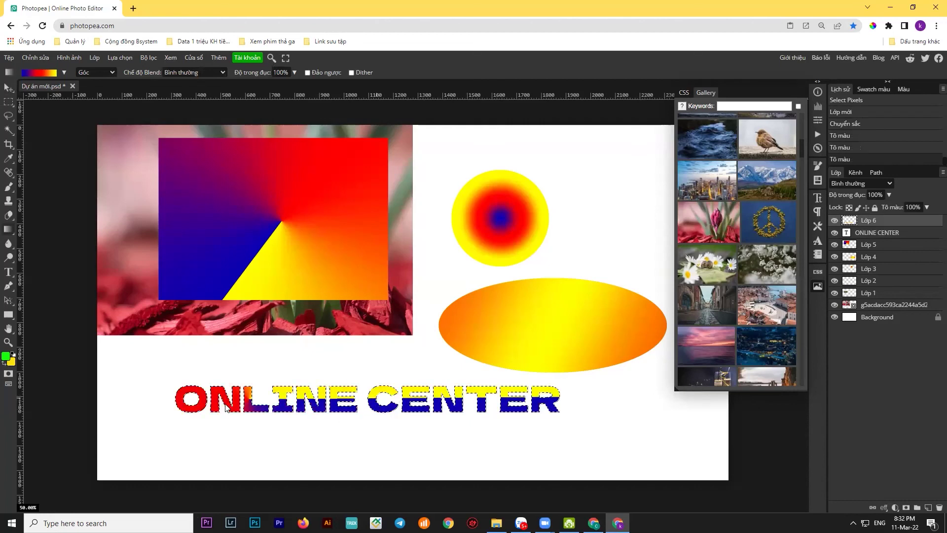
pyautogui.moveTo(208, 409); pyautogui.dragTo(251, 398)
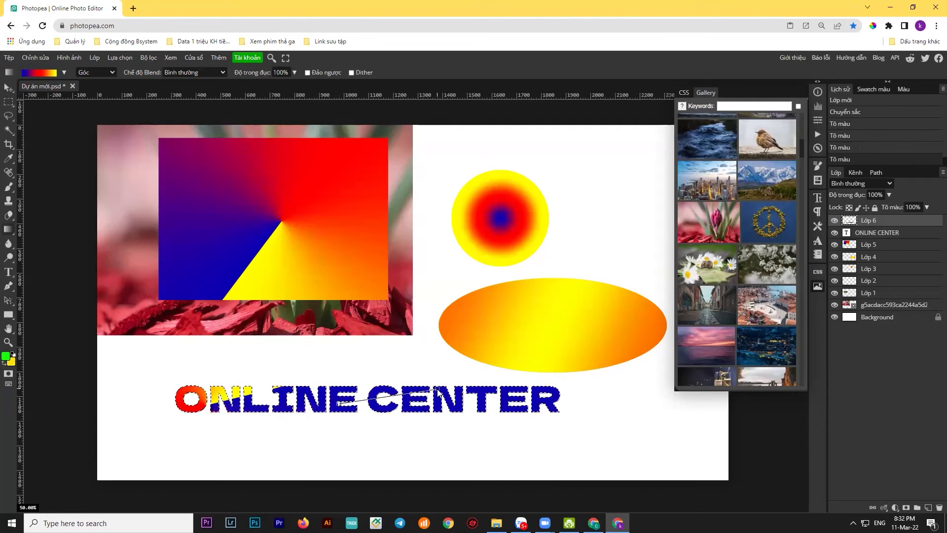
pyautogui.moveTo(342, 406); pyautogui.dragTo(442, 390)
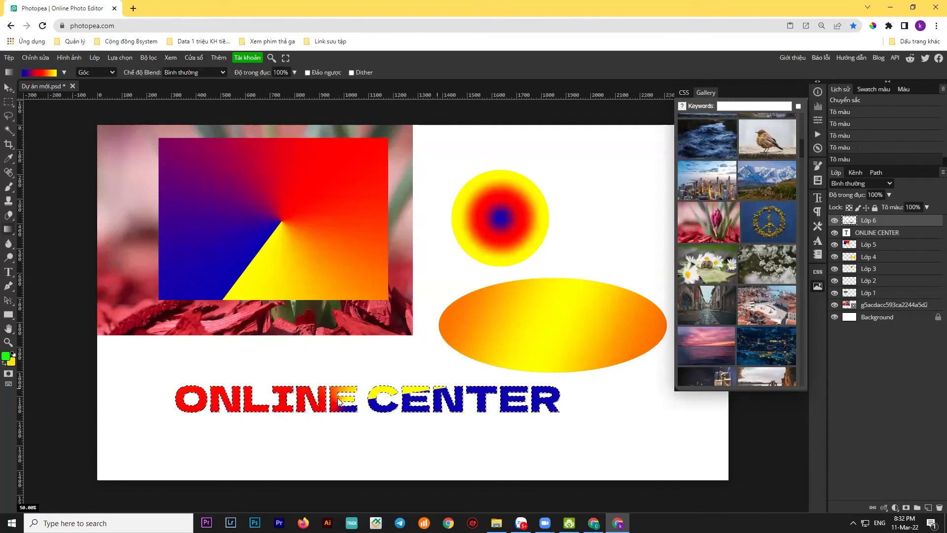
pyautogui.moveTo(340, 400); pyautogui.dragTo(347, 404)
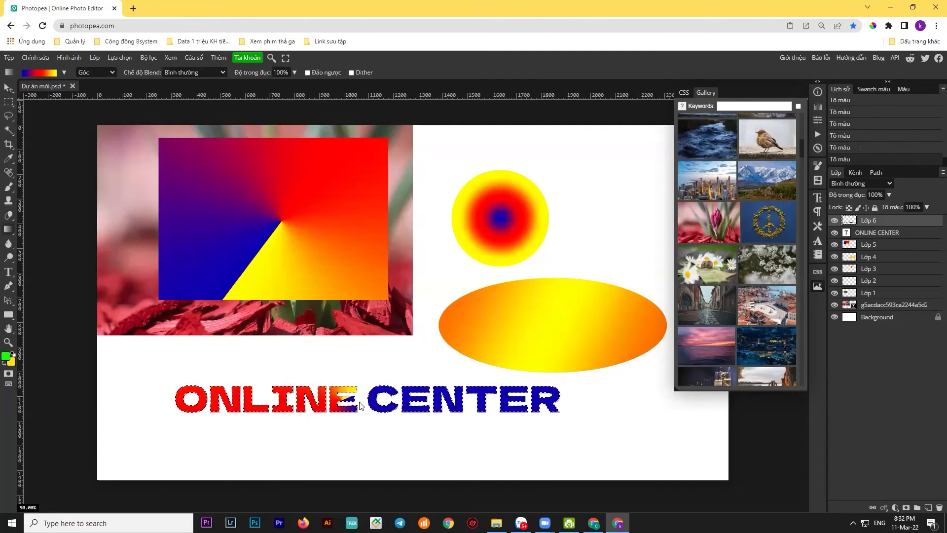
pyautogui.moveTo(414, 400); pyautogui.dragTo(434, 394)
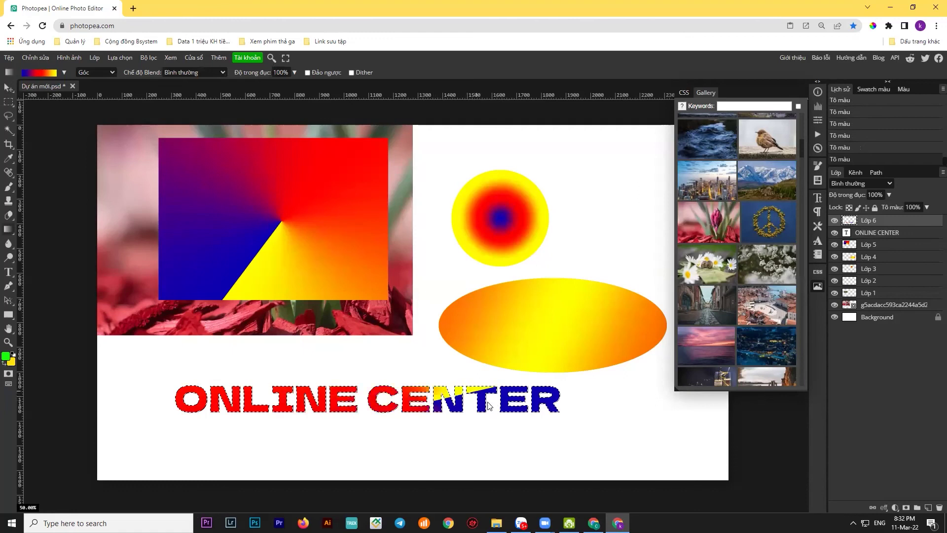
pyautogui.moveTo(269, 402); pyautogui.dragTo(500, 409)
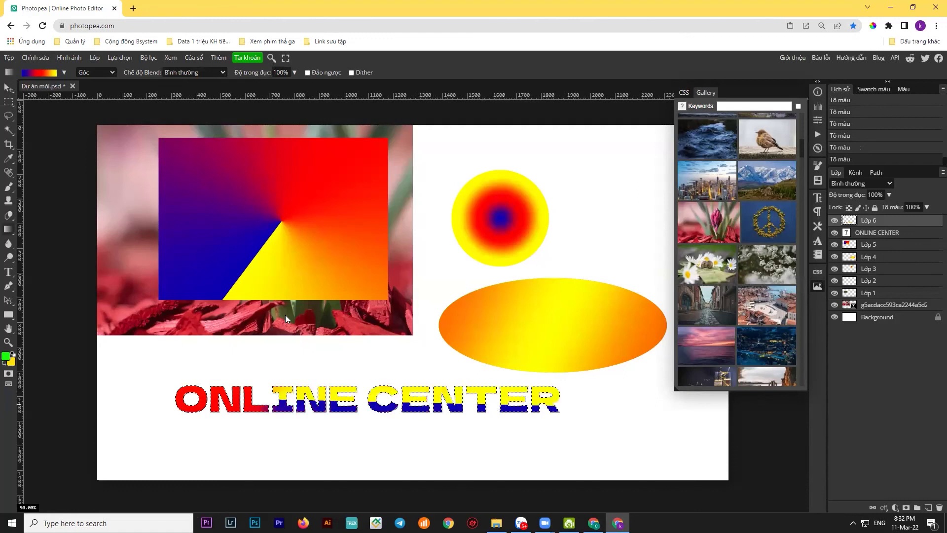
pyautogui.click(65, 73)
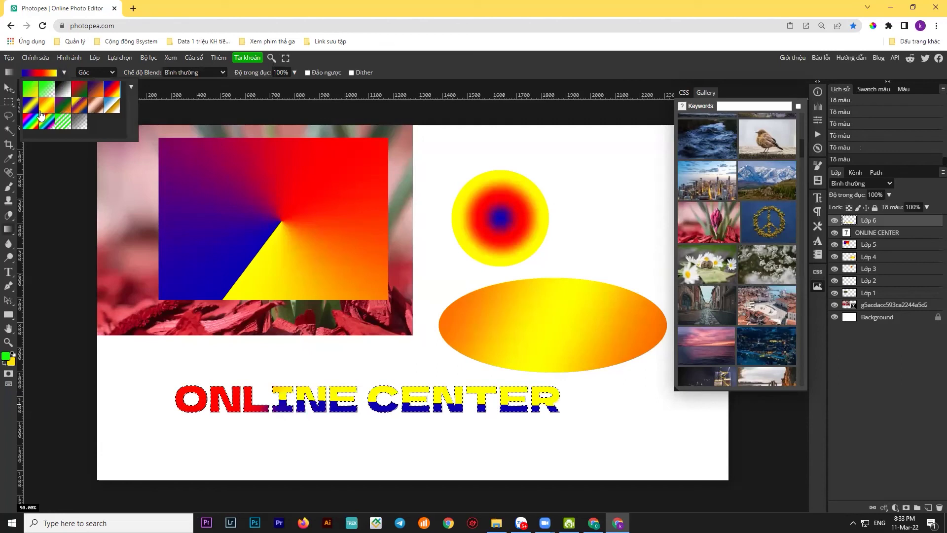
# Pick the orange-yellow preset and drag it so ONLINE is yellow and CENTER orange.
pyautogui.click(47, 108)
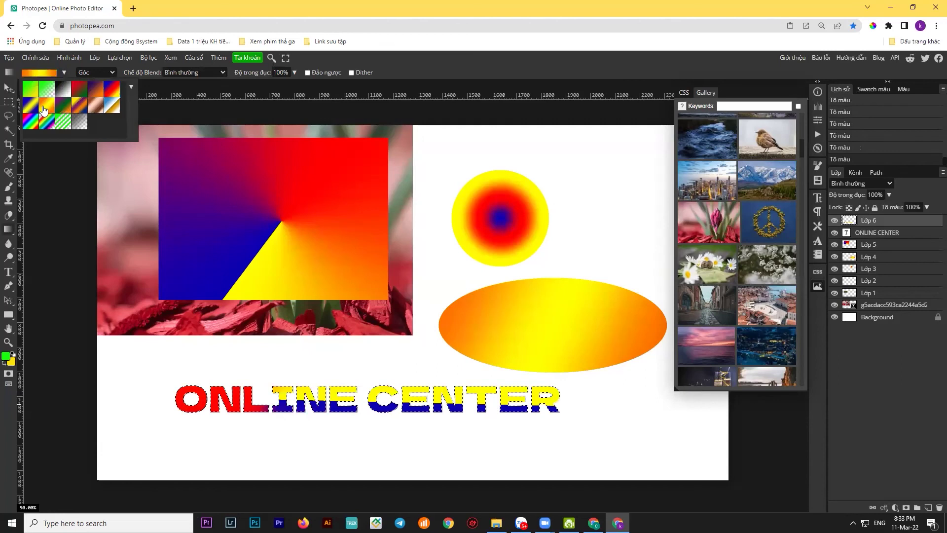
pyautogui.click(353, 398)
pyautogui.moveTo(353, 412); pyautogui.dragTo(354, 415)
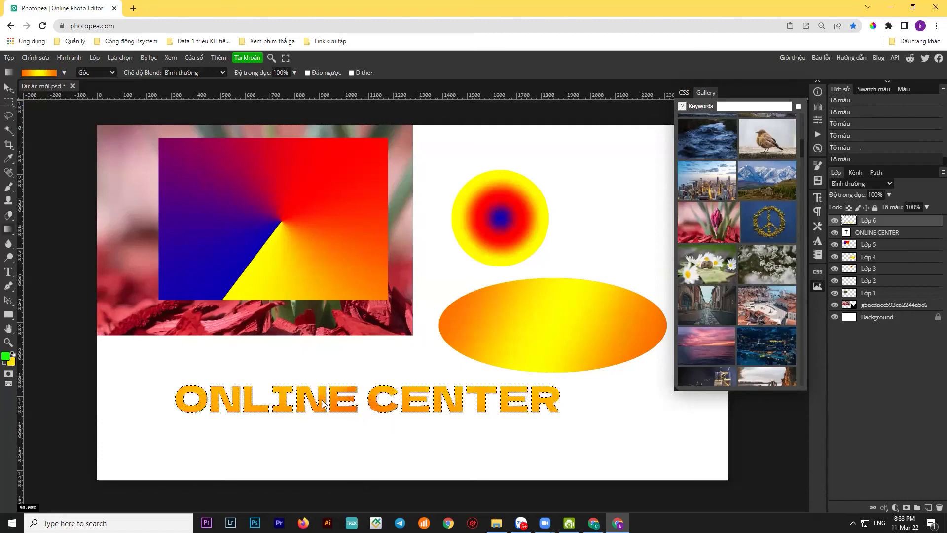
pyautogui.moveTo(301, 406); pyautogui.dragTo(415, 395)
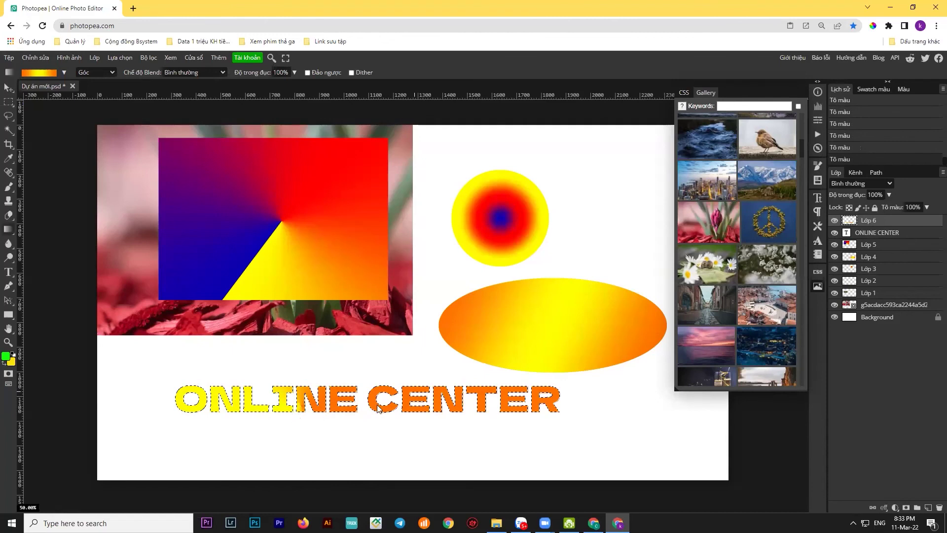
pyautogui.moveTo(259, 403); pyautogui.dragTo(477, 403)
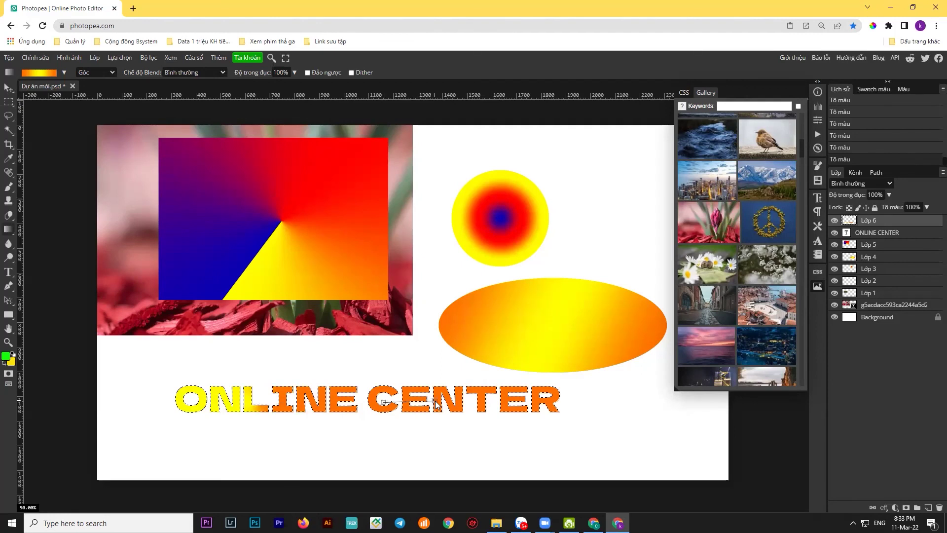
pyautogui.moveTo(386, 408); pyautogui.dragTo(436, 404)
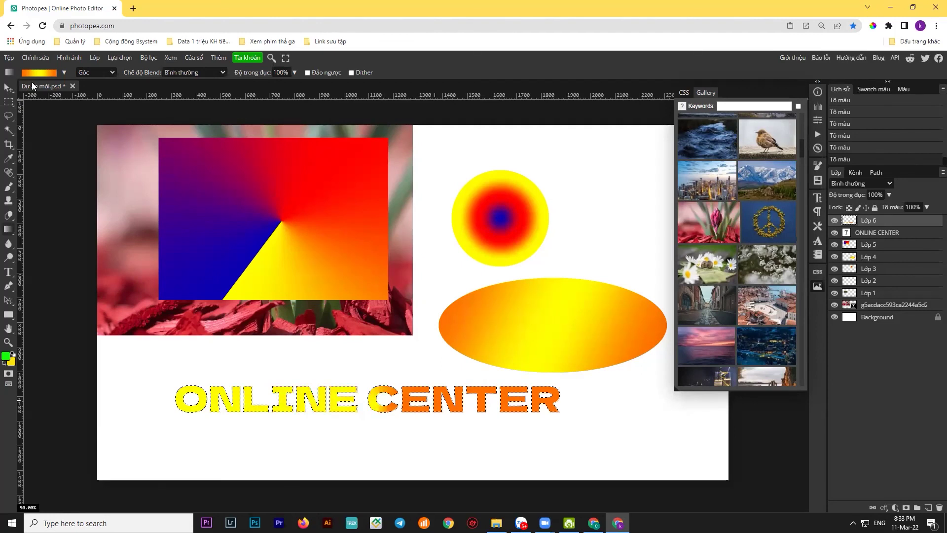
# Browse other gradient presets and open and close the gradient editor.
pyautogui.click(48, 73)
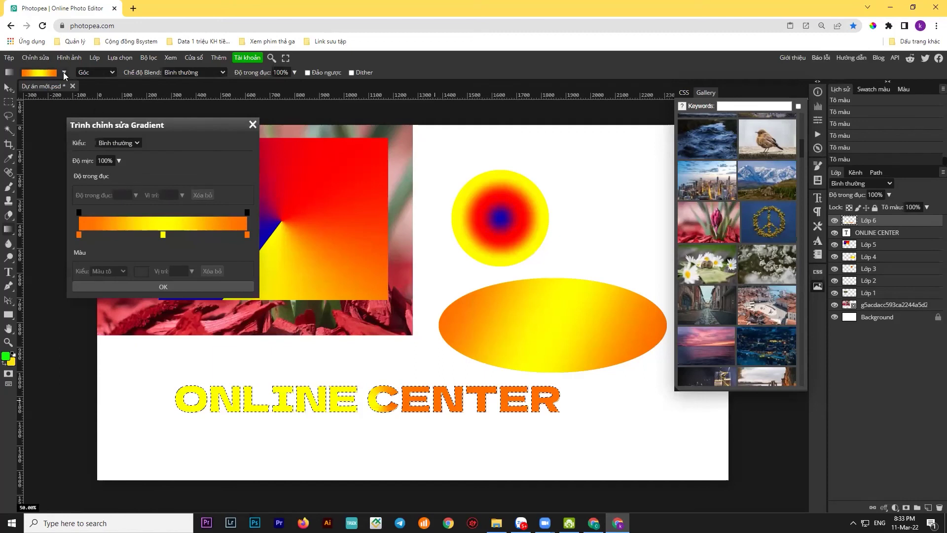
pyautogui.click(64, 73)
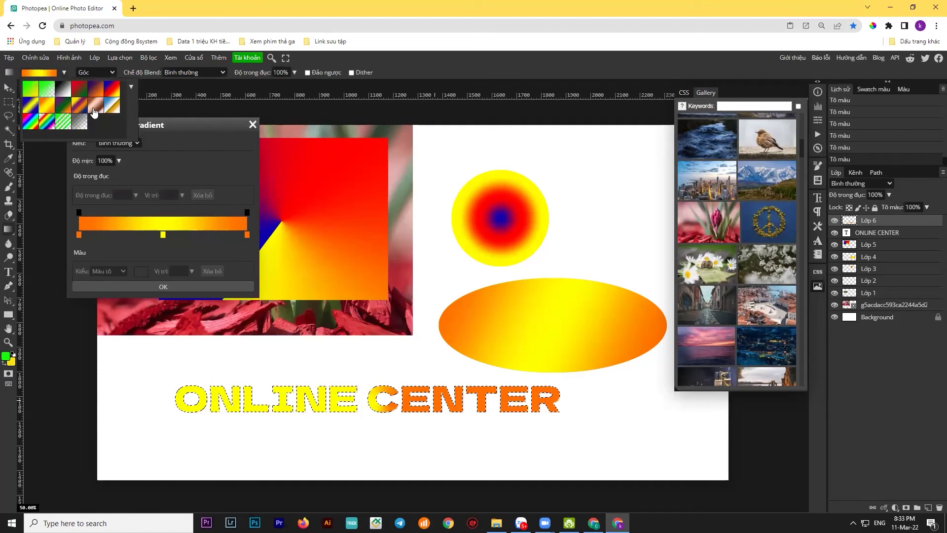
pyautogui.click(31, 123)
pyautogui.click(51, 227)
pyautogui.click(176, 286)
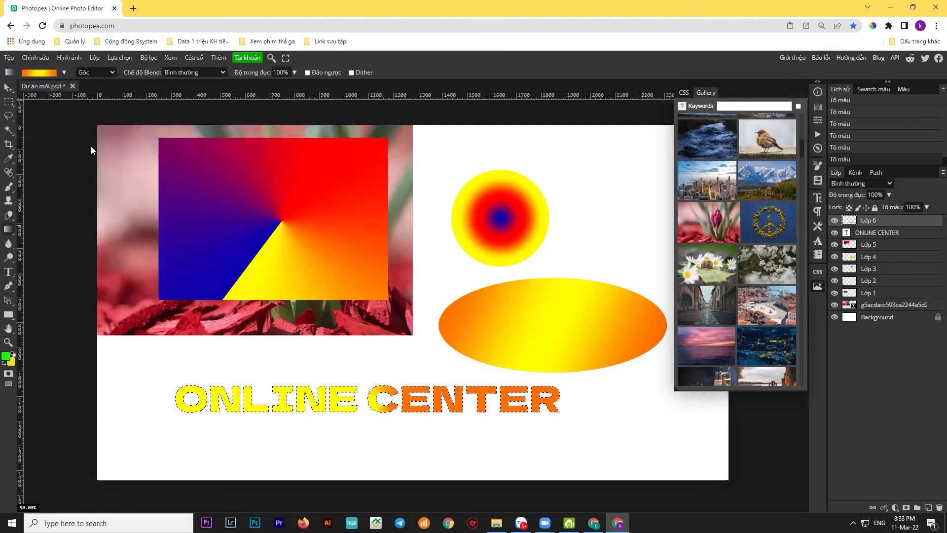
pyautogui.click(51, 74)
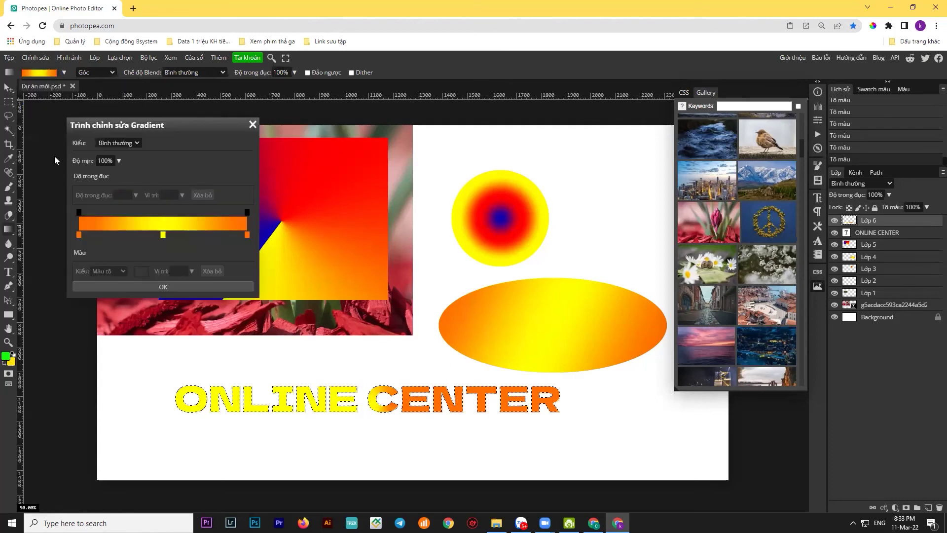
pyautogui.click(252, 124)
pyautogui.click(64, 72)
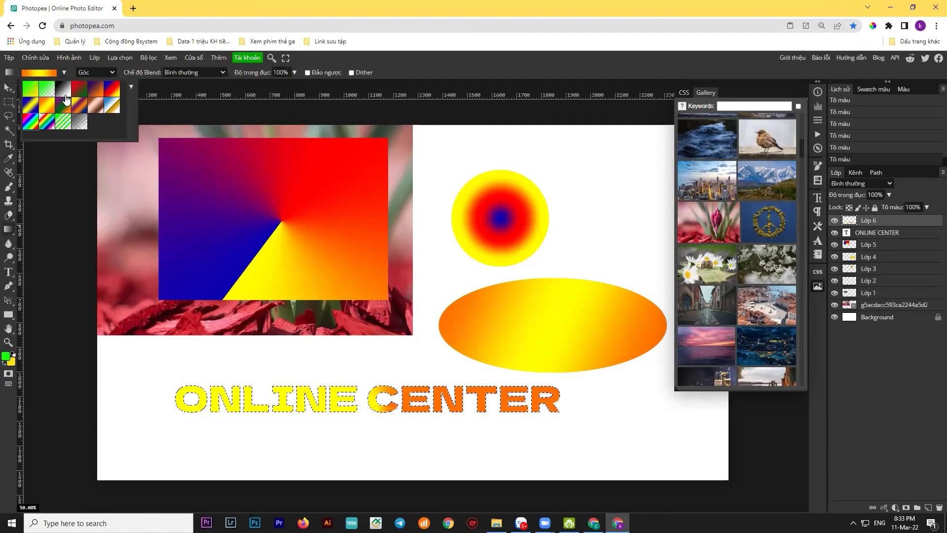
# Apply the rainbow preset and redrag the angle gradient until it centres on the C of CENTER.
pyautogui.click(30, 122)
pyautogui.moveTo(270, 399); pyautogui.dragTo(456, 401)
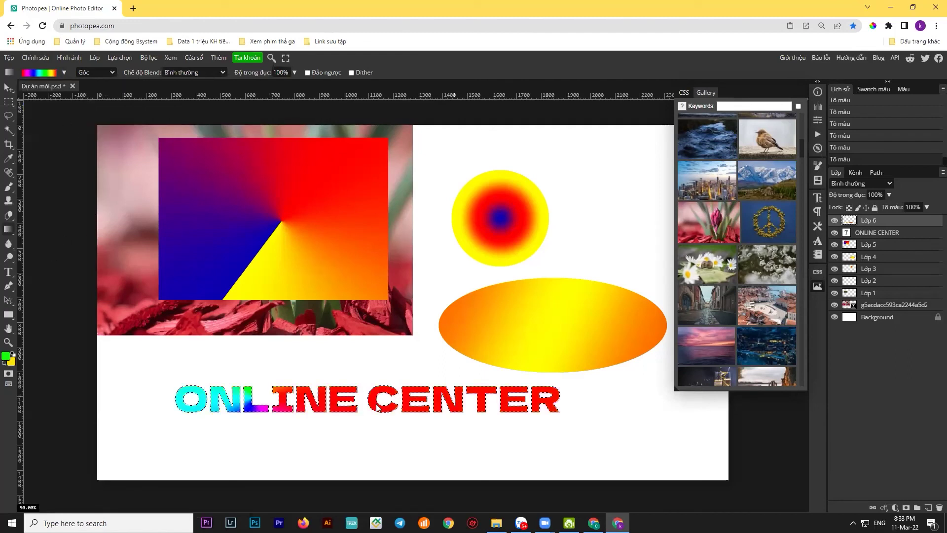
pyautogui.moveTo(272, 404); pyautogui.dragTo(534, 406)
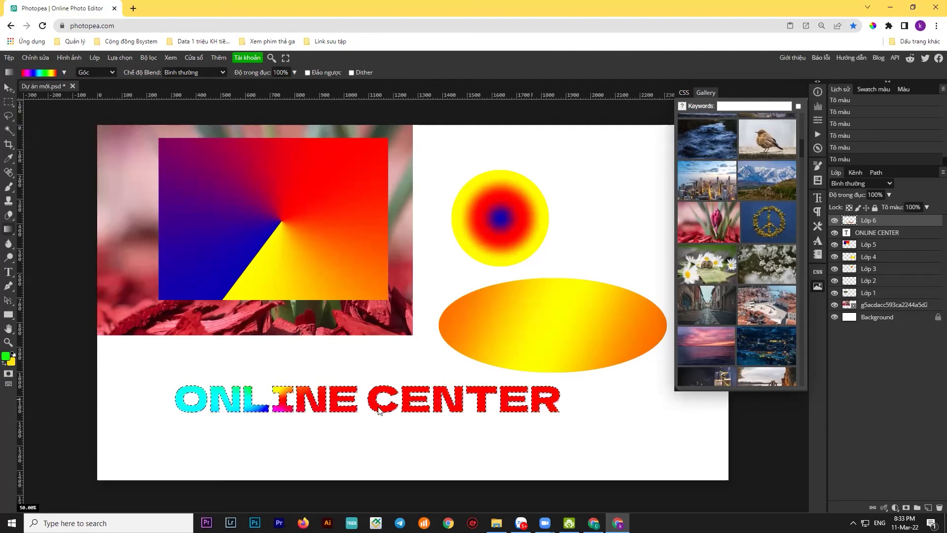
pyautogui.moveTo(183, 399); pyautogui.dragTo(591, 403)
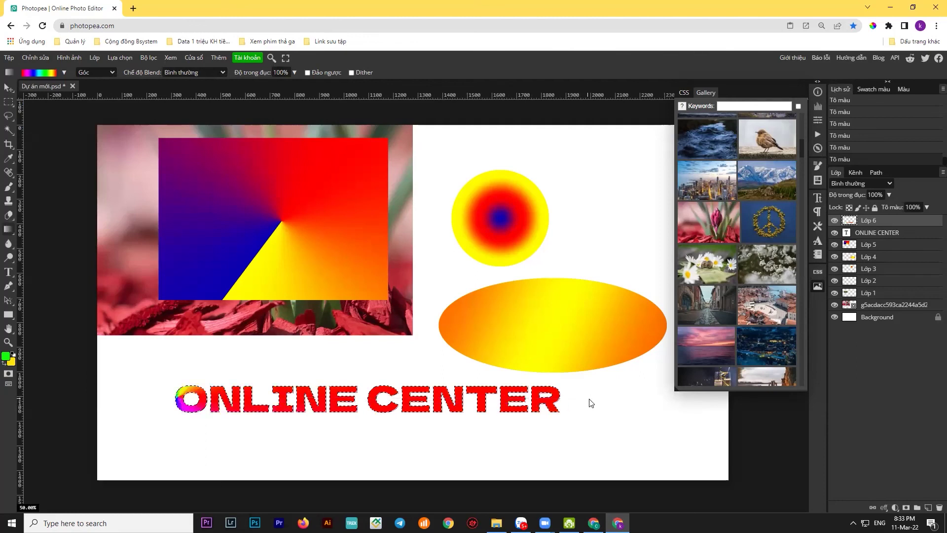
pyautogui.moveTo(324, 404); pyautogui.dragTo(411, 400)
pyautogui.moveTo(366, 427); pyautogui.dragTo(432, 385)
pyautogui.moveTo(302, 407); pyautogui.dragTo(313, 401)
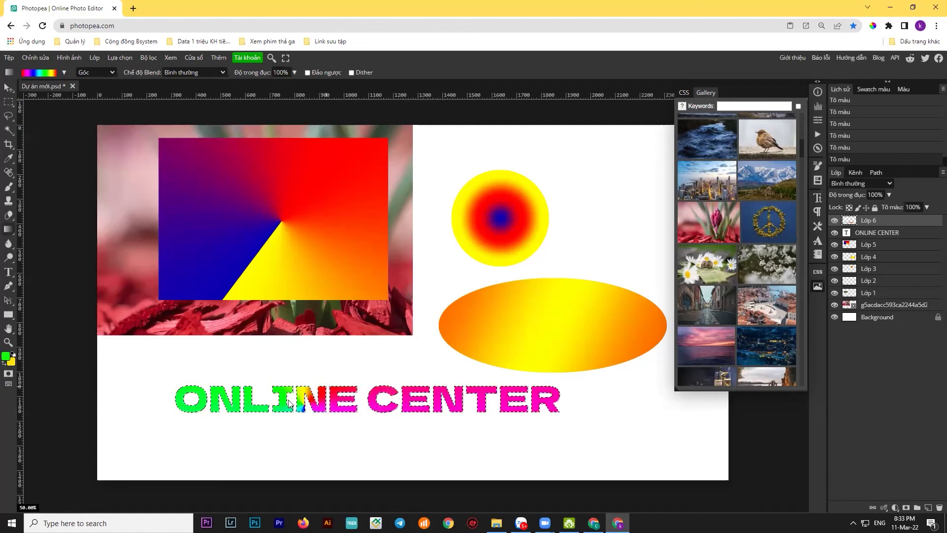
pyautogui.moveTo(246, 410)
pyautogui.mouseDown()
pyautogui.moveTo(289, 390)
pyautogui.moveTo(333, 404)
pyautogui.moveTo(429, 399)
pyautogui.mouseUp()
pyautogui.moveTo(278, 408); pyautogui.dragTo(311, 404)
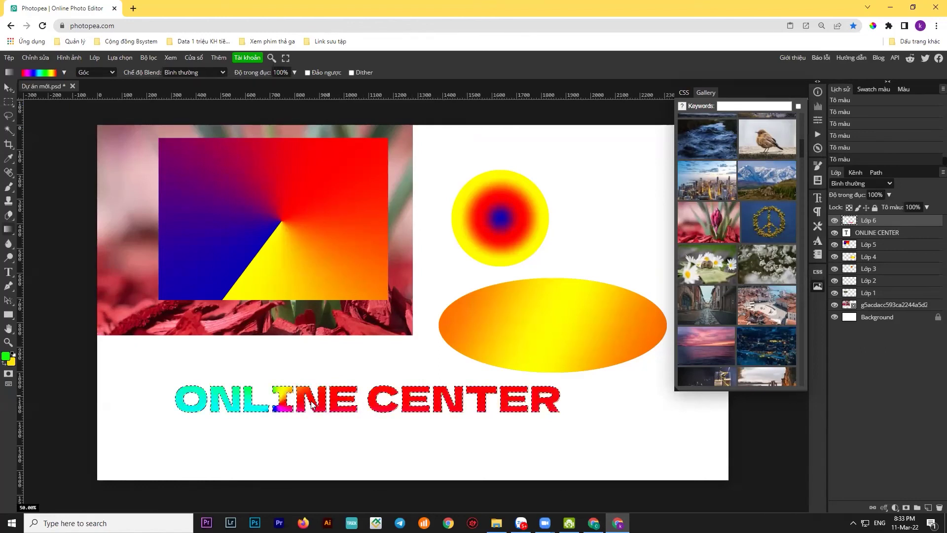
pyautogui.moveTo(234, 398)
pyautogui.mouseDown()
pyautogui.moveTo(256, 423)
pyautogui.moveTo(324, 415)
pyautogui.mouseUp()
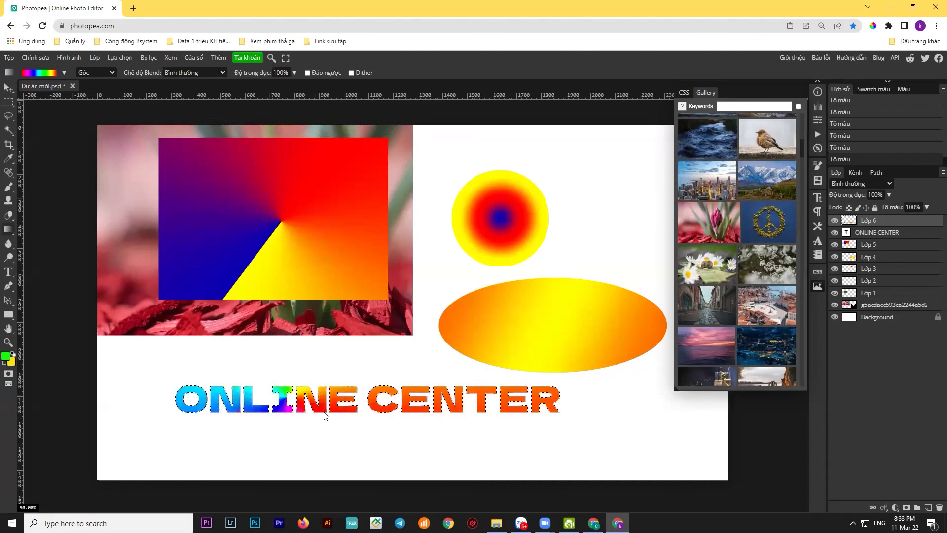
pyautogui.moveTo(380, 399); pyautogui.dragTo(417, 418)
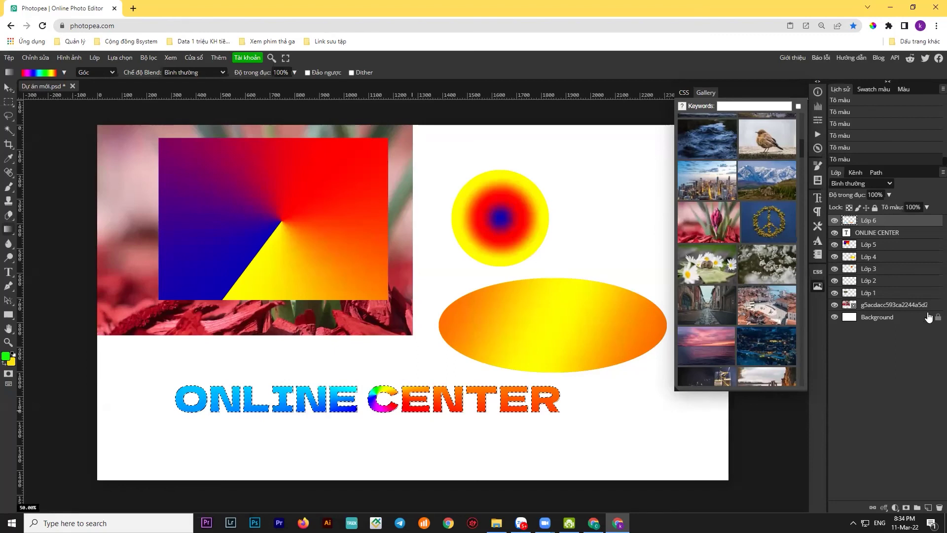
# Close the Gallery panel using its icon in the right-hand toolbar.
pyautogui.click(817, 286)
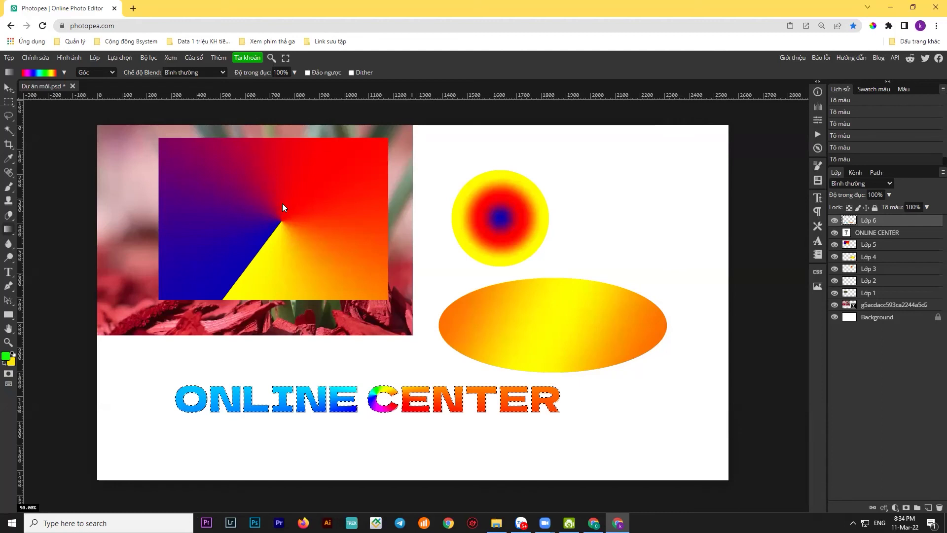
# Reposition the angle-gradient rectangle (Lớp 5) beneath the ONLINE CENTER heading, closing the stray blank tabs.
pyautogui.click(8, 89)
pyautogui.moveTo(388, 209); pyautogui.dragTo(592, 220)
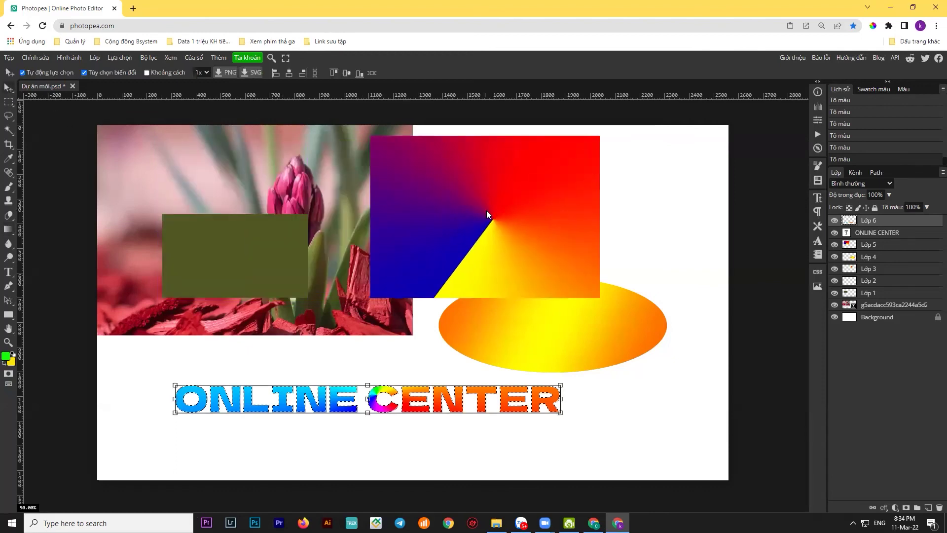
pyautogui.hotkey('ctrl', 't')
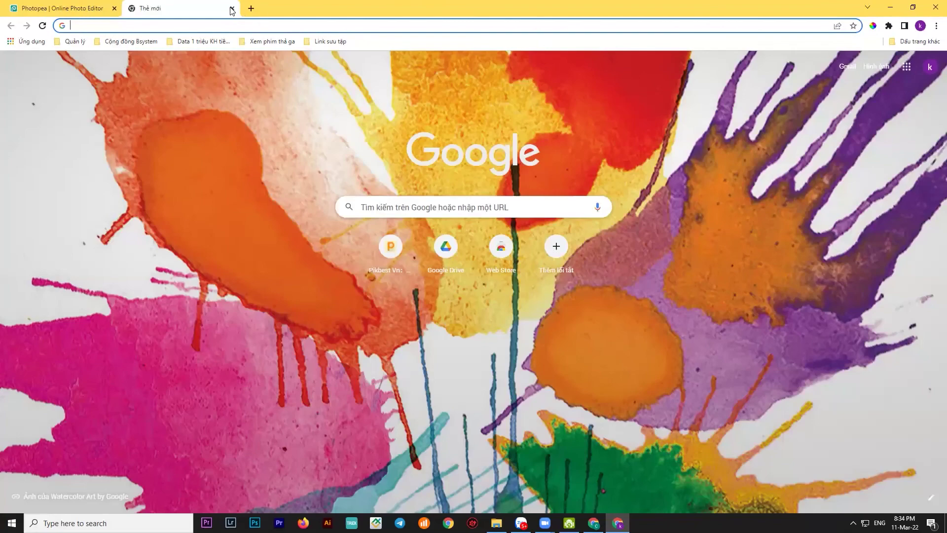
pyautogui.click(232, 9)
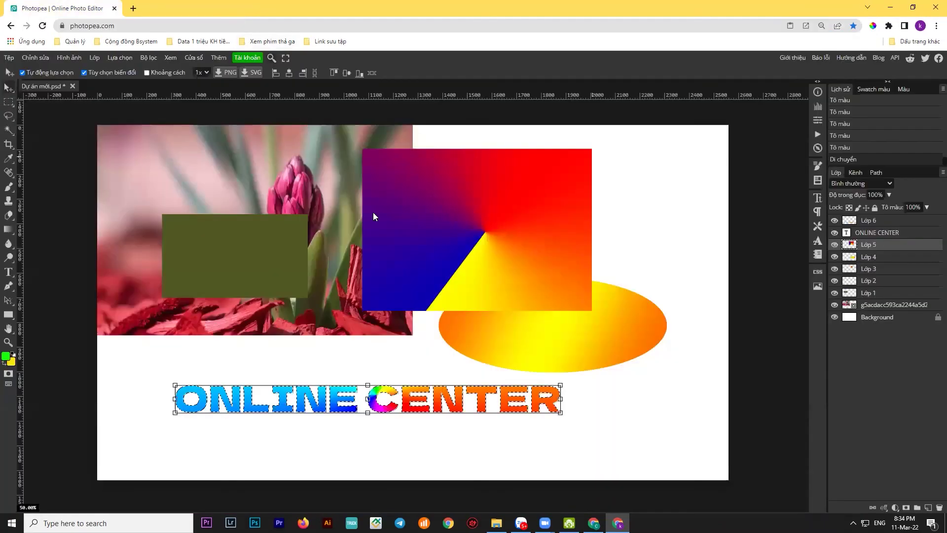
pyautogui.moveTo(464, 227); pyautogui.dragTo(361, 254)
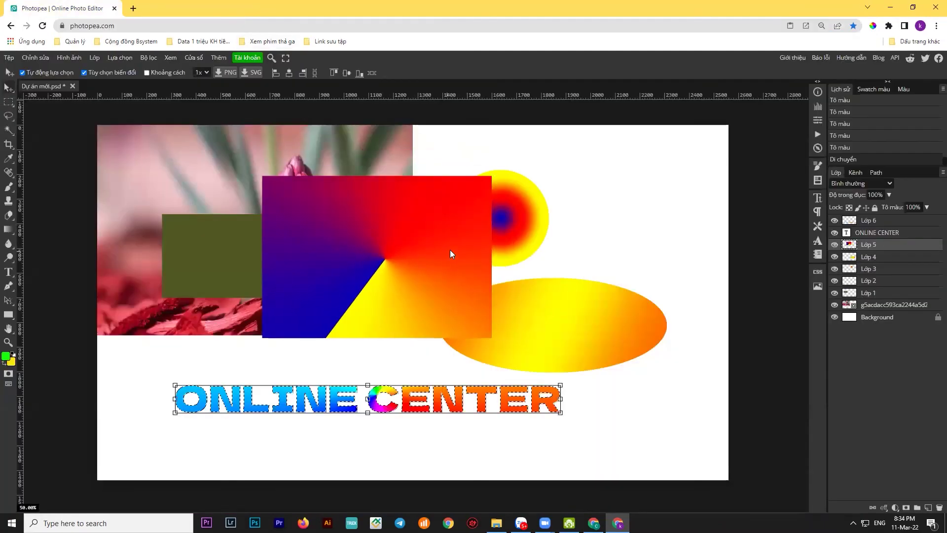
pyautogui.hotkey('ctrl', 't')
pyautogui.click(232, 9)
pyautogui.moveTo(448, 222); pyautogui.dragTo(367, 351)
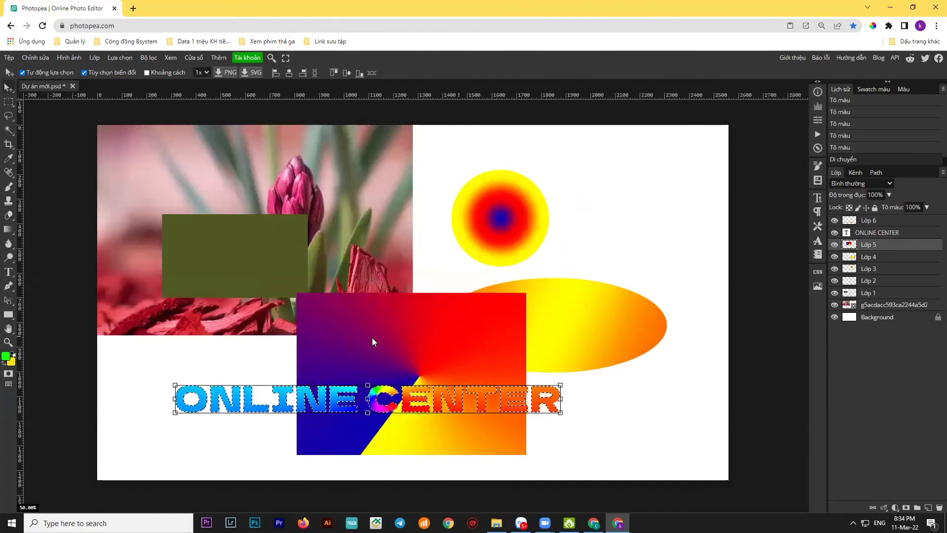
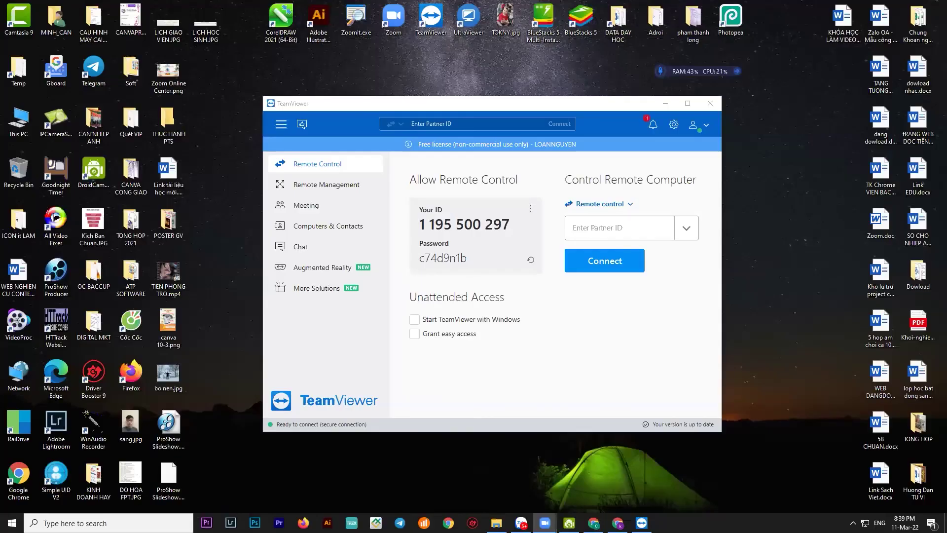
# Close TeamViewer and launch UltraViewer from its desktop icon.
pyautogui.click(614, 228)
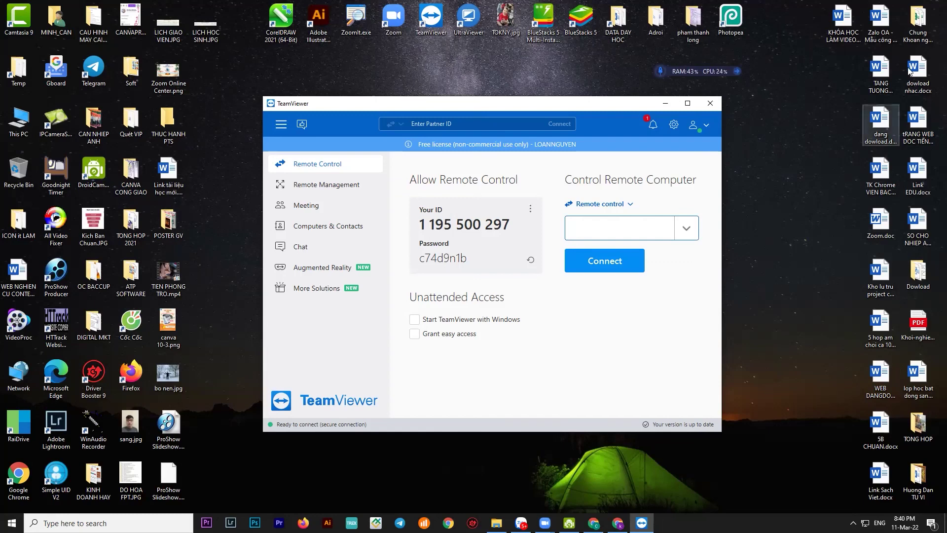
pyautogui.click(710, 103)
pyautogui.doubleClick(469, 20)
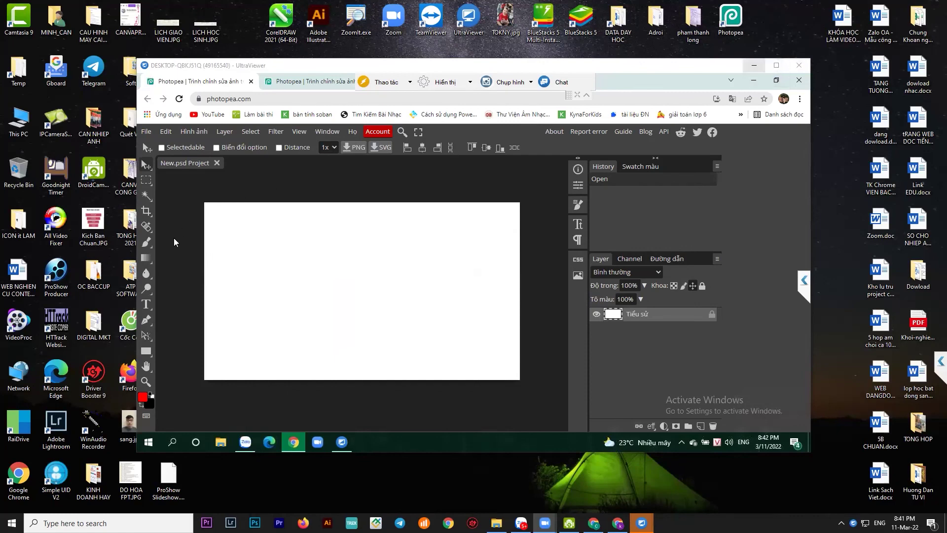
# Switch the paint bucket group to the Gradient tool.
pyautogui.rightClick(148, 260)
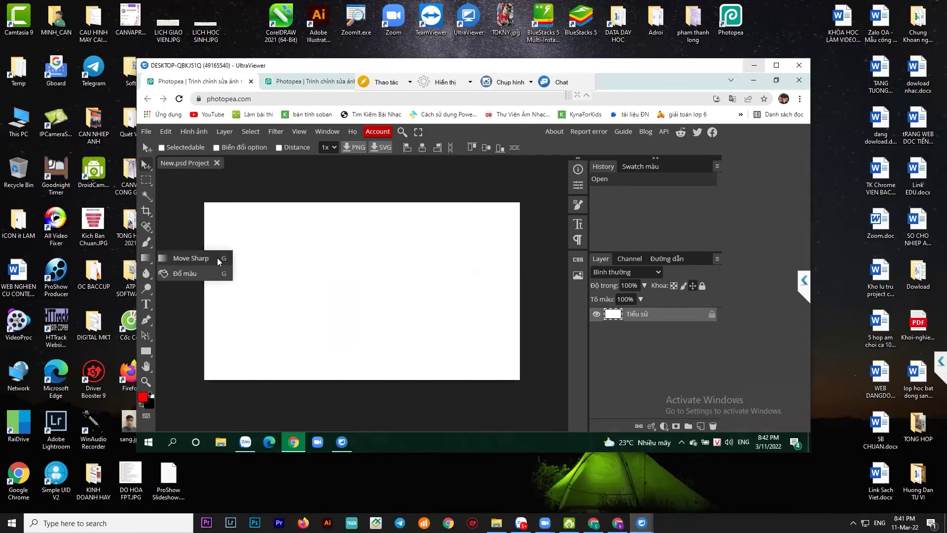
pyautogui.click(146, 259)
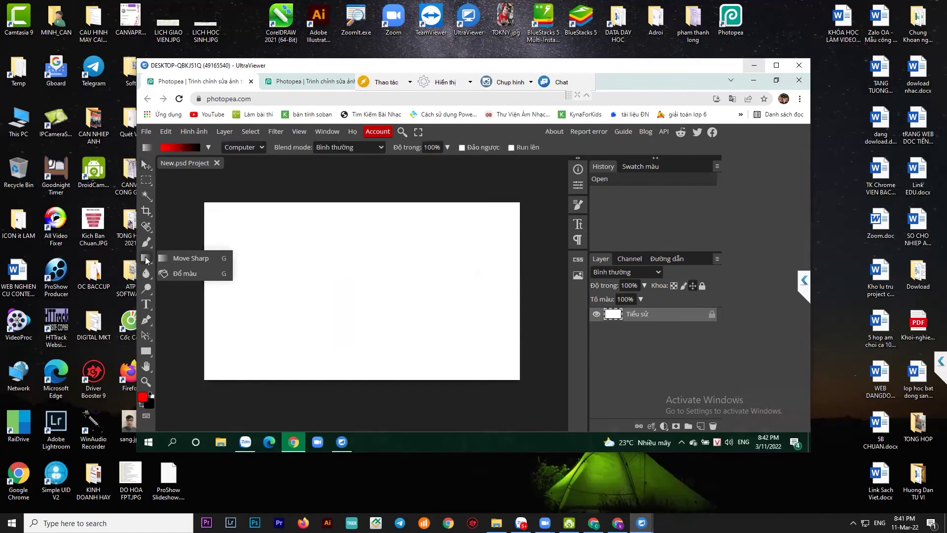
pyautogui.click(179, 259)
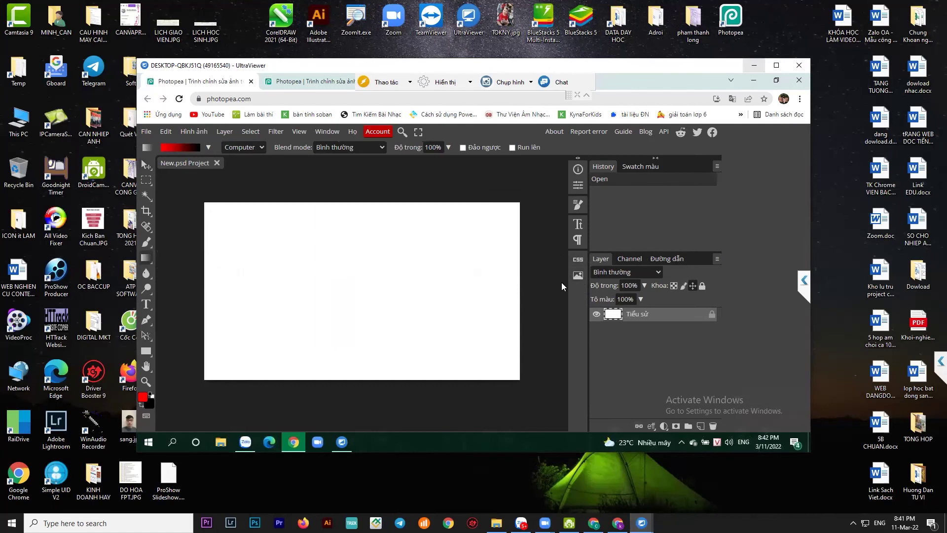
# Open the Bộ sưu tập stock image gallery and scroll through its photos.
pyautogui.click(577, 275)
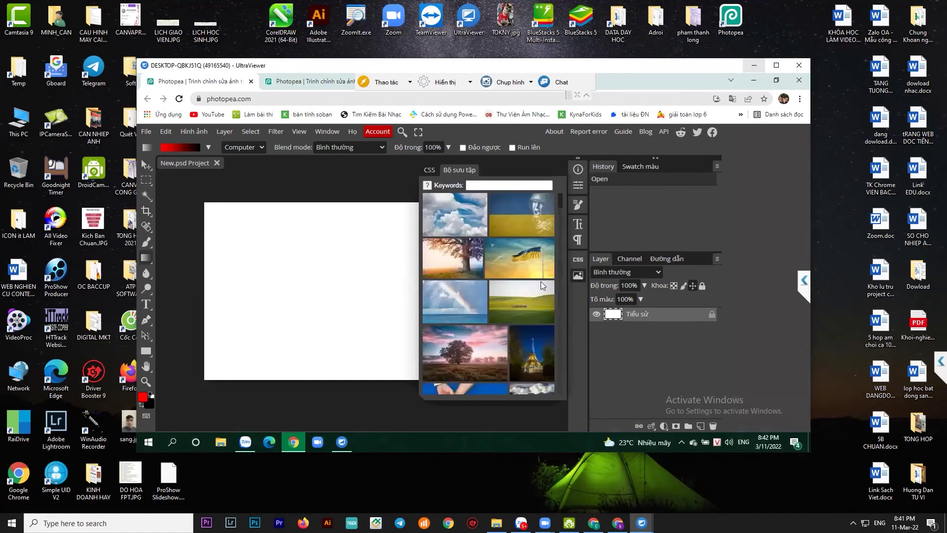
pyautogui.scroll(-2, 516, 291)
pyautogui.scroll(-2, 516, 291)
pyautogui.scroll(-2, 516, 291)
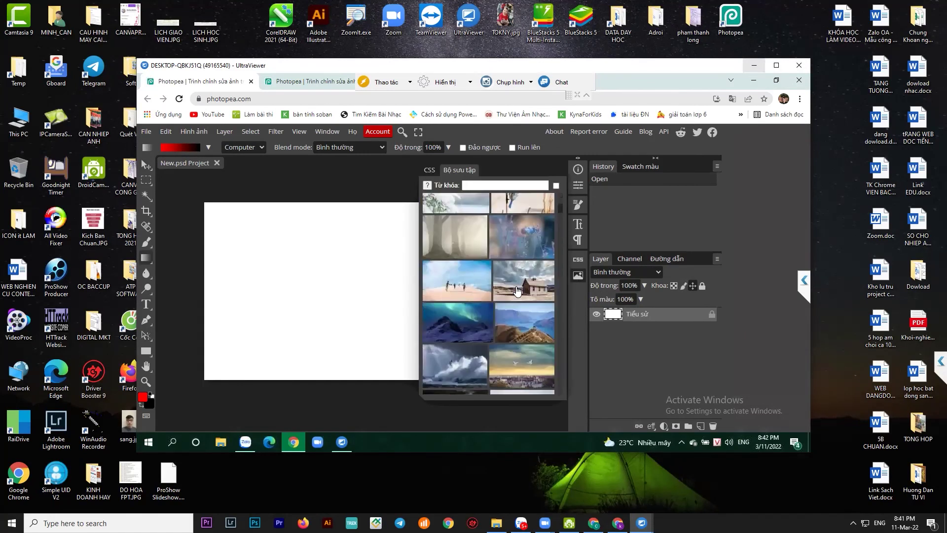
pyautogui.scroll(-2, 516, 291)
pyautogui.scroll(-2, 516, 291)
pyautogui.scroll(-2, 516, 291)
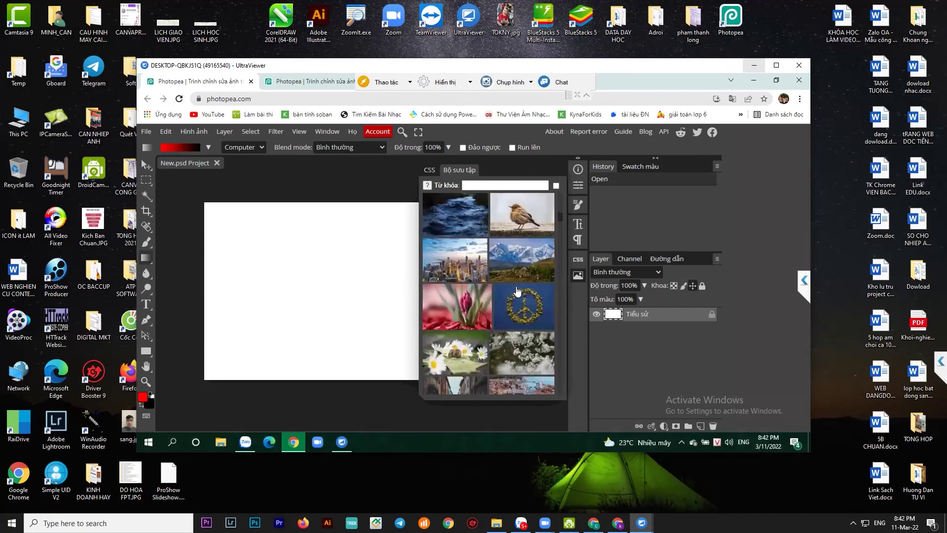
pyautogui.scroll(-1, 517, 291)
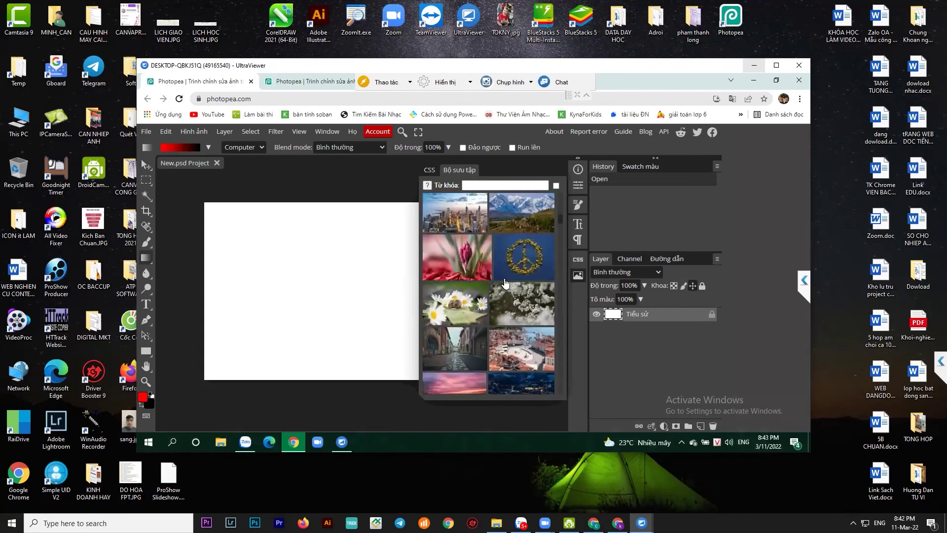
# Insert the pink tulip stock photo as a new layer and close the gallery.
pyautogui.click(463, 258)
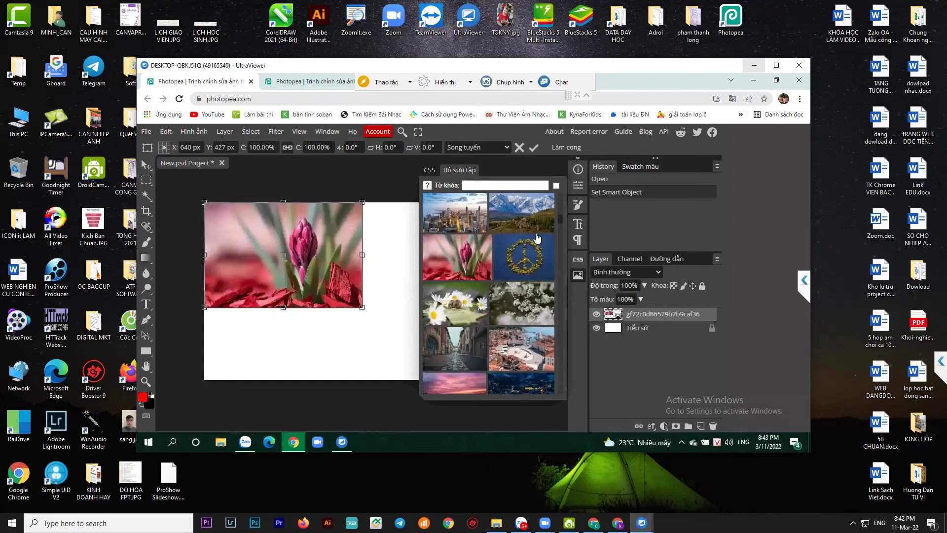
pyautogui.click(576, 274)
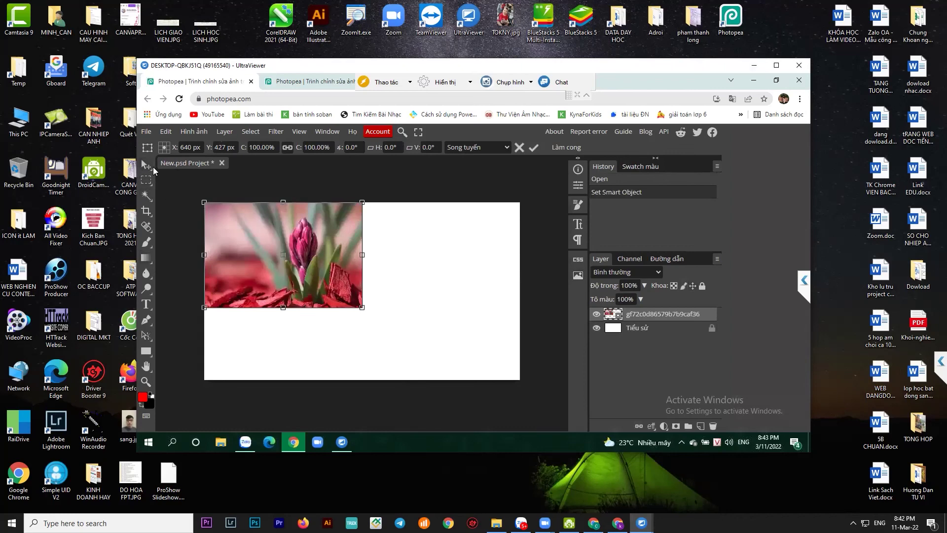
pyautogui.rightClick(147, 180)
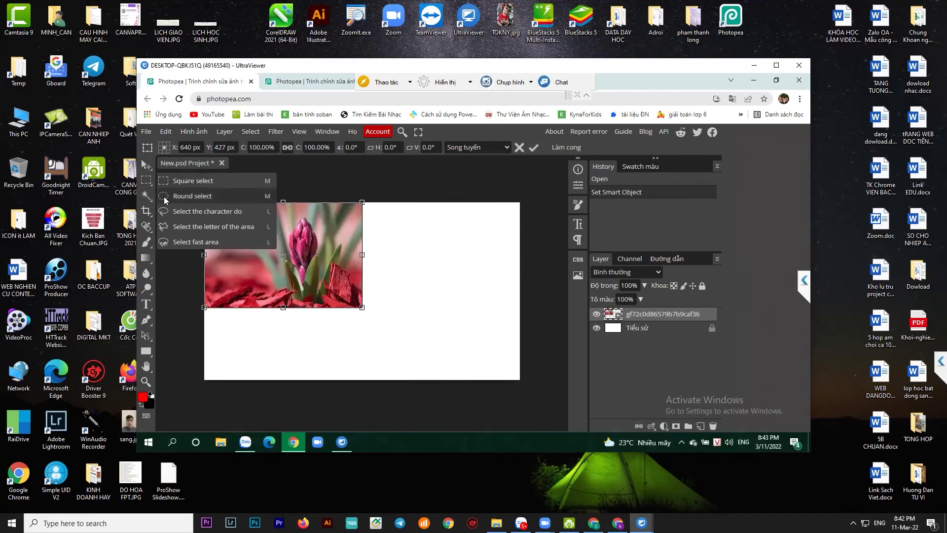
# Drag a Round select ellipse in the empty area right of the tulip photo.
pyautogui.click(165, 199)
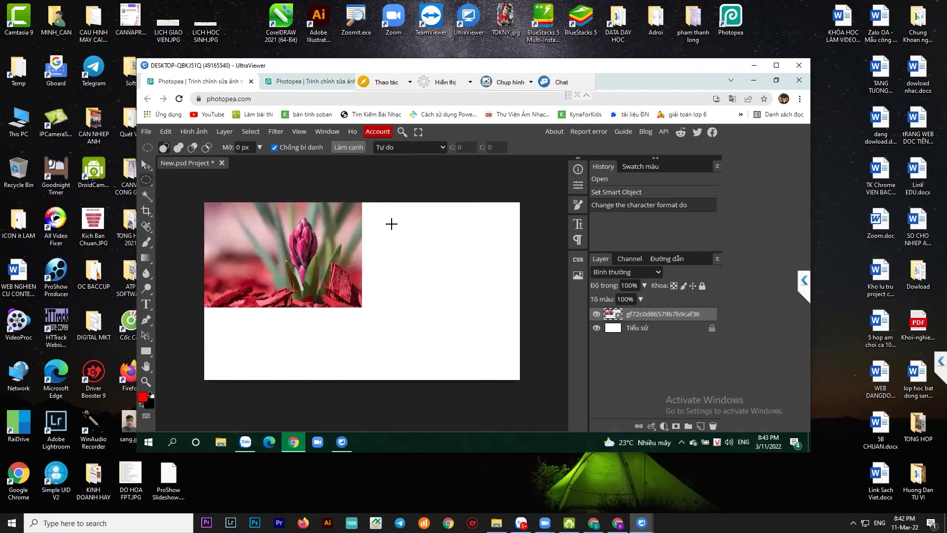
pyautogui.moveTo(389, 222); pyautogui.dragTo(480, 277)
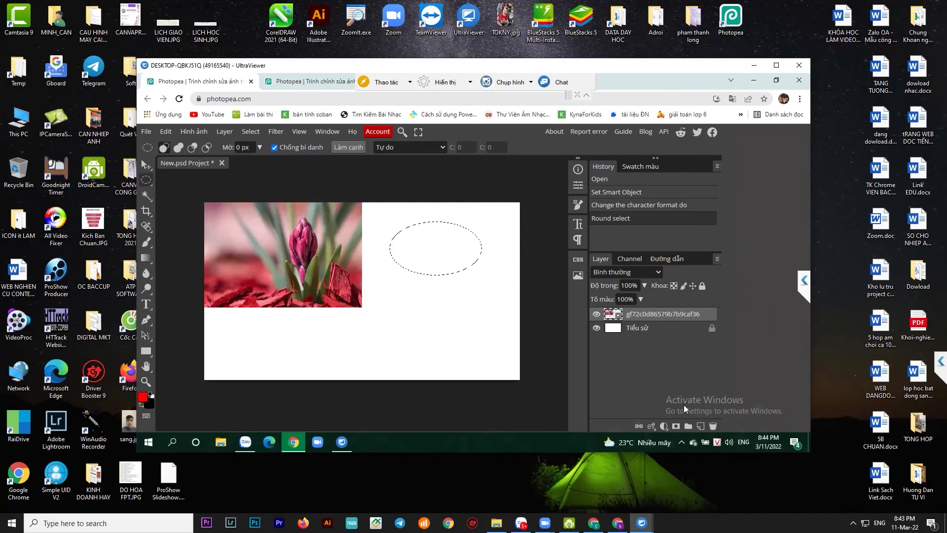
# Add a new empty layer and choose the rainbow gradient preset.
pyautogui.click(701, 426)
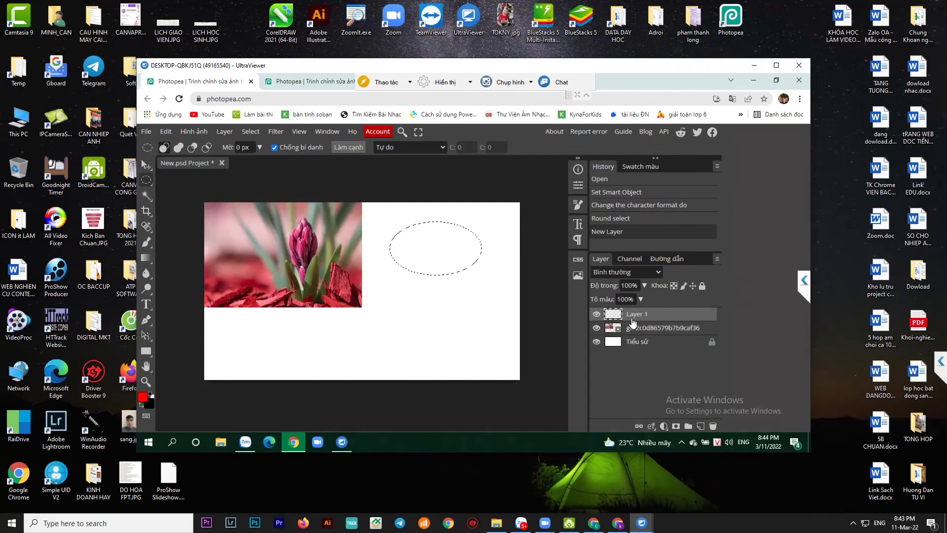
pyautogui.click(146, 259)
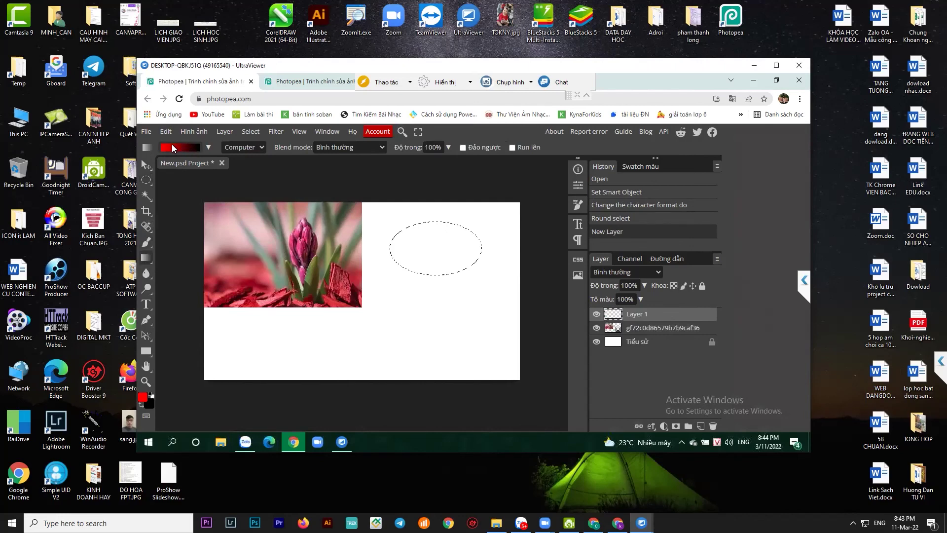
pyautogui.click(208, 147)
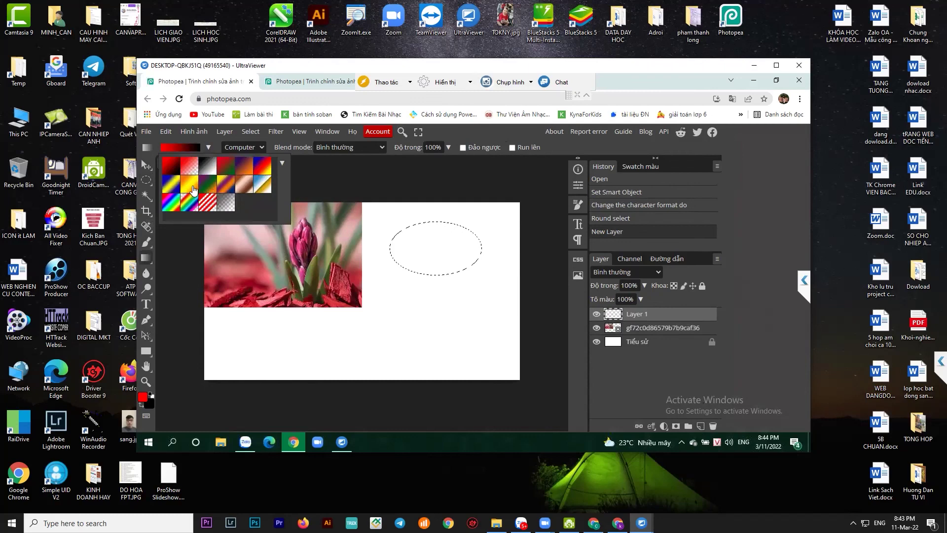
pyautogui.click(173, 203)
pyautogui.click(414, 329)
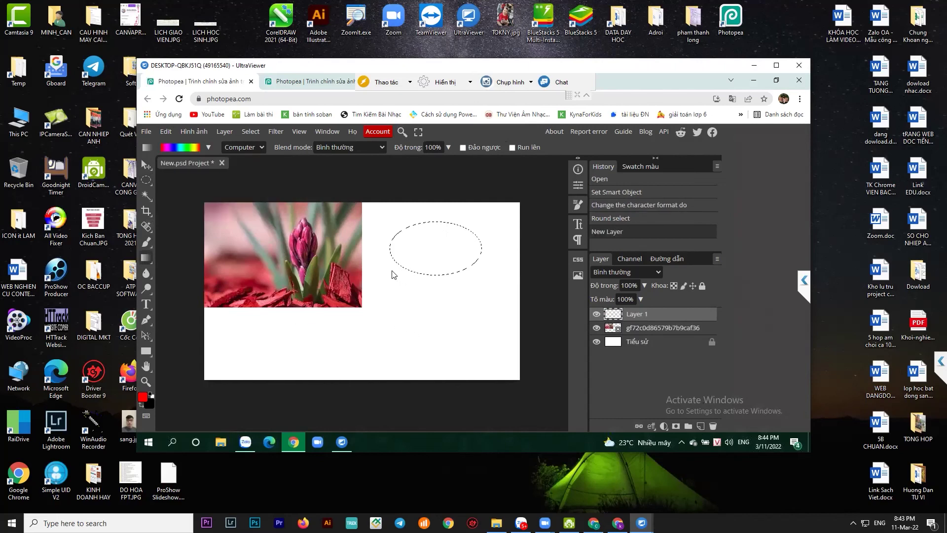
# Fill the ellipse with the rainbow gradient, finishing with a top-to-bottom drag.
pyautogui.moveTo(392, 273); pyautogui.dragTo(475, 222)
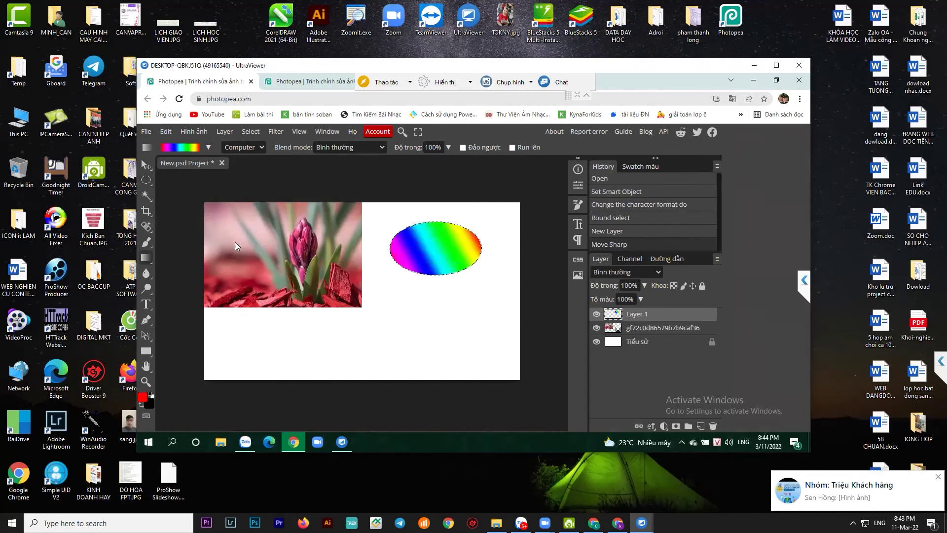
pyautogui.moveTo(377, 246); pyautogui.dragTo(502, 253)
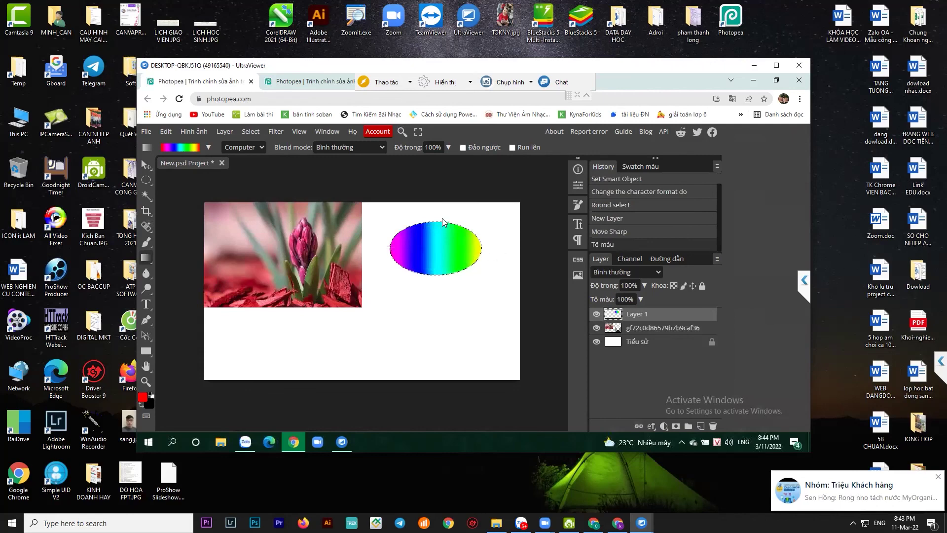
pyautogui.moveTo(436, 214); pyautogui.dragTo(436, 313)
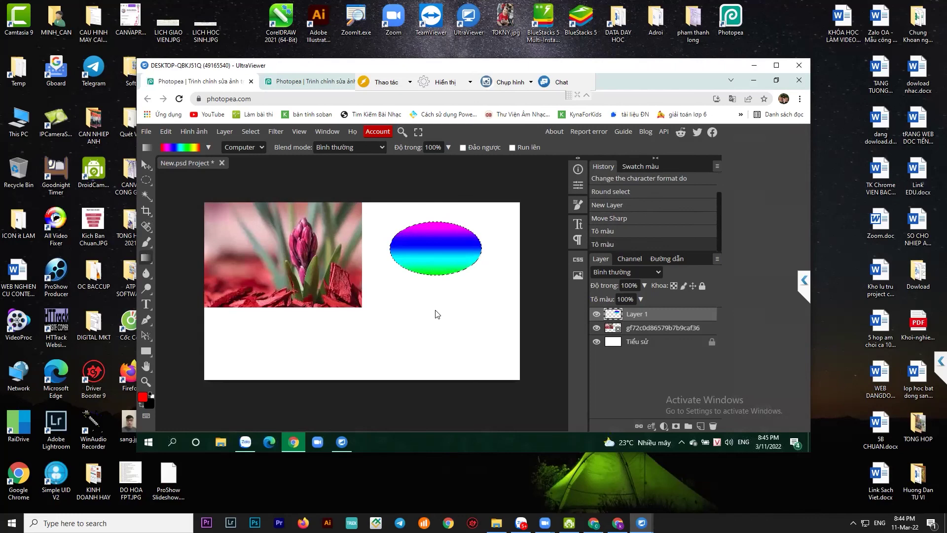
# Deselect the rainbow ellipse with Ctrl+D and close the UltraViewer remote window.
pyautogui.hotkey('ctrl', 'd')
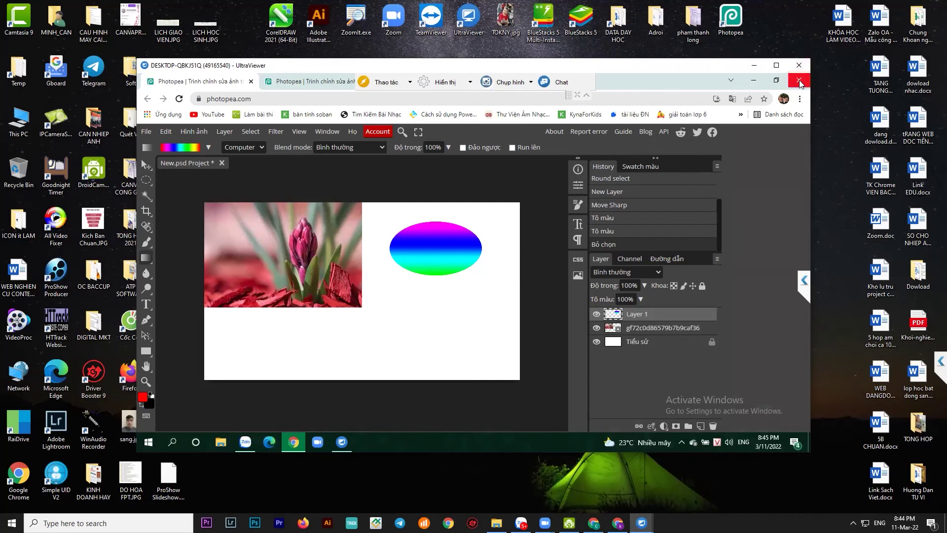
pyautogui.click(799, 81)
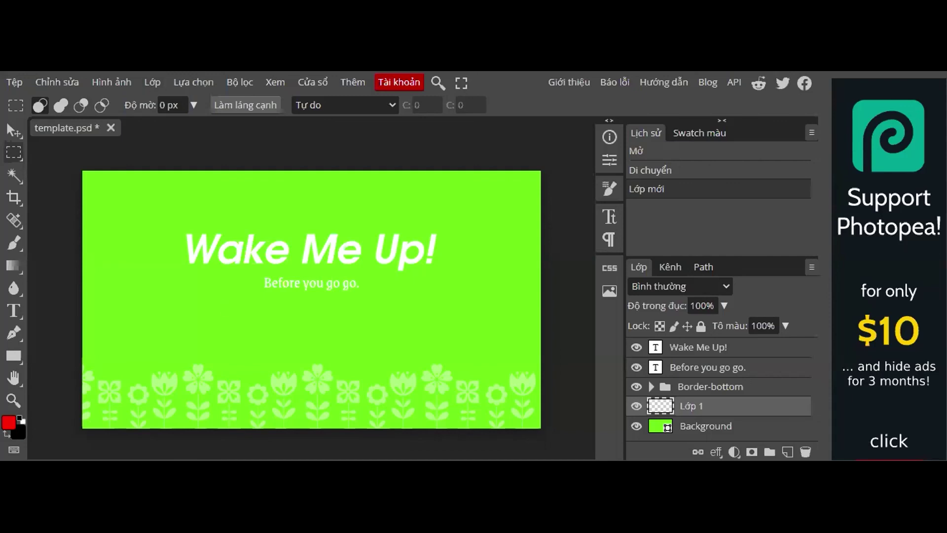
pyautogui.hotkey('ctrl', 'd')
pyautogui.hotkey('ctrl', 'd')
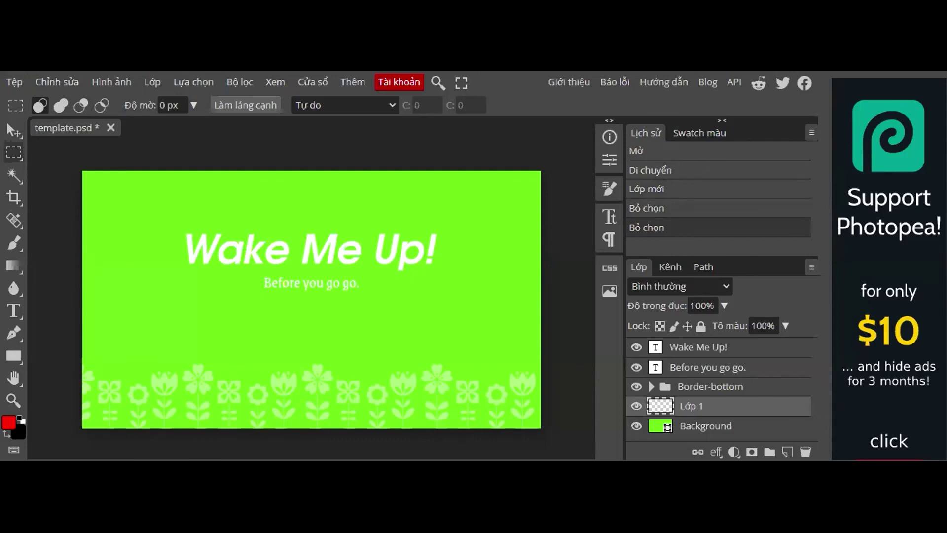
pyautogui.hotkey('ctrl', 'd')
pyautogui.hotkey('ctrl', 'd')
pyautogui.hotkey('ctrl', 'd')
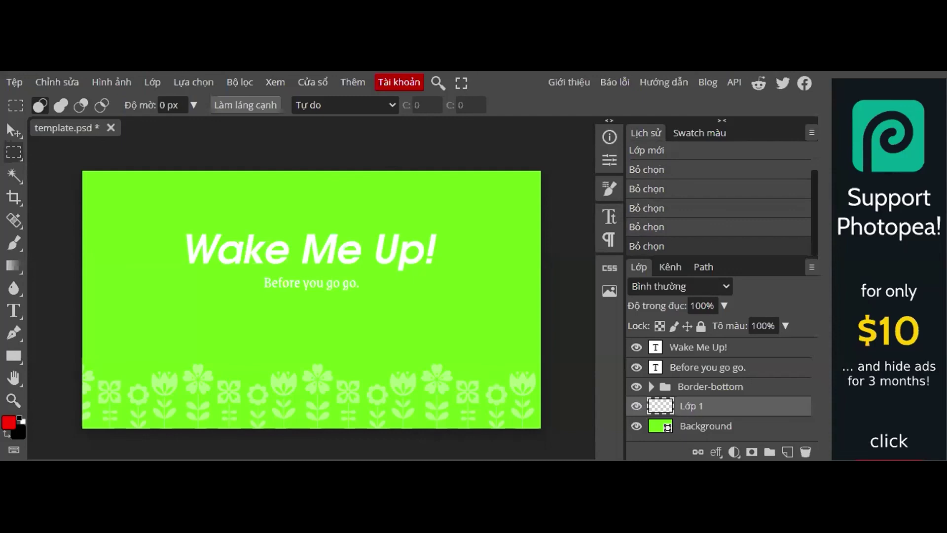
pyautogui.hotkey('ctrl', 'd')
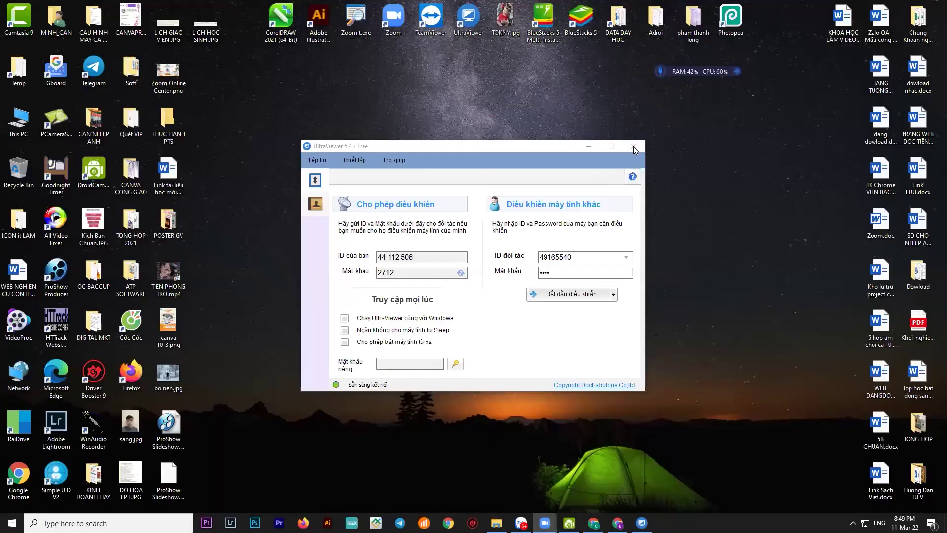
# Quit UltraViewer, confirming the exit with Đồng ý.
pyautogui.click(633, 146)
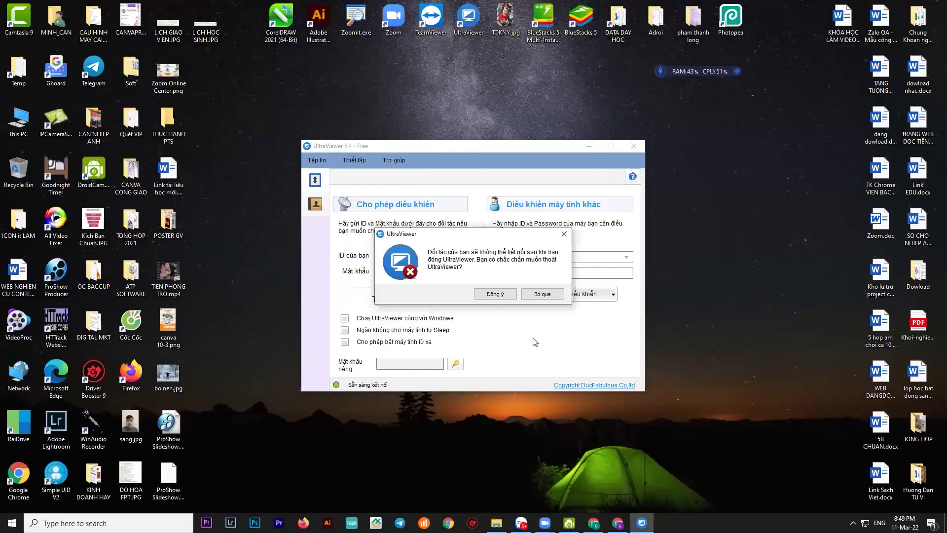
pyautogui.click(495, 293)
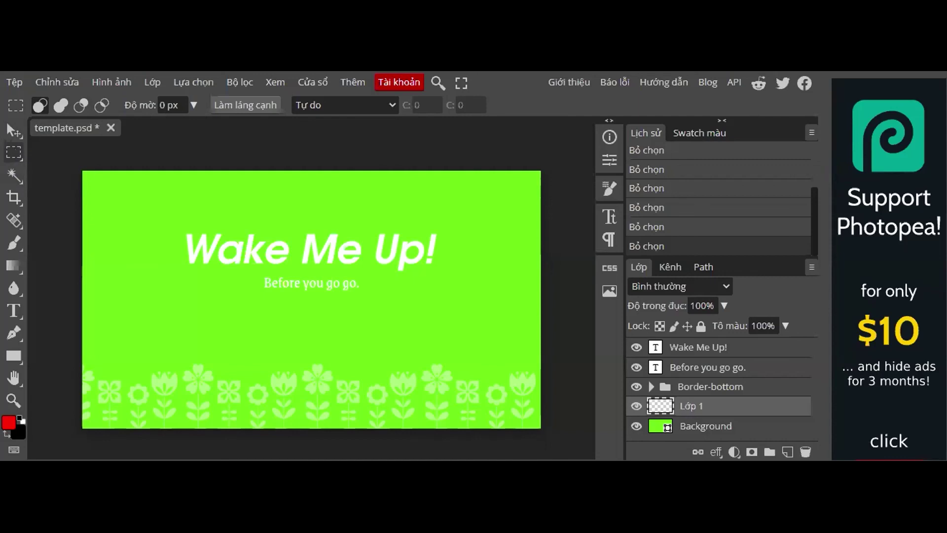
# Marquee a rectangle across the middle of the Wake Me Up! text and add a new layer.
pyautogui.rightClick(137, 161)
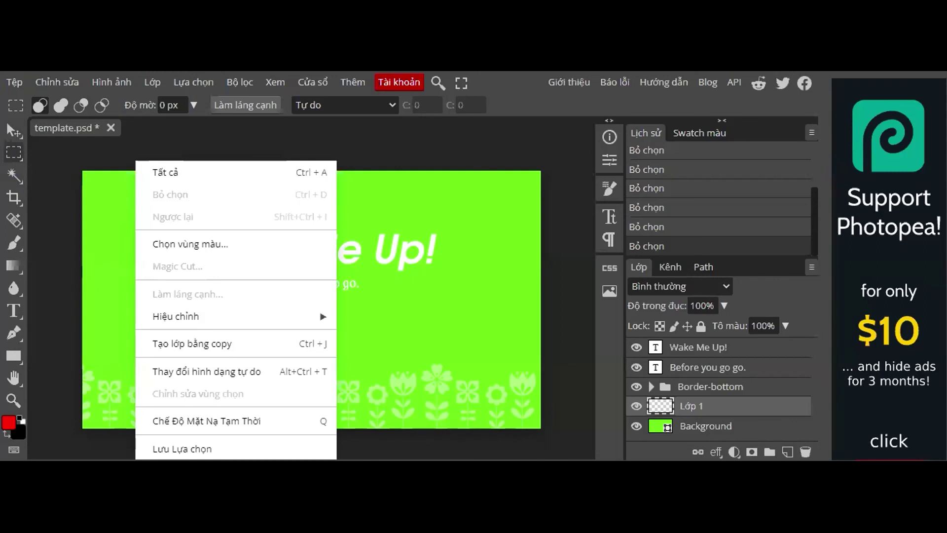
pyautogui.press('Escape')
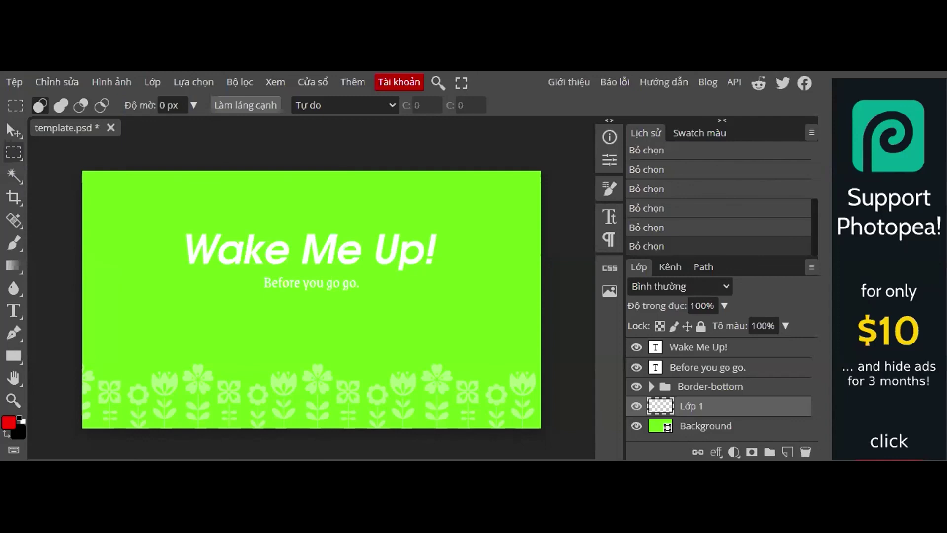
pyautogui.moveTo(264, 229); pyautogui.dragTo(428, 318)
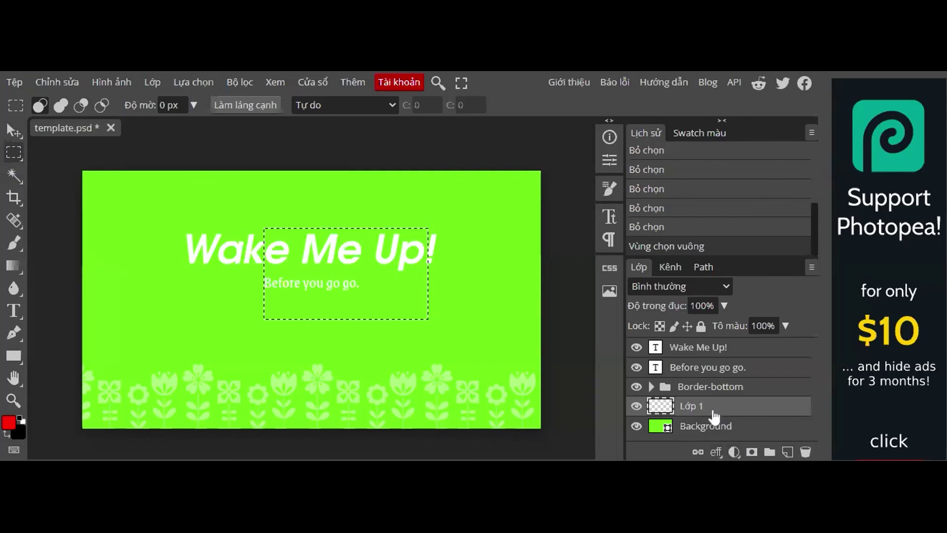
pyautogui.click(787, 452)
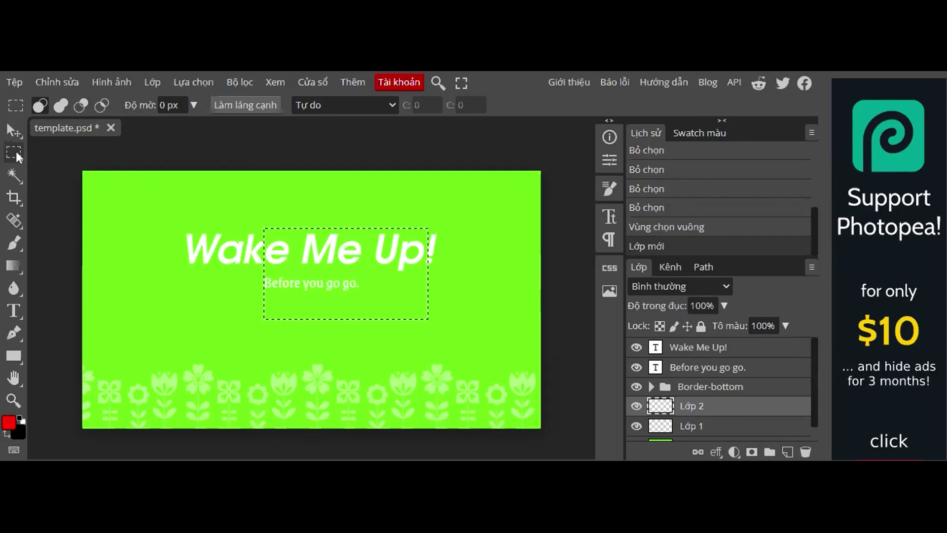
# Fill the rectangle on Lớp 2 with a left-to-right blue-yellow-blue gradient.
pyautogui.click(14, 260)
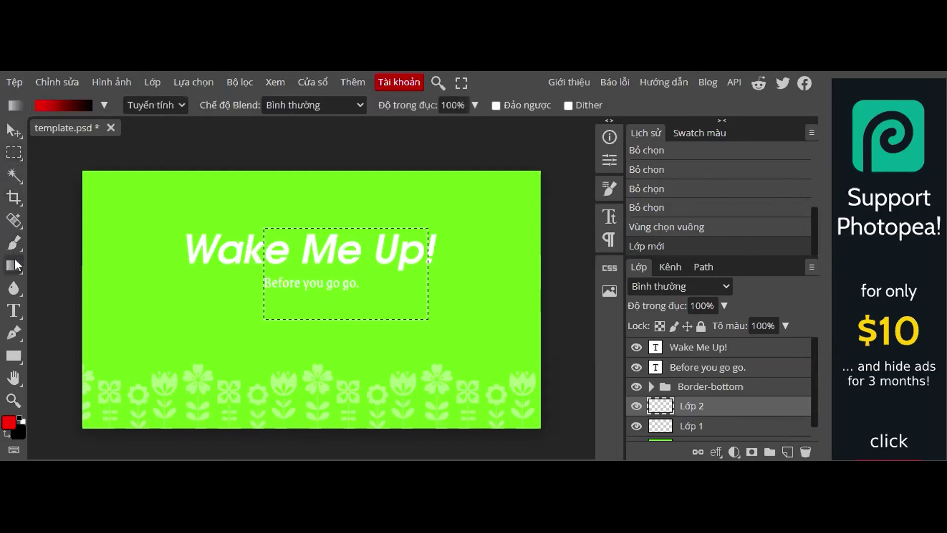
pyautogui.click(104, 105)
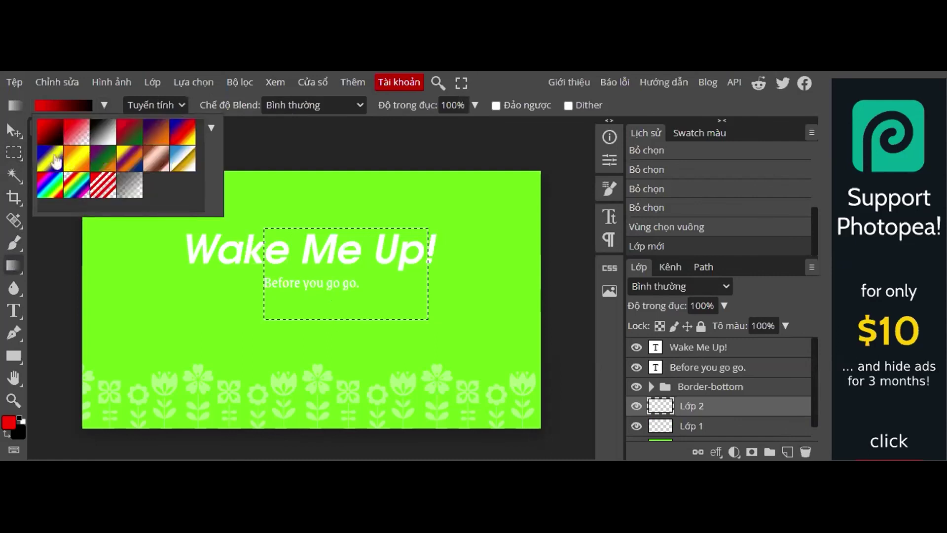
pyautogui.click(56, 161)
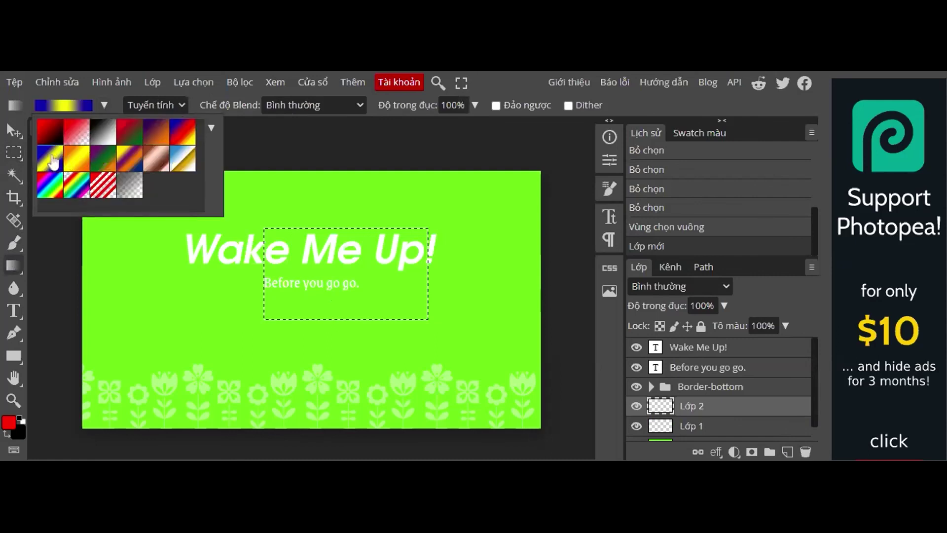
pyautogui.click(354, 267)
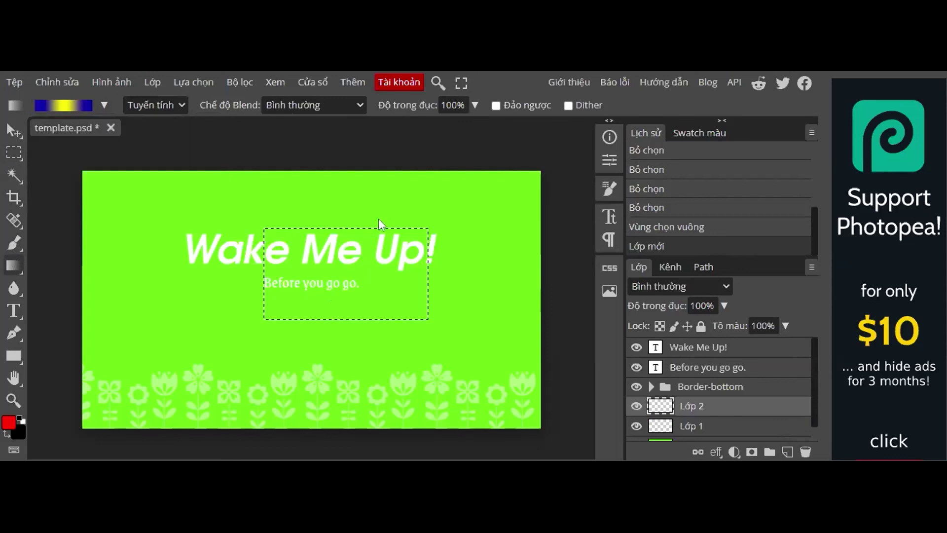
pyautogui.moveTo(380, 223); pyautogui.dragTo(298, 335)
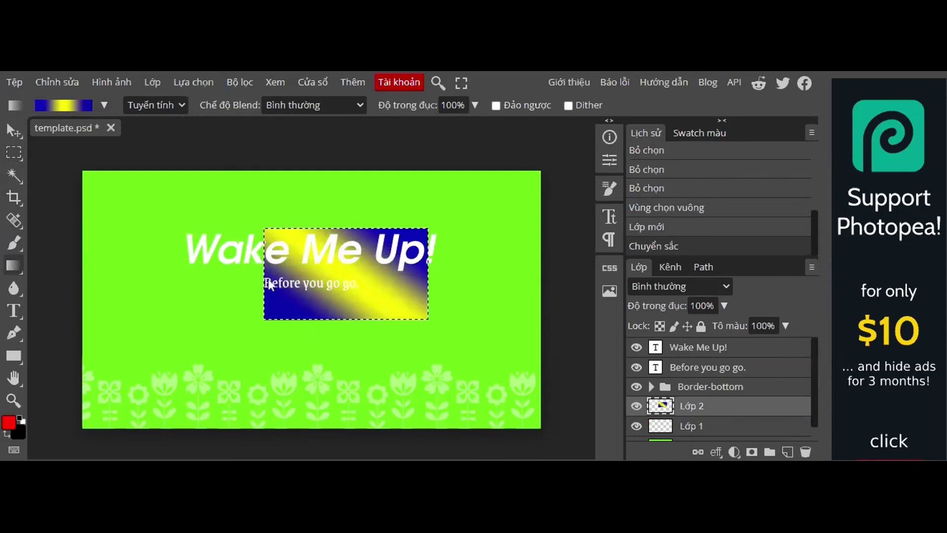
pyautogui.moveTo(246, 280); pyautogui.dragTo(468, 279)
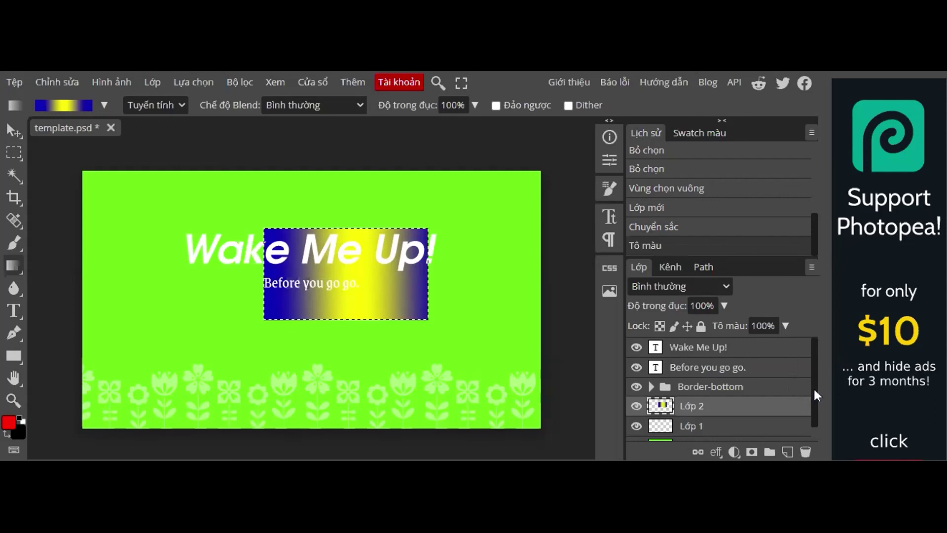
pyautogui.moveTo(814, 392); pyautogui.dragTo(816, 427)
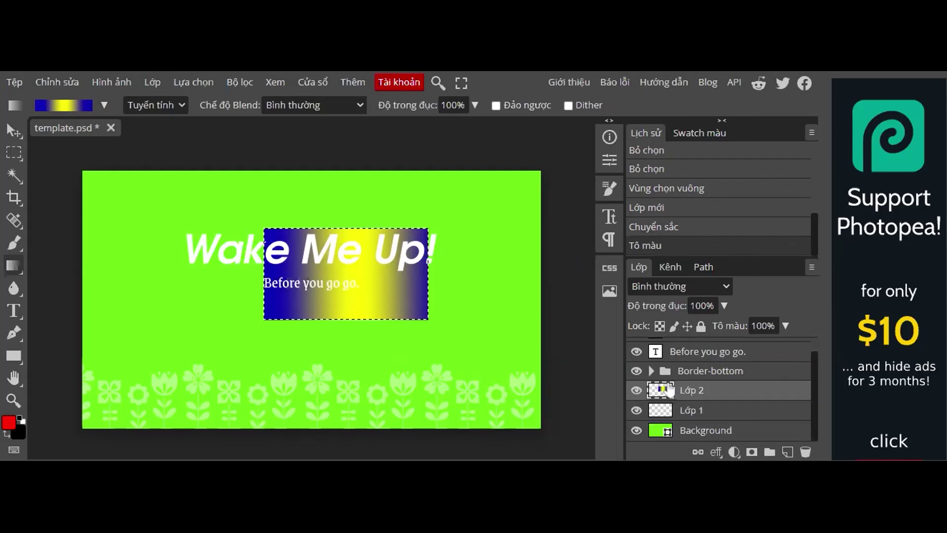
# Bring Lớp 2 to front, move Lớp 1 above it, and deselect.
pyautogui.scroll(1, 668, 390)
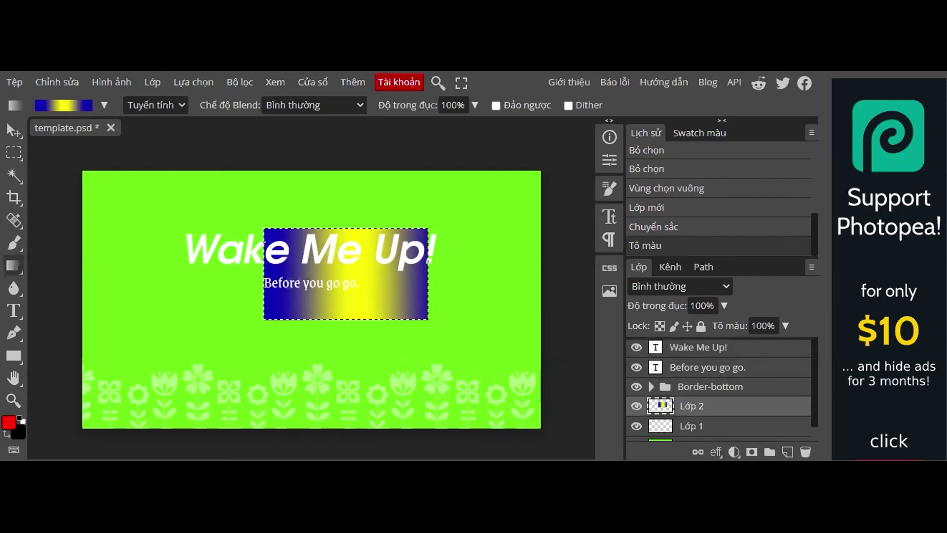
pyautogui.hotkey('ctrl', 'shift', ']')
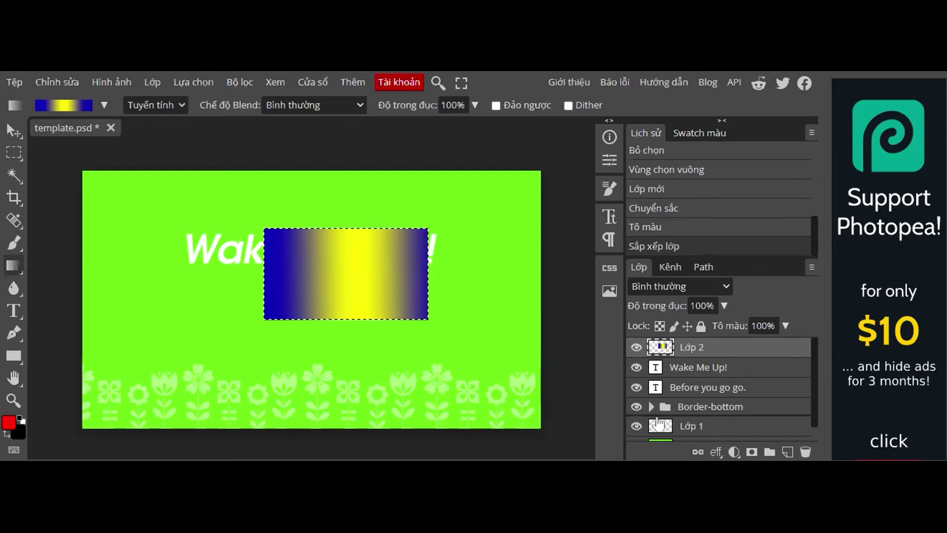
pyautogui.moveTo(659, 423); pyautogui.dragTo(657, 348)
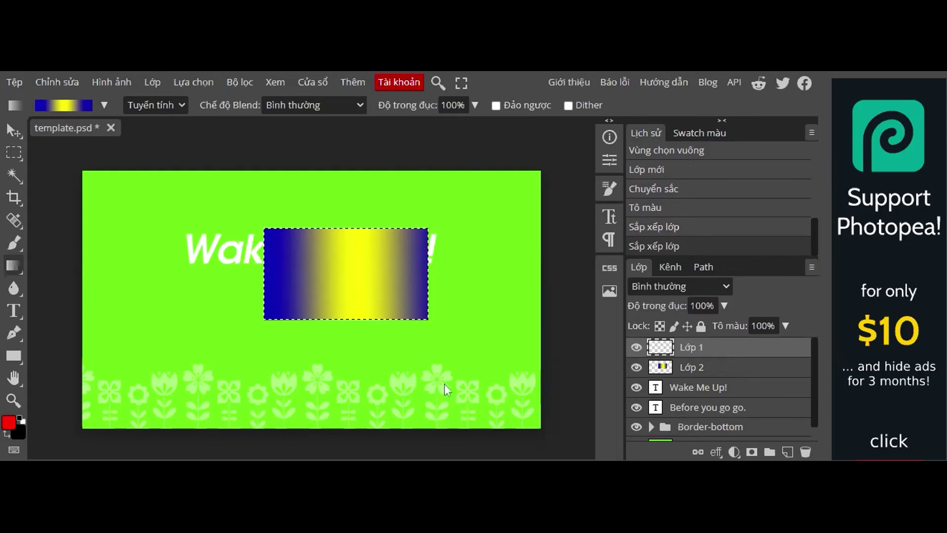
pyautogui.hotkey('ctrl', 'd')
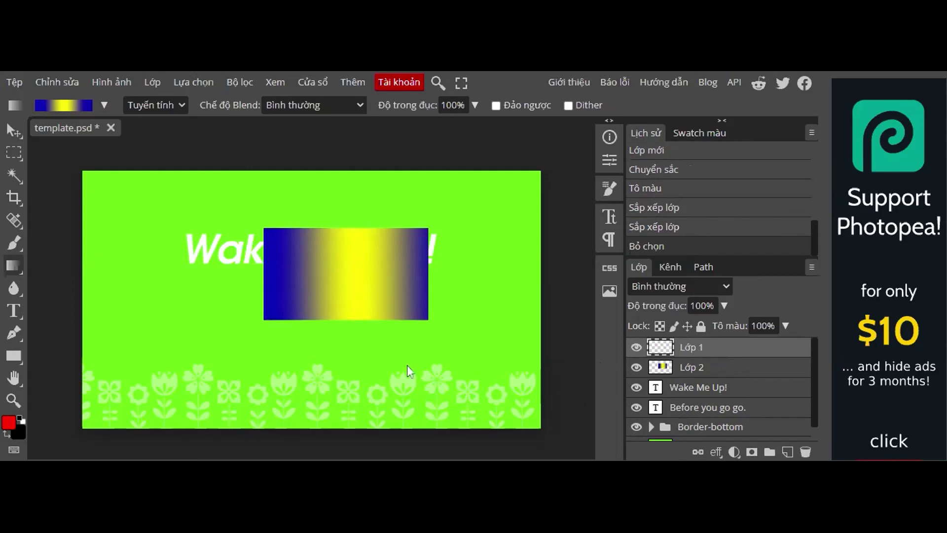
pyautogui.click(17, 154)
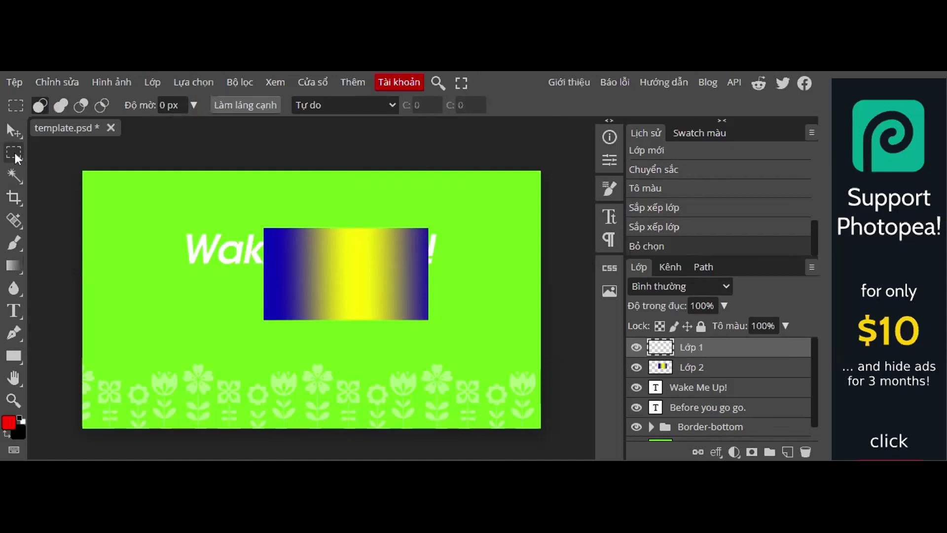
# Discard a stray rectangular selection and switch to the Elliptical Marquee.
pyautogui.moveTo(185, 230)
pyautogui.mouseDown()
pyautogui.moveTo(152, 275)
pyautogui.moveTo(141, 266)
pyautogui.moveTo(128, 281)
pyautogui.mouseUp()
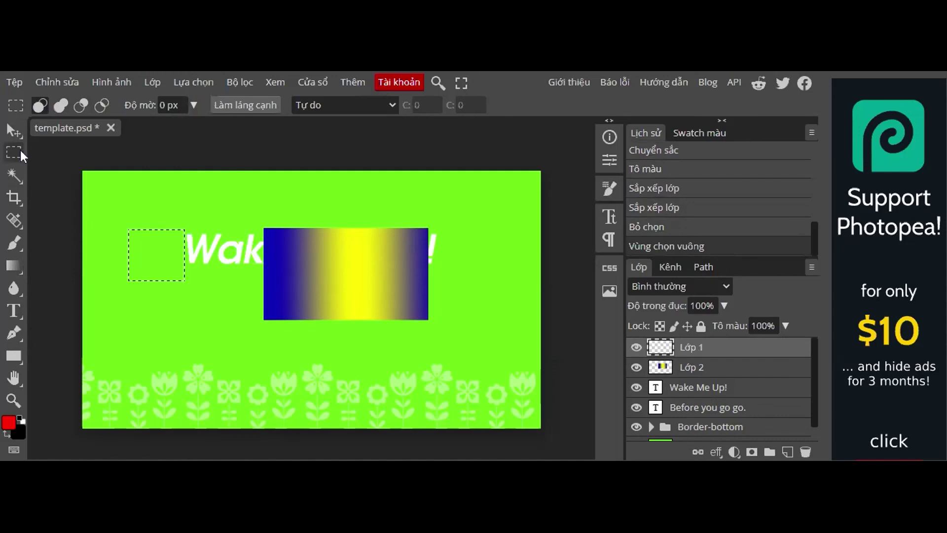
pyautogui.click(147, 249)
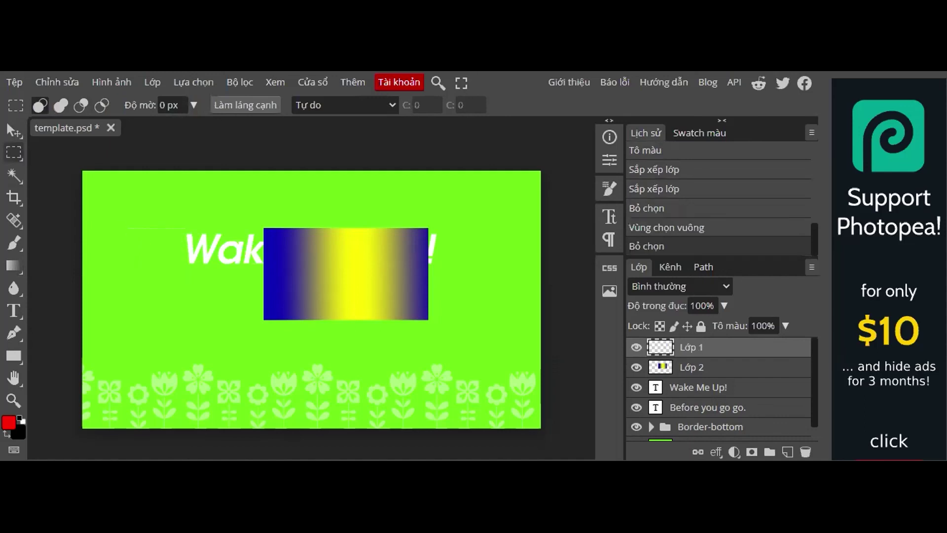
pyautogui.click(14, 175)
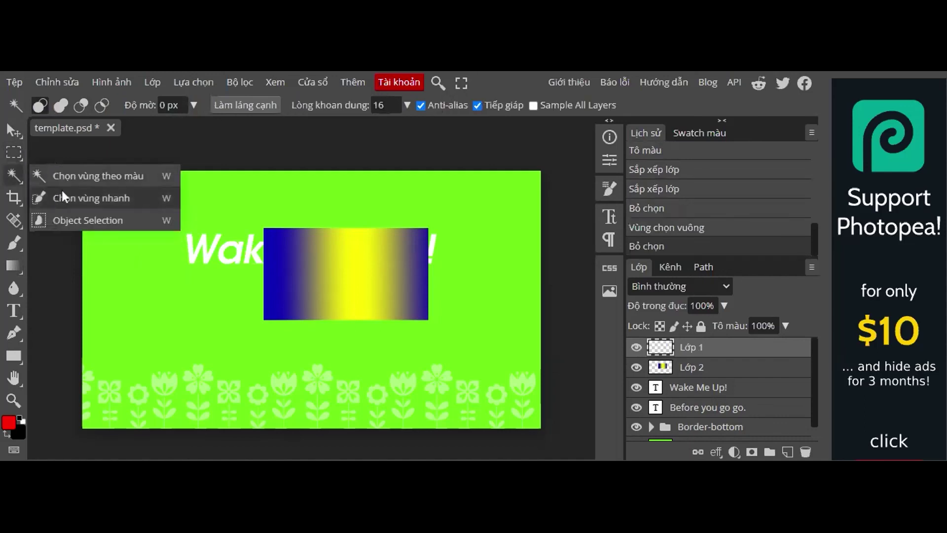
pyautogui.click(18, 152)
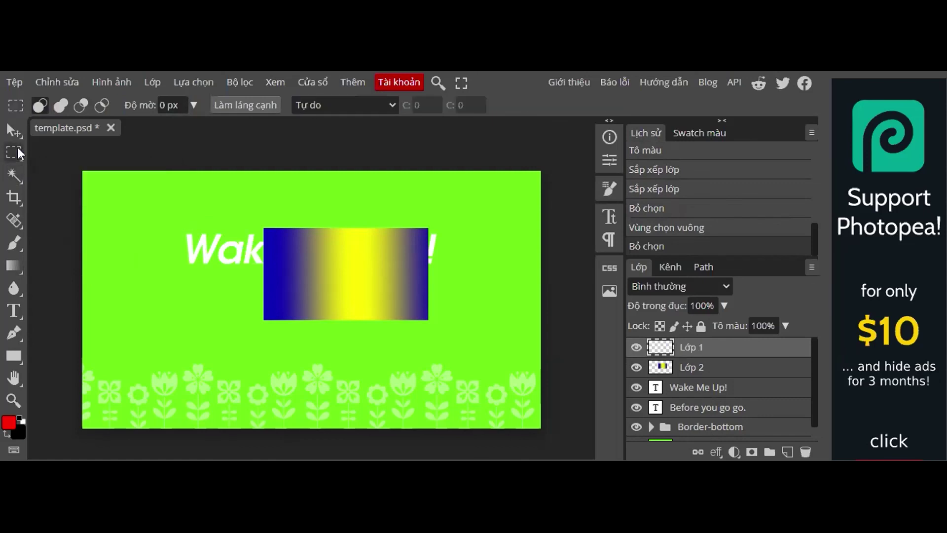
pyautogui.click(18, 149)
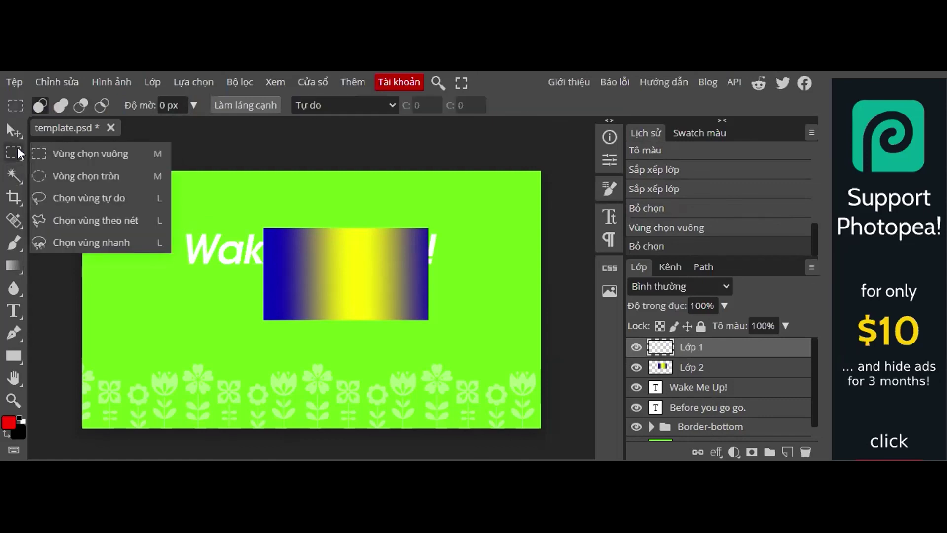
pyautogui.click(61, 178)
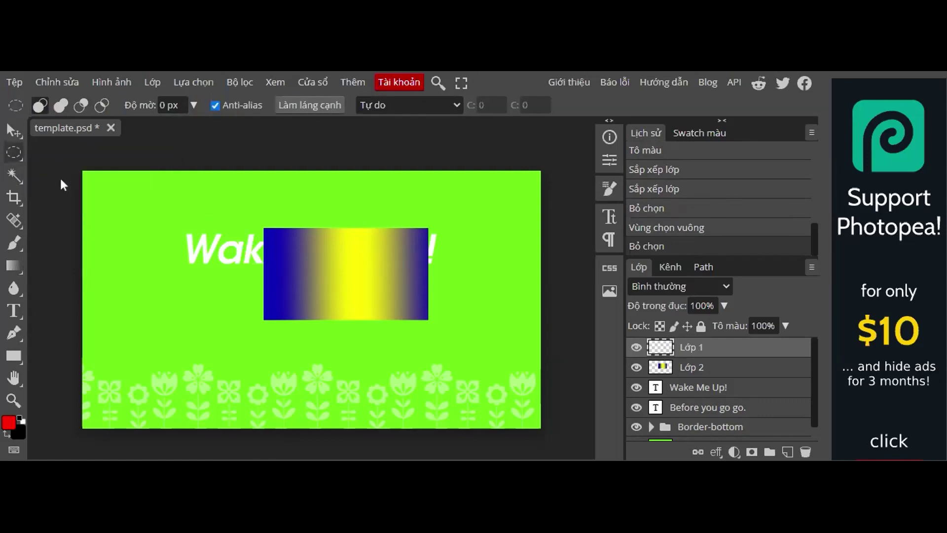
# Draw a circular selection left of the Wake Me Up! headline and nudge it lower-right.
pyautogui.moveTo(126, 212)
pyautogui.mouseDown()
pyautogui.moveTo(141, 257)
pyautogui.moveTo(117, 265)
pyautogui.mouseUp()
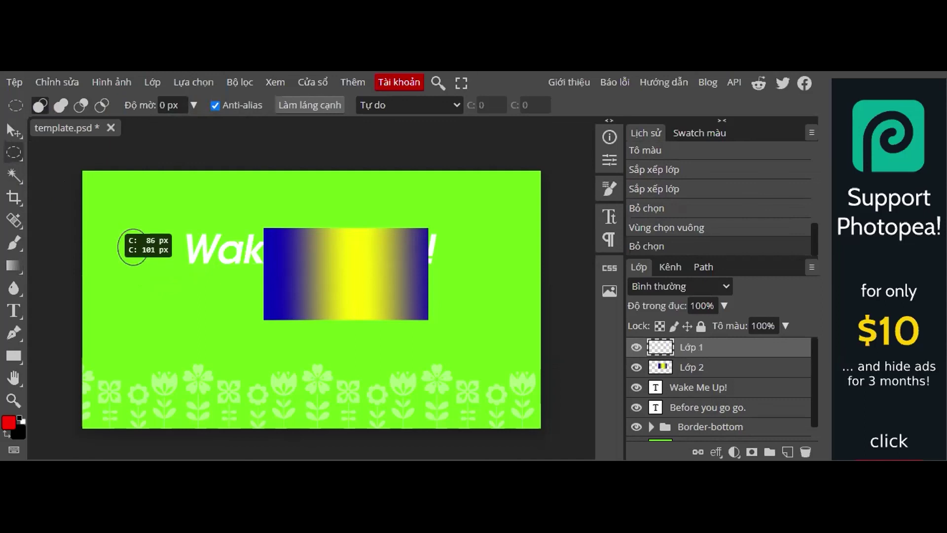
pyautogui.moveTo(117, 229); pyautogui.dragTo(117, 228)
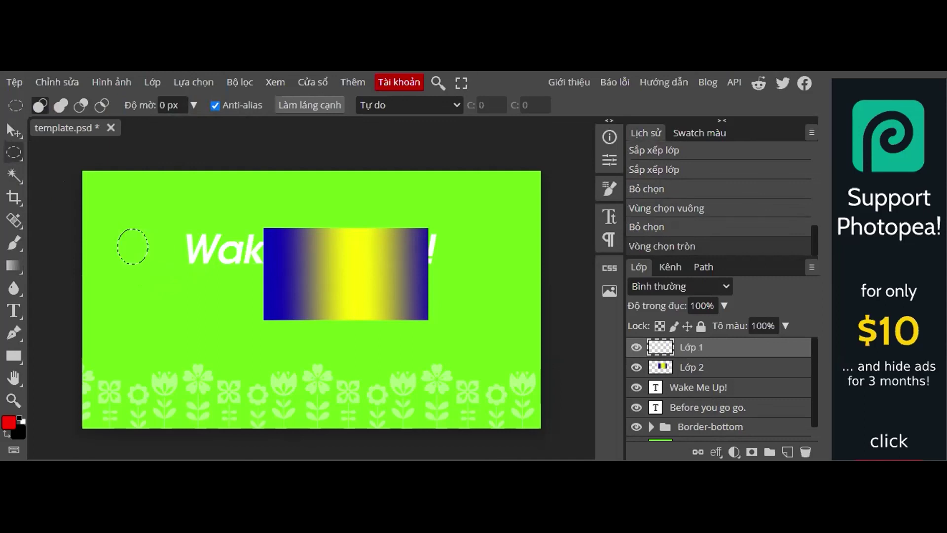
pyautogui.press('shift')
pyautogui.press('shift')
pyautogui.click(135, 243)
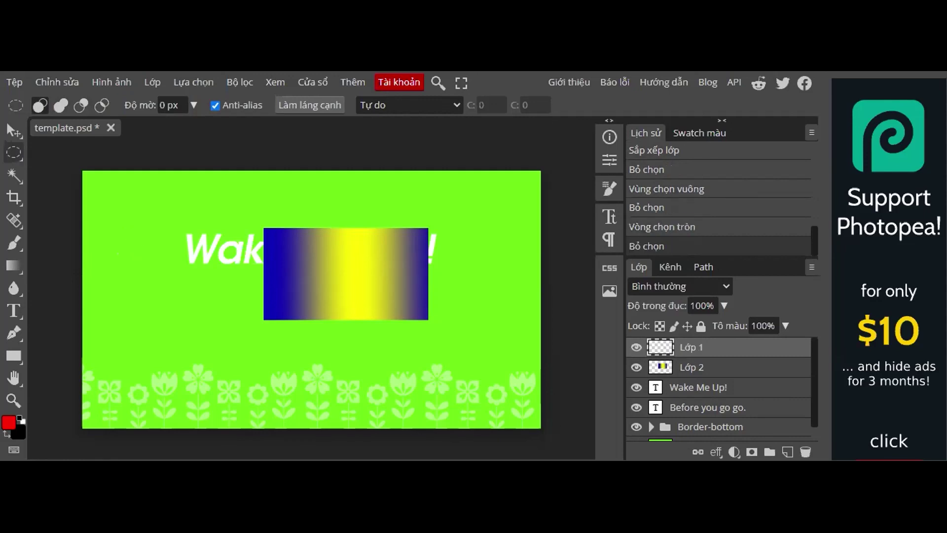
pyautogui.press('shift')
pyautogui.hotkey('ctrl', 'd')
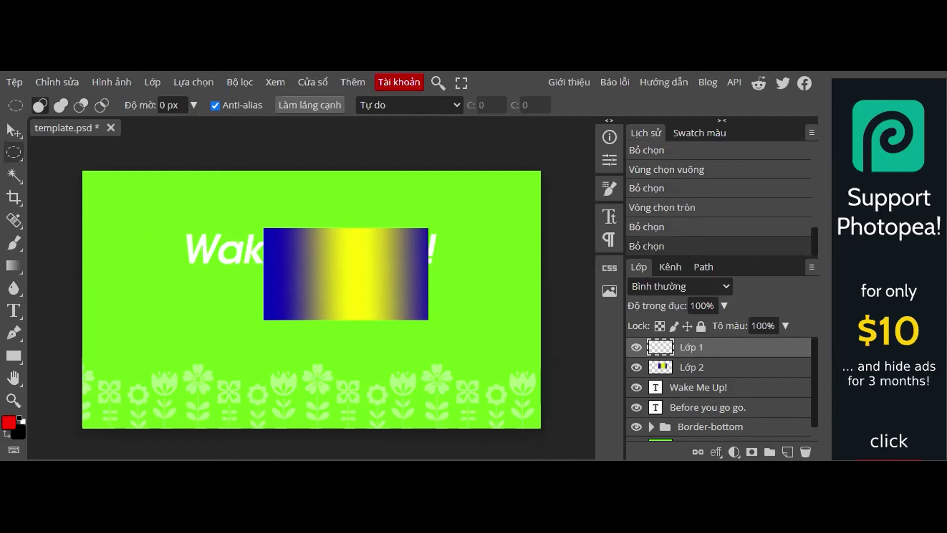
pyautogui.moveTo(172, 209); pyautogui.dragTo(104, 277)
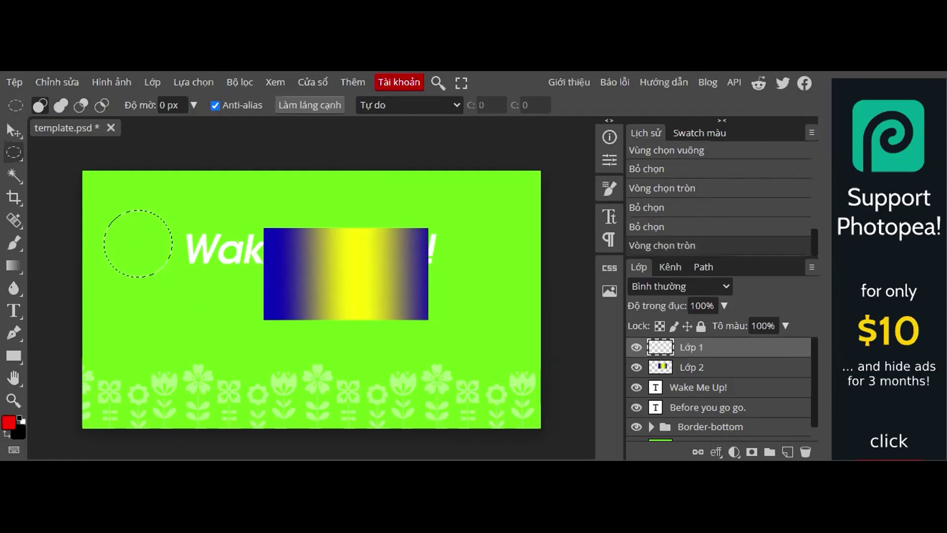
pyautogui.moveTo(132, 248); pyautogui.dragTo(137, 260)
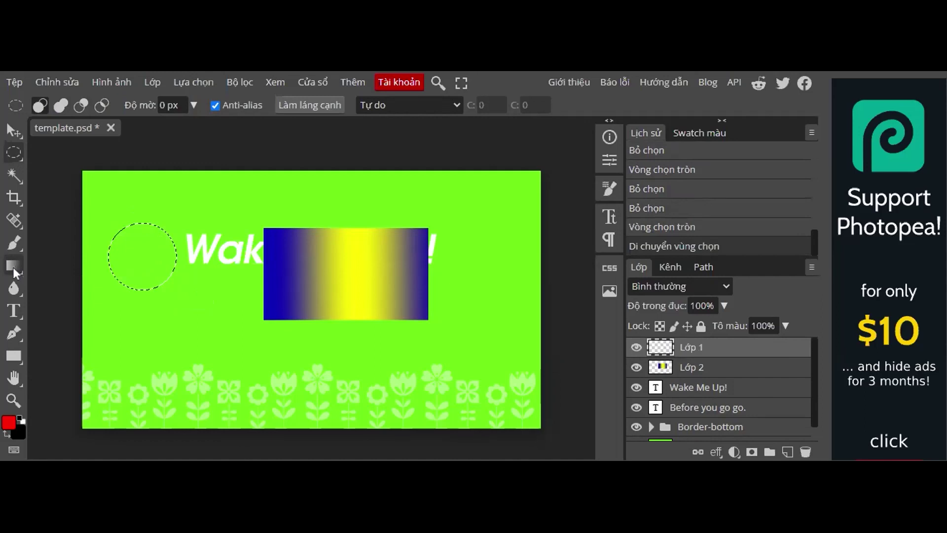
# Add a new empty layer and choose the pale blue and gold gradient preset.
pyautogui.click(13, 267)
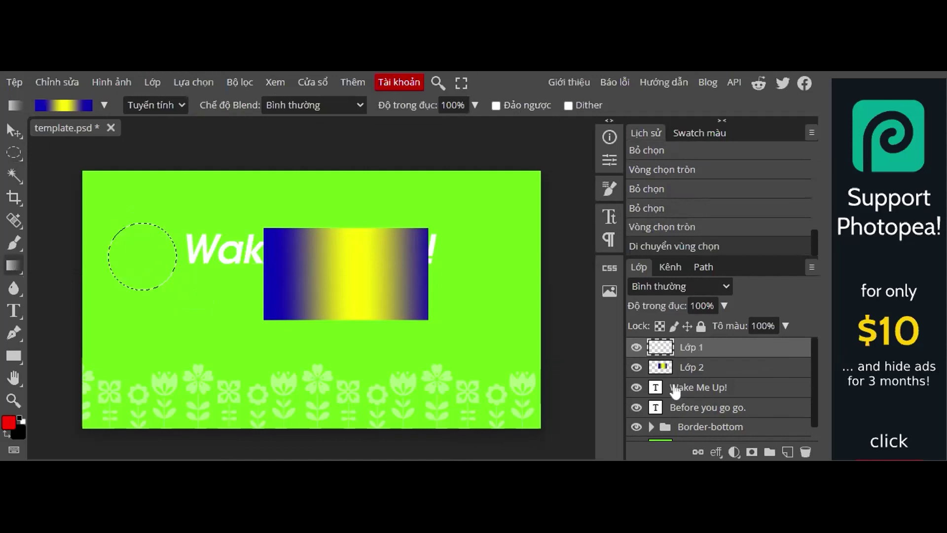
pyautogui.click(786, 453)
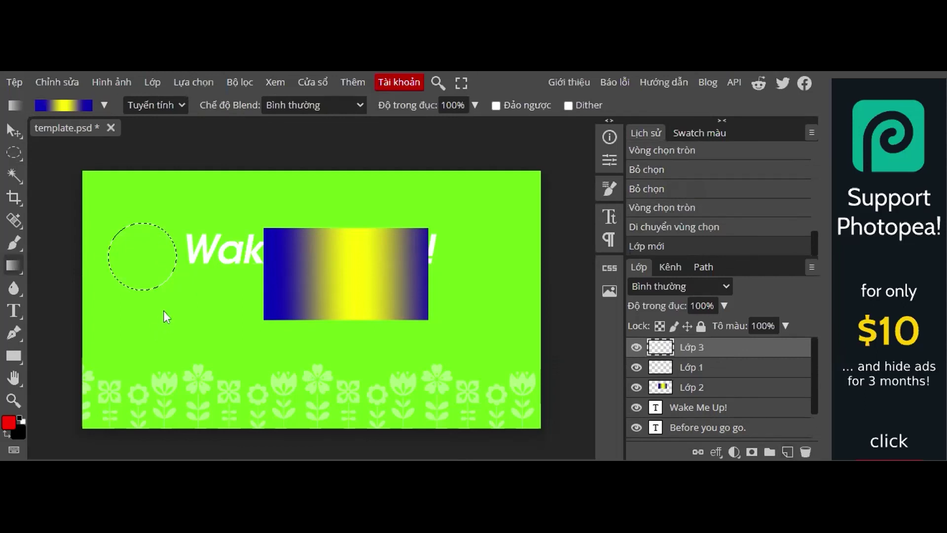
pyautogui.rightClick(12, 265)
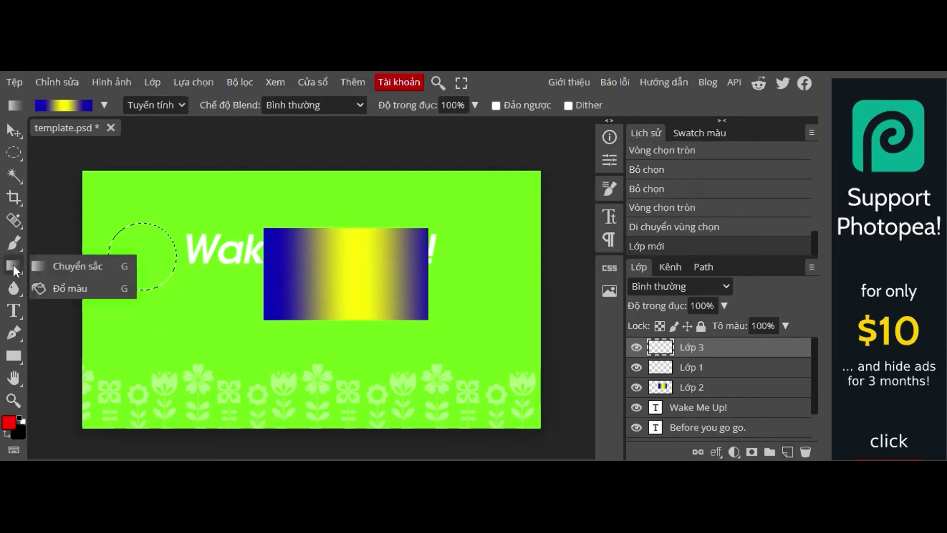
pyautogui.click(67, 267)
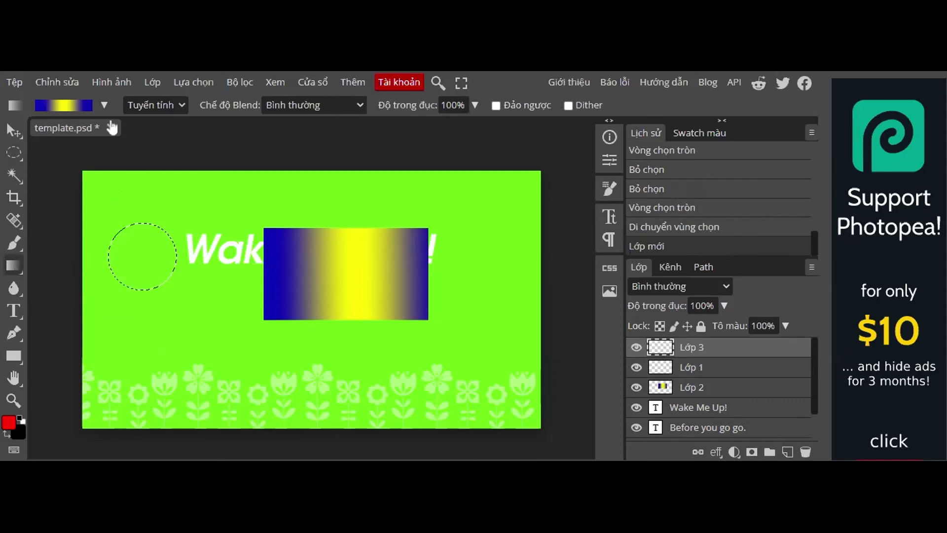
pyautogui.click(104, 104)
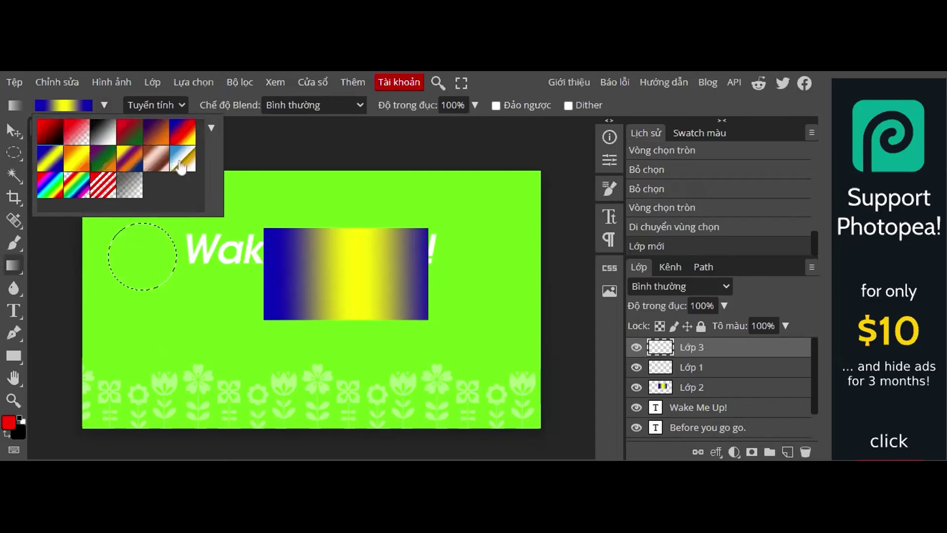
pyautogui.click(180, 167)
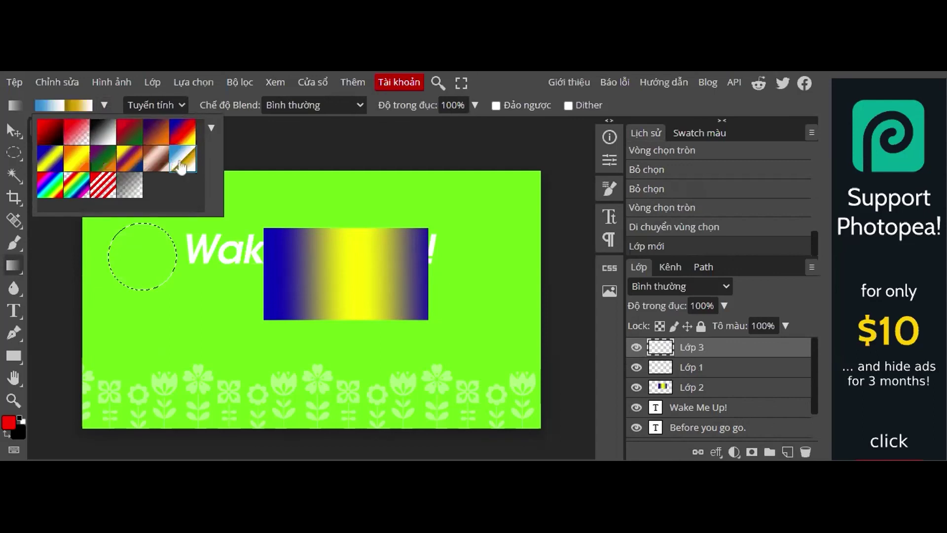
pyautogui.click(134, 257)
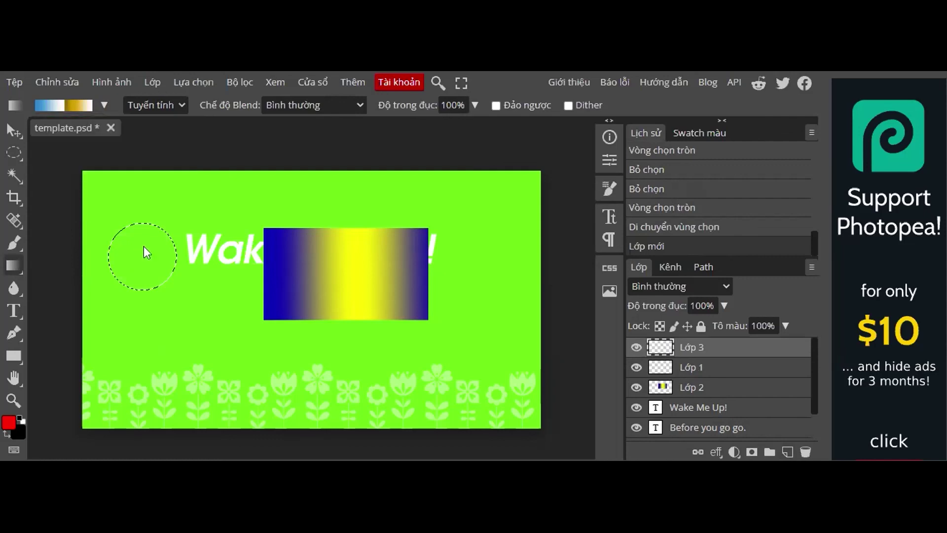
# Fill the circle with a radial gradient dragged from its centre to its edge.
pyautogui.moveTo(137, 240); pyautogui.dragTo(181, 309)
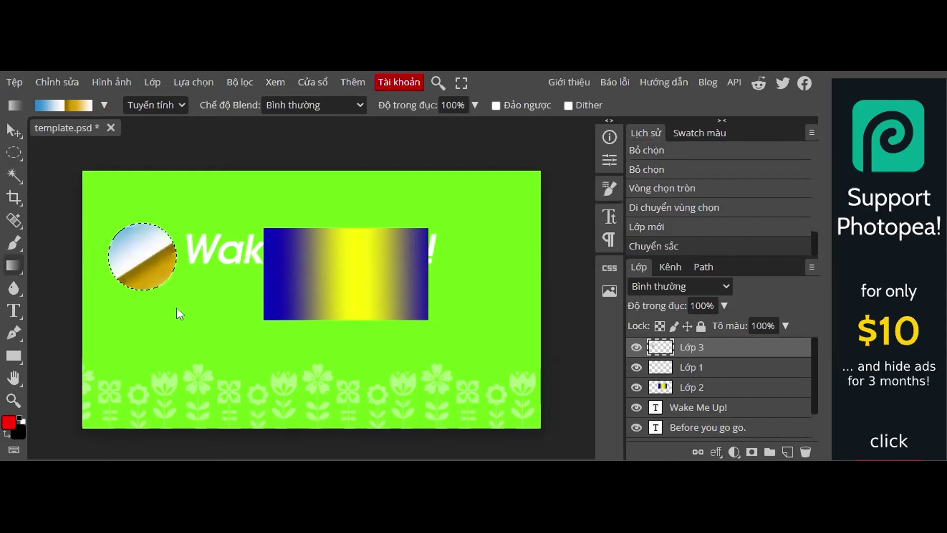
pyautogui.moveTo(110, 260); pyautogui.dragTo(181, 264)
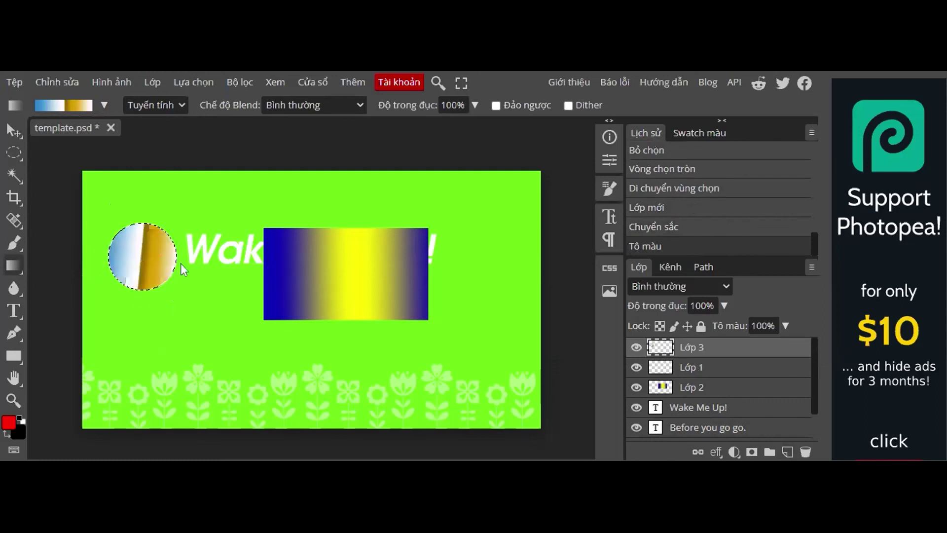
pyautogui.click(172, 112)
pyautogui.click(160, 132)
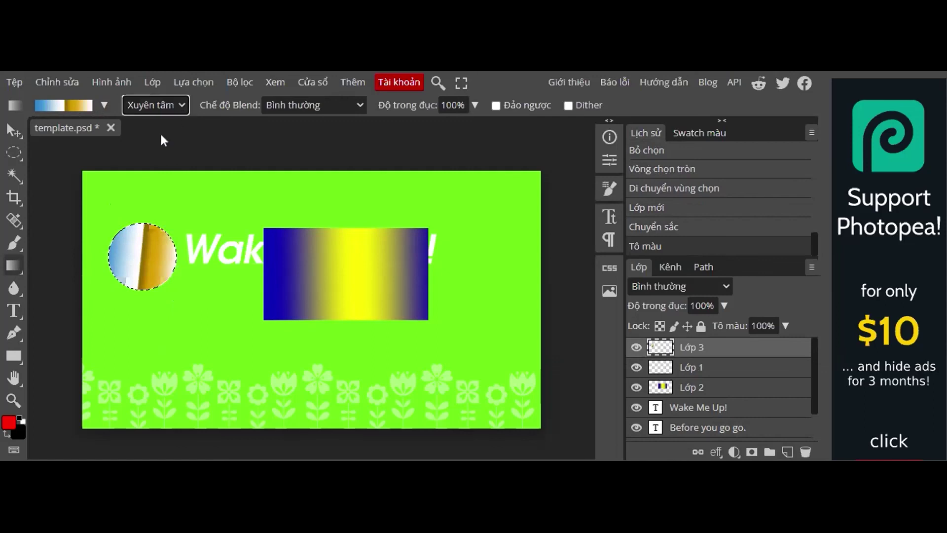
pyautogui.click(145, 253)
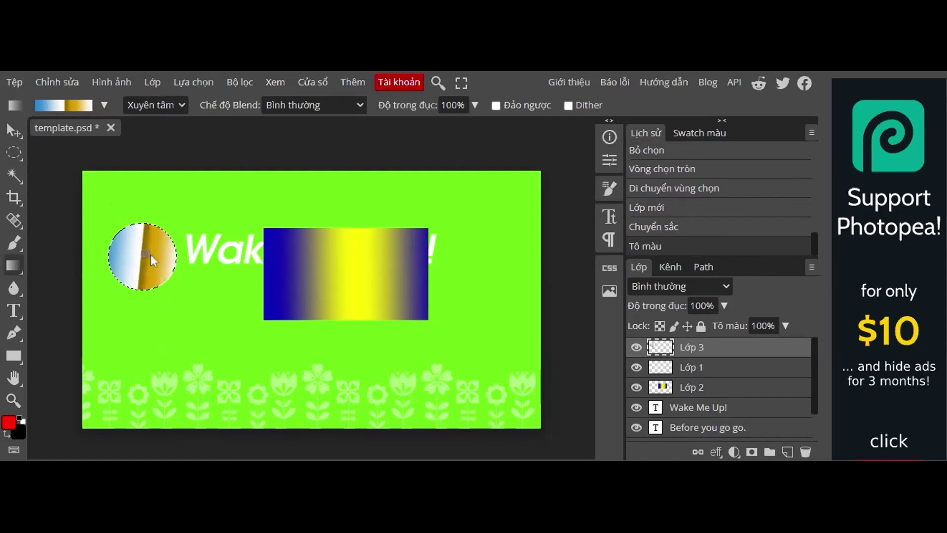
pyautogui.moveTo(144, 254); pyautogui.dragTo(180, 256)
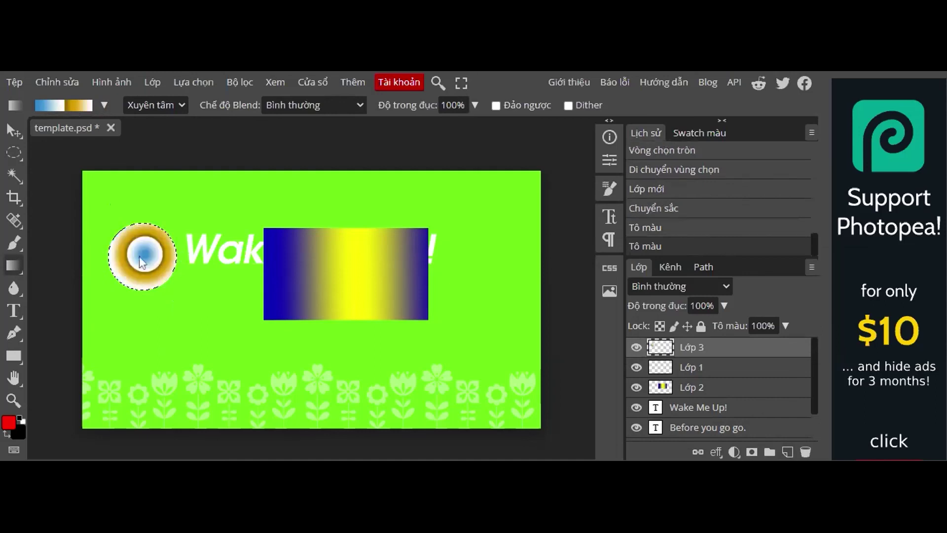
pyautogui.moveTo(139, 256); pyautogui.dragTo(116, 270)
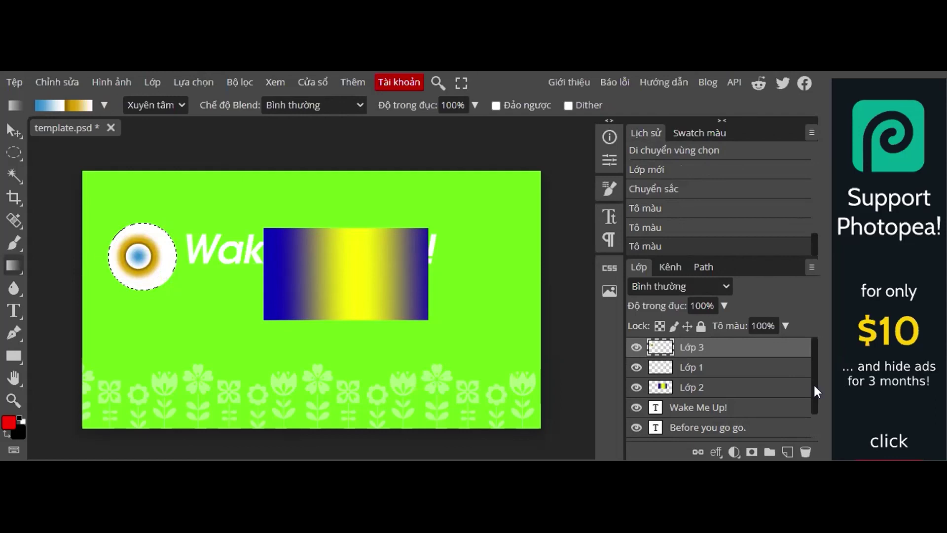
pyautogui.moveTo(814, 387); pyautogui.dragTo(813, 420)
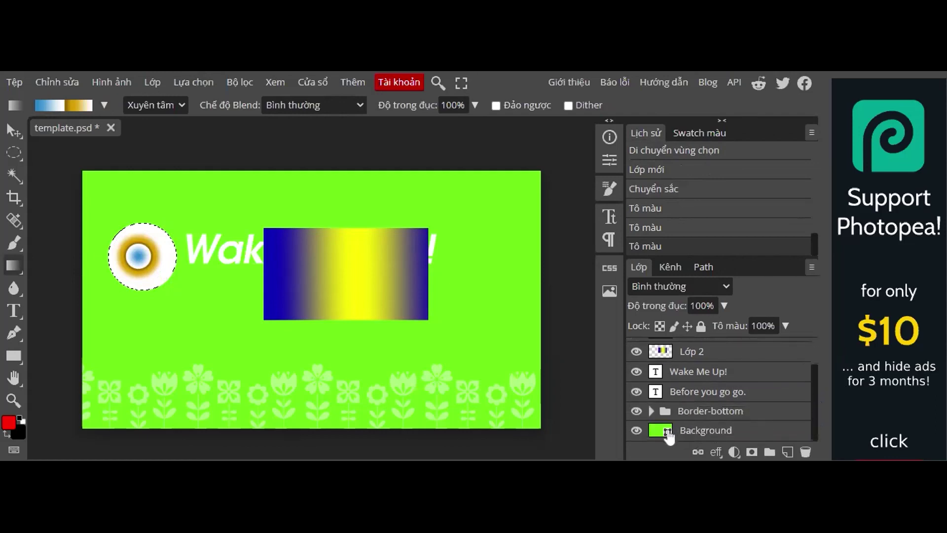
# Create layer Lớp 4 above Border-bottom, then select the Background layer and the whole canvas.
pyautogui.click(668, 437)
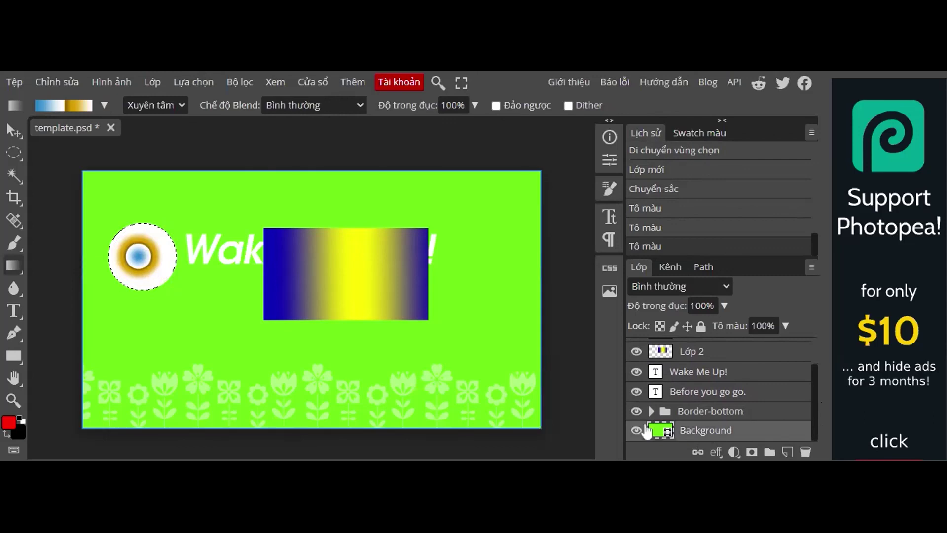
pyautogui.moveTo(810, 432); pyautogui.dragTo(710, 410)
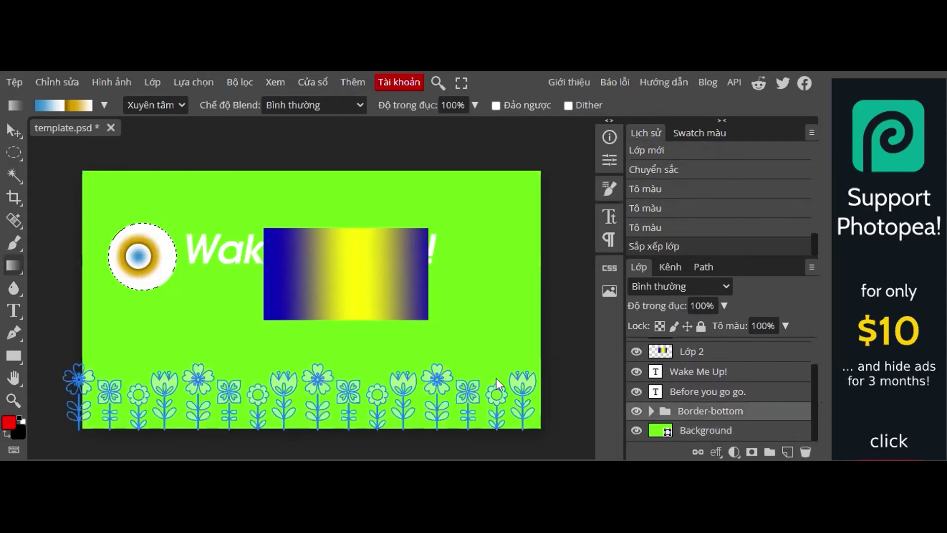
pyautogui.click(356, 400)
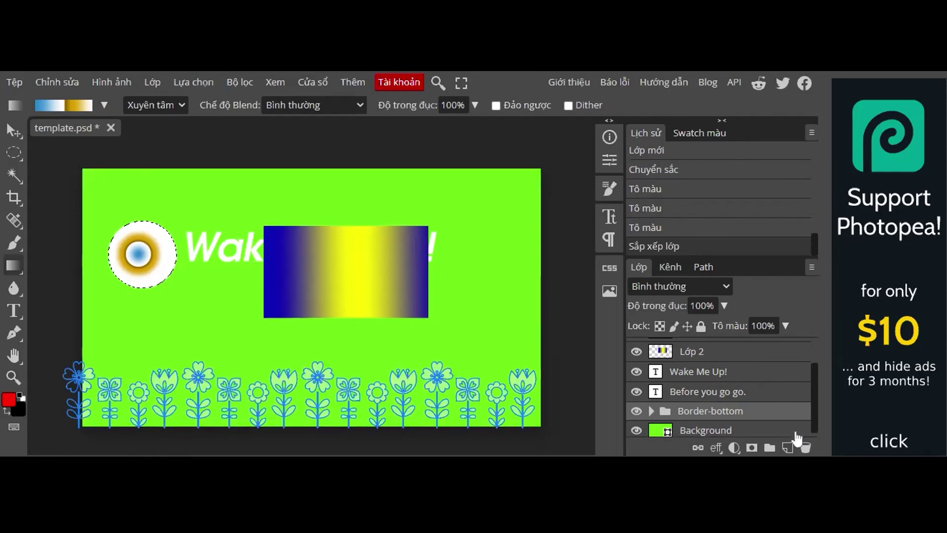
pyautogui.click(788, 445)
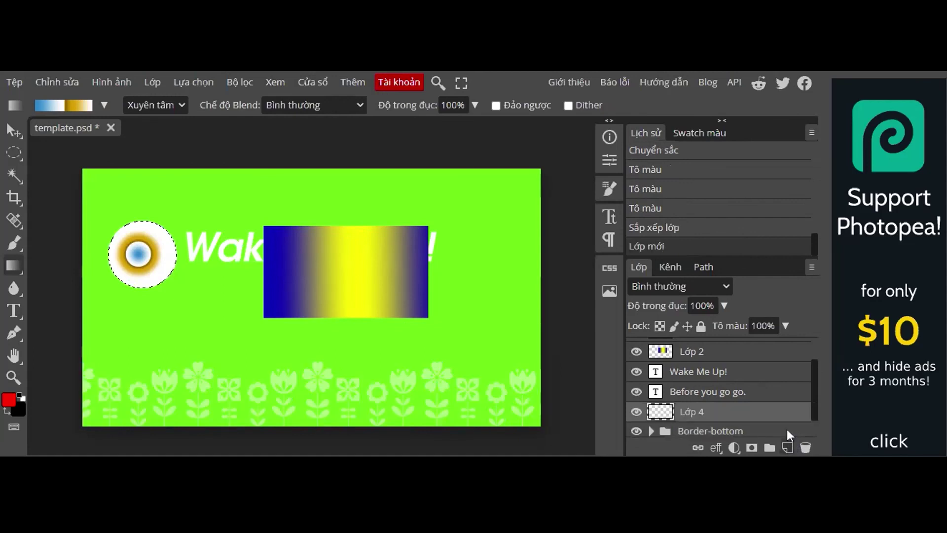
pyautogui.moveTo(811, 402); pyautogui.dragTo(815, 426)
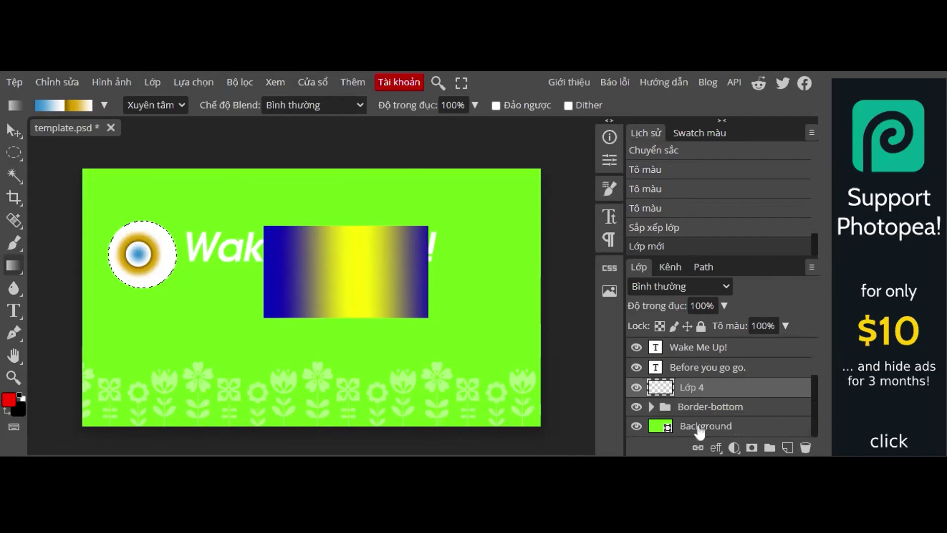
pyautogui.click(666, 428)
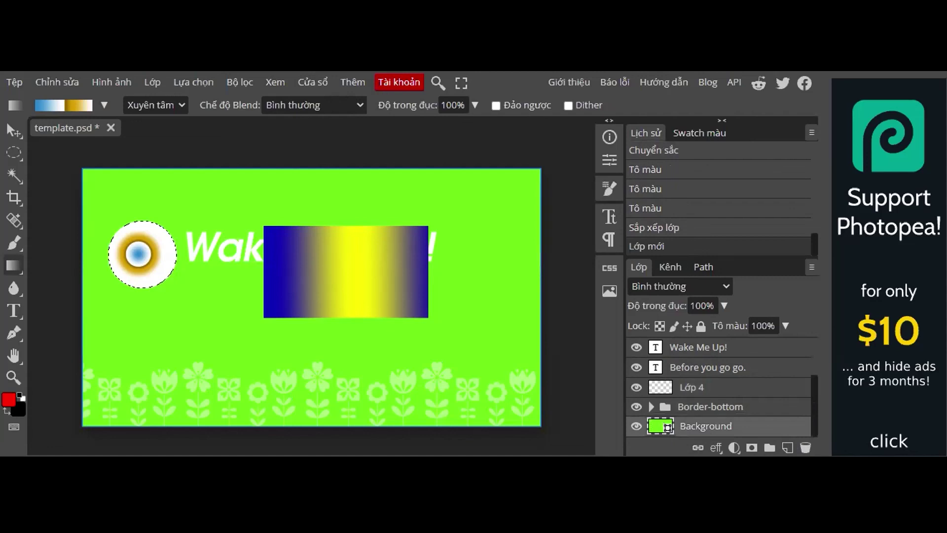
pyautogui.keyDown('ctrl'); pyautogui.click(667, 427); pyautogui.keyUp('ctrl')
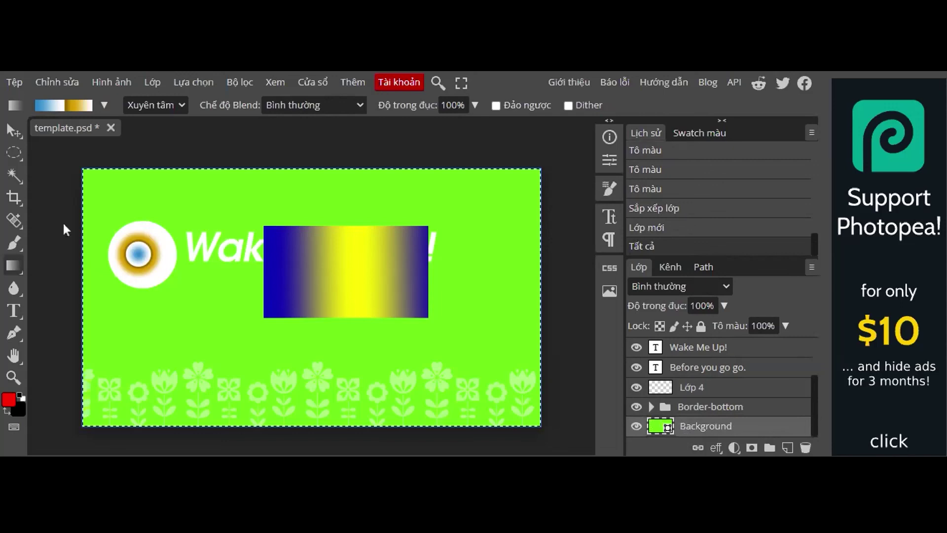
# Open the current gradient in the Gradient Editor, then close it unchanged.
pyautogui.rightClick(15, 269)
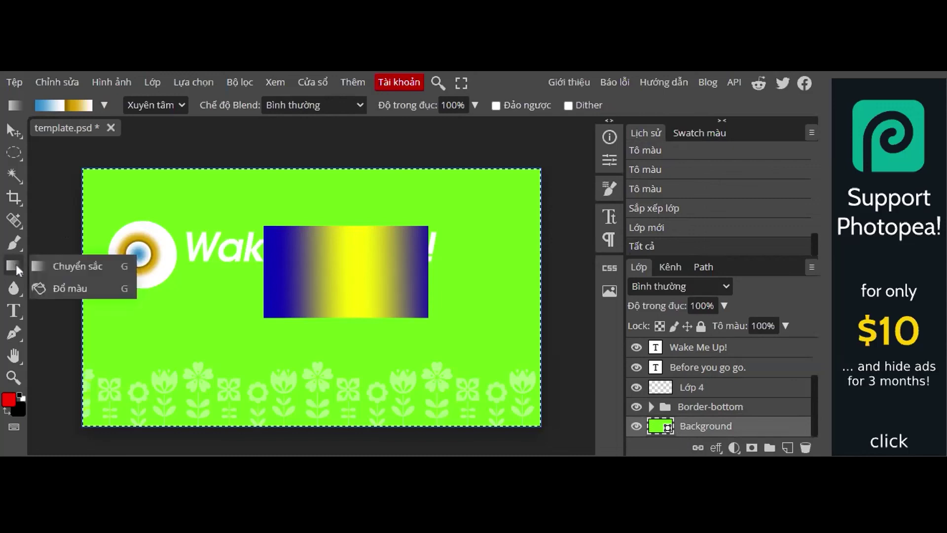
pyautogui.click(42, 265)
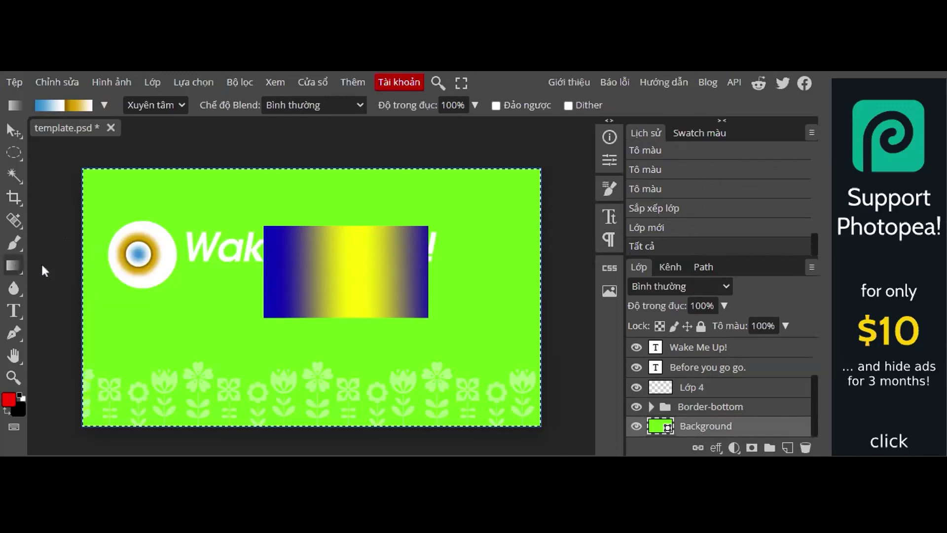
pyautogui.click(104, 103)
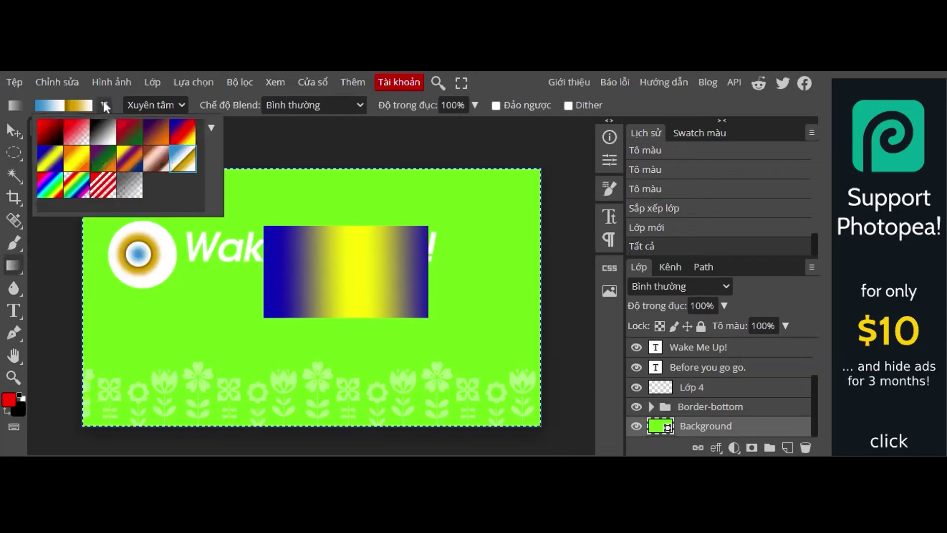
pyautogui.click(66, 104)
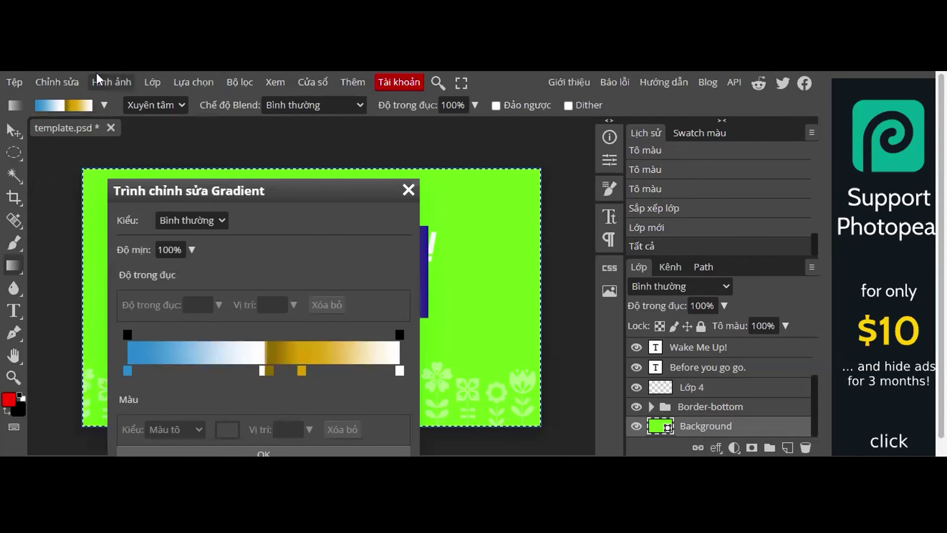
pyautogui.click(408, 190)
# Select the rainbow gradient preset; applying it on the locked Background is refused.
pyautogui.click(105, 105)
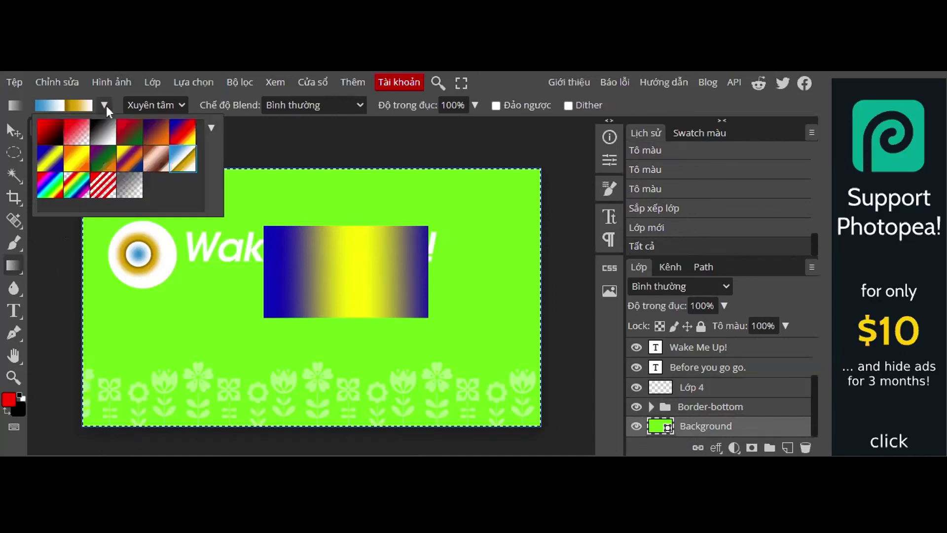
pyautogui.click(131, 185)
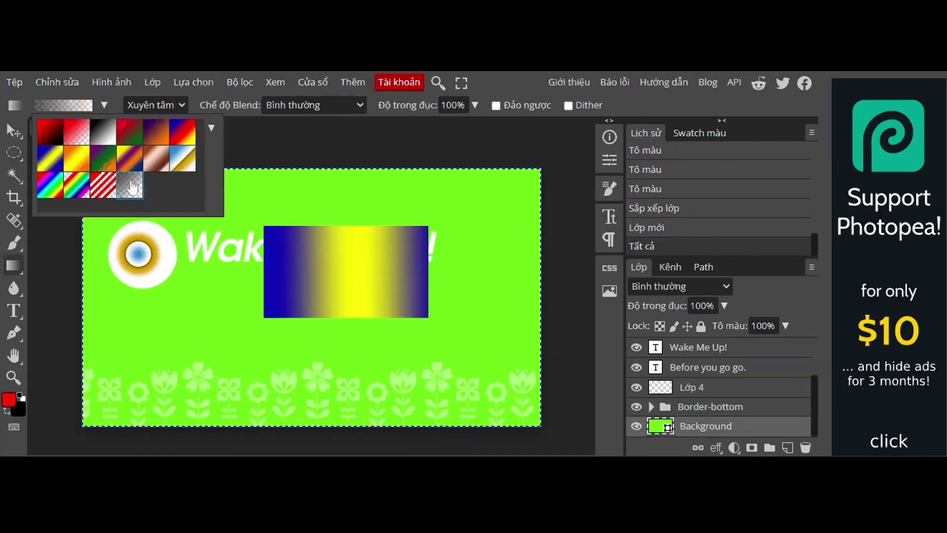
pyautogui.click(195, 295)
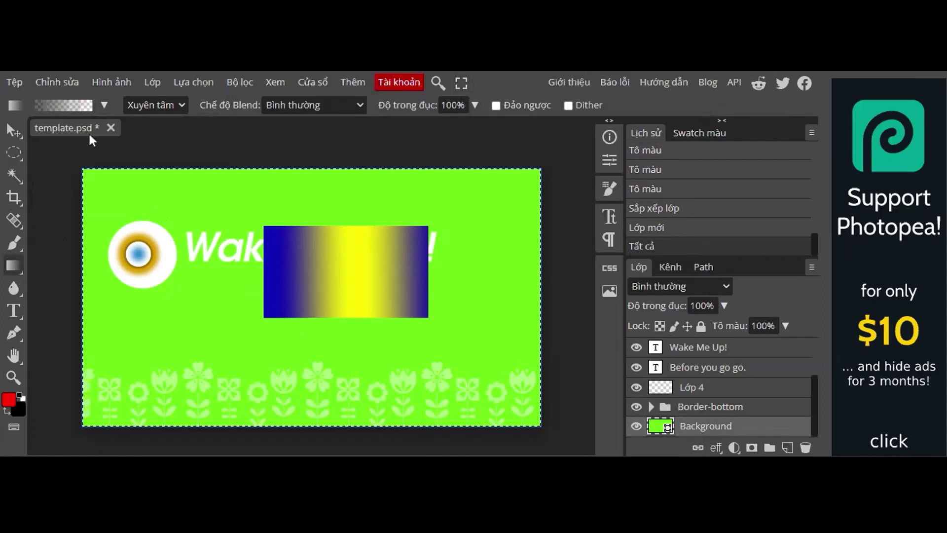
pyautogui.click(103, 106)
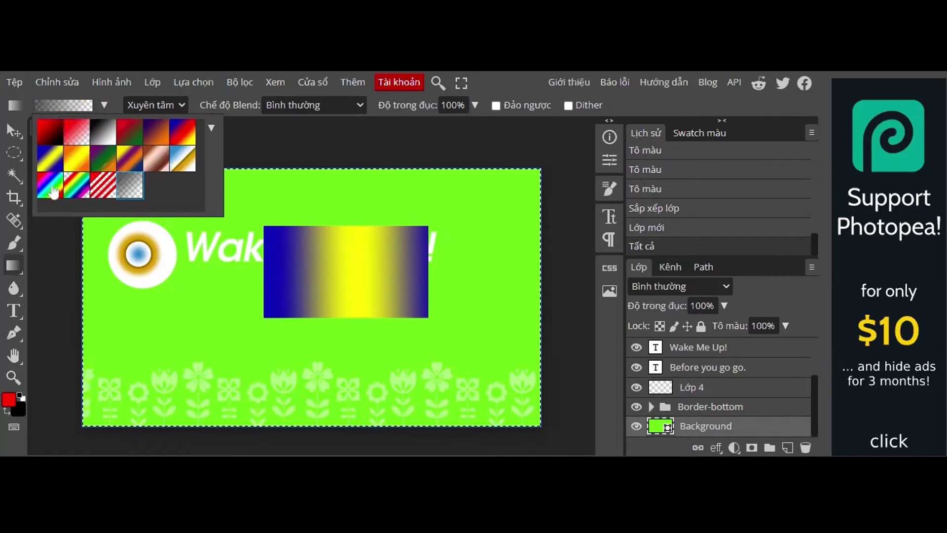
pyautogui.click(52, 192)
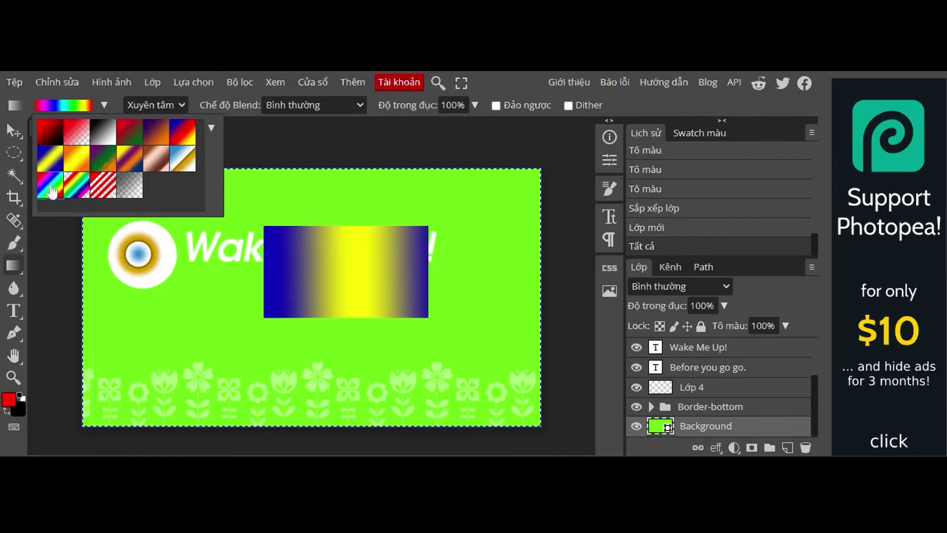
pyautogui.click(223, 297)
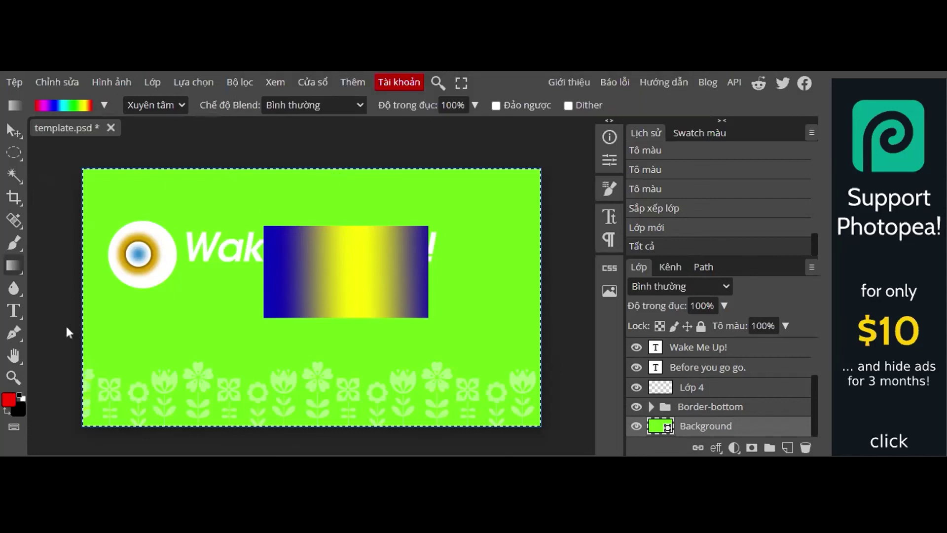
pyautogui.moveTo(68, 332); pyautogui.dragTo(407, 356)
# Rasterize the Background layer and fill it with radial rainbow rings centred below the blue-yellow rectangle.
pyautogui.click(176, 350)
pyautogui.rightClick(711, 430)
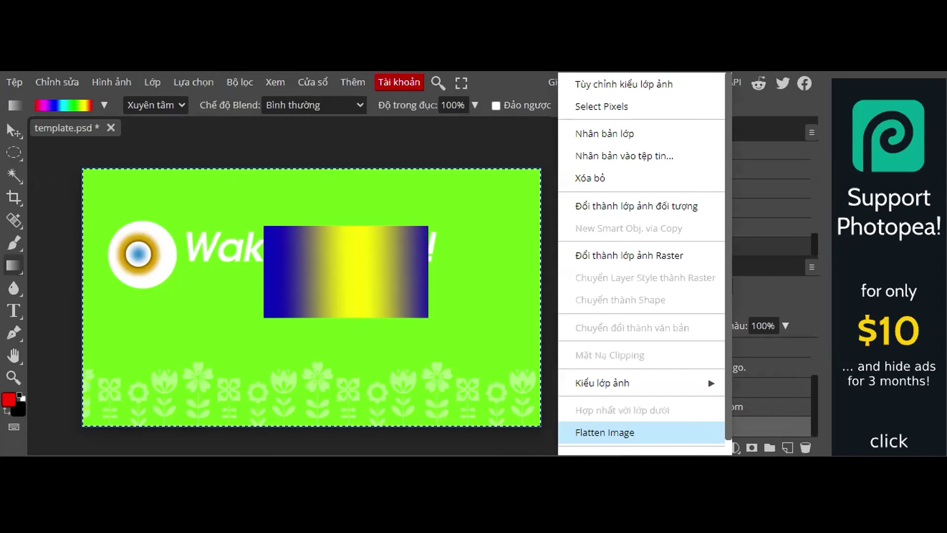
pyautogui.moveTo(602, 383)
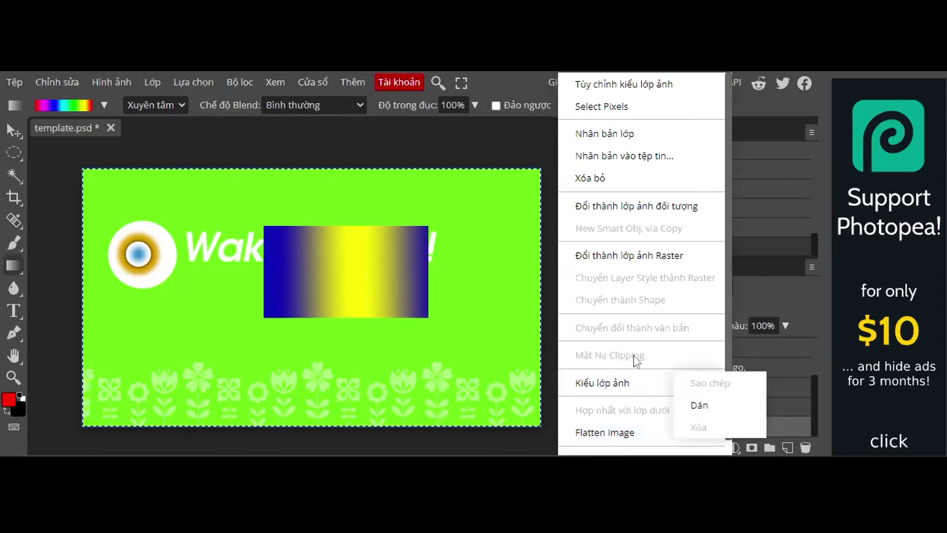
pyautogui.click(629, 254)
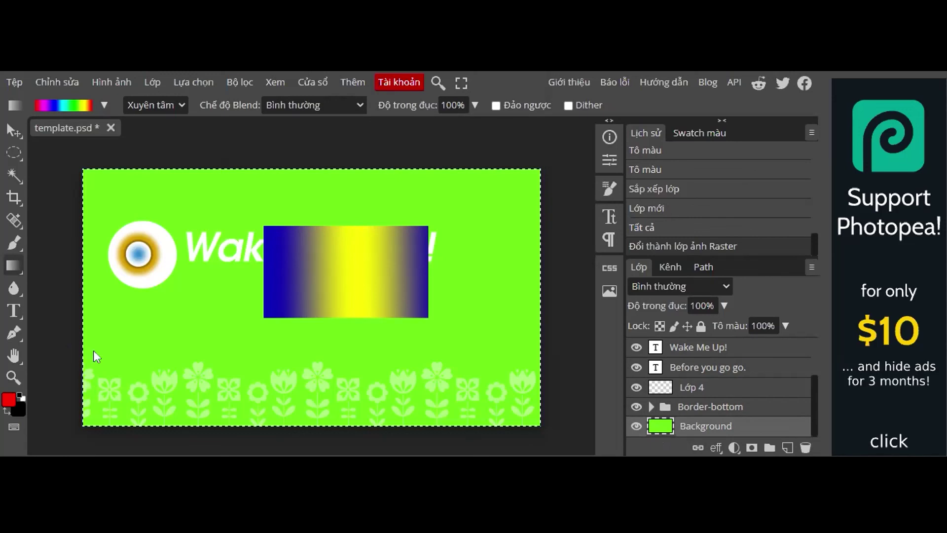
pyautogui.moveTo(69, 343); pyautogui.dragTo(560, 330)
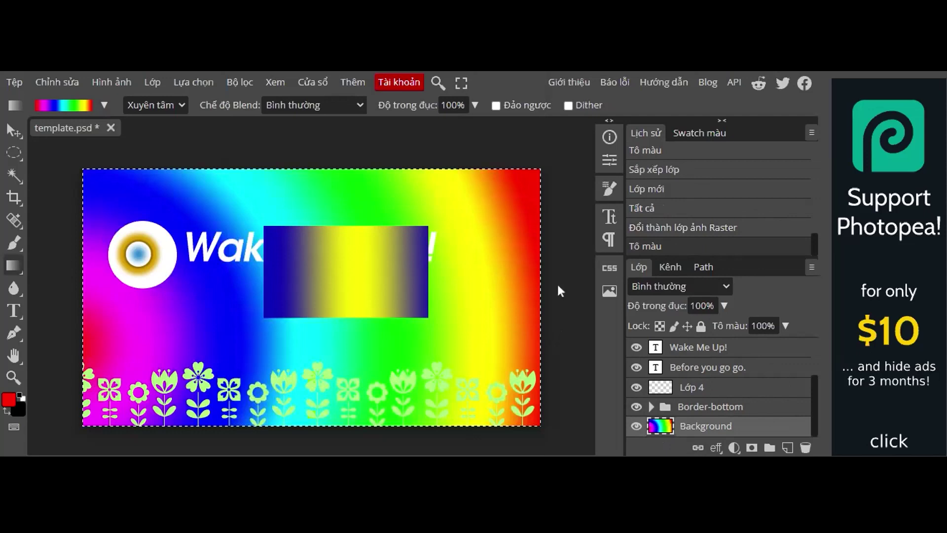
pyautogui.moveTo(558, 288); pyautogui.dragTo(403, 161)
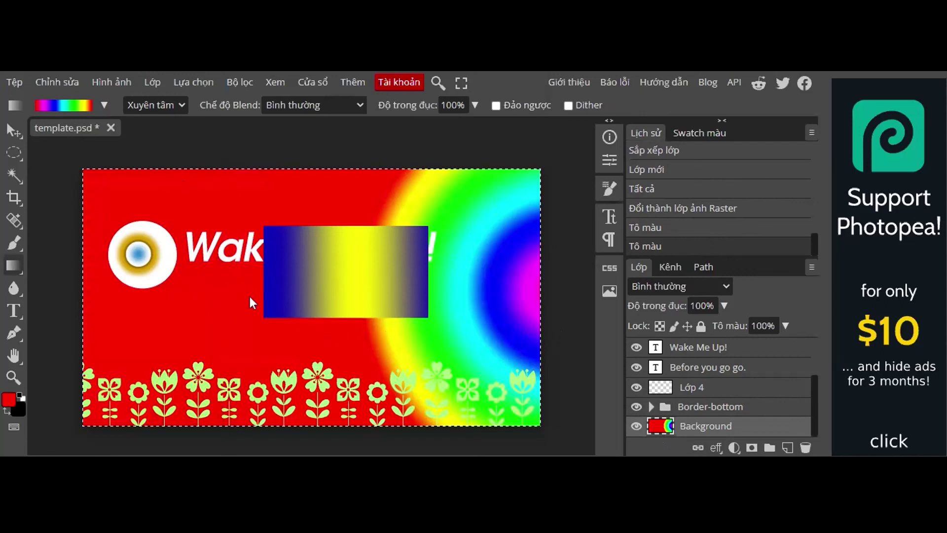
pyautogui.moveTo(241, 277); pyautogui.dragTo(196, 175)
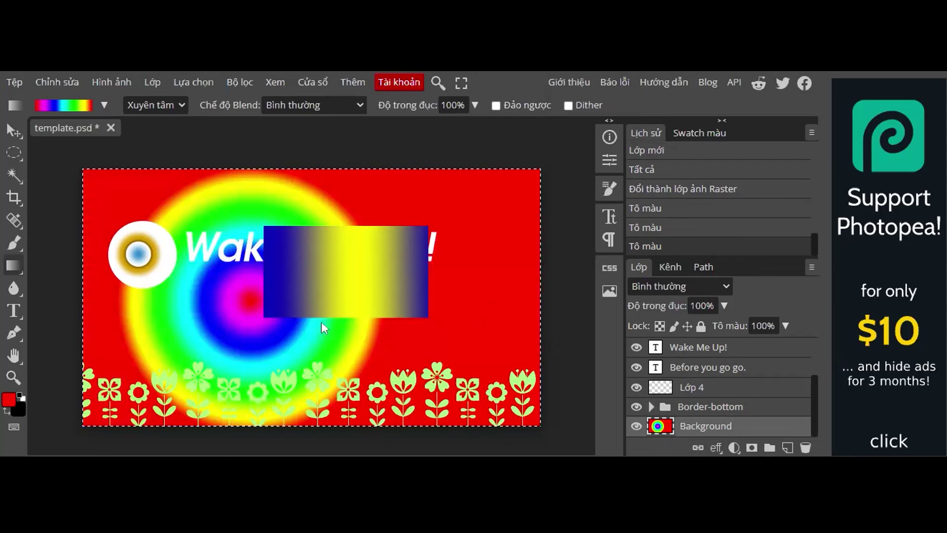
pyautogui.moveTo(320, 321); pyautogui.dragTo(535, 324)
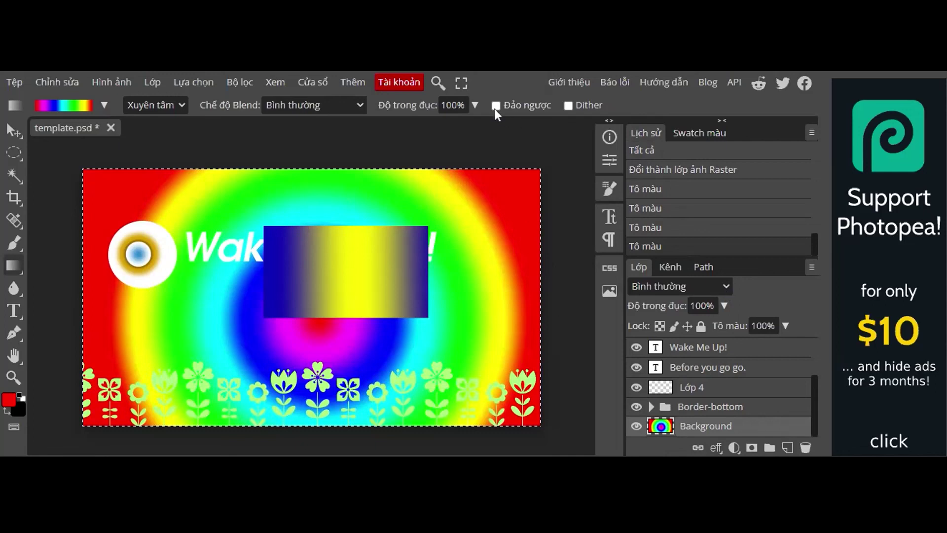
# Uncheck Dither in the gradient options bar.
pyautogui.click(568, 105)
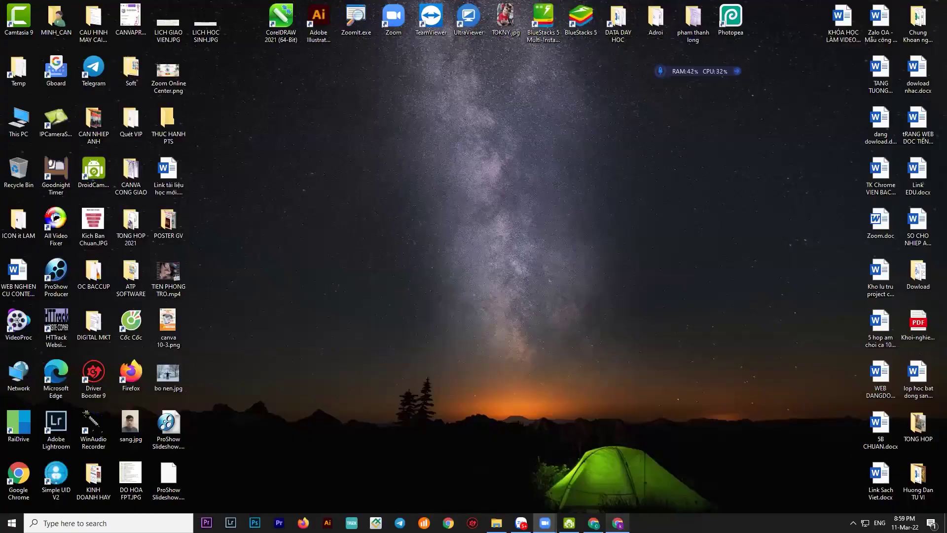
# Finish the red curved pen path and delete that shape layer.
pyautogui.click(617, 523)
pyautogui.moveTo(555, 325); pyautogui.dragTo(598, 298)
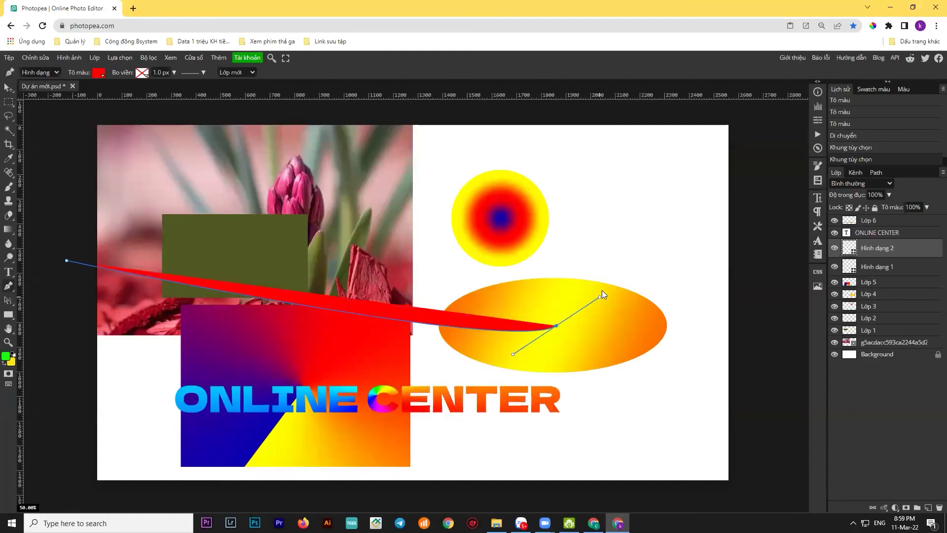
pyautogui.press('Escape')
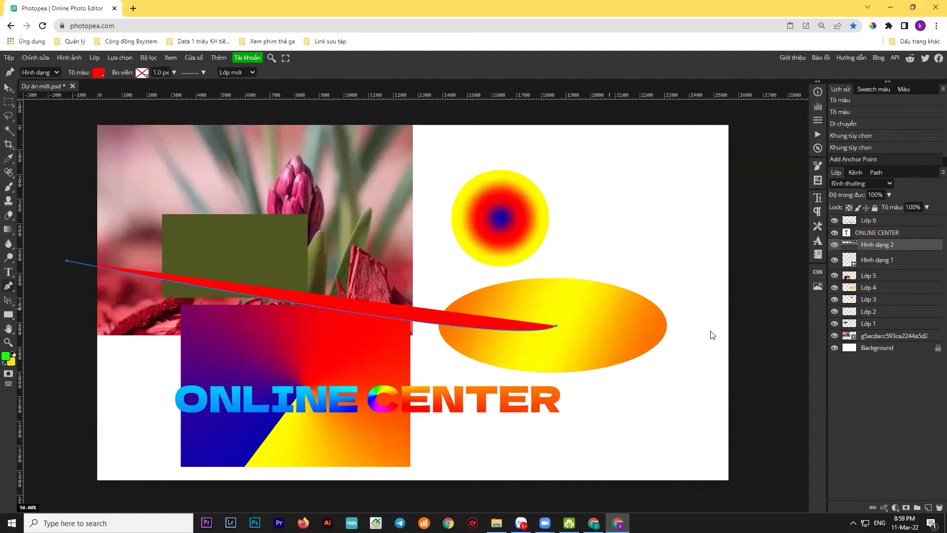
pyautogui.click(9, 87)
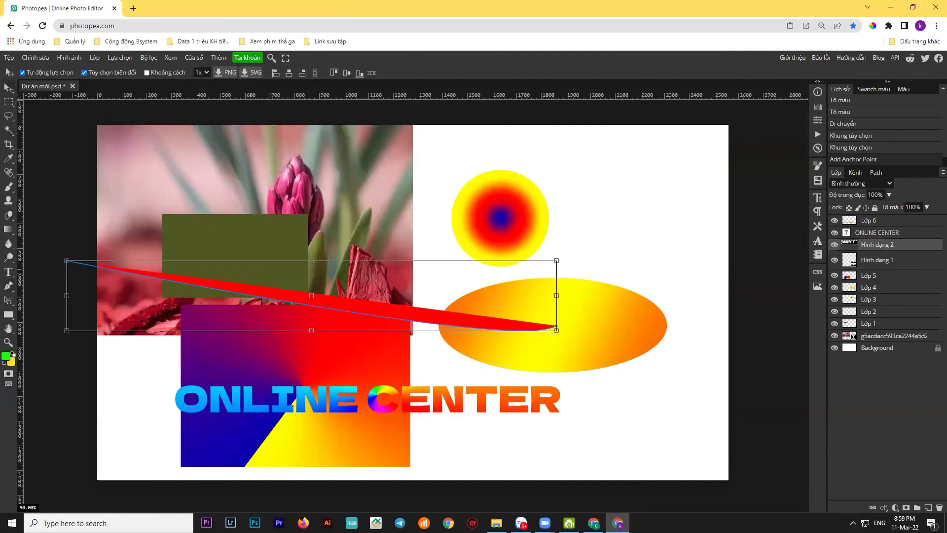
pyautogui.press('Delete')
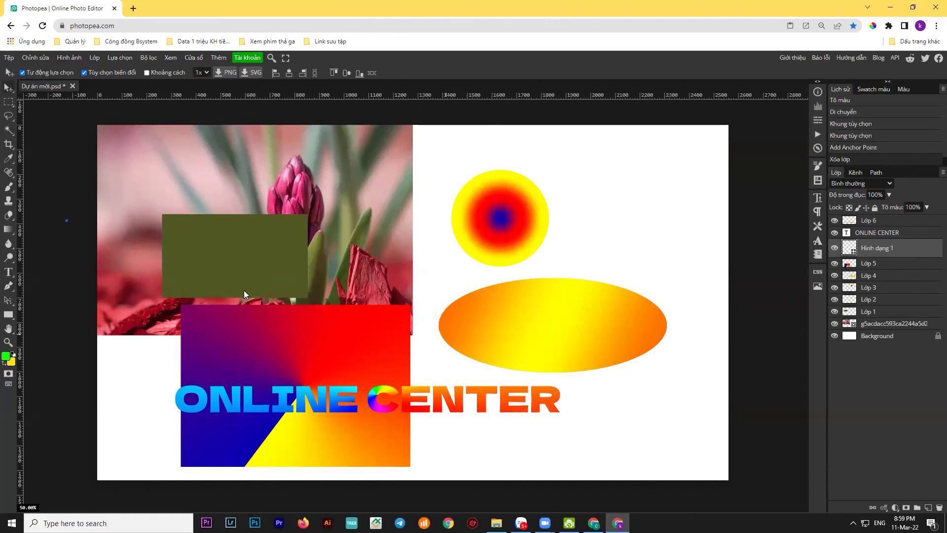
# Drag Hình dạng 1 to the trash and undo a test rainbow angle gradient on Lớp 5.
pyautogui.click(8, 229)
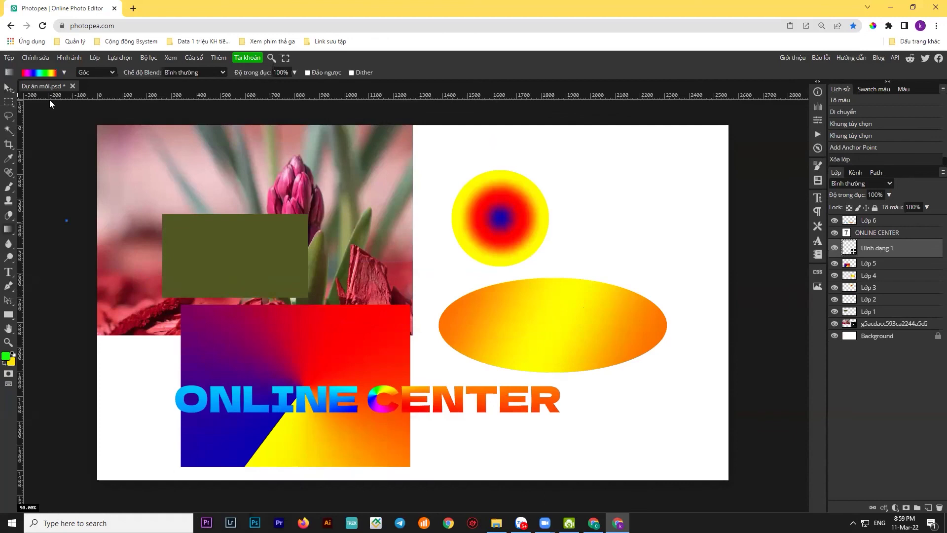
pyautogui.click(64, 73)
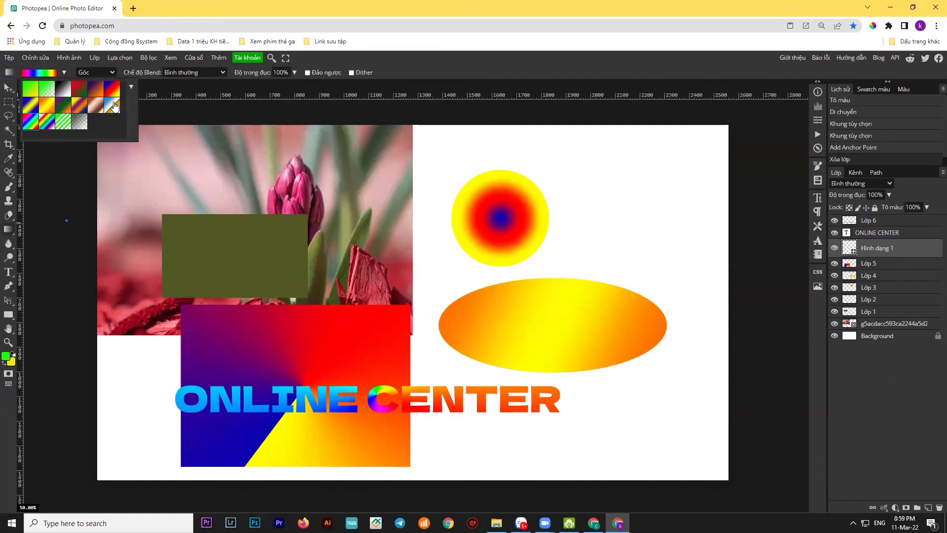
pyautogui.click(254, 260)
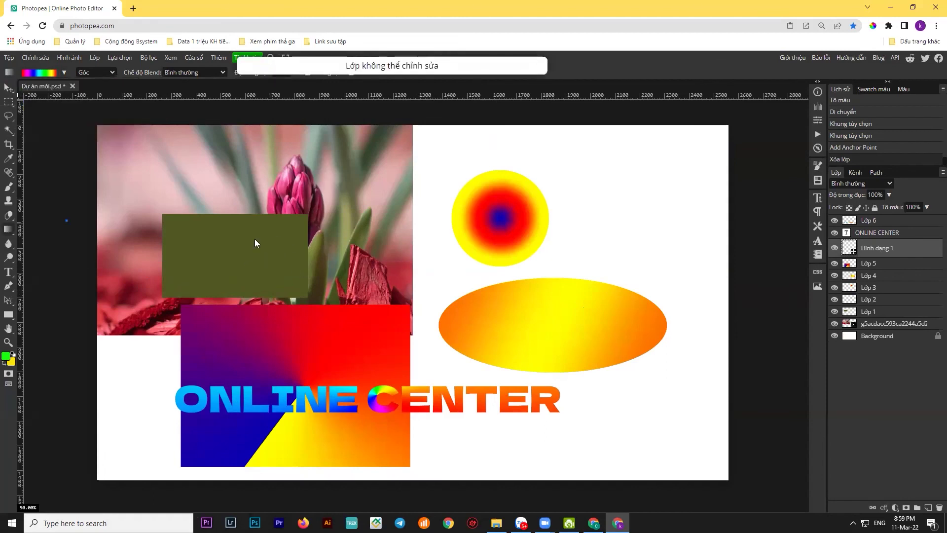
pyautogui.moveTo(223, 249); pyautogui.dragTo(345, 243)
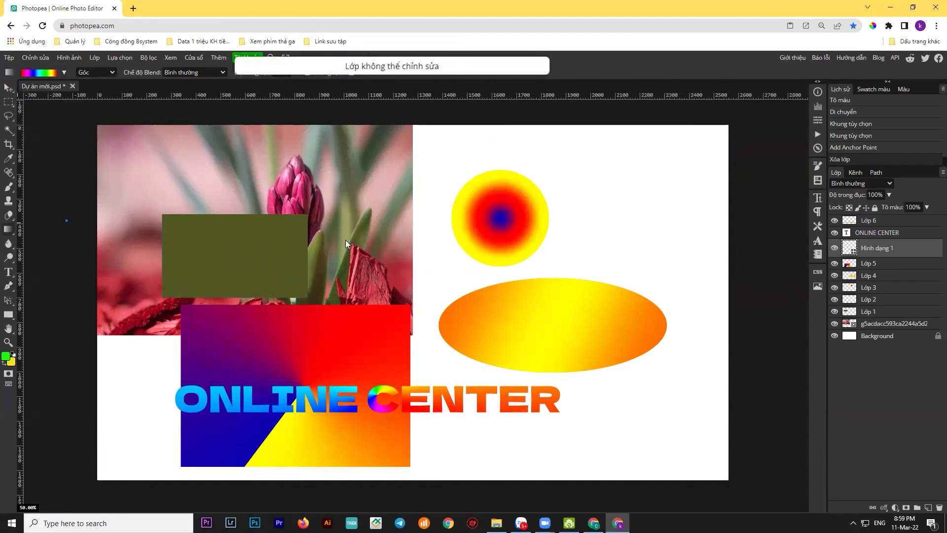
pyautogui.moveTo(861, 251); pyautogui.dragTo(939, 504)
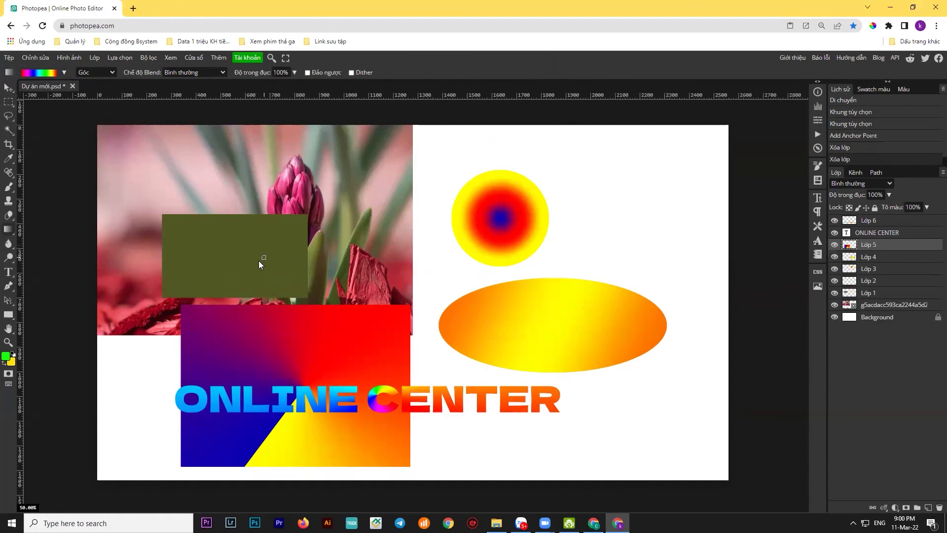
pyautogui.moveTo(258, 260); pyautogui.dragTo(259, 259)
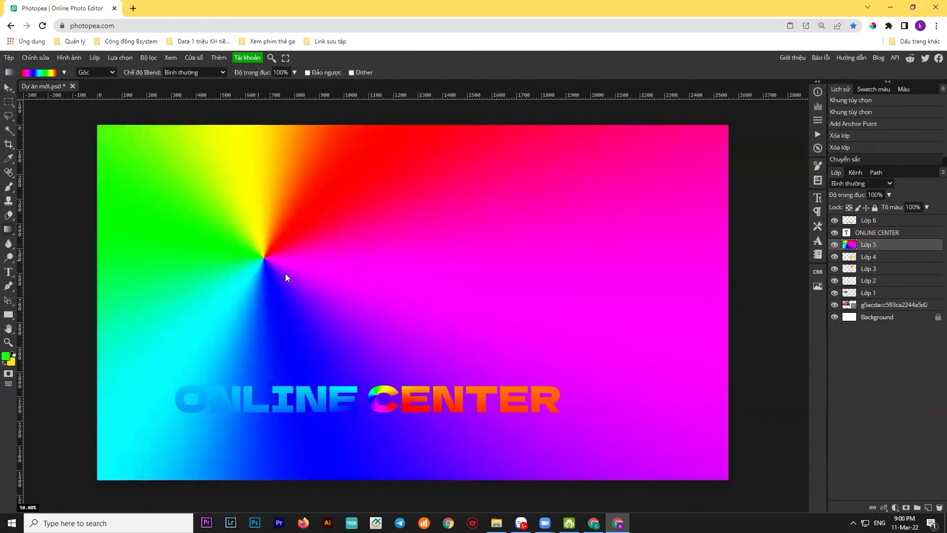
pyautogui.hotkey('ctrl', 'z')
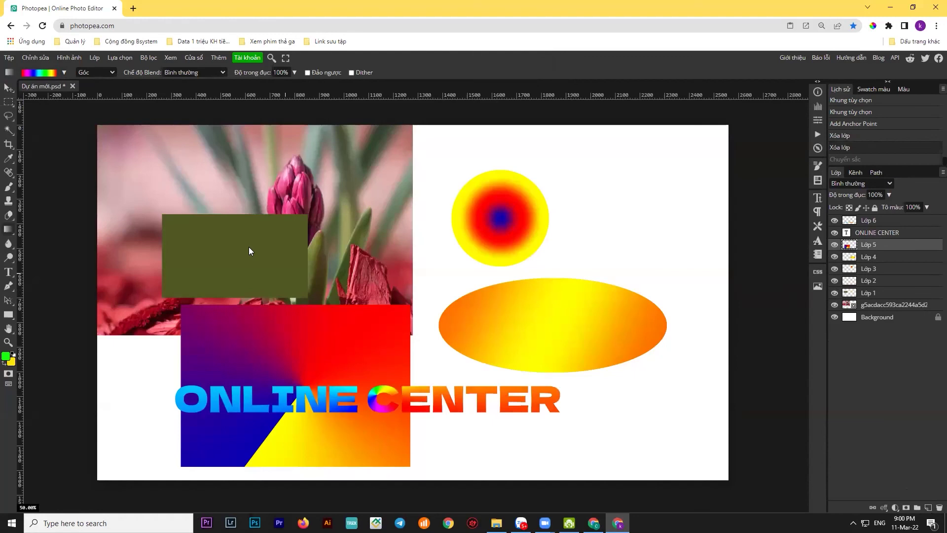
# Move the olive rectangle up-right, stretch it over the gradient circle, and commit the transform.
pyautogui.click(9, 88)
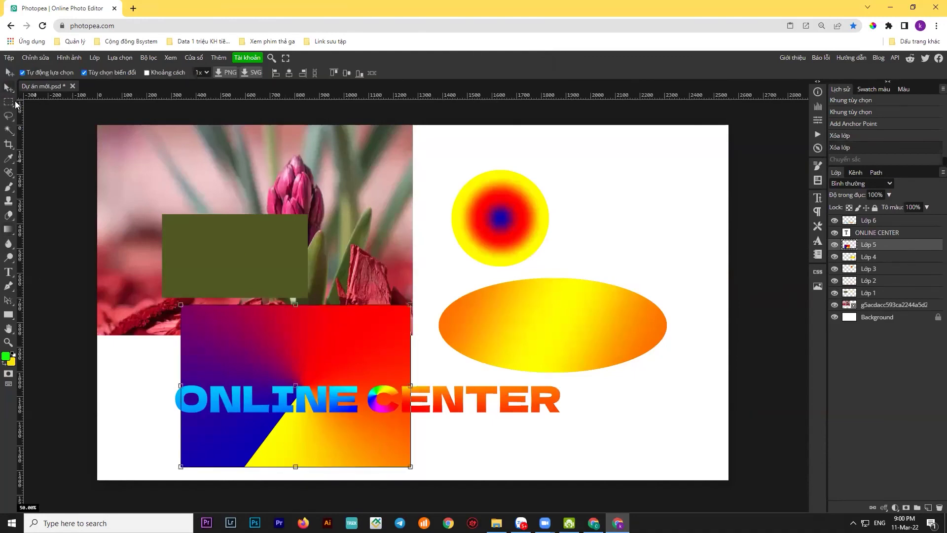
pyautogui.click(249, 263)
pyautogui.moveTo(255, 255); pyautogui.dragTo(366, 185)
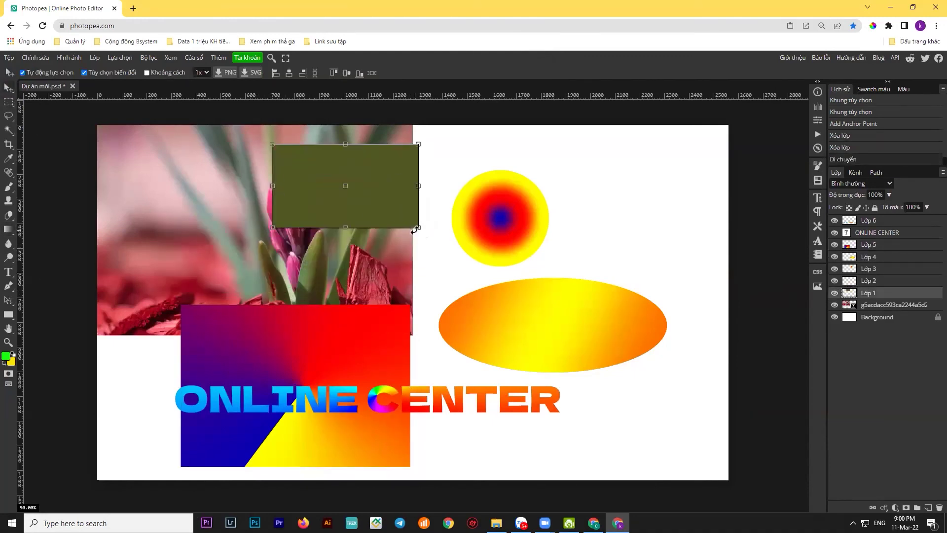
pyautogui.moveTo(419, 227); pyautogui.dragTo(470, 268)
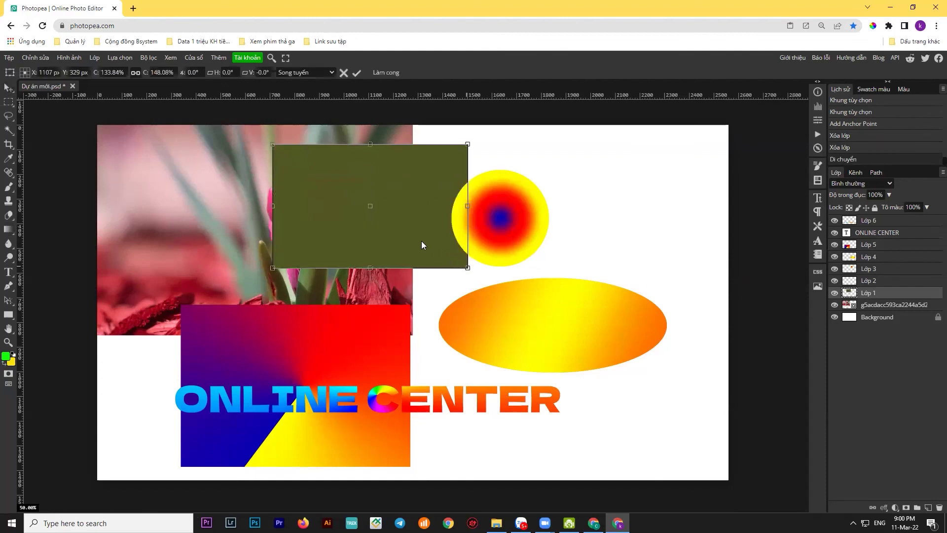
pyautogui.moveTo(422, 242); pyautogui.dragTo(336, 245)
pyautogui.press('Return')
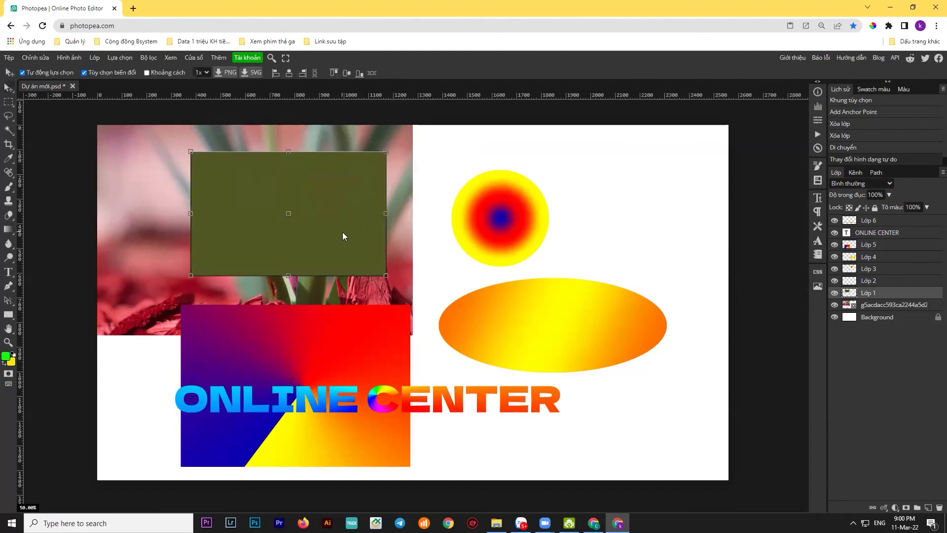
# Select the olive rectangle's area with the Magic Wand.
pyautogui.click(93, 199)
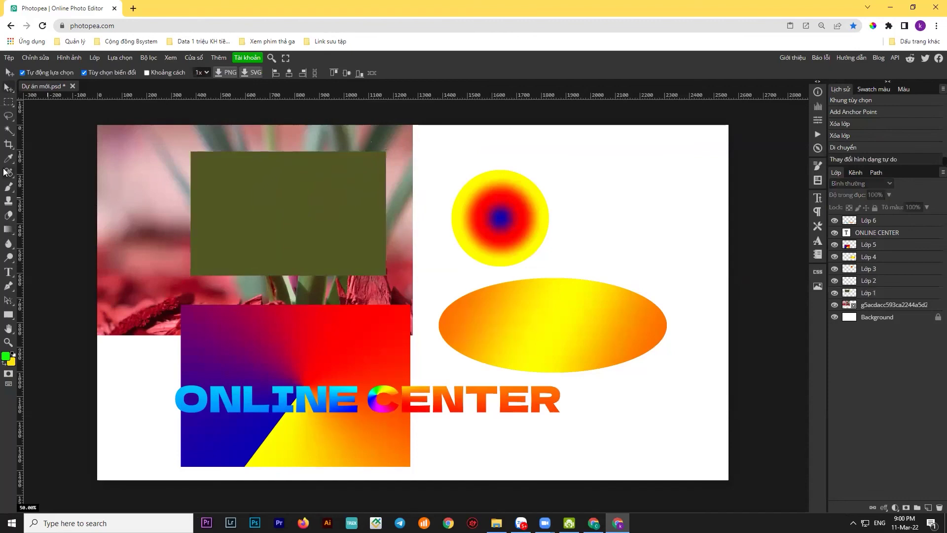
pyautogui.click(9, 129)
pyautogui.click(261, 236)
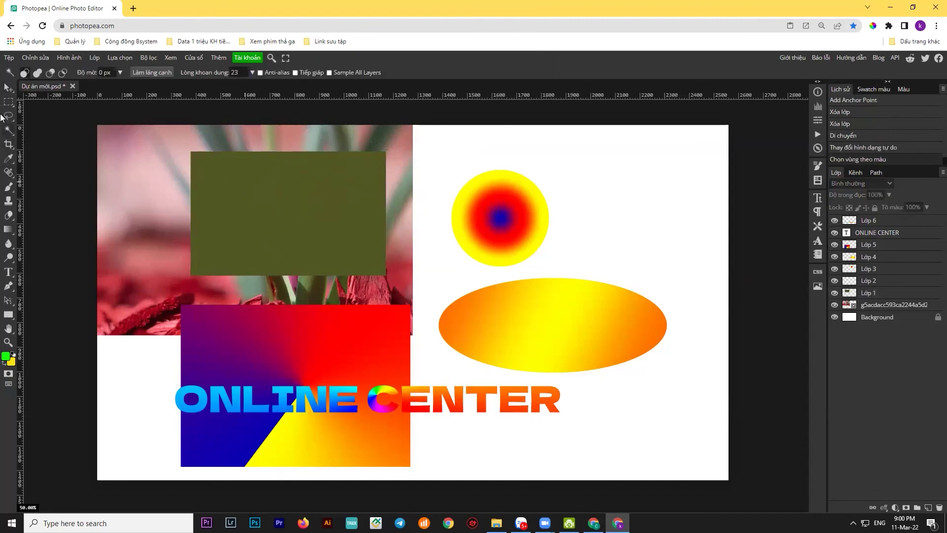
pyautogui.rightClick(10, 130)
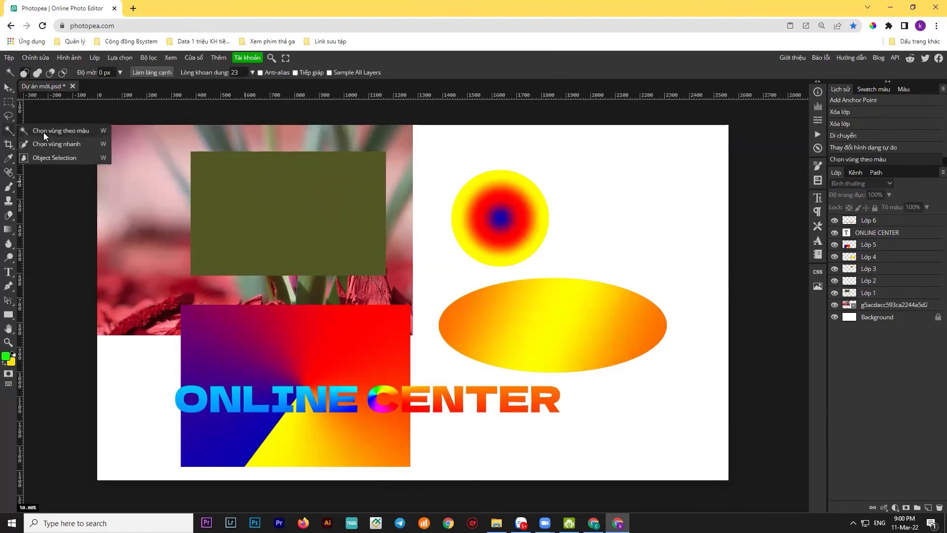
pyautogui.click(37, 131)
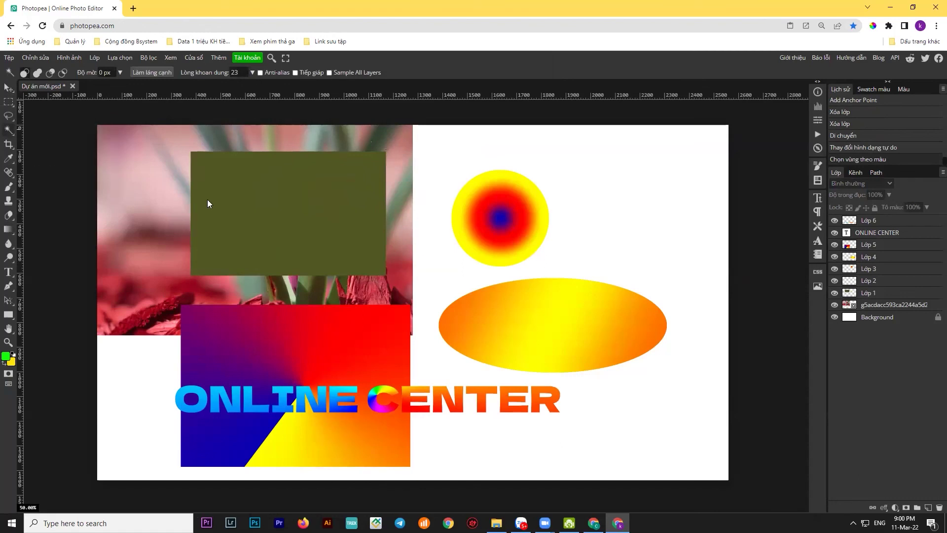
pyautogui.click(8, 87)
pyautogui.click(287, 209)
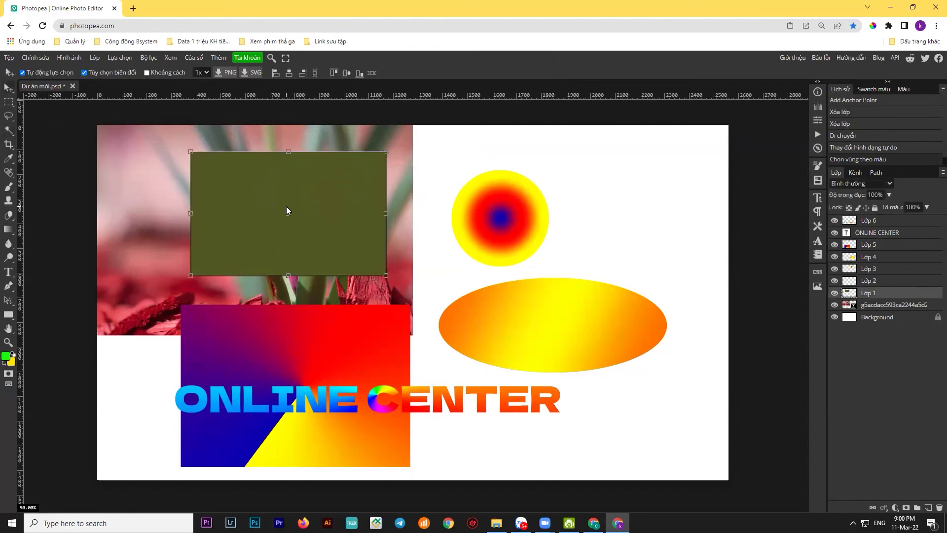
pyautogui.rightClick(10, 130)
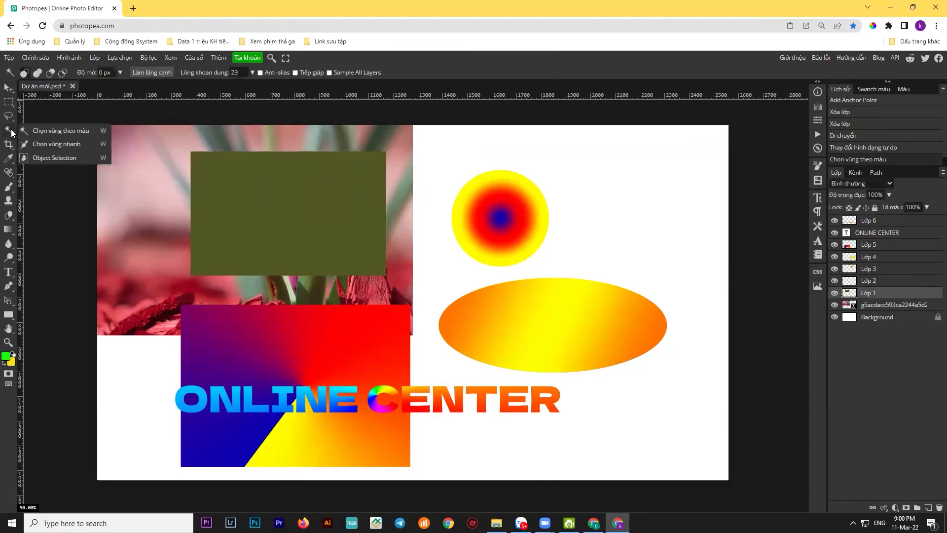
pyautogui.click(43, 130)
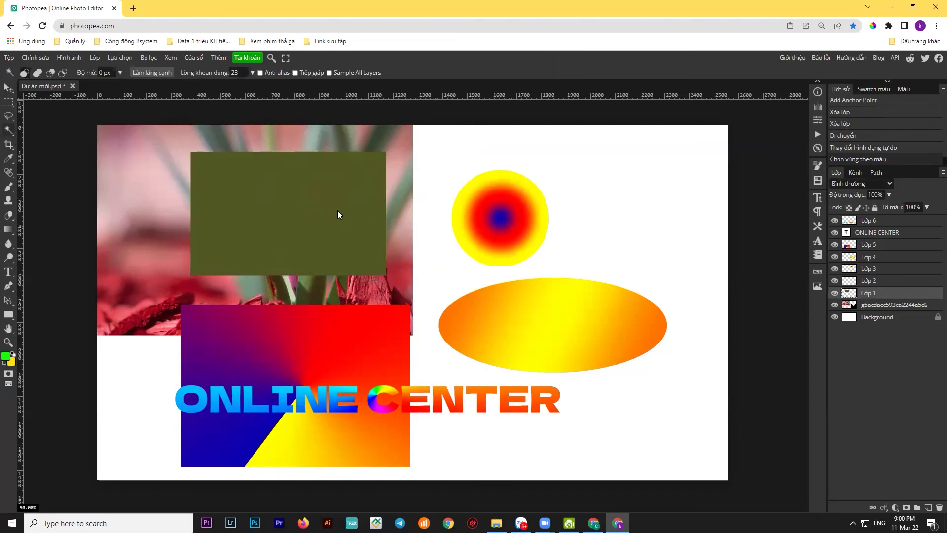
pyautogui.click(310, 201)
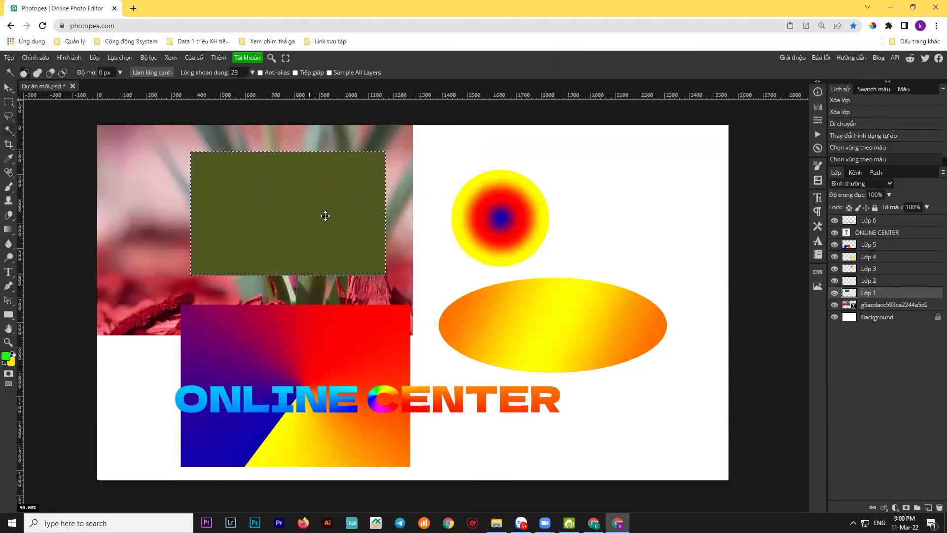
# Choose the gray-to-transparent gradient preset and bring up the Gradient Editor.
pyautogui.click(9, 229)
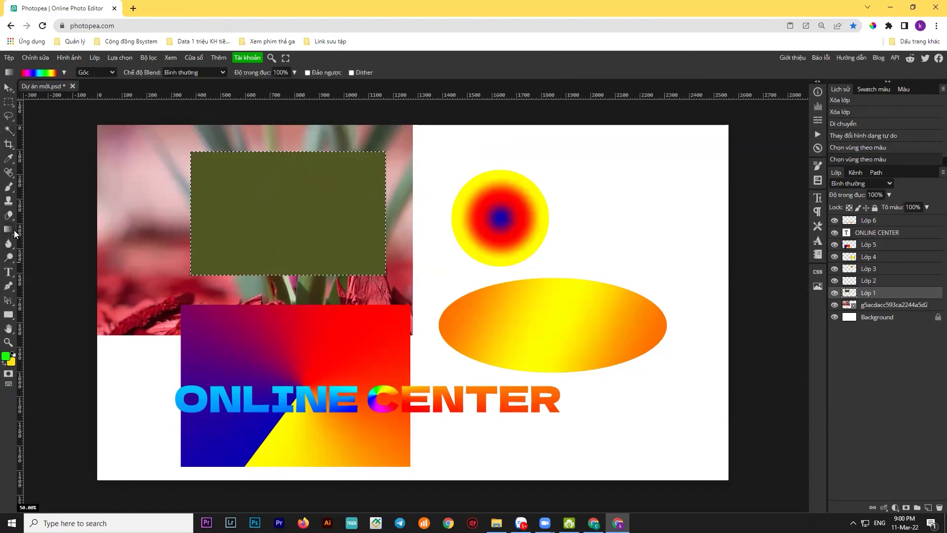
pyautogui.click(64, 73)
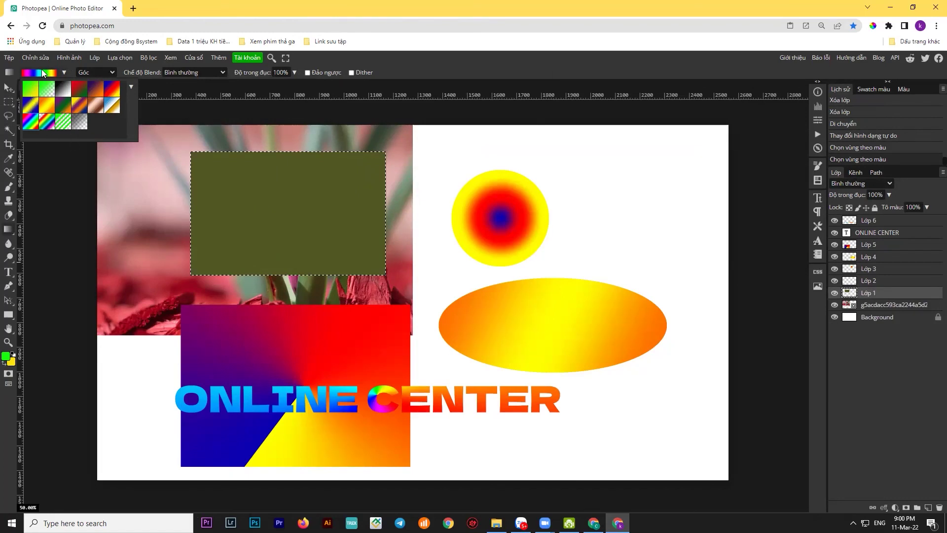
pyautogui.click(77, 123)
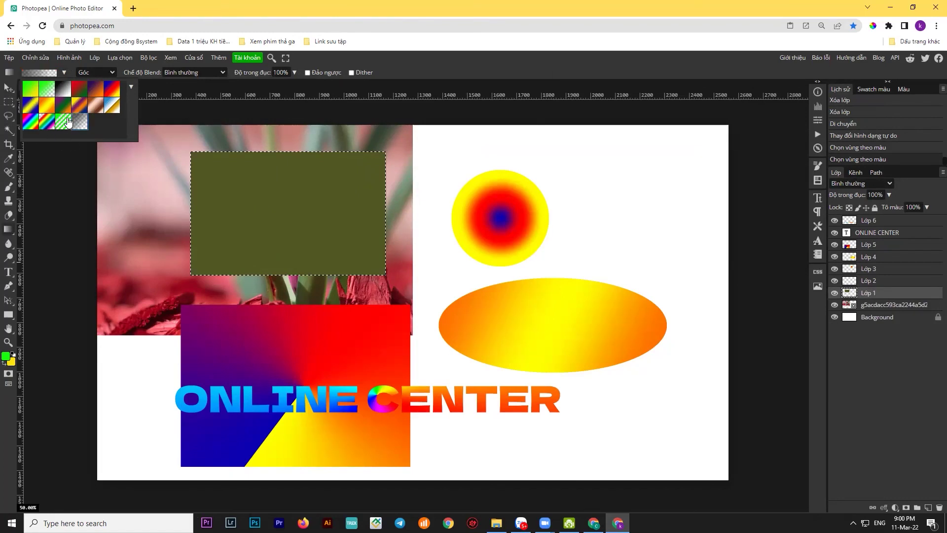
pyautogui.click(33, 72)
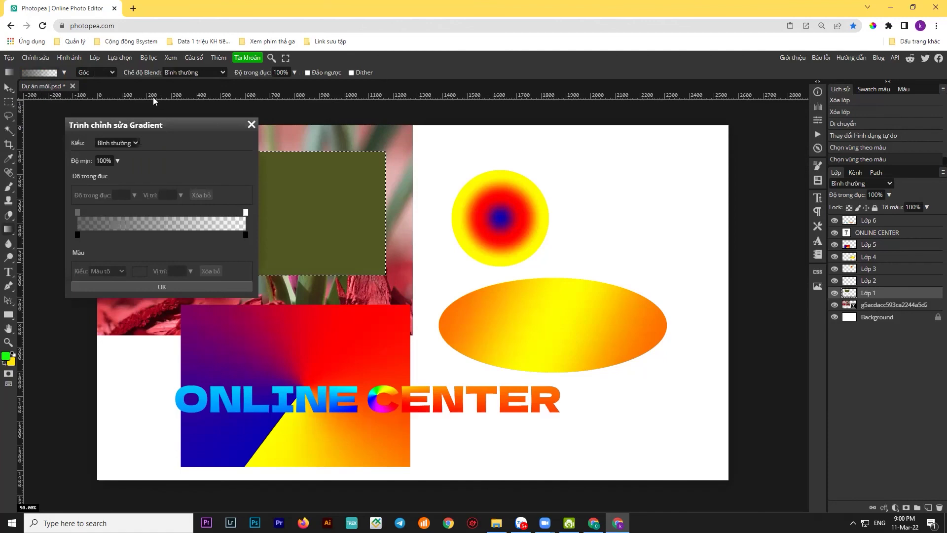
pyautogui.moveTo(170, 127); pyautogui.dragTo(582, 153)
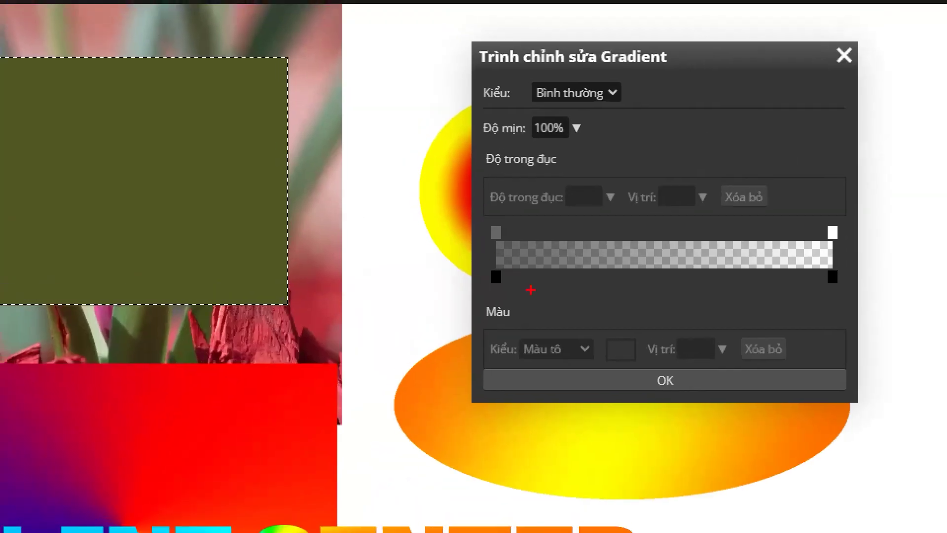
pyautogui.moveTo(502, 265)
pyautogui.mouseDown()
pyautogui.moveTo(484, 279)
pyautogui.moveTo(506, 282)
pyautogui.moveTo(504, 268)
pyautogui.mouseUp()
pyautogui.moveTo(839, 262)
pyautogui.mouseDown()
pyautogui.moveTo(837, 289)
pyautogui.moveTo(830, 263)
pyautogui.mouseUp()
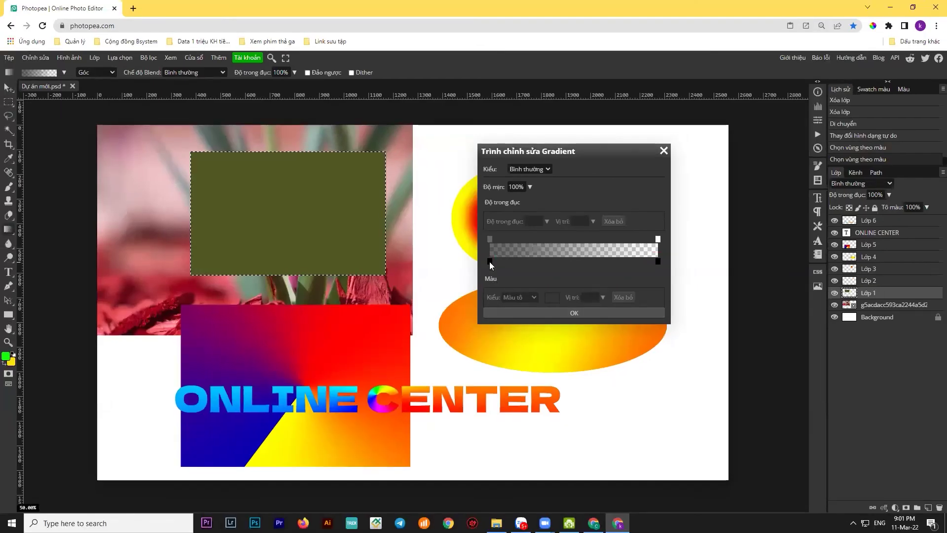
# Make the gradient's start stop orange-red fd4703 at 100% opacity.
pyautogui.click(490, 261)
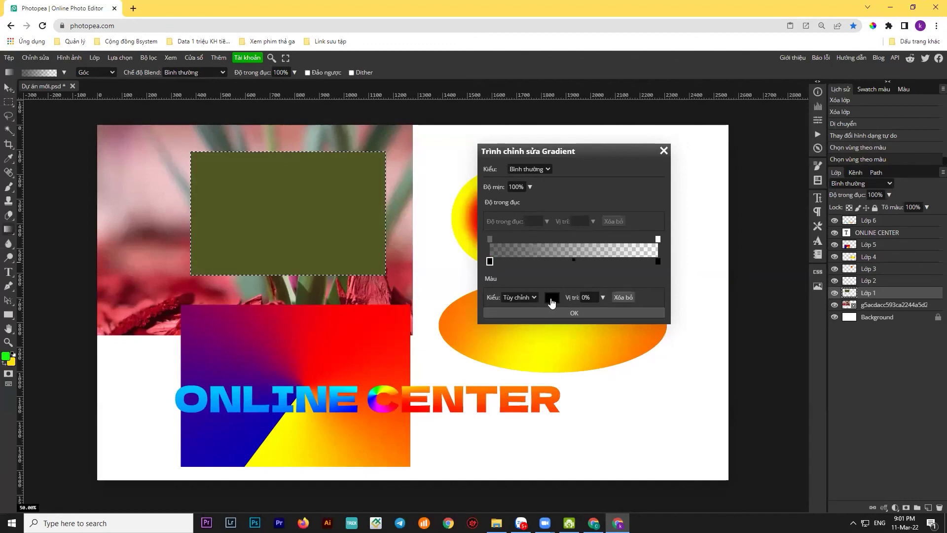
pyautogui.click(551, 297)
pyautogui.click(182, 245)
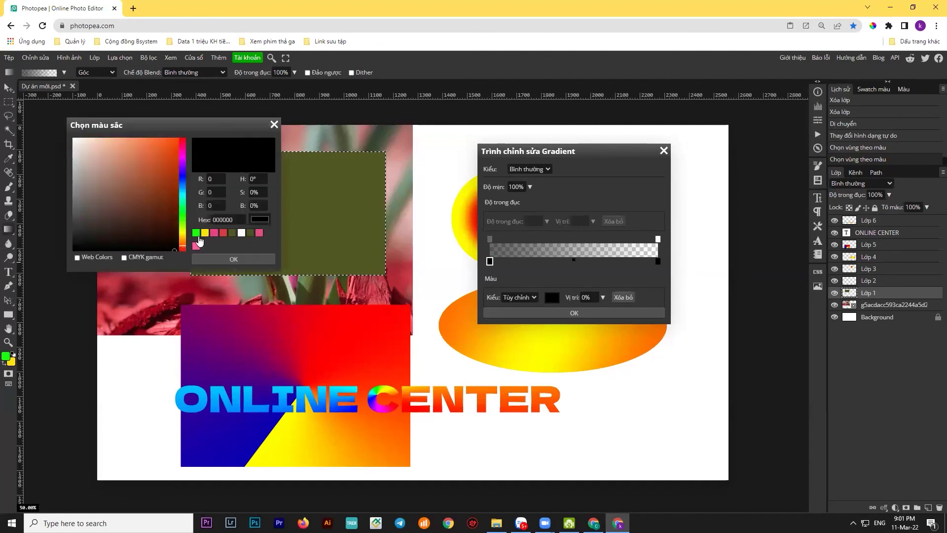
pyautogui.click(178, 138)
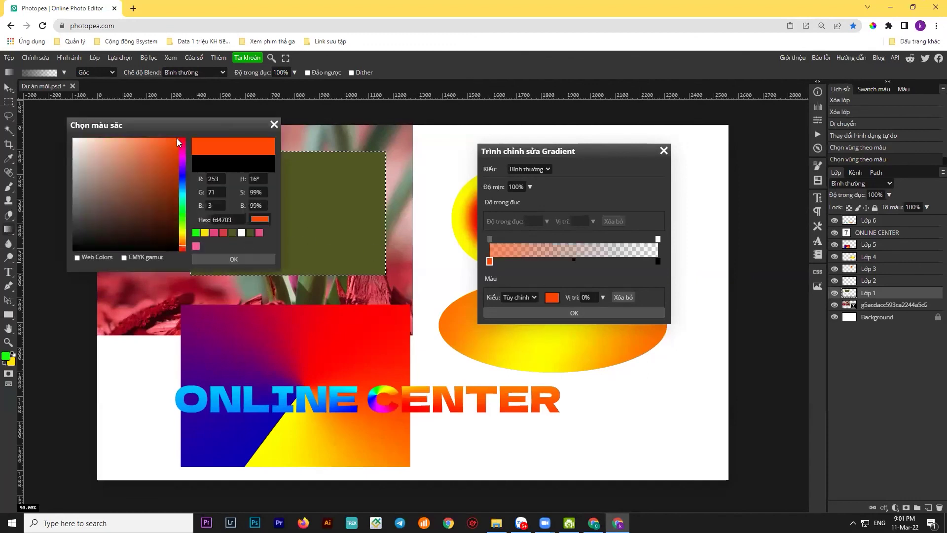
pyautogui.click(253, 259)
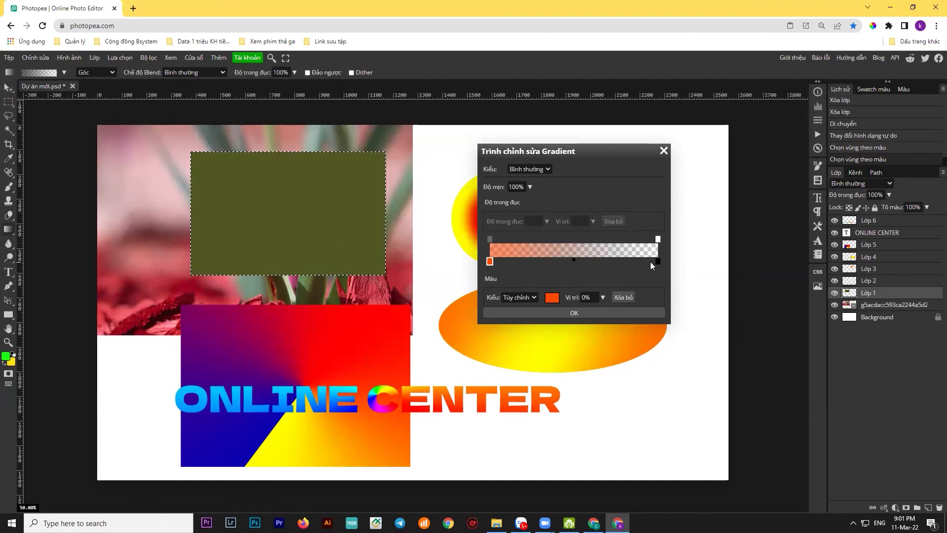
pyautogui.click(490, 239)
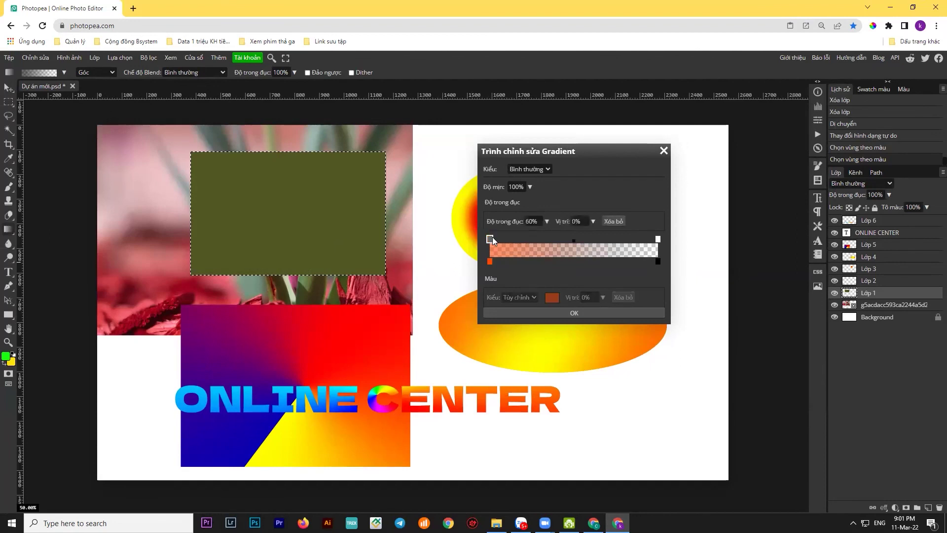
pyautogui.click(547, 221)
pyautogui.moveTo(528, 235); pyautogui.dragTo(565, 234)
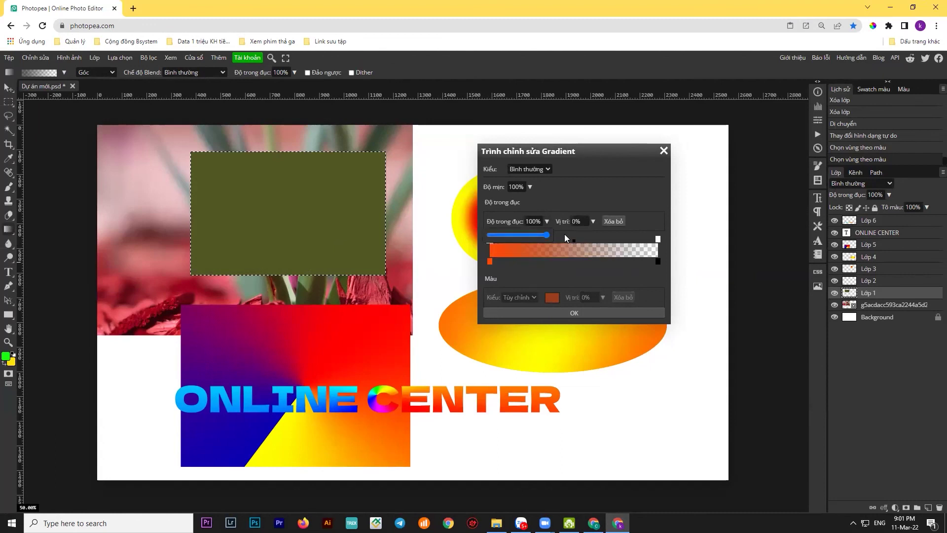
# Make the gradient's end stop blue at 100% opacity.
pyautogui.click(658, 261)
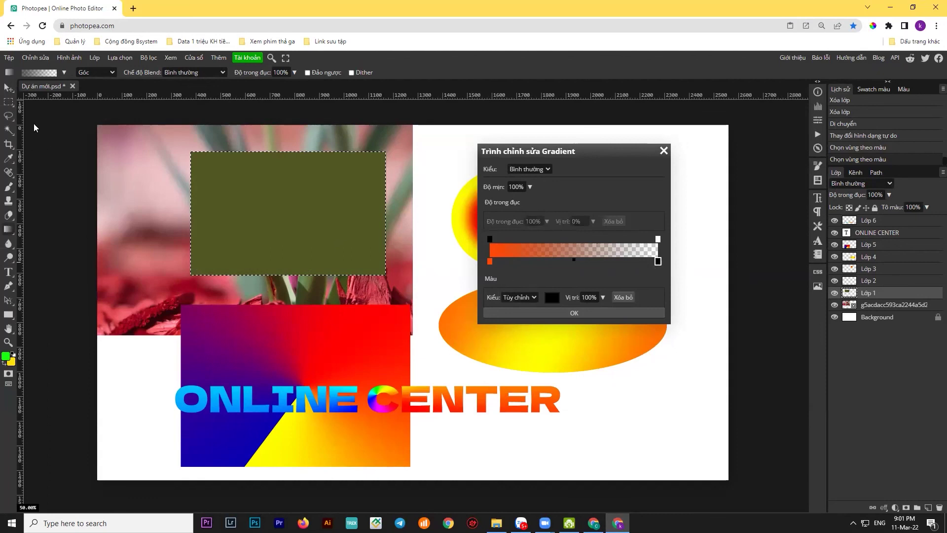
pyautogui.click(552, 297)
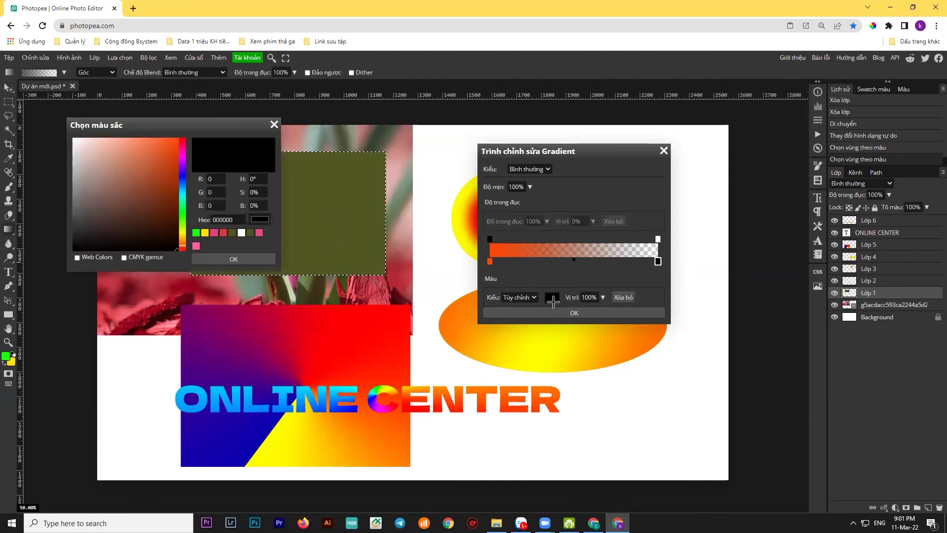
pyautogui.click(172, 142)
pyautogui.click(227, 257)
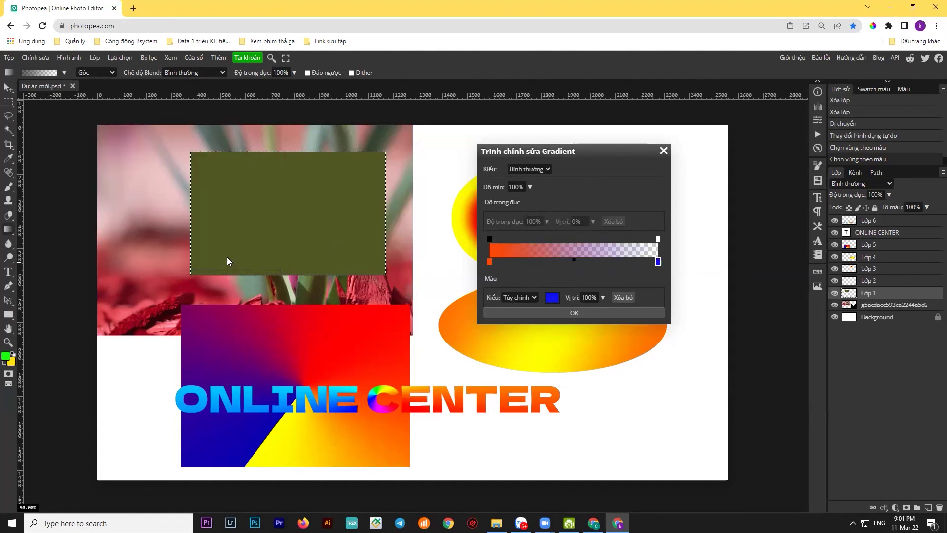
pyautogui.click(658, 239)
pyautogui.click(547, 221)
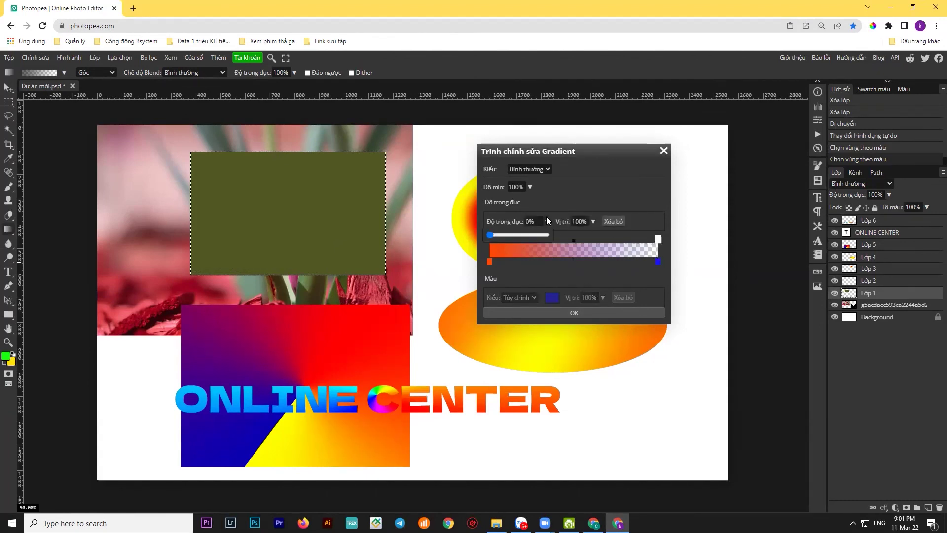
pyautogui.moveTo(488, 235); pyautogui.dragTo(553, 236)
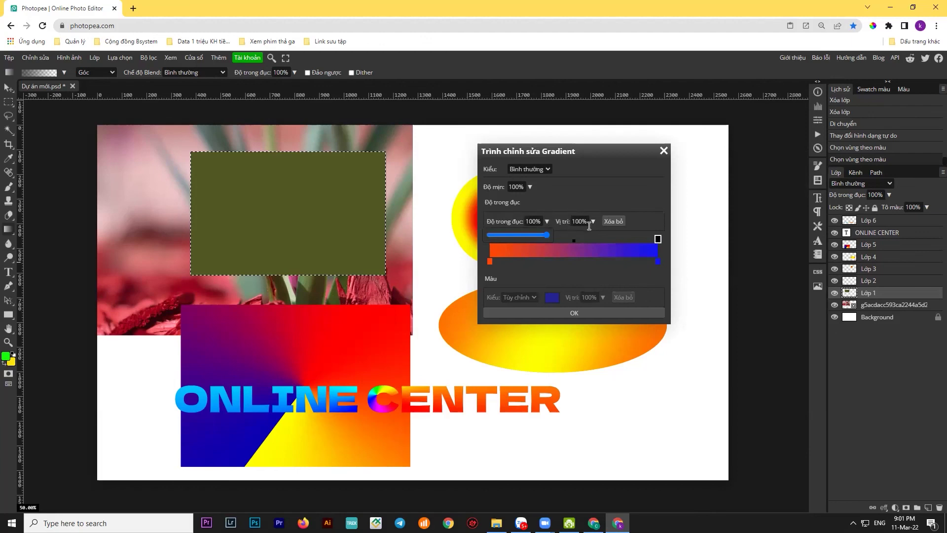
pyautogui.click(582, 280)
pyautogui.click(573, 241)
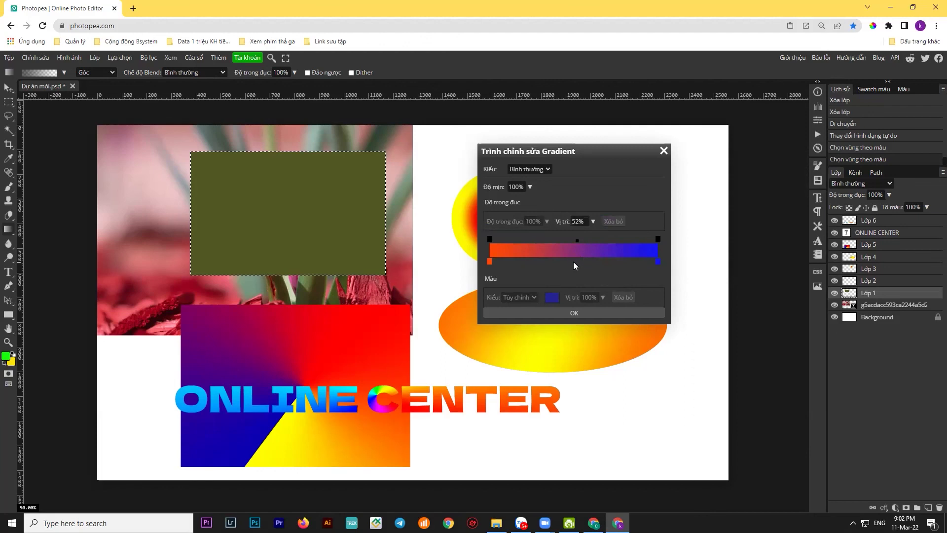
# Recolour the middle gradient stop yellow-green, then reposition it and the orange–yellow blend point.
pyautogui.click(574, 261)
pyautogui.click(657, 263)
pyautogui.click(570, 262)
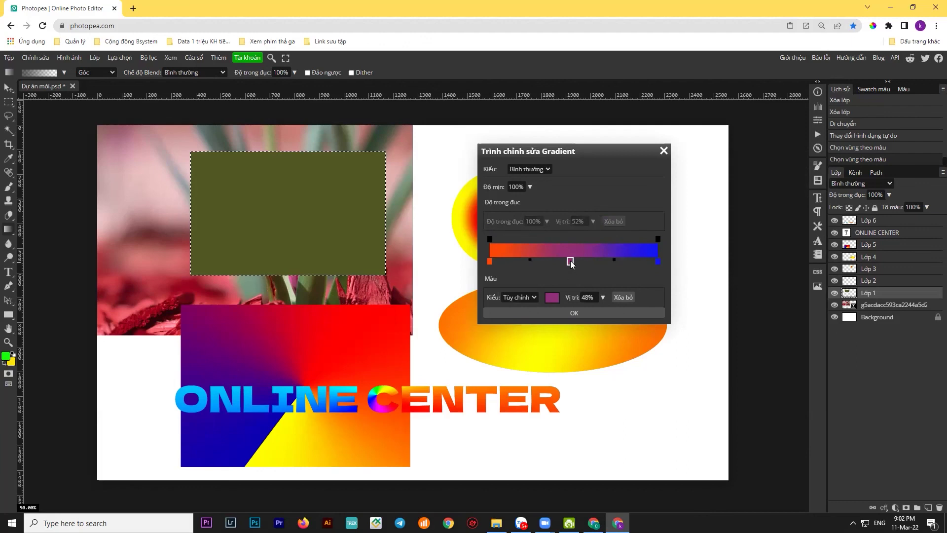
pyautogui.click(552, 298)
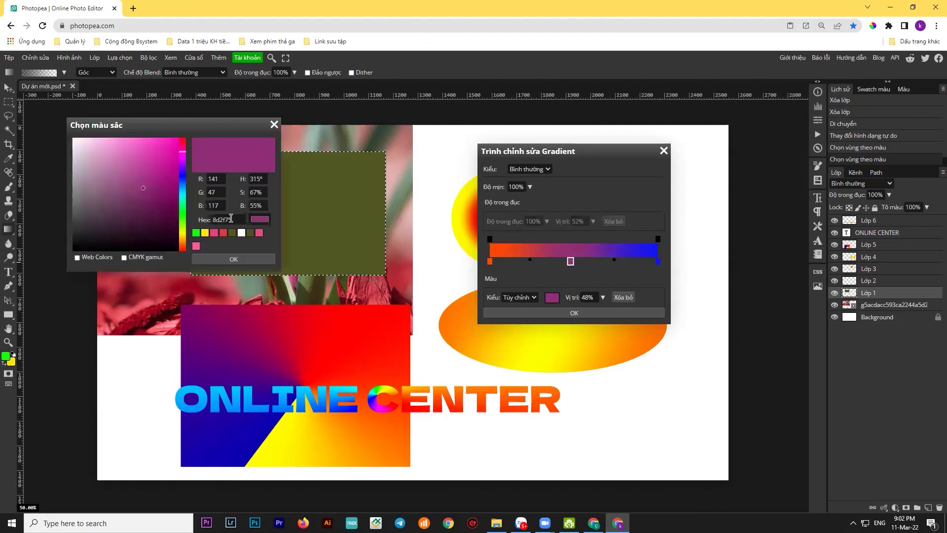
pyautogui.click(184, 230)
pyautogui.click(171, 140)
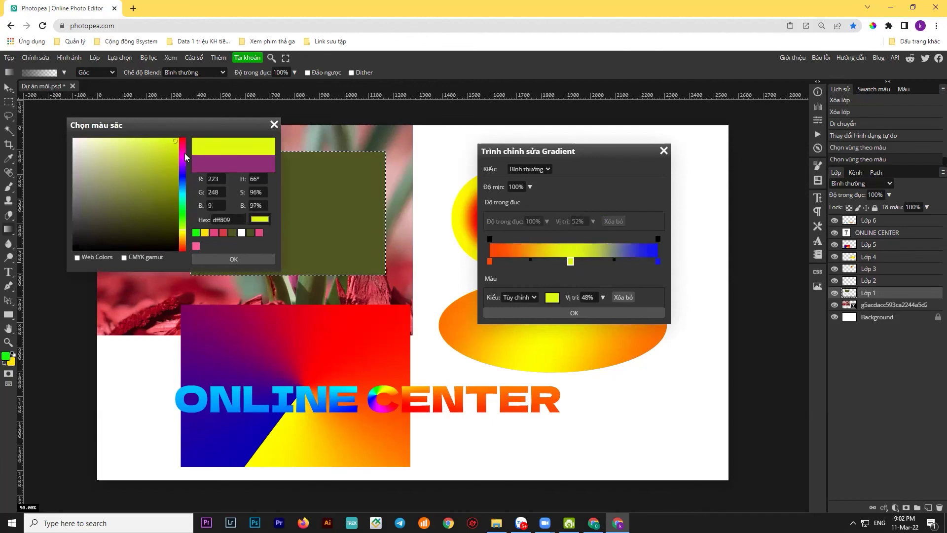
pyautogui.click(230, 260)
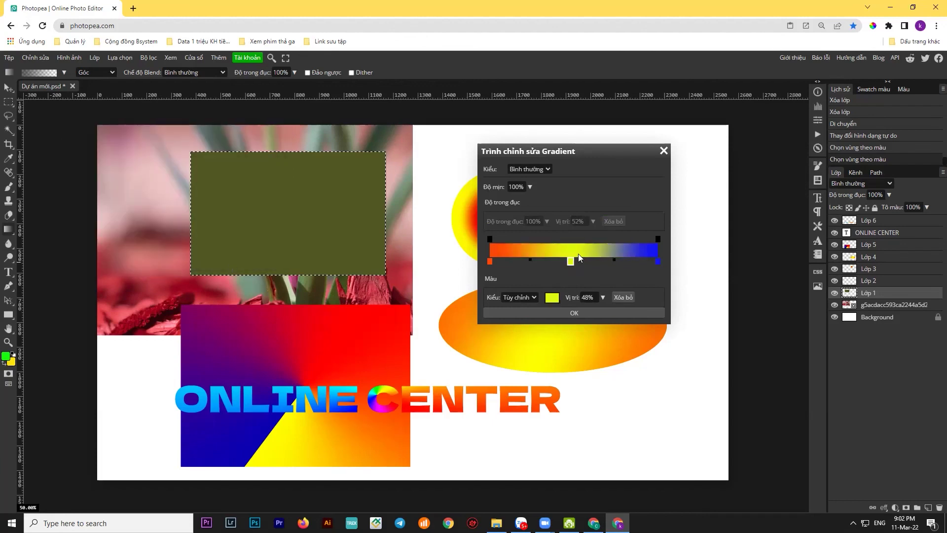
pyautogui.moveTo(570, 260)
pyautogui.mouseDown()
pyautogui.moveTo(557, 261)
pyautogui.moveTo(584, 261)
pyautogui.moveTo(588, 270)
pyautogui.moveTo(577, 272)
pyautogui.moveTo(613, 261)
pyautogui.mouseUp()
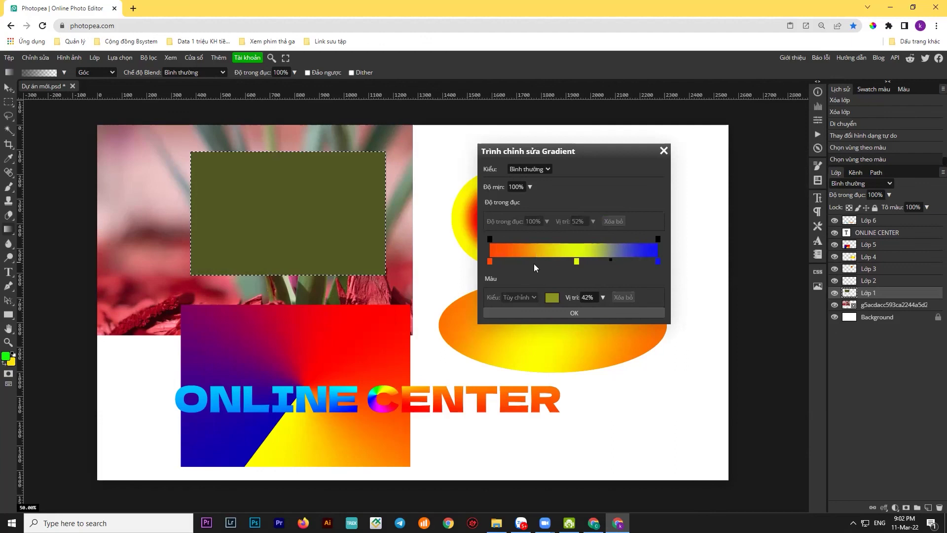
pyautogui.moveTo(533, 261); pyautogui.dragTo(542, 259)
# Accept the orange, yellow and blue gradient and set the gradient type to Diamond (Kim cương).
pyautogui.click(576, 314)
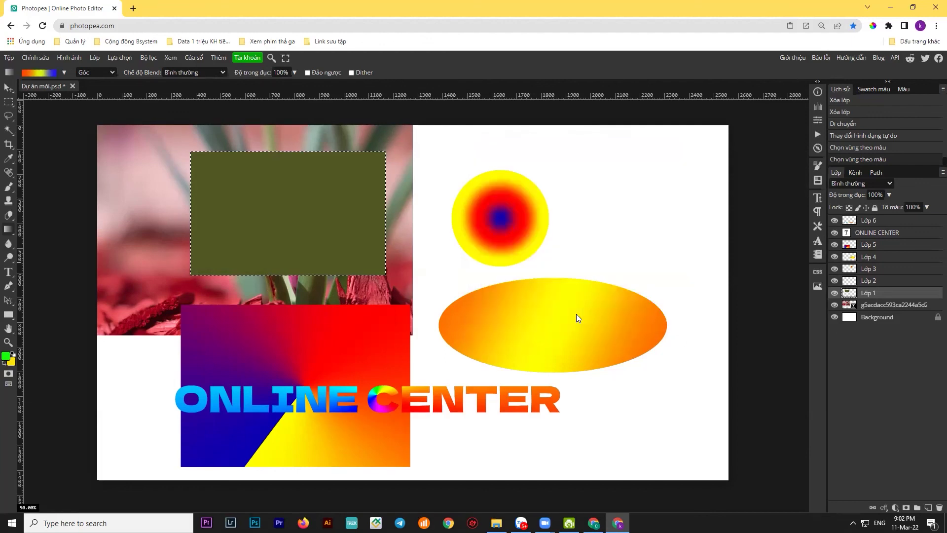
pyautogui.click(113, 72)
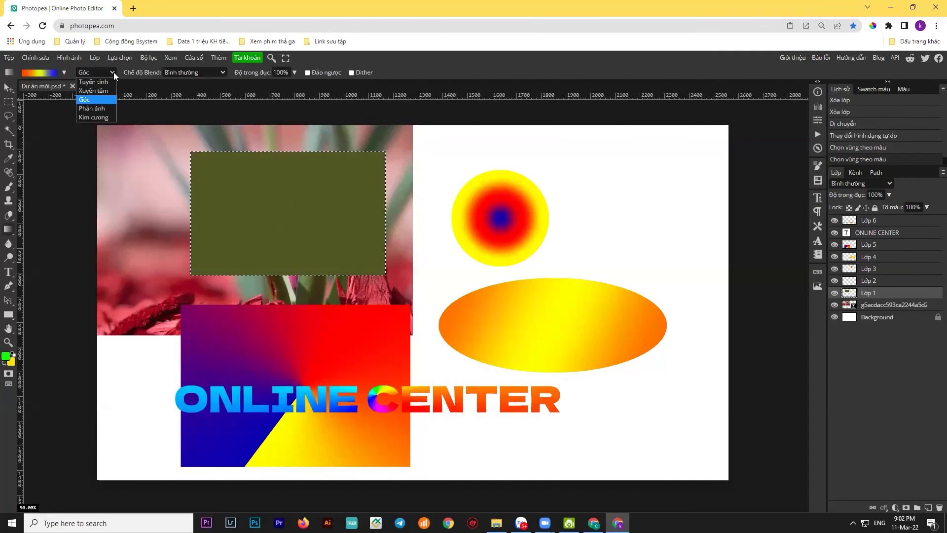
pyautogui.click(103, 118)
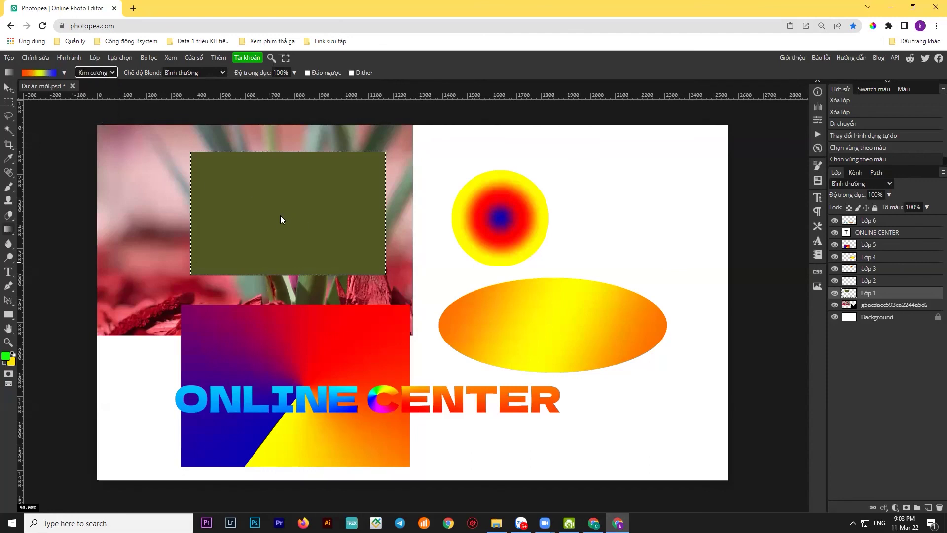
# Drag diamond gradient fills across the rectangle, settling on a small centred diamond.
pyautogui.moveTo(280, 215); pyautogui.dragTo(361, 179)
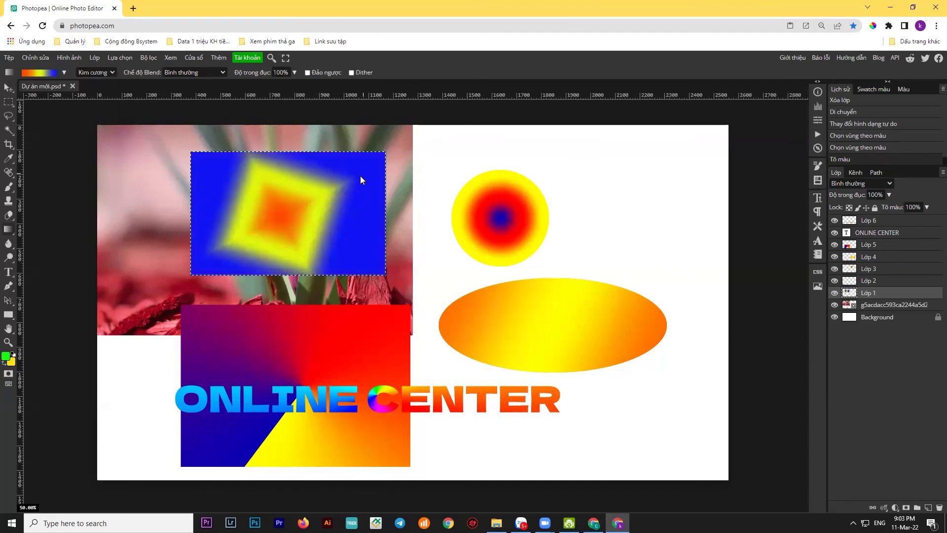
pyautogui.moveTo(273, 215); pyautogui.dragTo(389, 179)
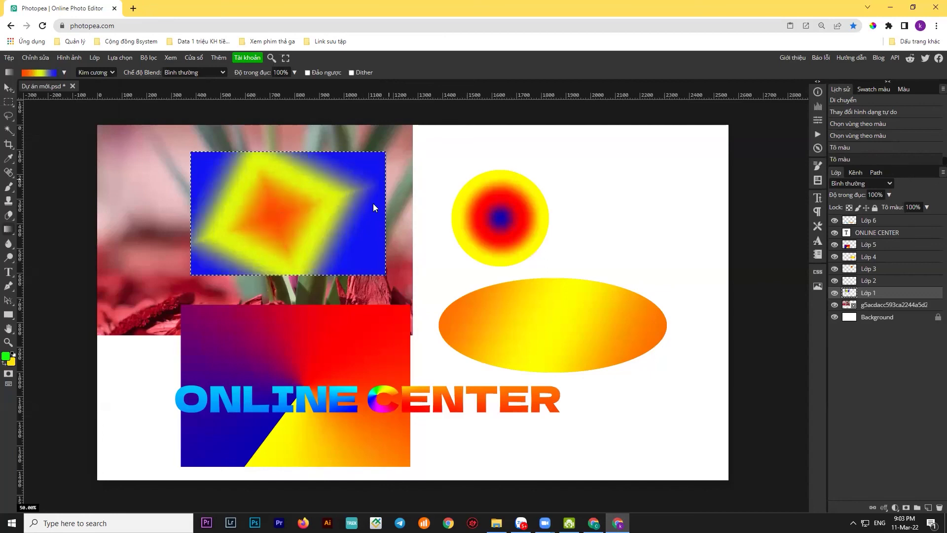
pyautogui.moveTo(317, 212); pyautogui.dragTo(422, 180)
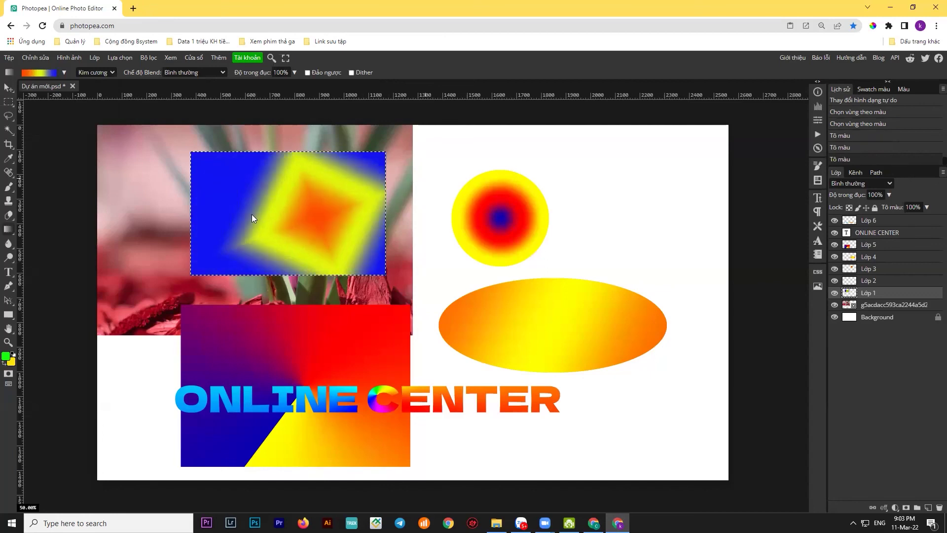
pyautogui.moveTo(275, 215); pyautogui.dragTo(434, 157)
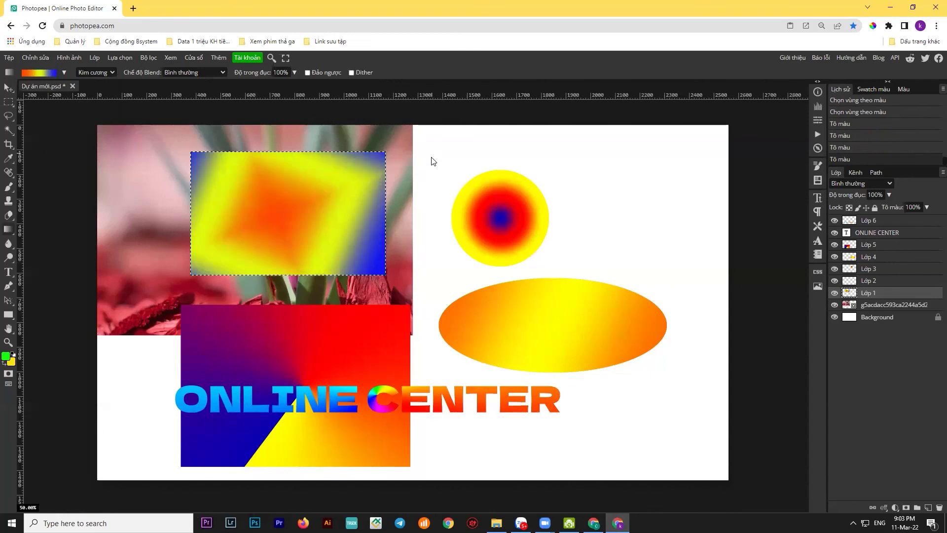
pyautogui.moveTo(303, 201)
pyautogui.mouseDown()
pyautogui.moveTo(312, 196)
pyautogui.moveTo(286, 203)
pyautogui.moveTo(228, 249)
pyautogui.moveTo(397, 163)
pyautogui.mouseUp()
pyautogui.moveTo(269, 239); pyautogui.dragTo(434, 149)
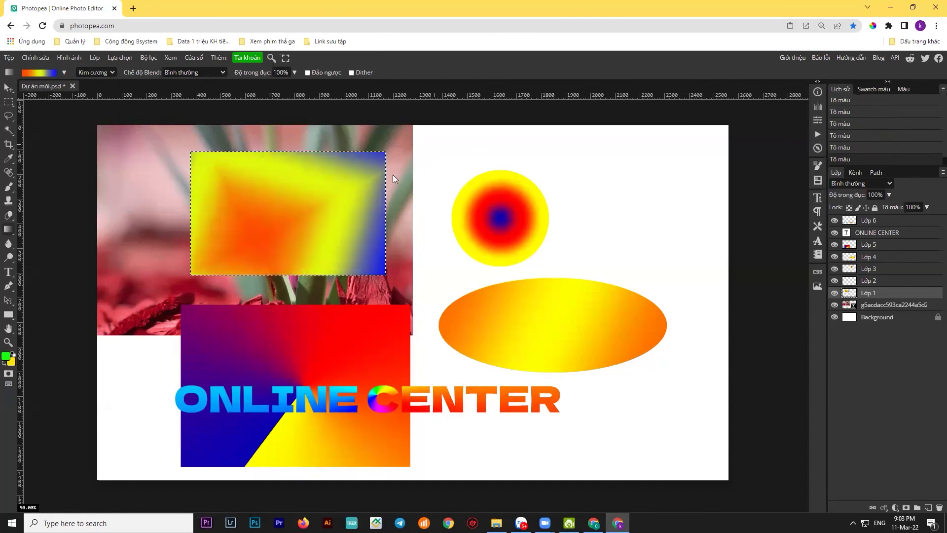
pyautogui.moveTo(284, 217); pyautogui.dragTo(338, 194)
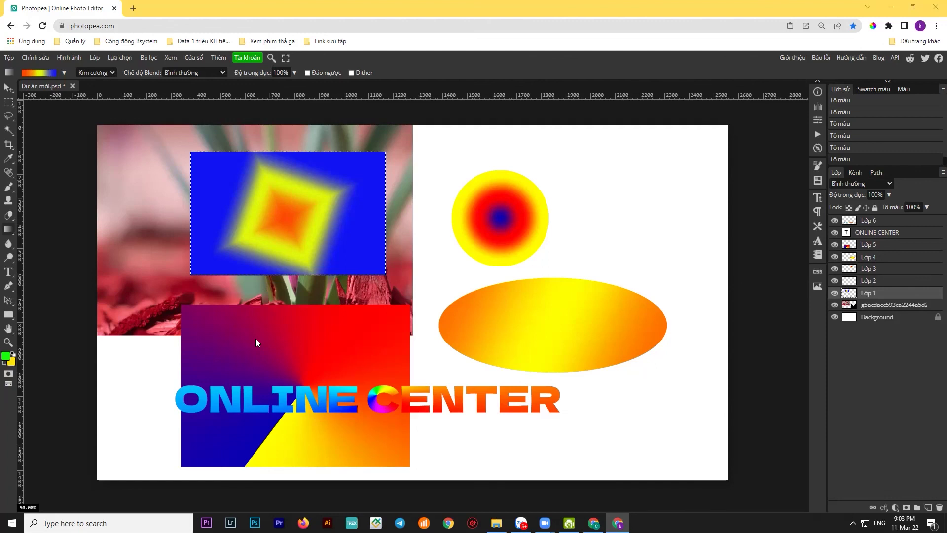
# Deselect and drag the diamond-gradient rectangle to the upper right, overlapping the circle.
pyautogui.click(8, 87)
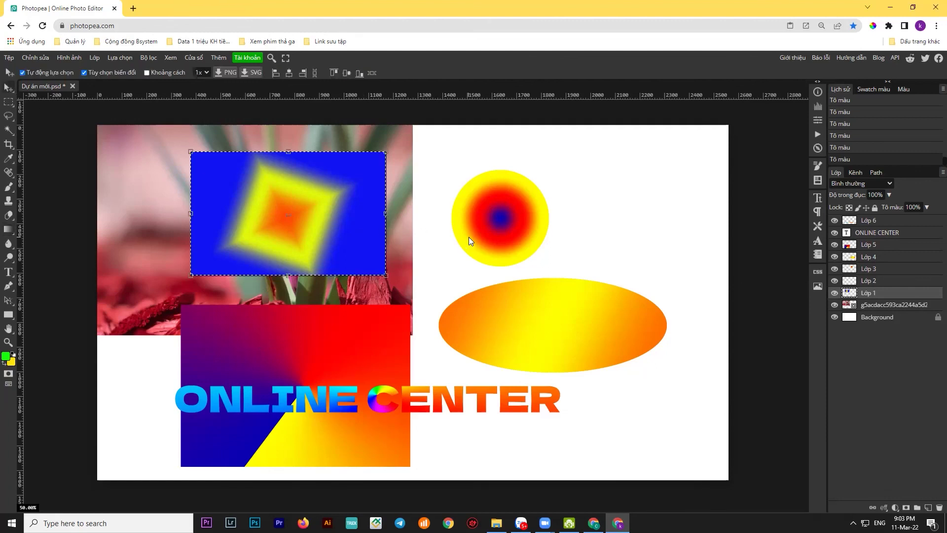
pyautogui.click(438, 191)
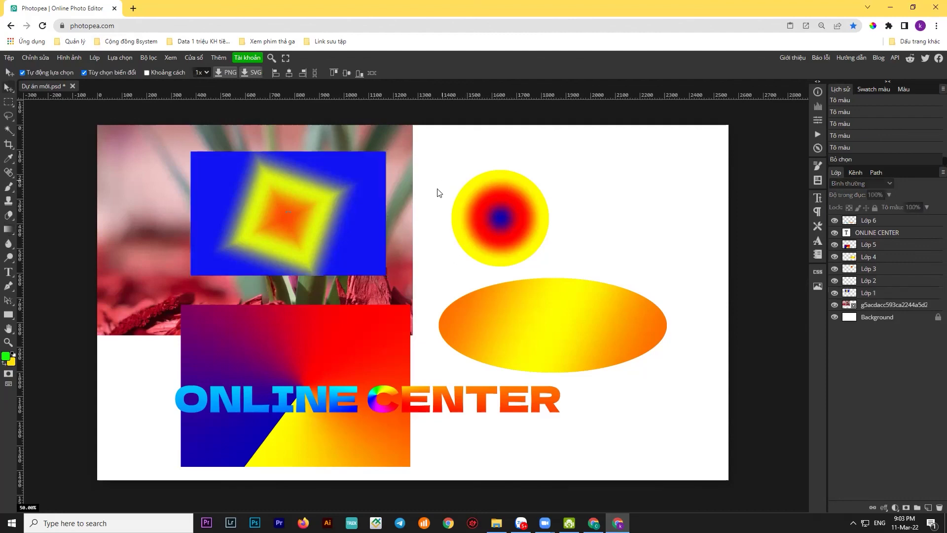
pyautogui.moveTo(334, 230)
pyautogui.mouseDown()
pyautogui.moveTo(366, 223)
pyautogui.moveTo(662, 232)
pyautogui.mouseUp()
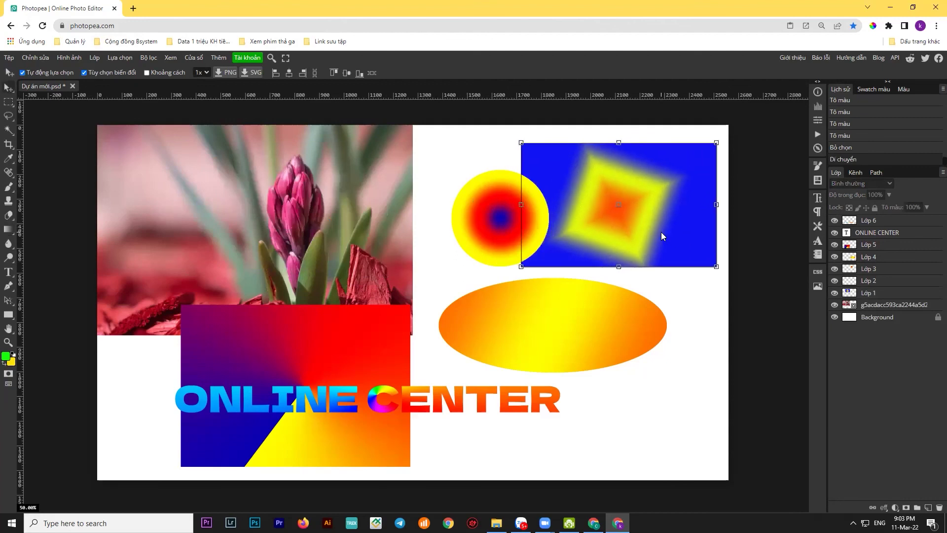
# Position and tilt the rainbow ONLINE CENTER copy across the tulip photo, then apply it.
pyautogui.moveTo(492, 420)
pyautogui.mouseDown()
pyautogui.moveTo(594, 433)
pyautogui.moveTo(590, 470)
pyautogui.mouseUp()
pyautogui.hotkey('ctrl', 'z')
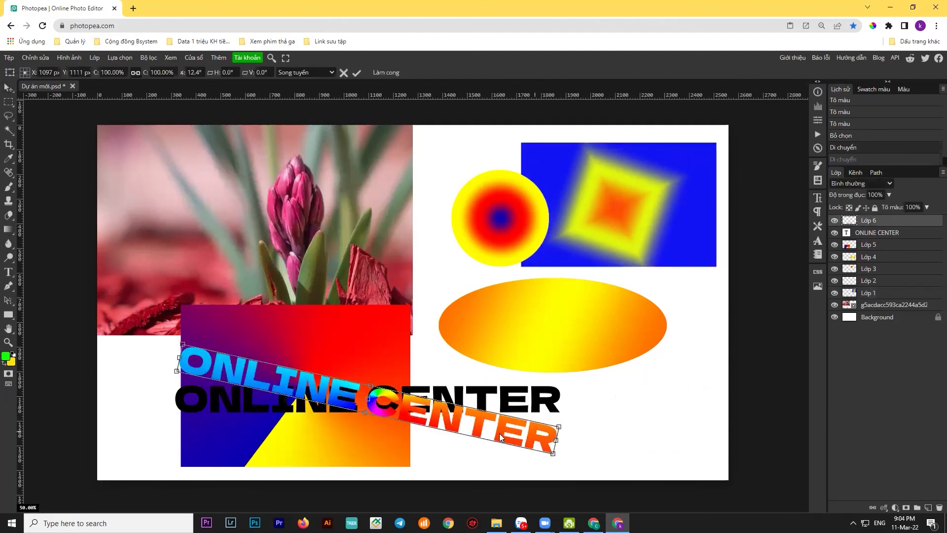
pyautogui.moveTo(526, 450)
pyautogui.mouseDown()
pyautogui.moveTo(453, 258)
pyautogui.moveTo(488, 295)
pyautogui.mouseUp()
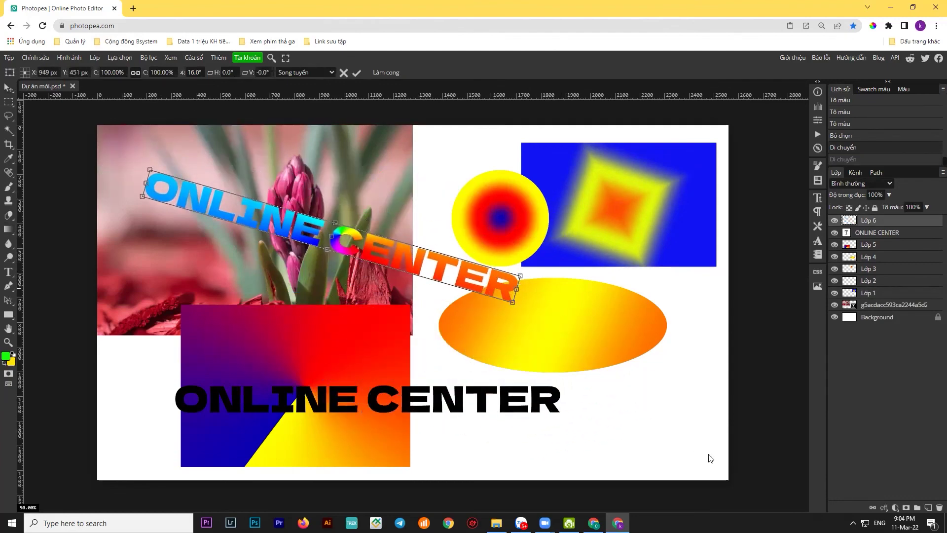
pyautogui.moveTo(625, 424); pyautogui.dragTo(636, 425)
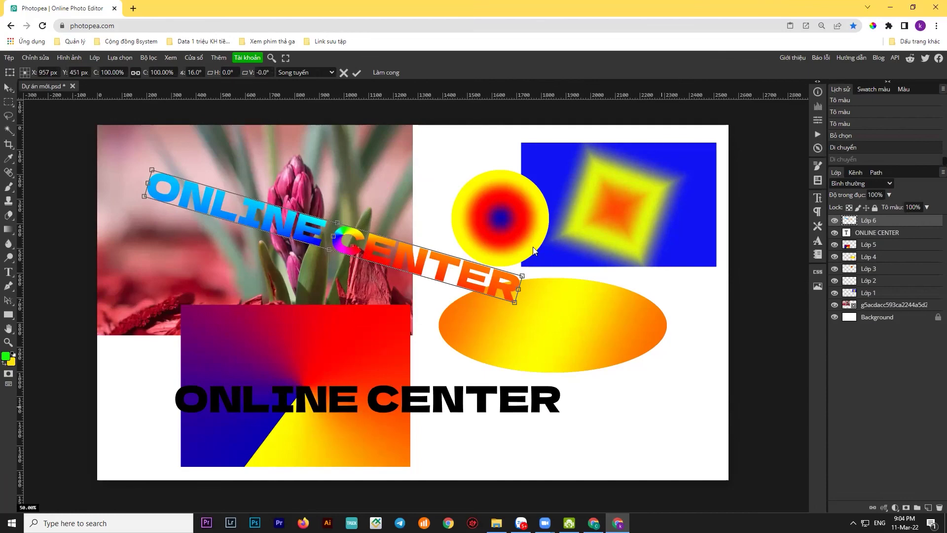
pyautogui.moveTo(529, 274)
pyautogui.mouseDown()
pyautogui.moveTo(515, 134)
pyautogui.moveTo(537, 277)
pyautogui.mouseUp()
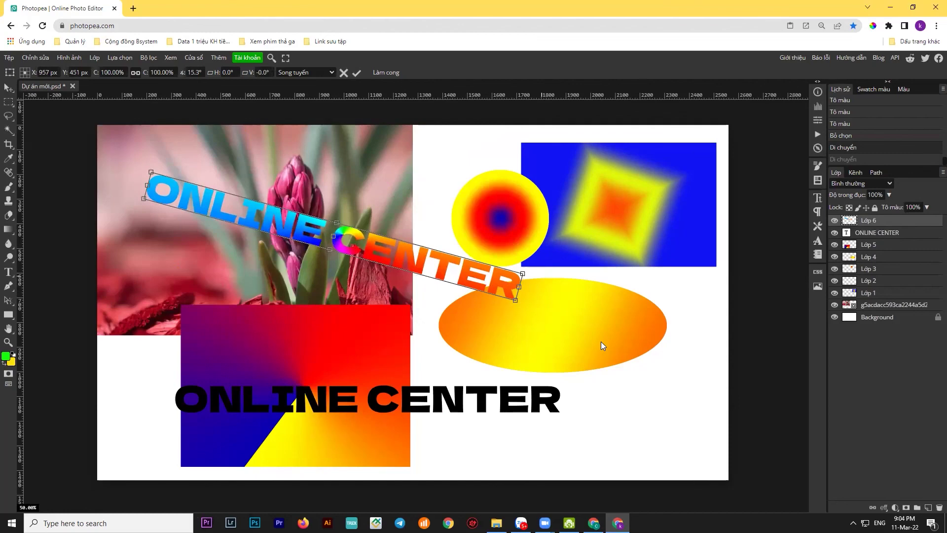
pyautogui.press('Return')
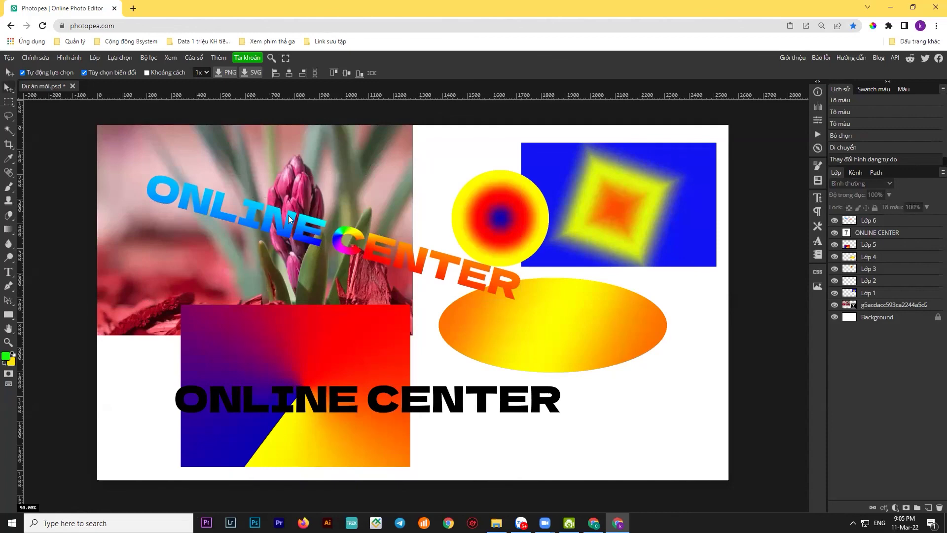
pyautogui.moveTo(288, 215); pyautogui.dragTo(278, 195)
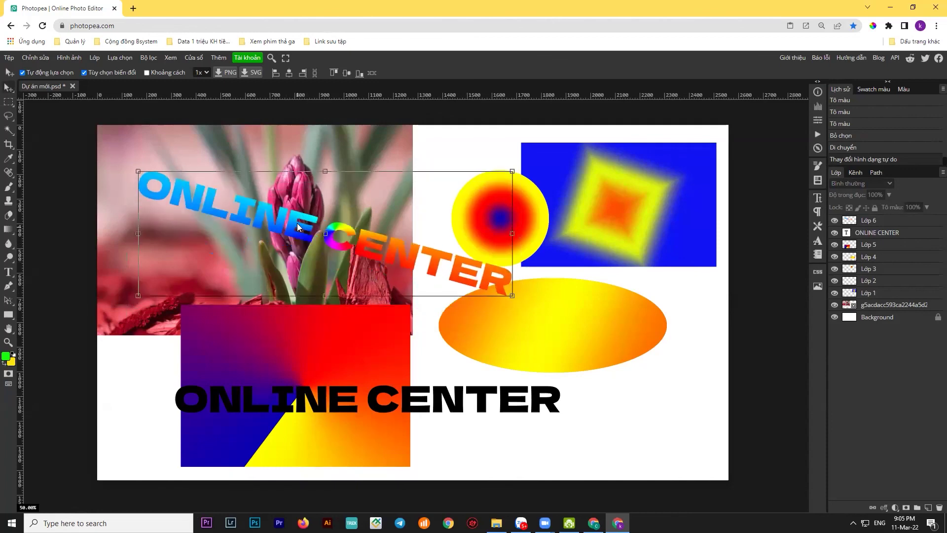
pyautogui.click(637, 422)
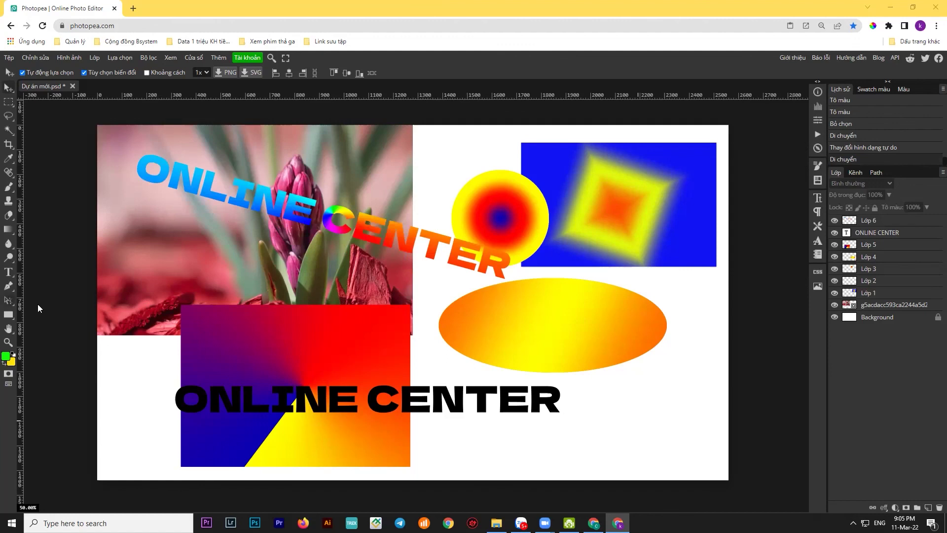
# Add the black heading 'đào tạo online' above the gradient square and drag it left into place.
pyautogui.click(9, 272)
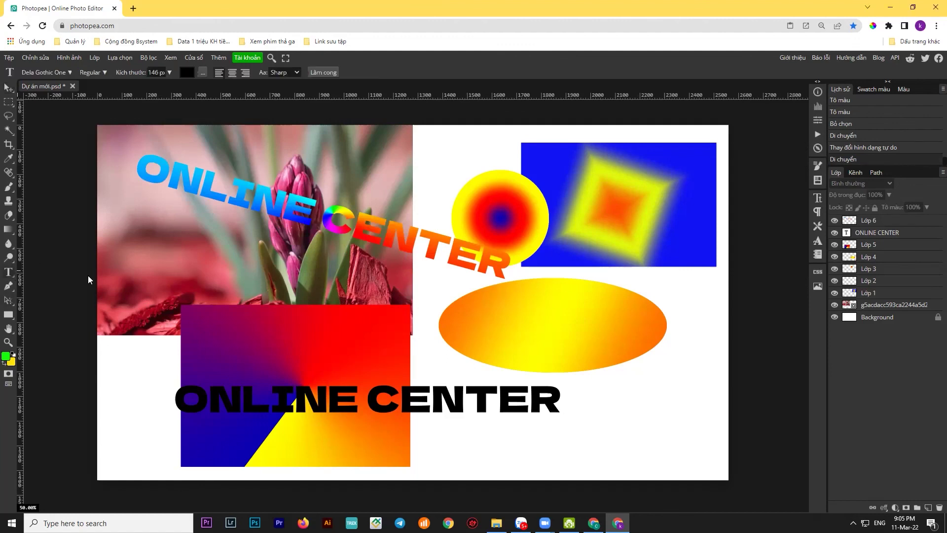
pyautogui.click(301, 319)
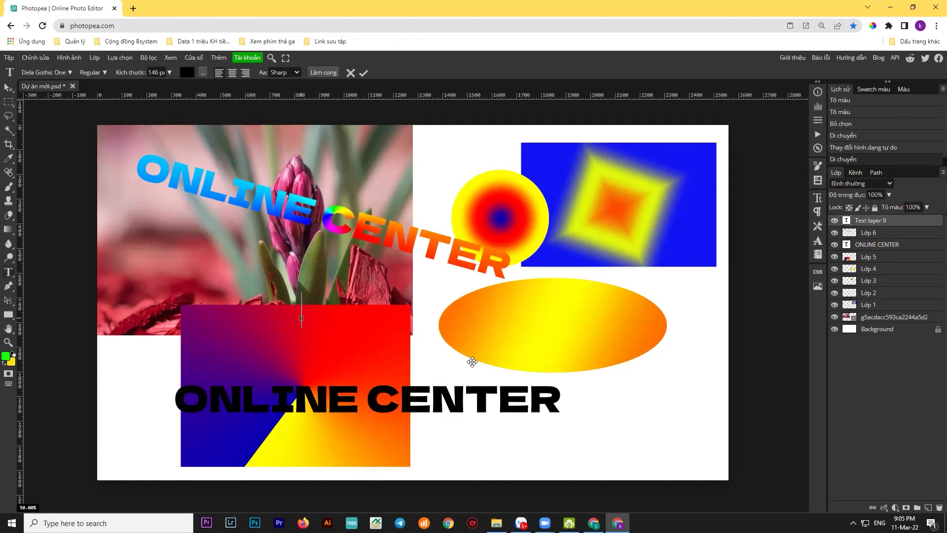
pyautogui.write('dđaào')
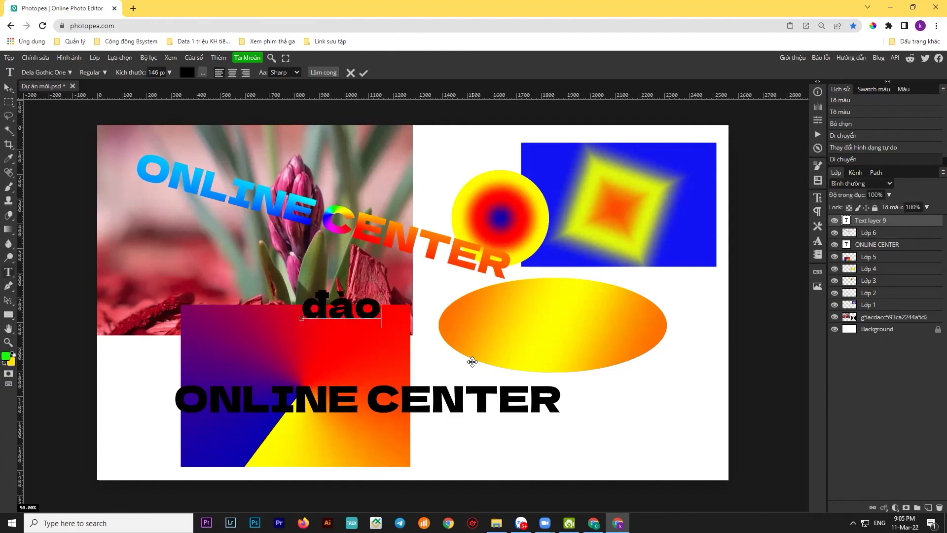
pyautogui.write(' tạo')
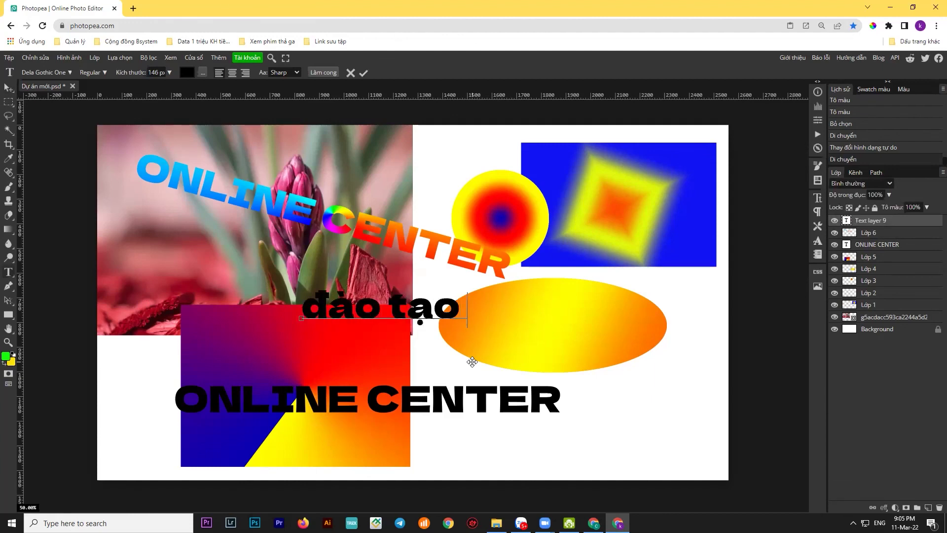
pyautogui.write(' onlin')
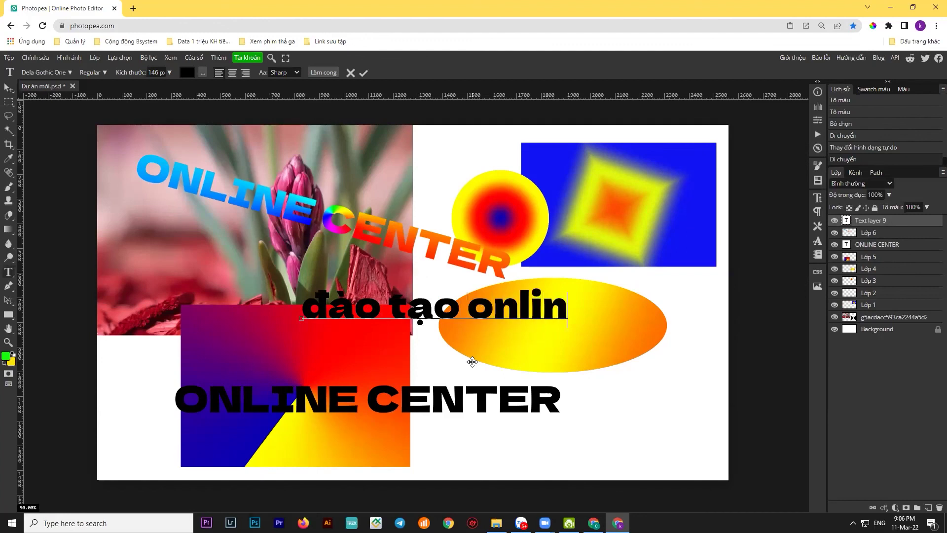
pyautogui.write('e')
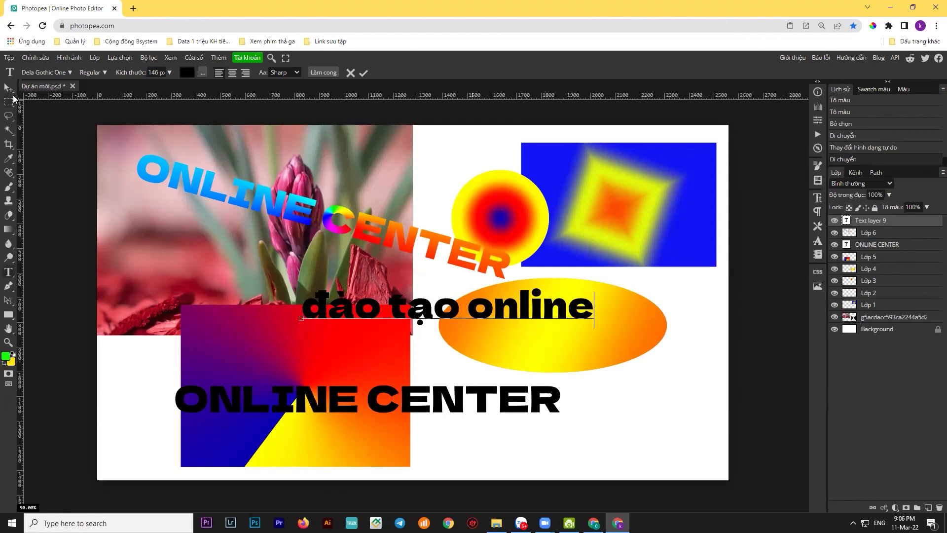
pyautogui.click(9, 89)
pyautogui.moveTo(511, 311); pyautogui.dragTo(401, 307)
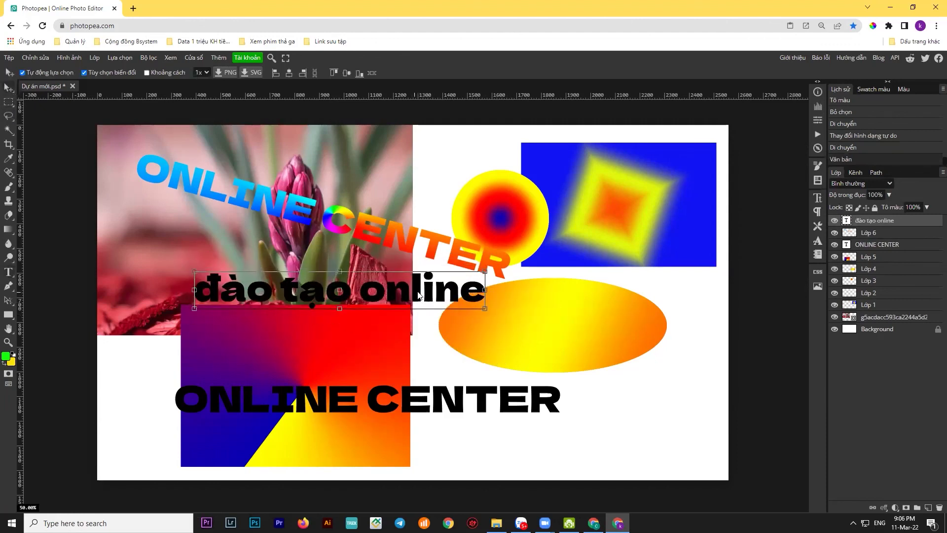
# Nudge the heading upward and load its lettering as a selection.
pyautogui.moveTo(401, 307); pyautogui.dragTo(404, 295)
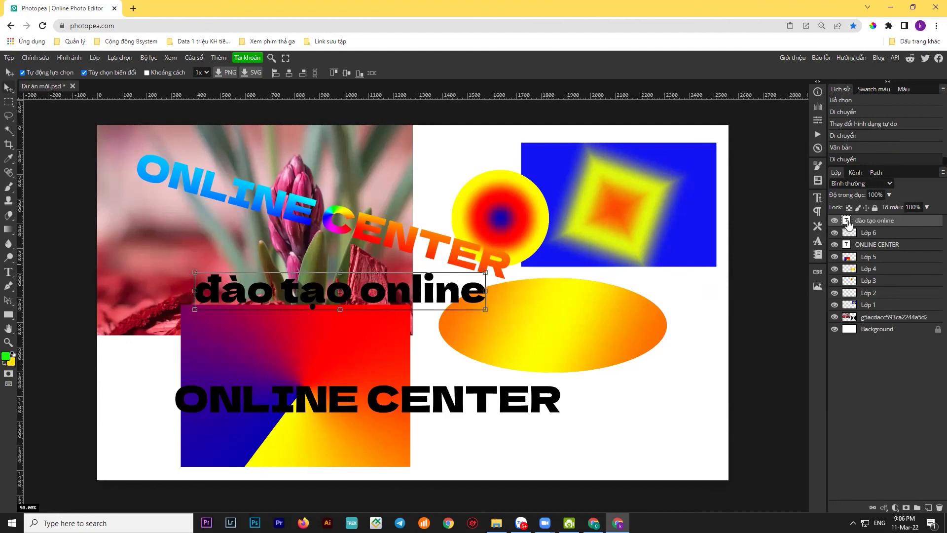
pyautogui.keyDown('ctrl'); pyautogui.click(846, 221); pyautogui.keyUp('ctrl')
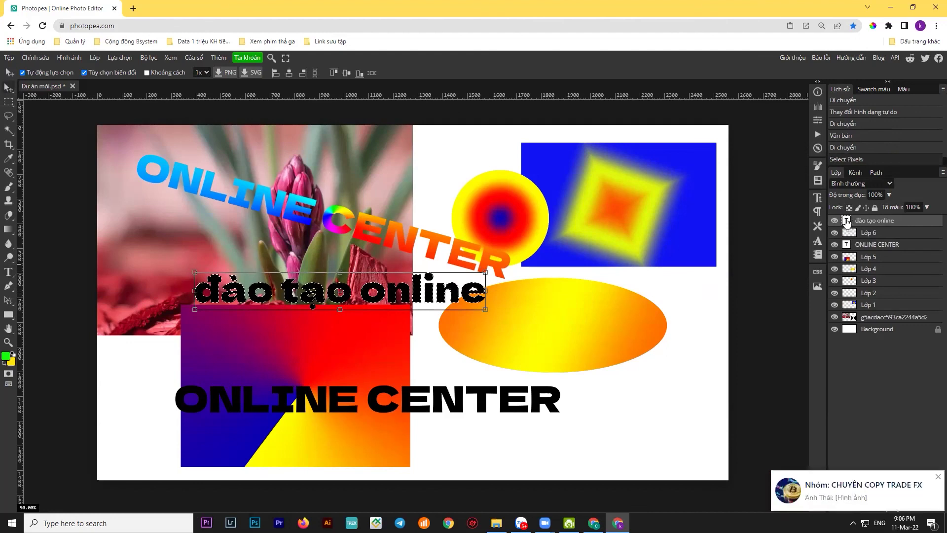
pyautogui.scroll(1, 362, 288)
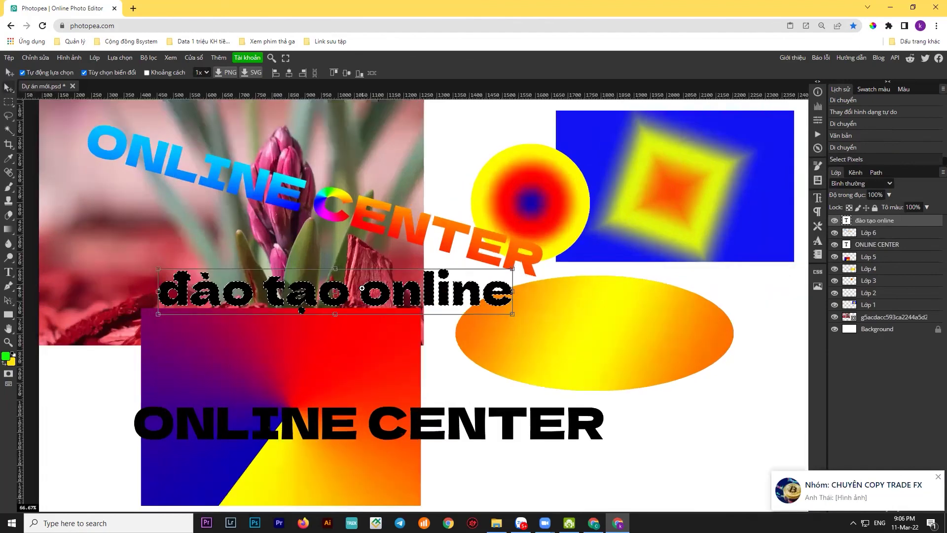
pyautogui.scroll(1, 362, 288)
pyautogui.scroll(2, 386, 305)
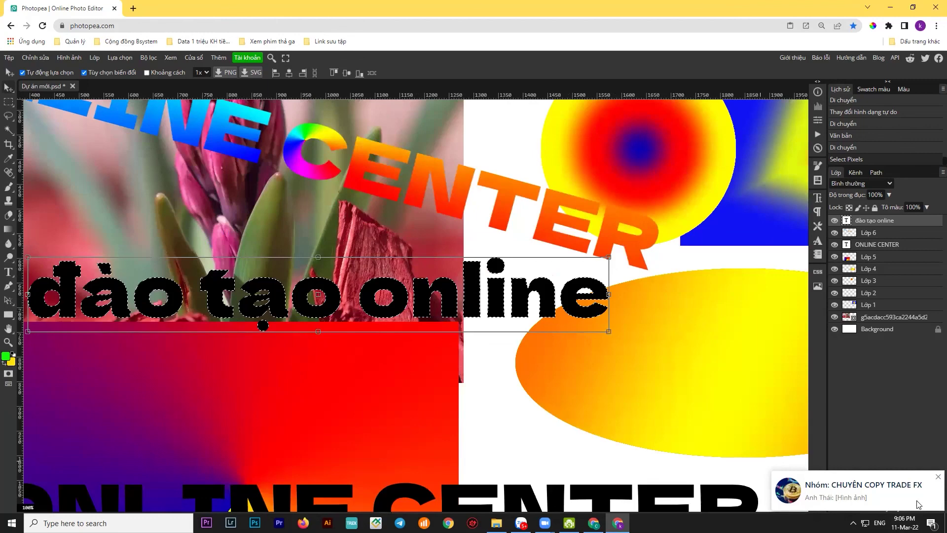
pyautogui.click(932, 475)
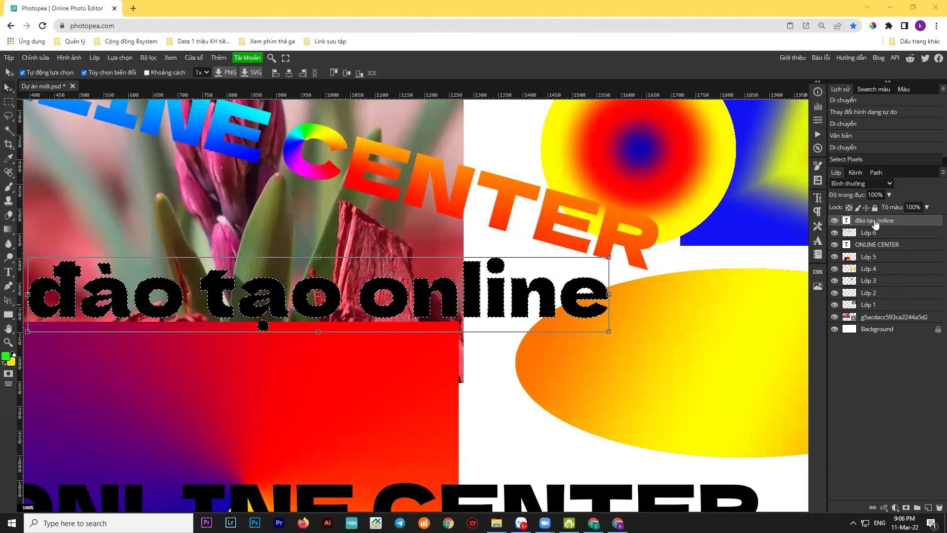
# Fill the lettering selection with an orange-to-blue gradient on a new layer, then deselect.
pyautogui.click(929, 511)
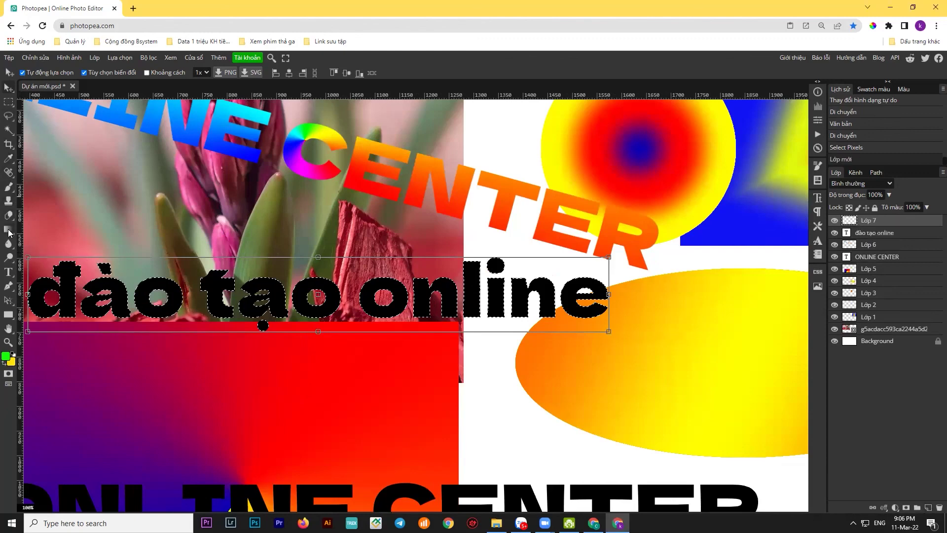
pyautogui.click(10, 230)
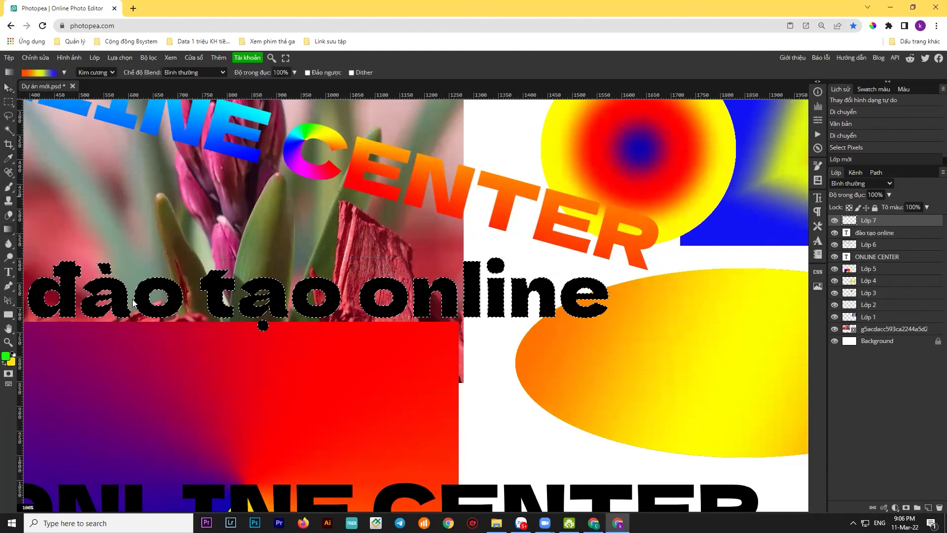
pyautogui.moveTo(119, 301); pyautogui.dragTo(486, 302)
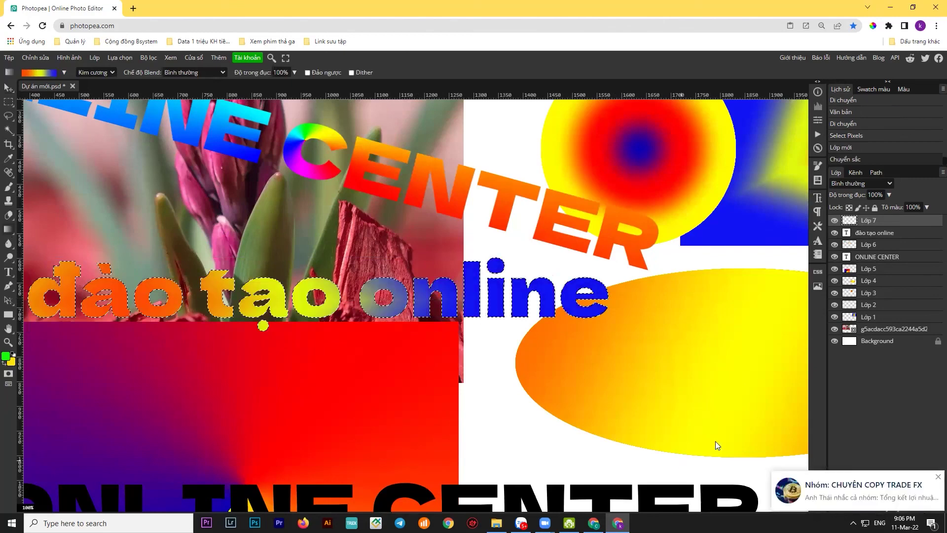
pyautogui.hotkey('ctrl', '-')
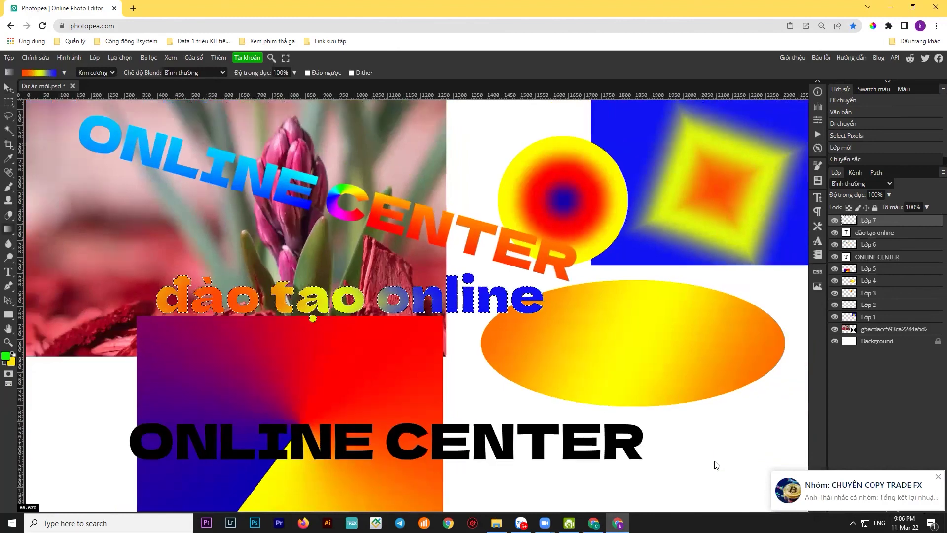
pyautogui.hotkey('ctrl', 'd')
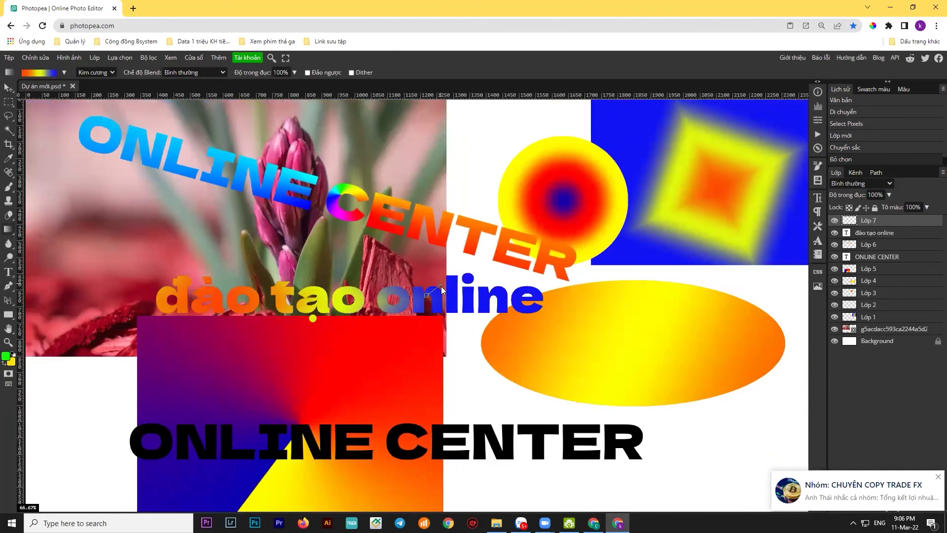
pyautogui.moveTo(441, 284); pyautogui.dragTo(441, 286)
pyautogui.hotkey('ctrl', 'z')
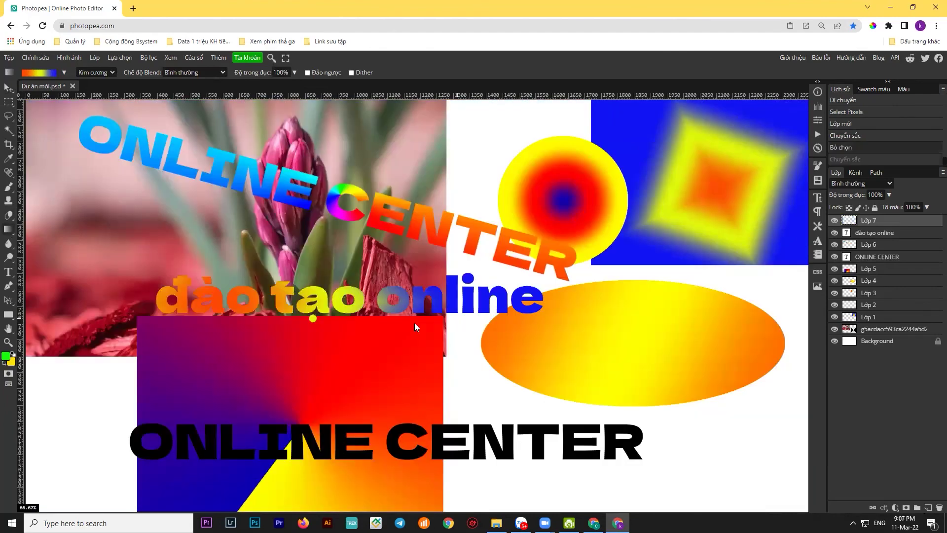
pyautogui.click(9, 87)
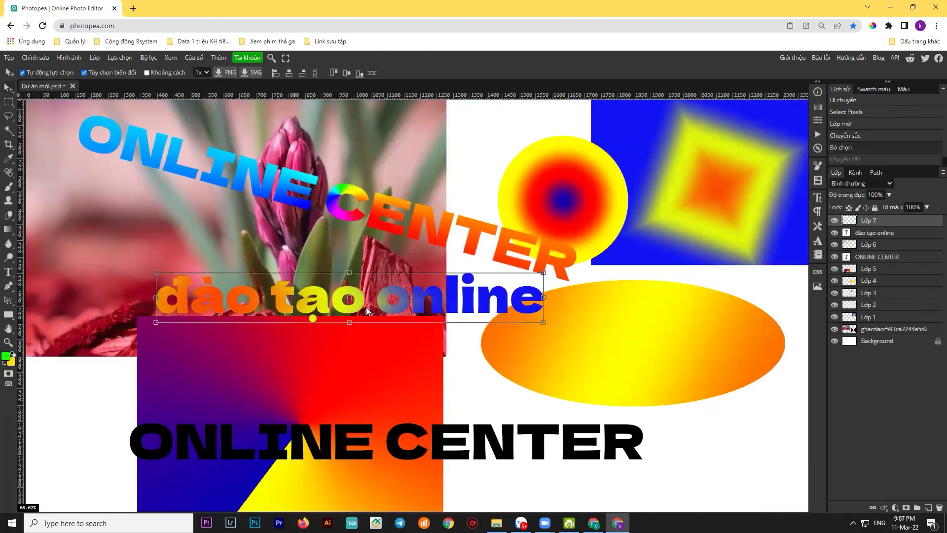
# Delete the black 'đào tạo online' text layer and briefly transform the gradient square layer Lớp 5.
pyautogui.moveTo(377, 300); pyautogui.dragTo(599, 146)
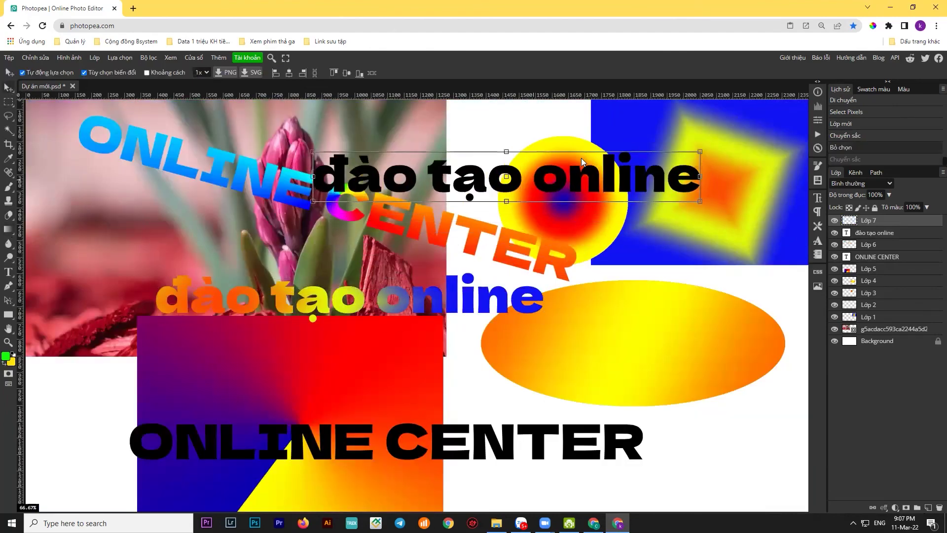
pyautogui.press('Delete')
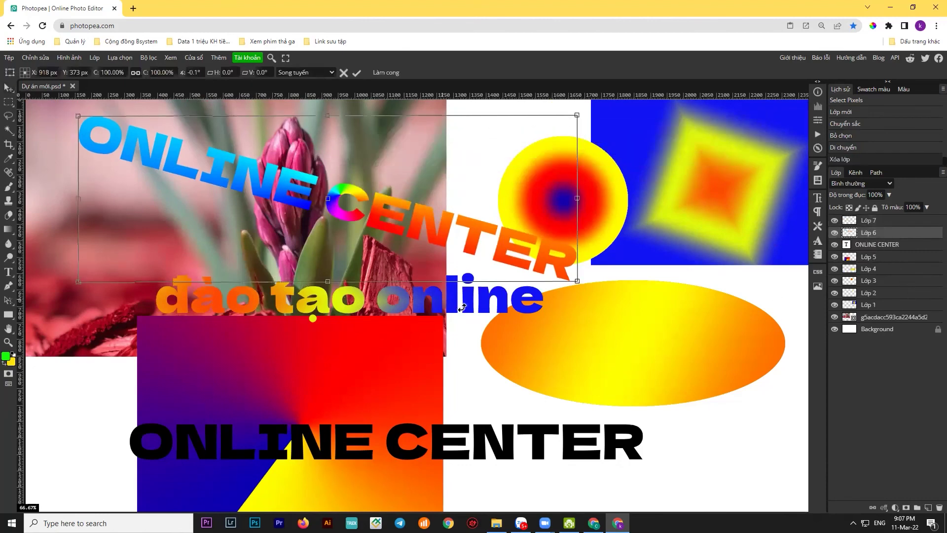
pyautogui.click(293, 349)
pyautogui.hotkey('ctrl', 't')
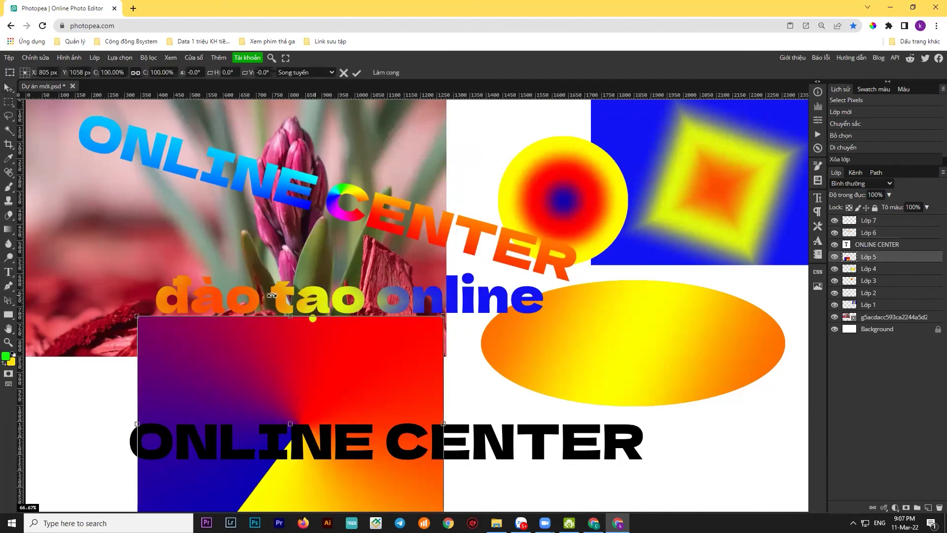
pyautogui.click(8, 90)
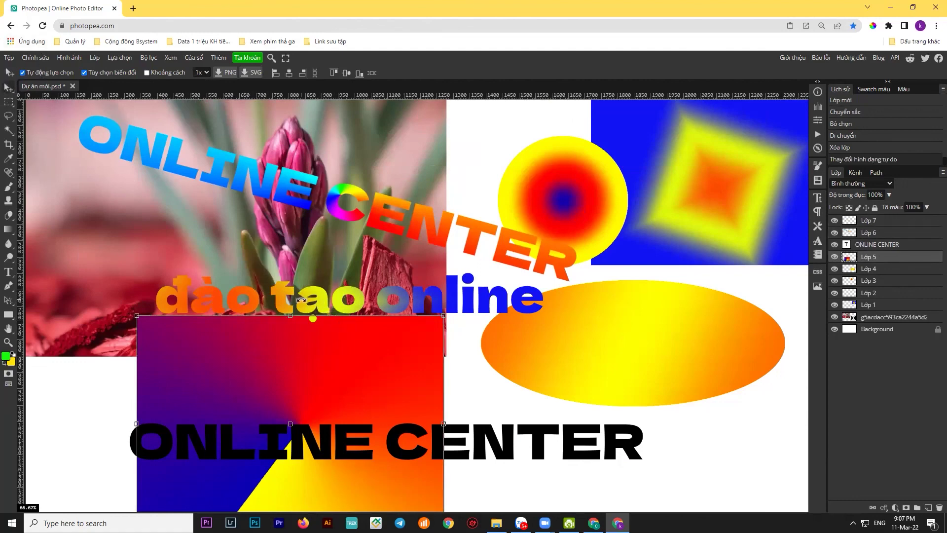
pyautogui.click(571, 422)
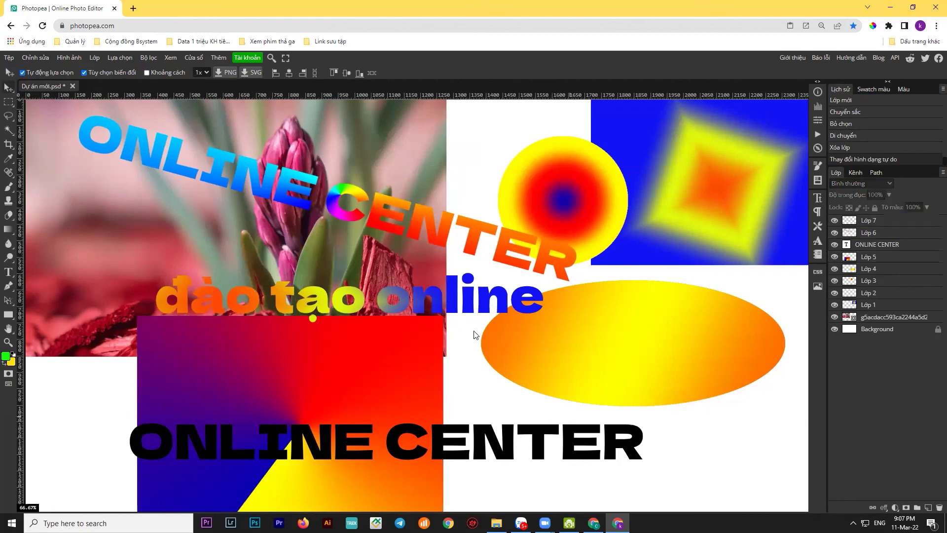
# Reposition and slightly tilt the gradient lettering, then apply the free transform.
pyautogui.moveTo(499, 296)
pyautogui.mouseDown()
pyautogui.moveTo(499, 241)
pyautogui.moveTo(420, 247)
pyautogui.mouseUp()
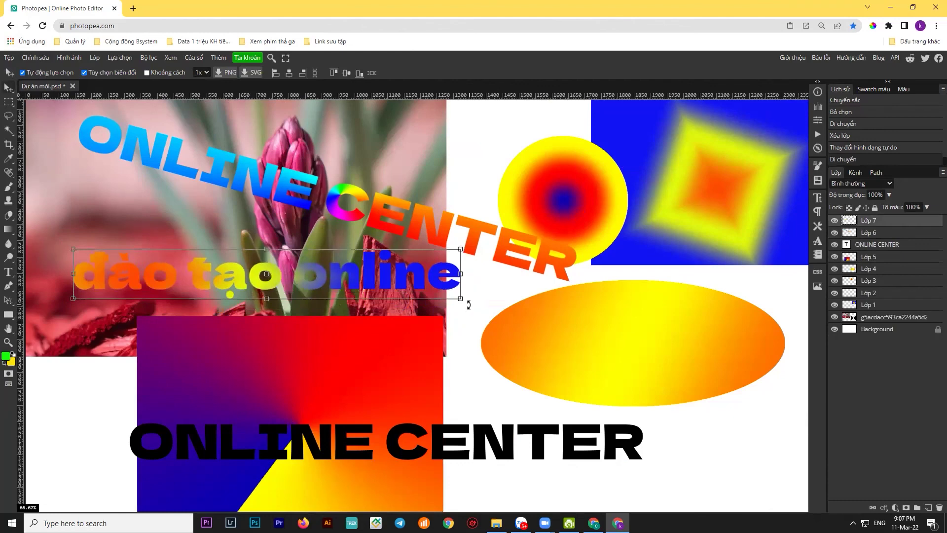
pyautogui.moveTo(468, 304); pyautogui.dragTo(467, 345)
pyautogui.moveTo(410, 302)
pyautogui.mouseDown()
pyautogui.moveTo(597, 421)
pyautogui.moveTo(748, 481)
pyautogui.mouseUp()
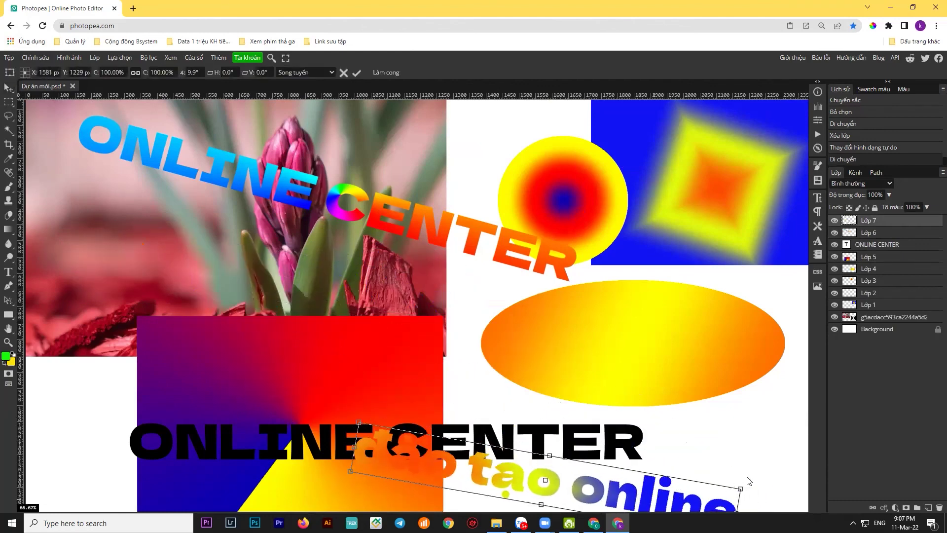
pyautogui.moveTo(752, 486); pyautogui.dragTo(706, 483)
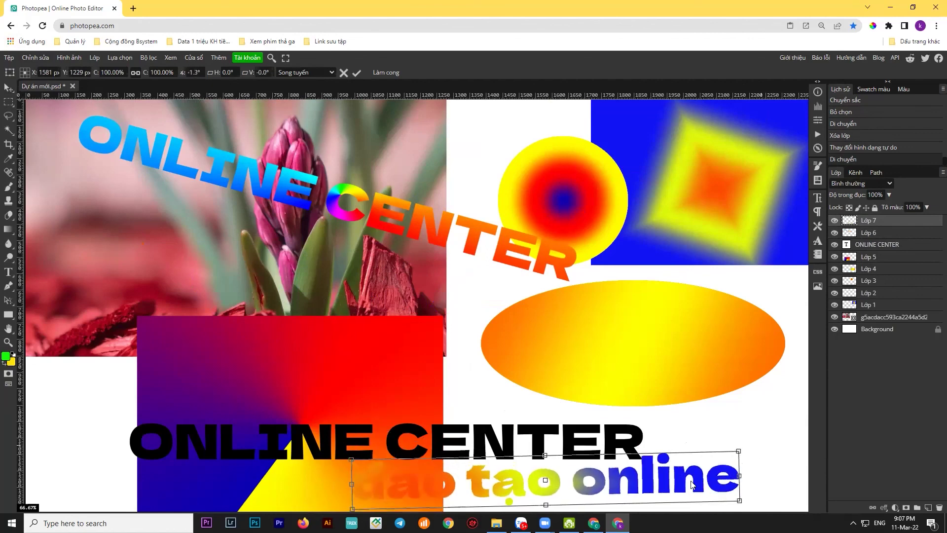
pyautogui.moveTo(628, 488)
pyautogui.mouseDown()
pyautogui.moveTo(731, 238)
pyautogui.moveTo(424, 267)
pyautogui.moveTo(444, 291)
pyautogui.moveTo(468, 296)
pyautogui.mouseUp()
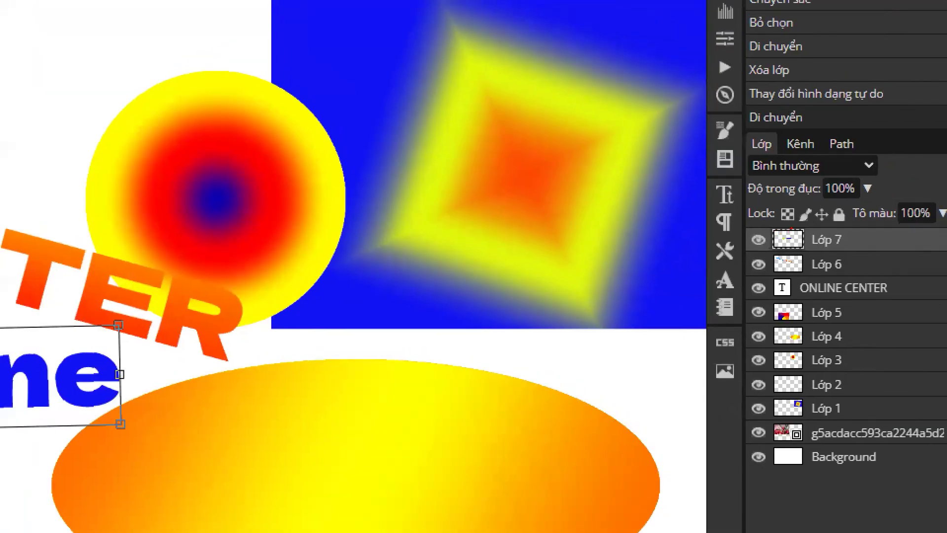
pyautogui.moveTo(769, 230); pyautogui.dragTo(804, 226)
pyautogui.moveTo(791, 242); pyautogui.dragTo(785, 184)
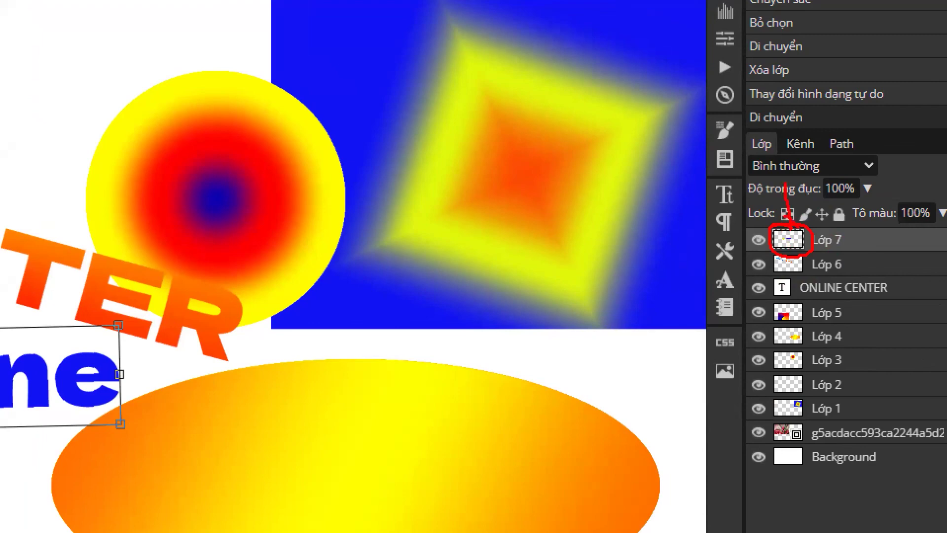
pyautogui.moveTo(801, 224); pyautogui.dragTo(808, 206)
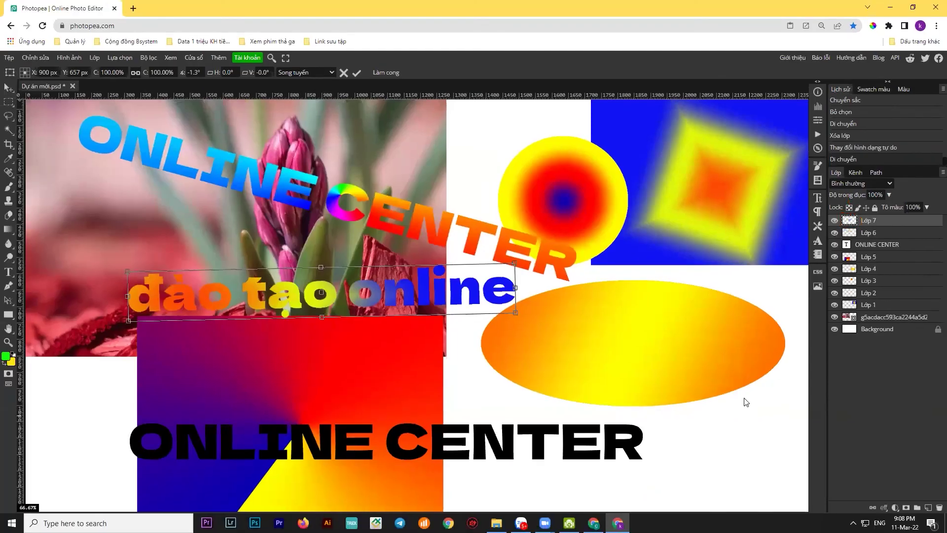
pyautogui.press('Return')
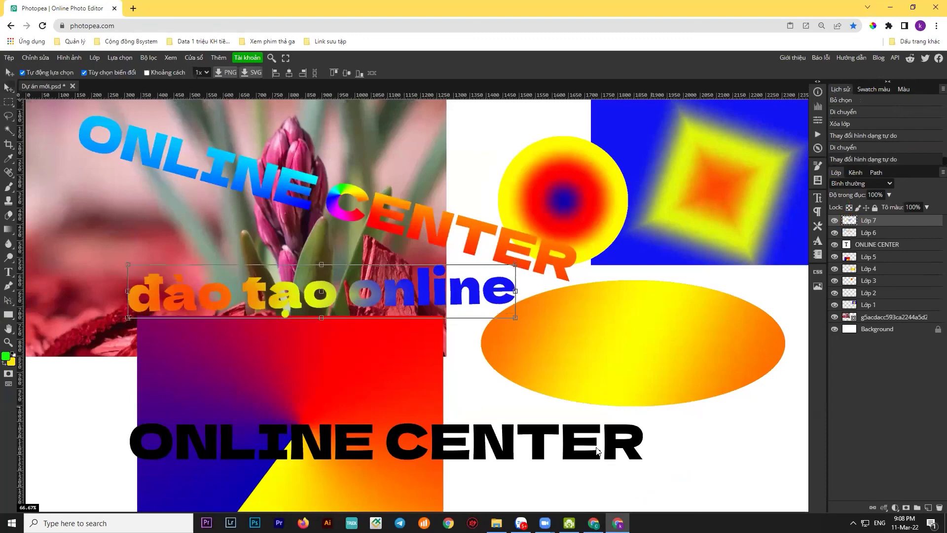
pyautogui.click(478, 390)
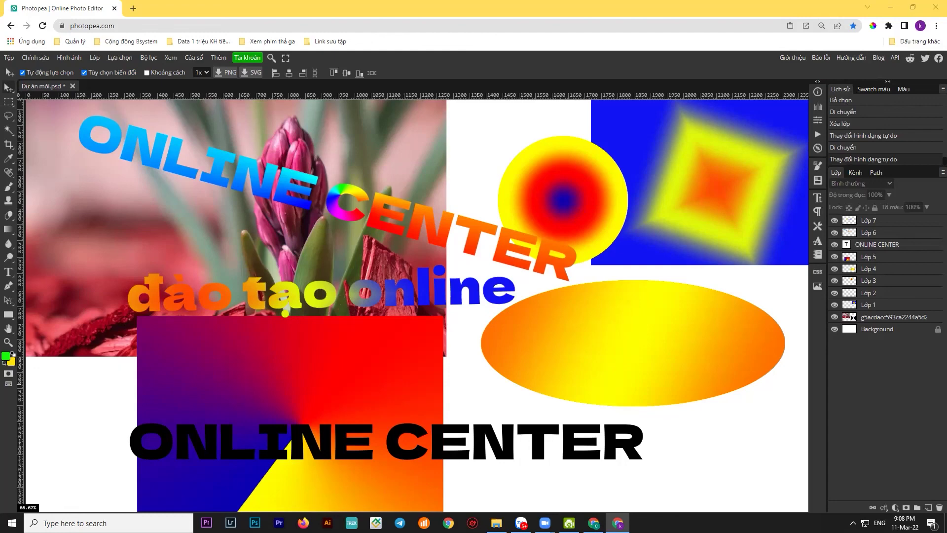
# Browse the gradient, blur and text flyouts, then select the Pen (Bút) tool for red shapes.
pyautogui.rightClick(12, 231)
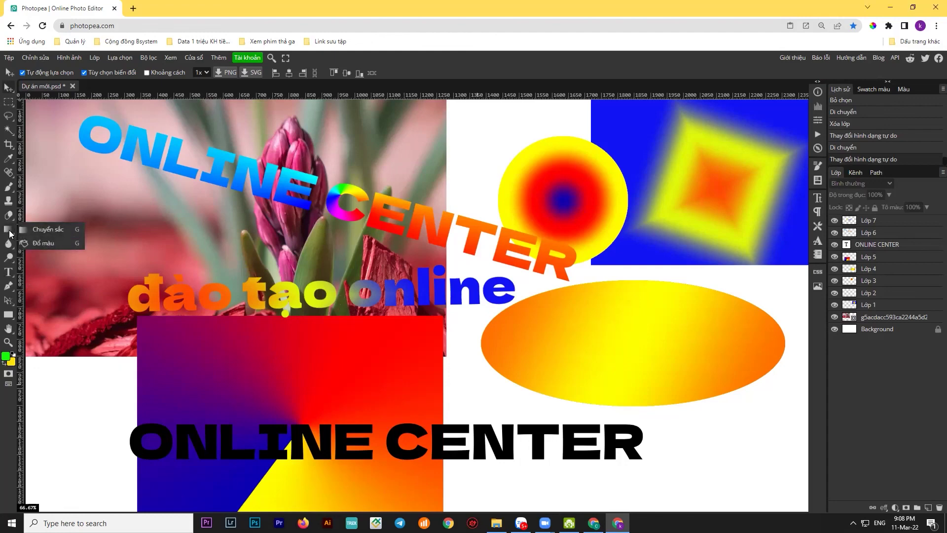
pyautogui.click(9, 230)
pyautogui.rightClick(10, 241)
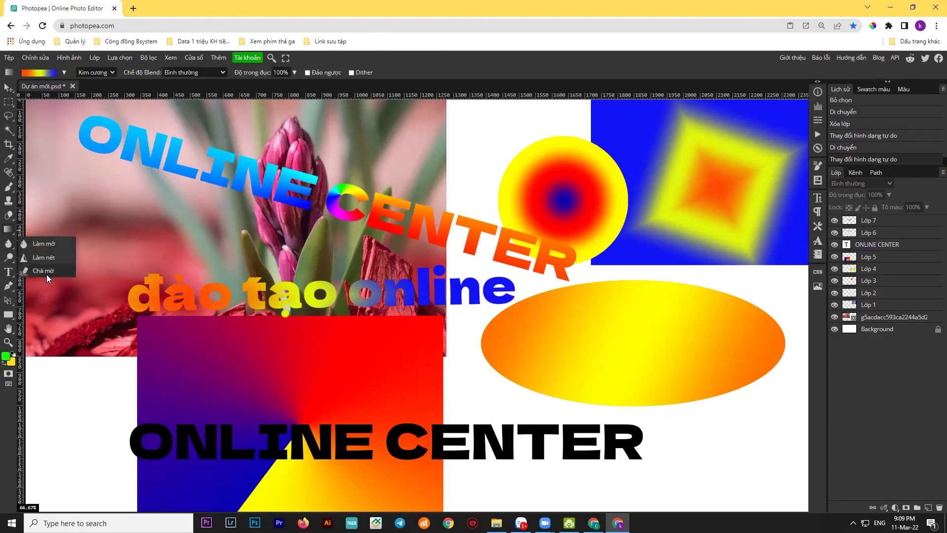
pyautogui.click(9, 243)
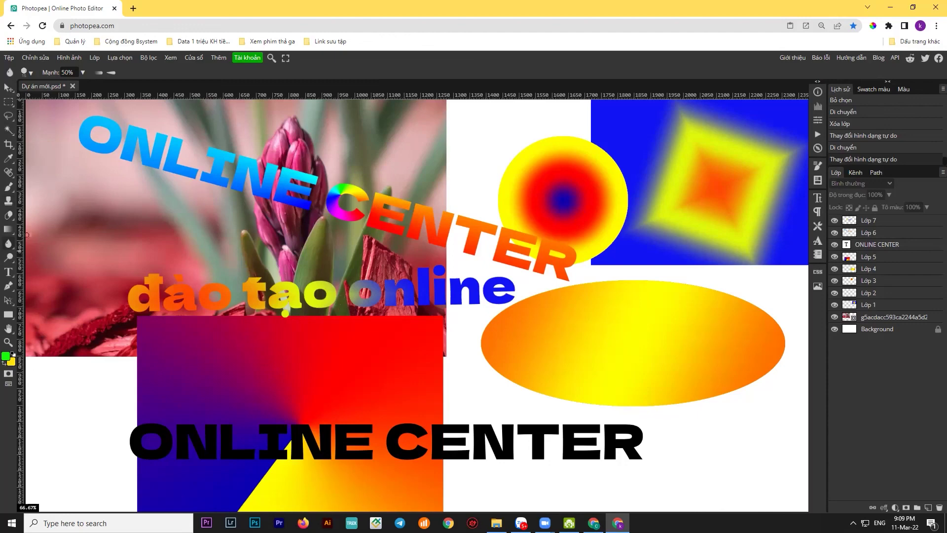
pyautogui.rightClick(14, 243)
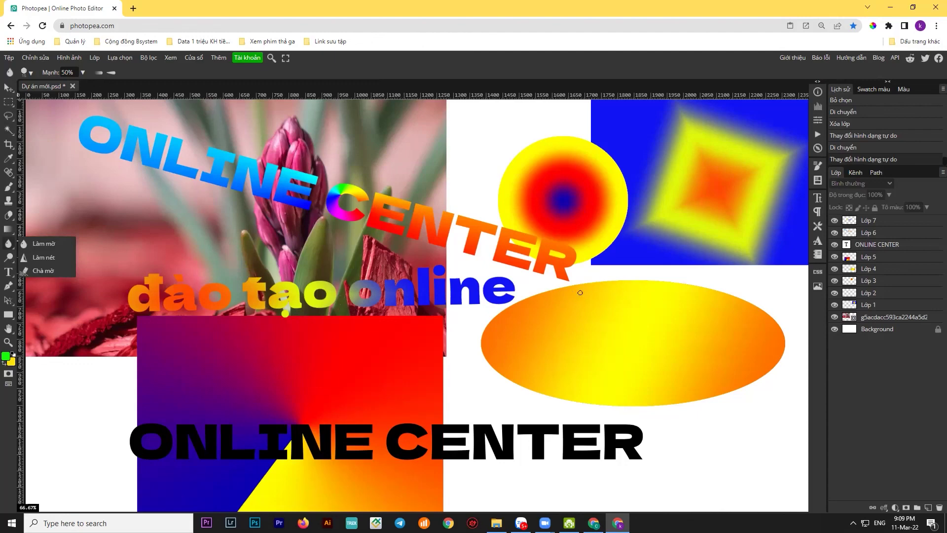
pyautogui.rightClick(10, 273)
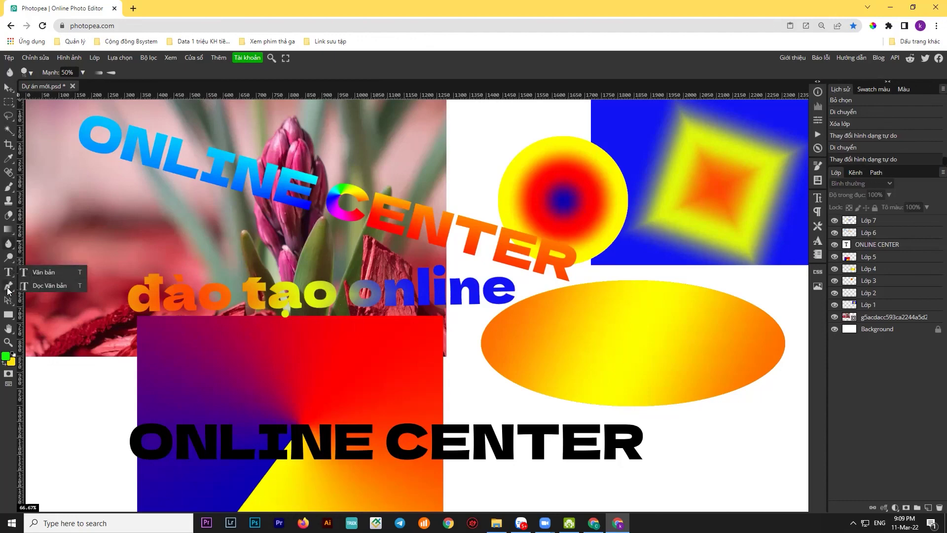
pyautogui.rightClick(8, 287)
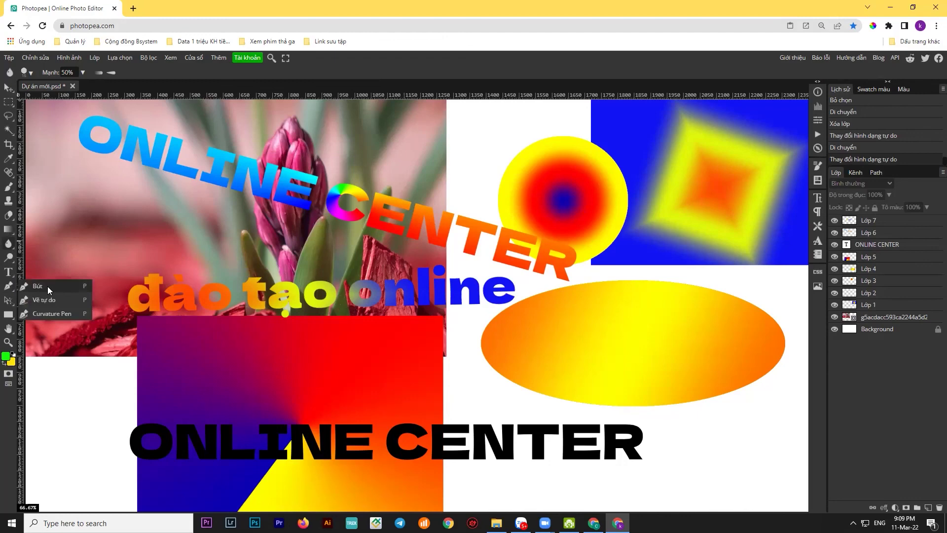
pyautogui.click(14, 286)
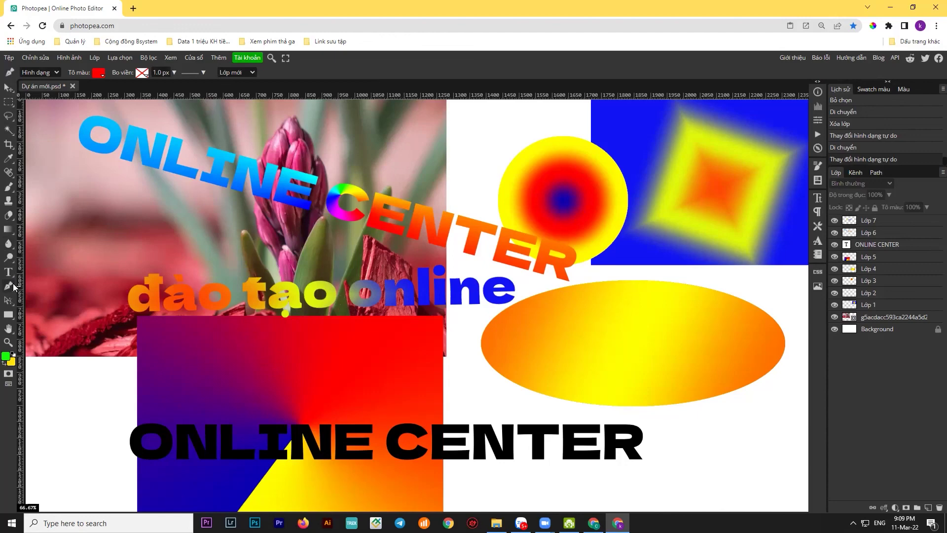
pyautogui.rightClick(14, 285)
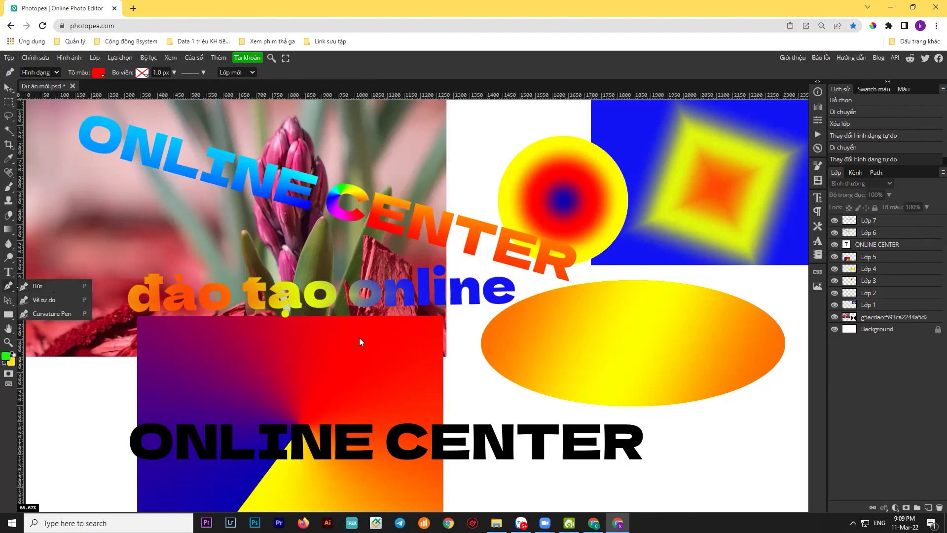
# Draw a large wavy red pen shape with curved anchors over the ellipse.
pyautogui.click(472, 366)
pyautogui.click(575, 256)
pyautogui.moveTo(636, 261); pyautogui.dragTo(697, 319)
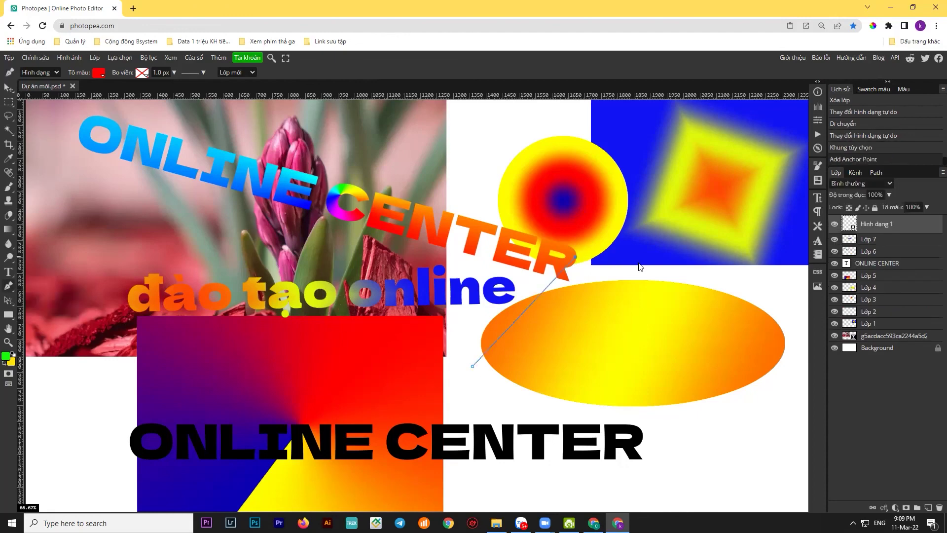
pyautogui.moveTo(741, 226)
pyautogui.mouseDown()
pyautogui.moveTo(791, 341)
pyautogui.moveTo(765, 329)
pyautogui.mouseUp()
pyautogui.moveTo(752, 205); pyautogui.dragTo(771, 188)
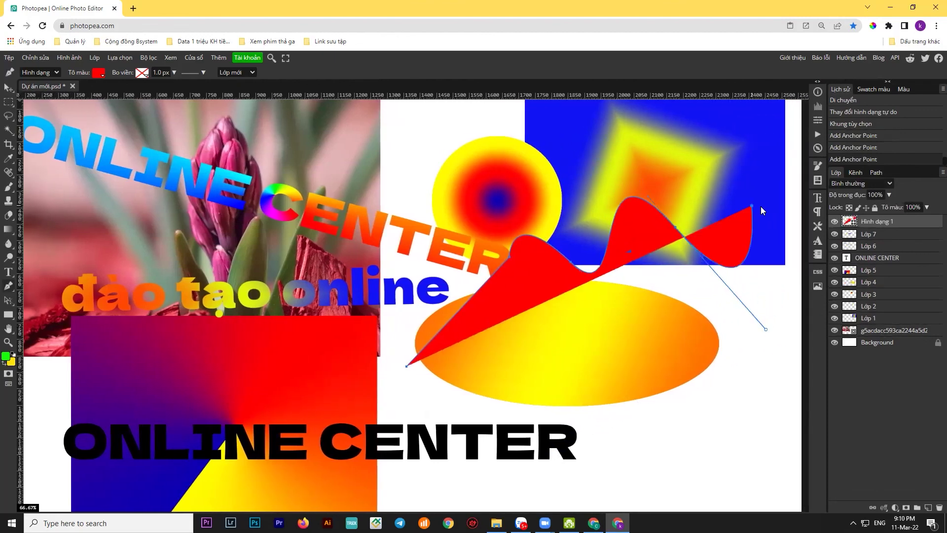
pyautogui.moveTo(698, 309)
pyautogui.mouseDown()
pyautogui.moveTo(615, 208)
pyautogui.moveTo(658, 270)
pyautogui.mouseUp()
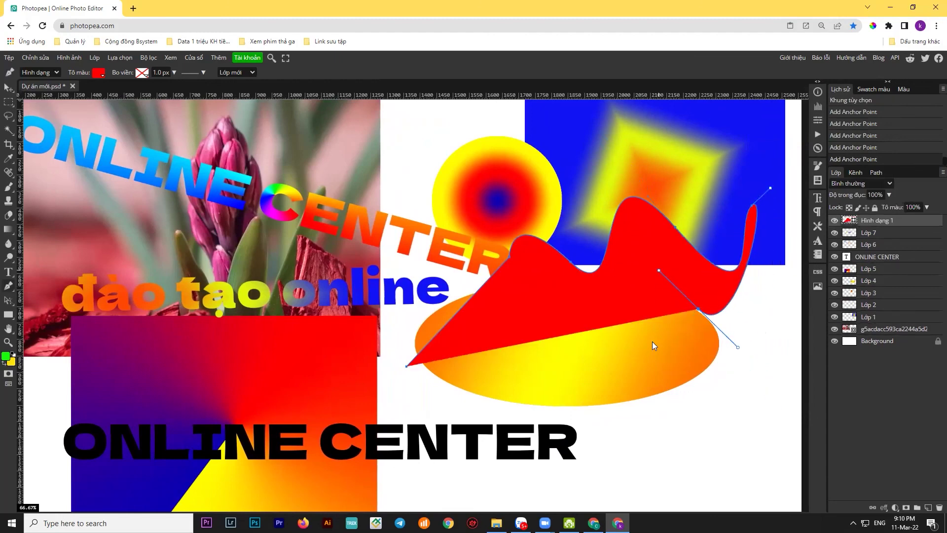
pyautogui.moveTo(646, 354)
pyautogui.mouseDown()
pyautogui.moveTo(536, 335)
pyautogui.moveTo(539, 309)
pyautogui.mouseUp()
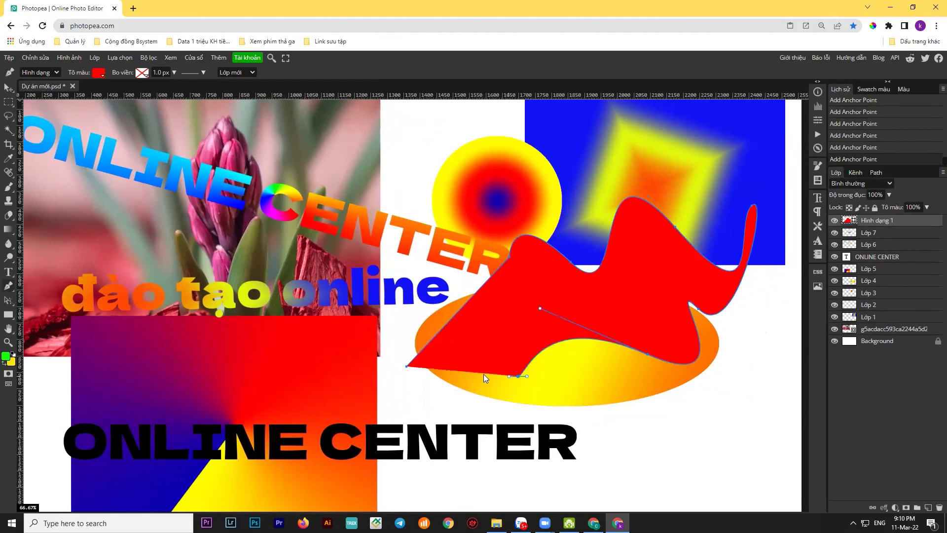
pyautogui.moveTo(517, 375); pyautogui.dragTo(537, 403)
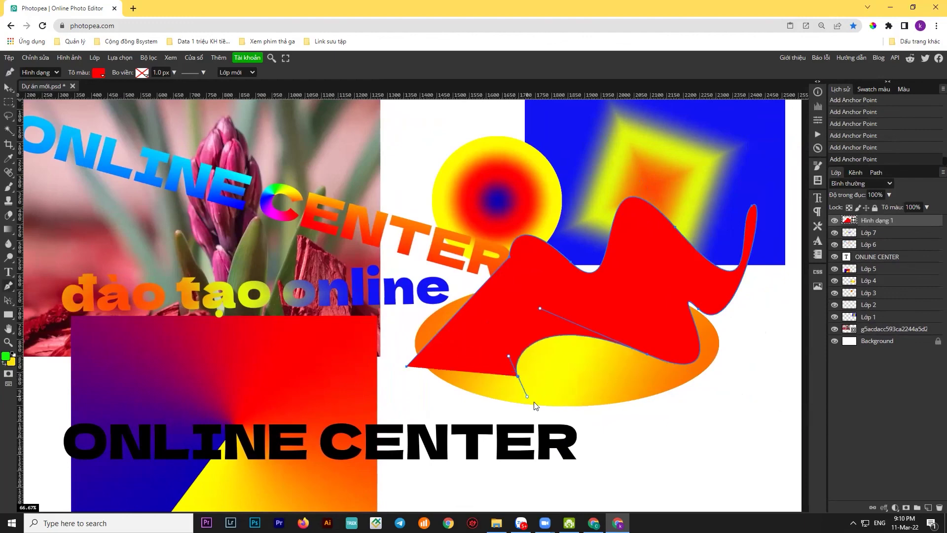
pyautogui.moveTo(495, 433)
pyautogui.mouseDown()
pyautogui.moveTo(660, 456)
pyautogui.moveTo(718, 416)
pyautogui.moveTo(718, 431)
pyautogui.moveTo(756, 354)
pyautogui.moveTo(708, 402)
pyautogui.moveTo(715, 461)
pyautogui.moveTo(782, 393)
pyautogui.moveTo(733, 468)
pyautogui.mouseUp()
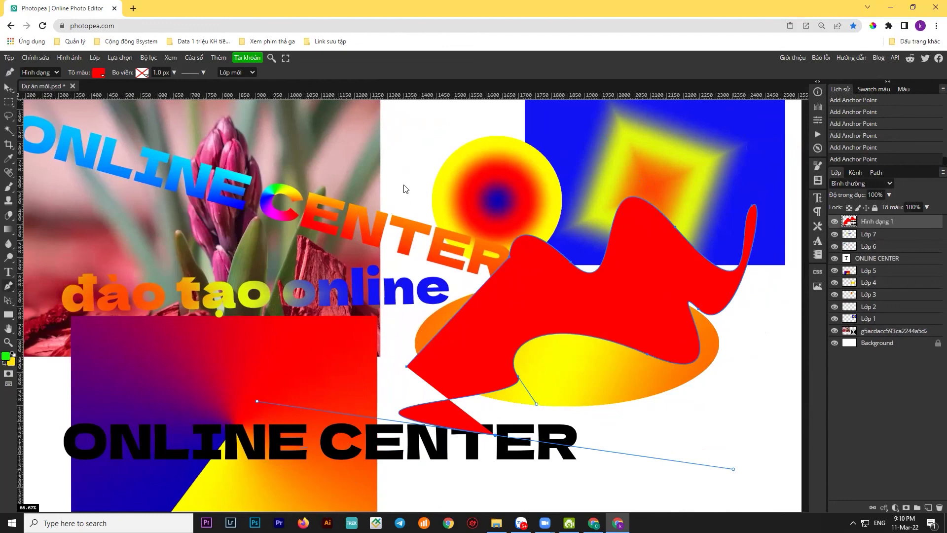
# Draw a second pointed red shape beside the circle and zoom out.
pyautogui.moveTo(377, 186)
pyautogui.mouseDown()
pyautogui.moveTo(529, 152)
pyautogui.moveTo(439, 272)
pyautogui.moveTo(577, 243)
pyautogui.mouseUp()
pyautogui.click(522, 141)
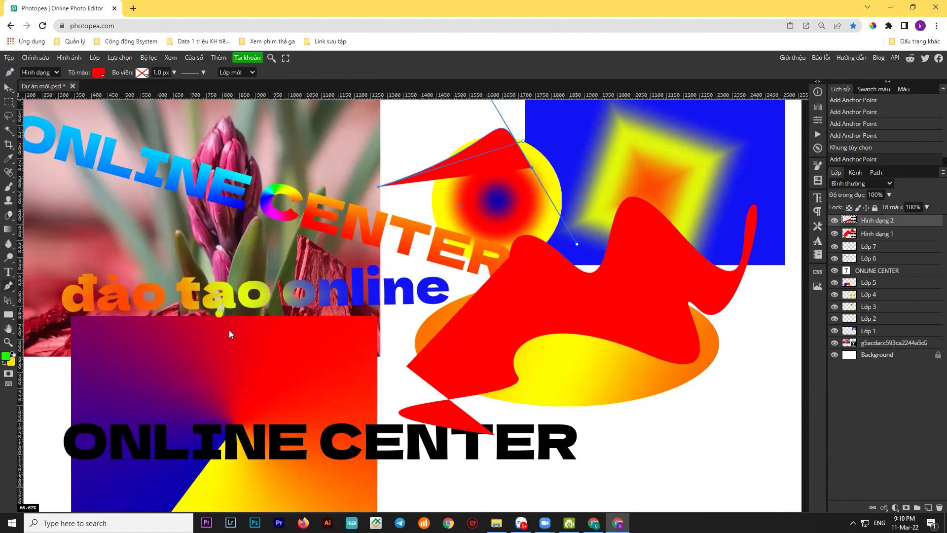
pyautogui.hotkey('ctrl', '-')
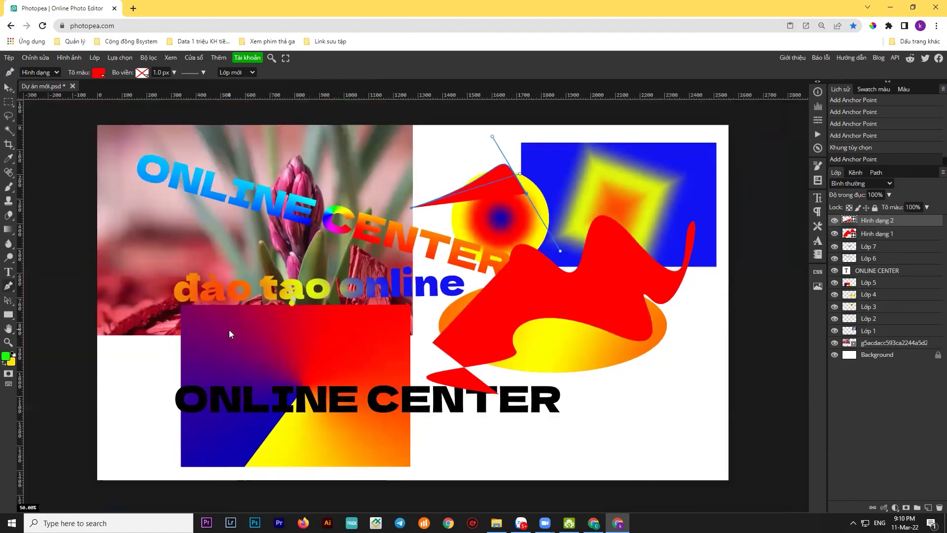
# Select the Hình vuông (Rectangle) shape tool and dismiss its size prompt.
pyautogui.rightClick(10, 316)
pyautogui.click(11, 317)
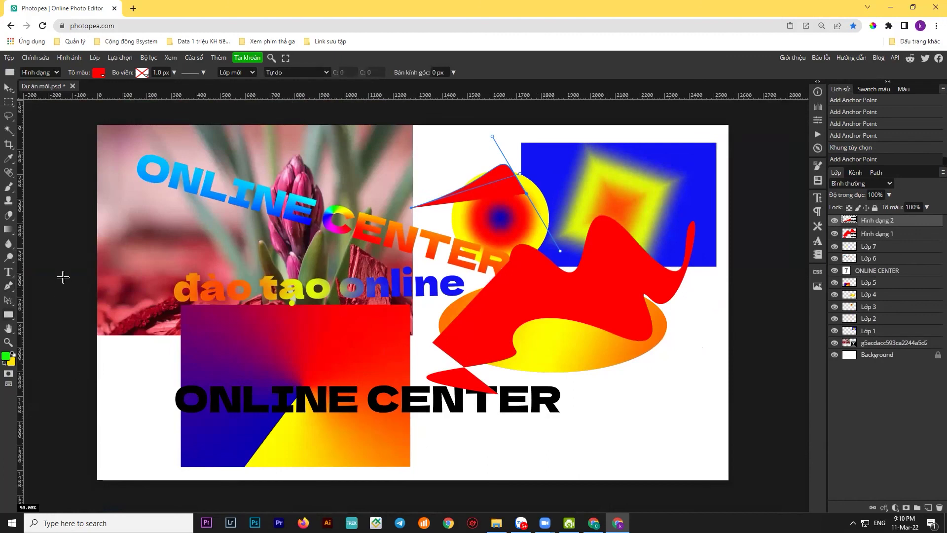
pyautogui.click(65, 293)
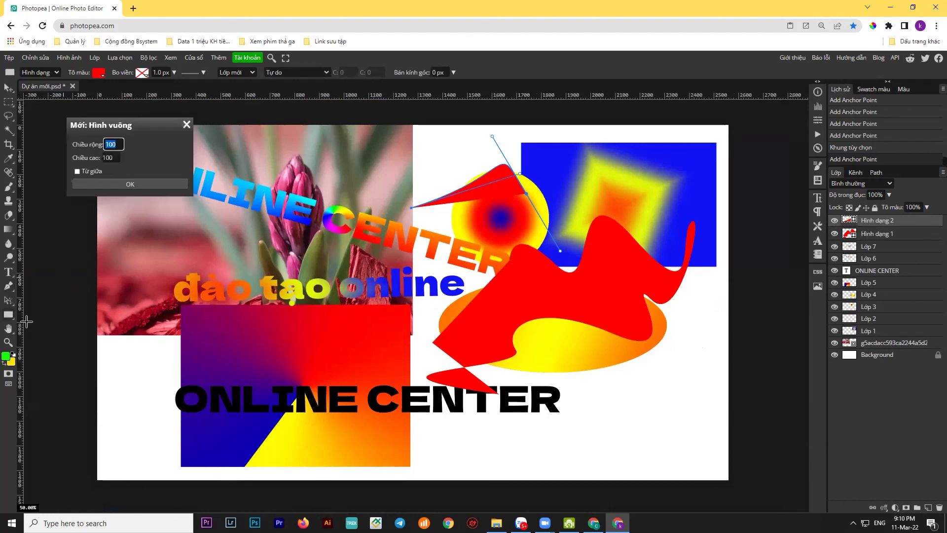
pyautogui.click(184, 126)
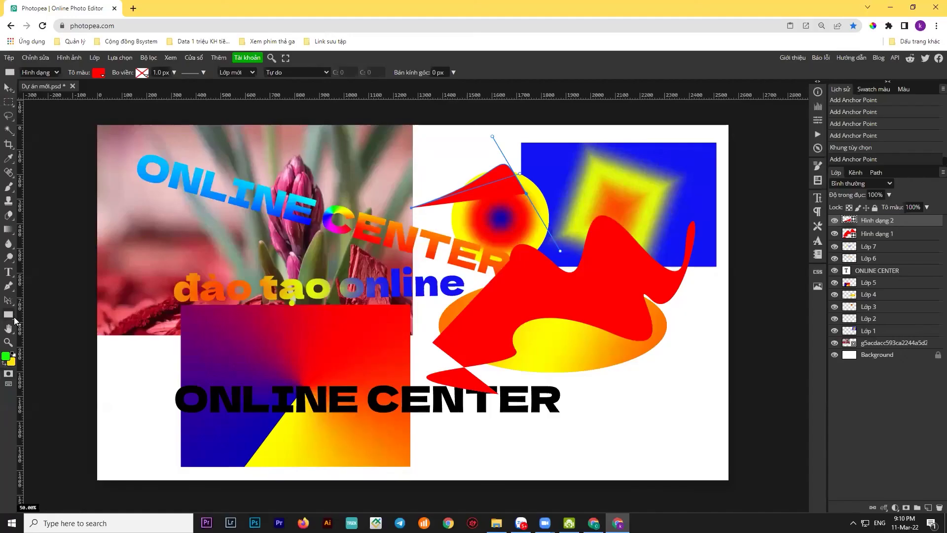
# Drag across the canvas a few times, then bring up the Tệp (File) menu.
pyautogui.rightClick(14, 320)
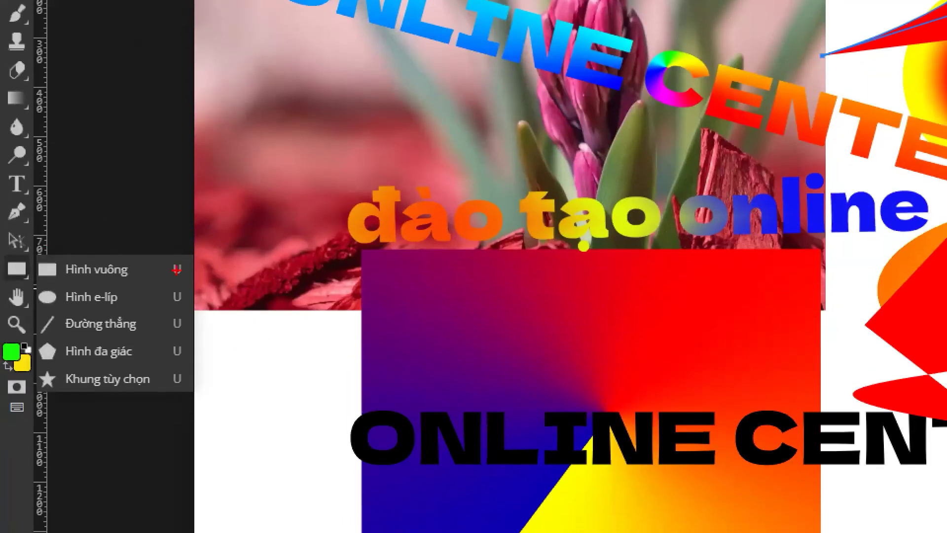
pyautogui.moveTo(236, 115)
pyautogui.mouseDown()
pyautogui.moveTo(204, 121)
pyautogui.moveTo(198, 154)
pyautogui.mouseUp()
pyautogui.moveTo(267, 80)
pyautogui.mouseDown()
pyautogui.moveTo(266, 170)
pyautogui.moveTo(294, 162)
pyautogui.mouseUp()
pyautogui.moveTo(340, 133)
pyautogui.mouseDown()
pyautogui.moveTo(364, 183)
pyautogui.moveTo(471, 117)
pyautogui.mouseUp()
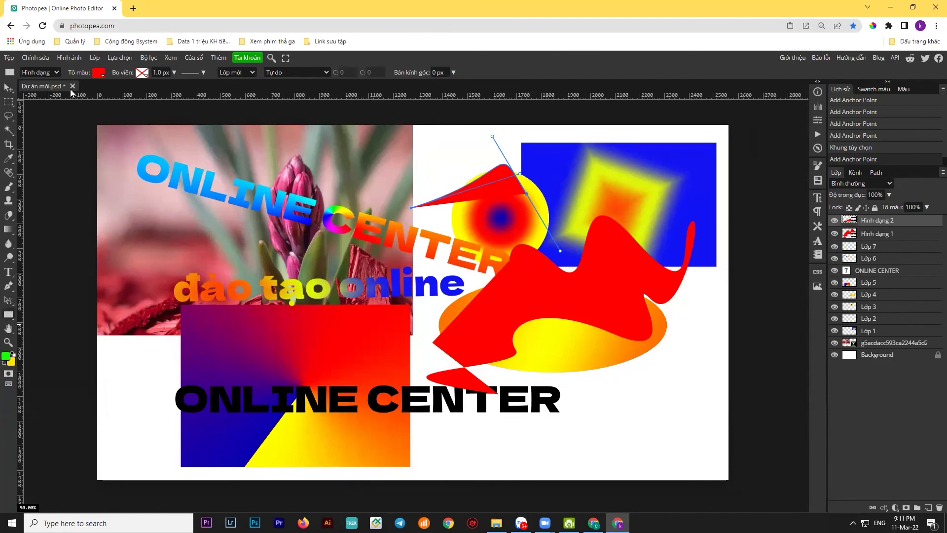
pyautogui.click(9, 57)
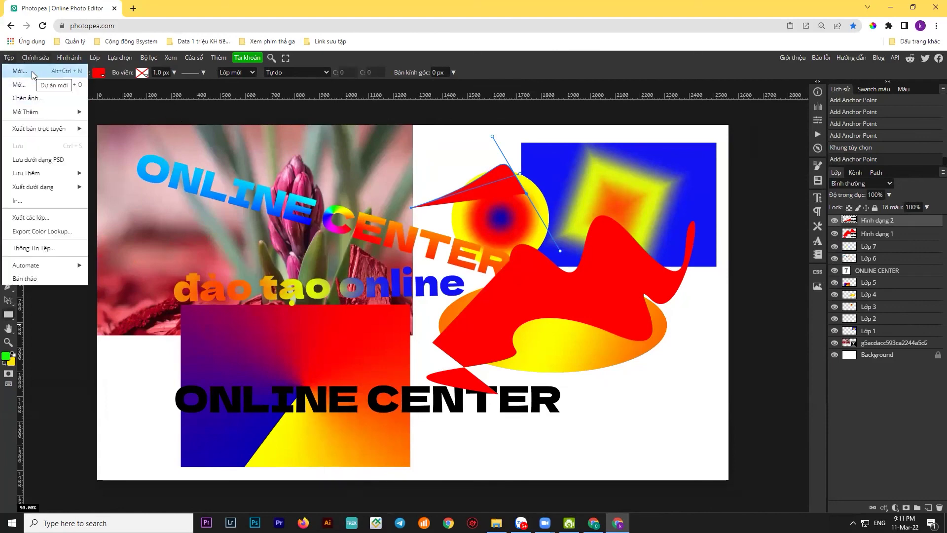
# Close the poster without saving and create a new blank white 2560×1440 document.
pyautogui.click(171, 115)
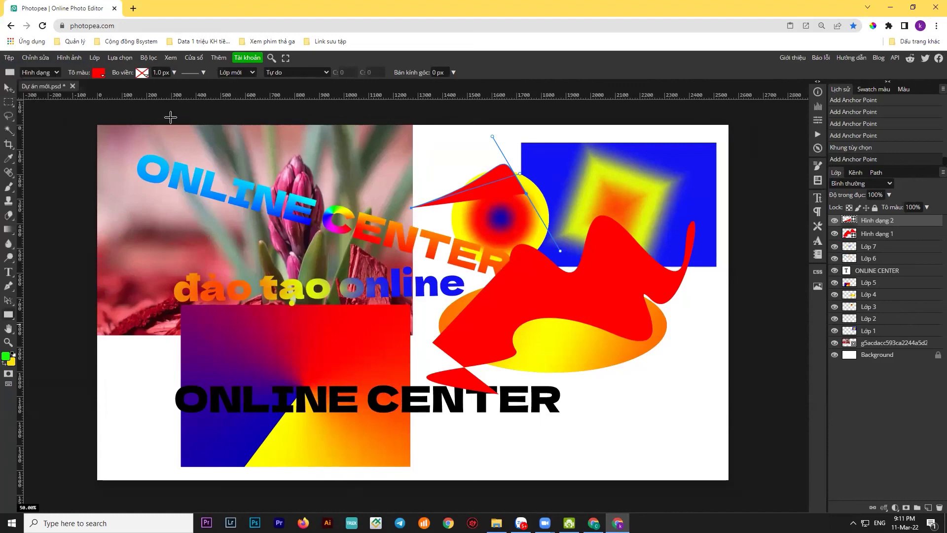
pyautogui.click(73, 86)
pyautogui.click(524, 92)
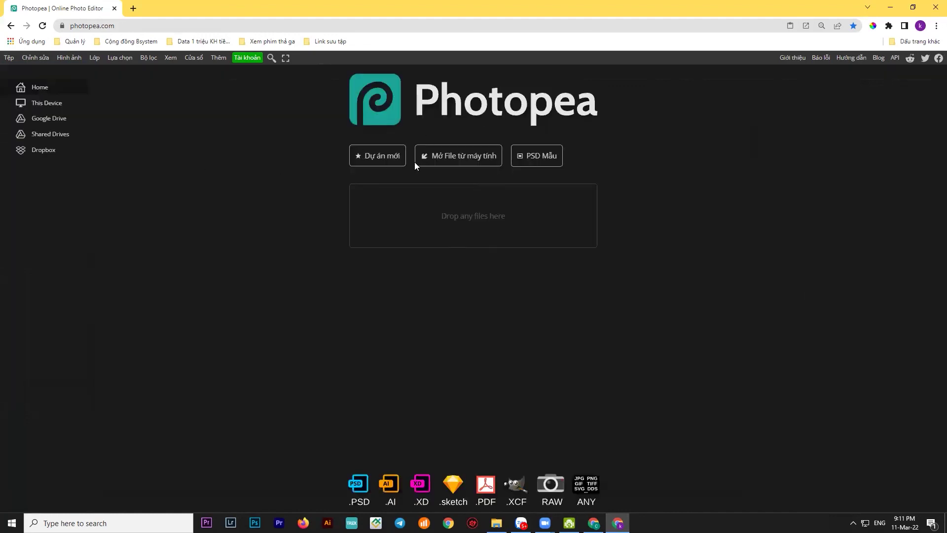
pyautogui.click(380, 157)
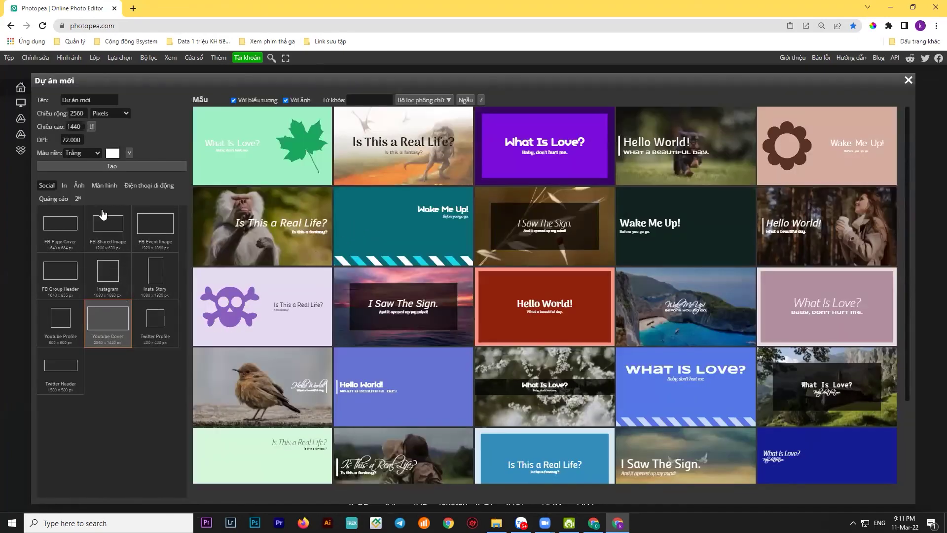
pyautogui.click(139, 165)
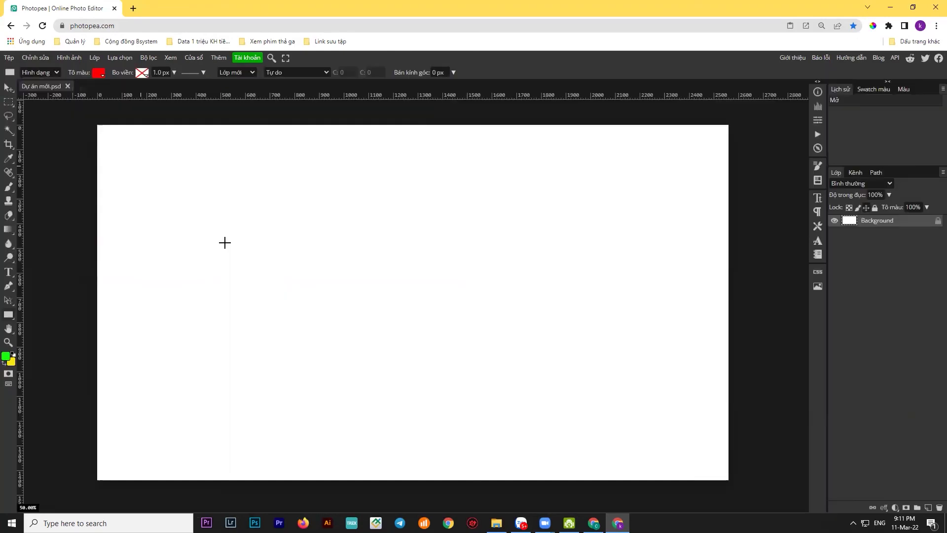
pyautogui.click(10, 315)
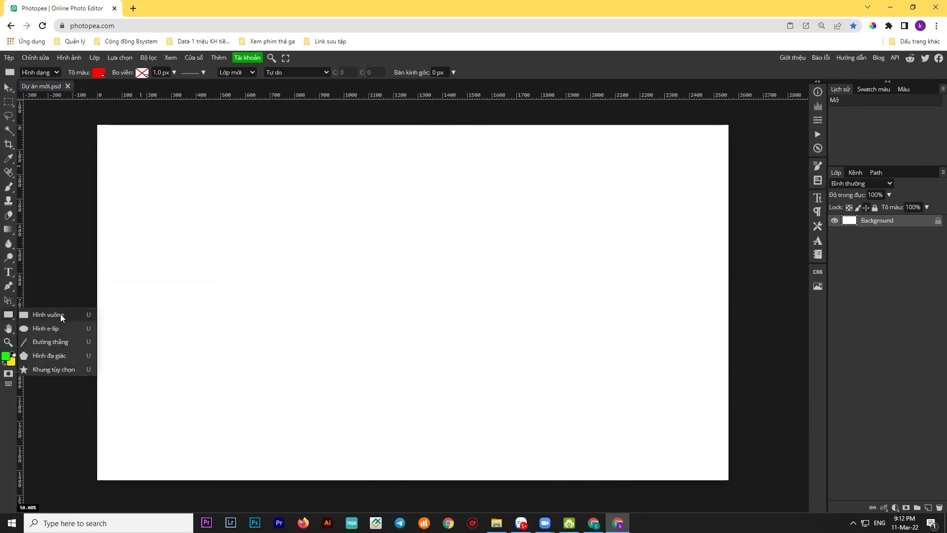
# Draw a red rectangle on the blank canvas.
pyautogui.click(61, 315)
pyautogui.moveTo(260, 196); pyautogui.dragTo(377, 265)
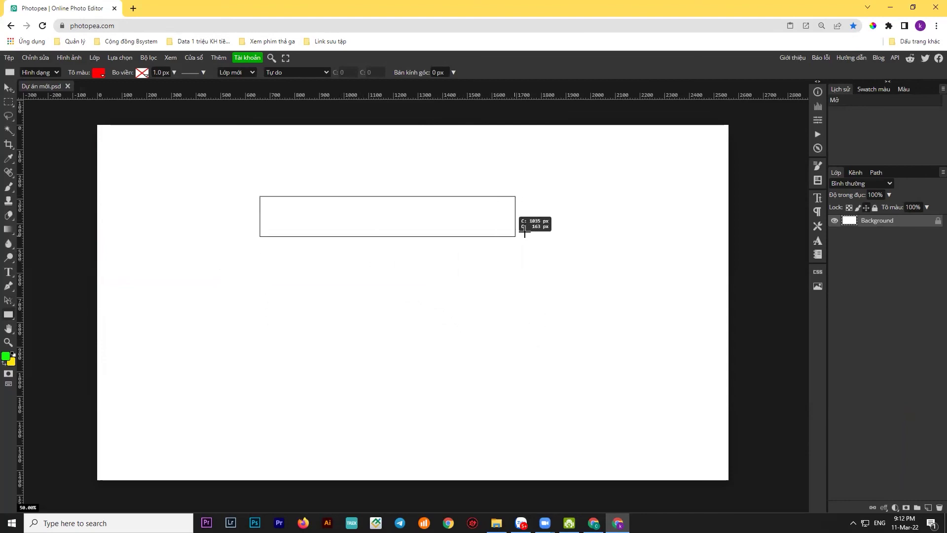
pyautogui.moveTo(376, 264)
pyautogui.mouseDown()
pyautogui.moveTo(318, 161)
pyautogui.moveTo(400, 229)
pyautogui.moveTo(281, 366)
pyautogui.moveTo(494, 243)
pyautogui.moveTo(428, 304)
pyautogui.moveTo(303, 240)
pyautogui.moveTo(342, 245)
pyautogui.moveTo(668, 384)
pyautogui.moveTo(514, 374)
pyautogui.moveTo(351, 271)
pyautogui.moveTo(627, 385)
pyautogui.moveTo(286, 247)
pyautogui.moveTo(548, 359)
pyautogui.moveTo(527, 371)
pyautogui.moveTo(281, 233)
pyautogui.moveTo(599, 387)
pyautogui.moveTo(537, 271)
pyautogui.moveTo(449, 245)
pyautogui.moveTo(398, 264)
pyautogui.moveTo(317, 254)
pyautogui.moveTo(391, 263)
pyautogui.moveTo(421, 327)
pyautogui.moveTo(482, 398)
pyautogui.moveTo(376, 275)
pyautogui.moveTo(405, 304)
pyautogui.mouseUp()
pyautogui.press('shift')
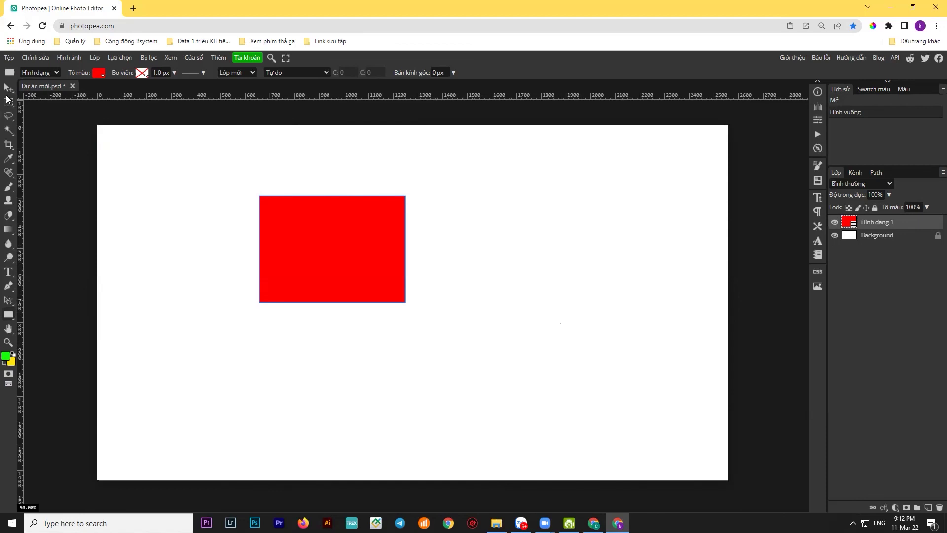
# Reposition the red rectangle on the canvas and deselect it.
pyautogui.click(8, 88)
pyautogui.moveTo(345, 229); pyautogui.dragTo(244, 199)
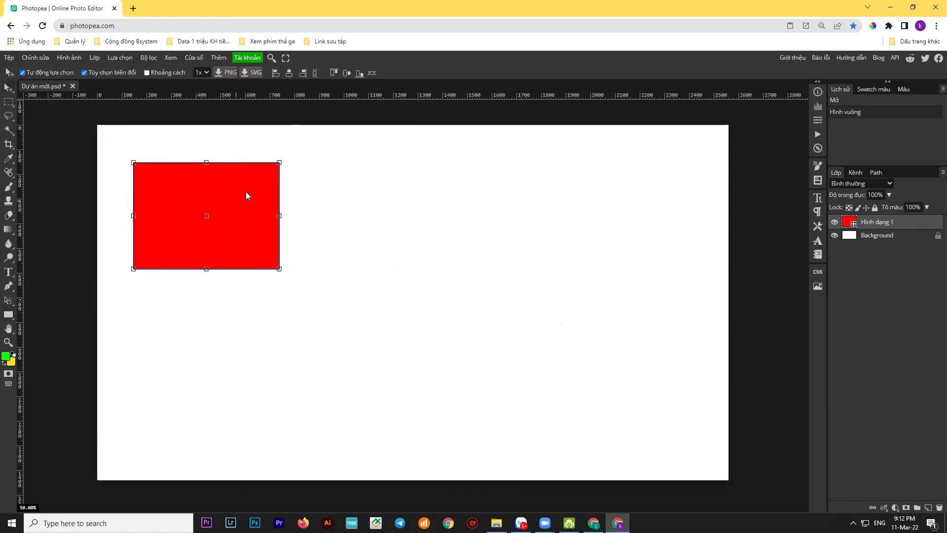
pyautogui.click(372, 214)
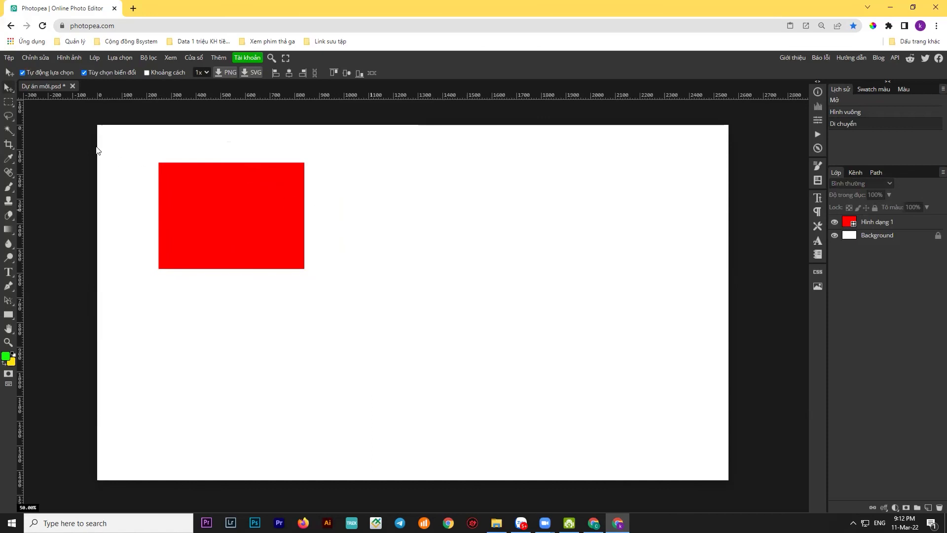
pyautogui.rightClick(7, 319)
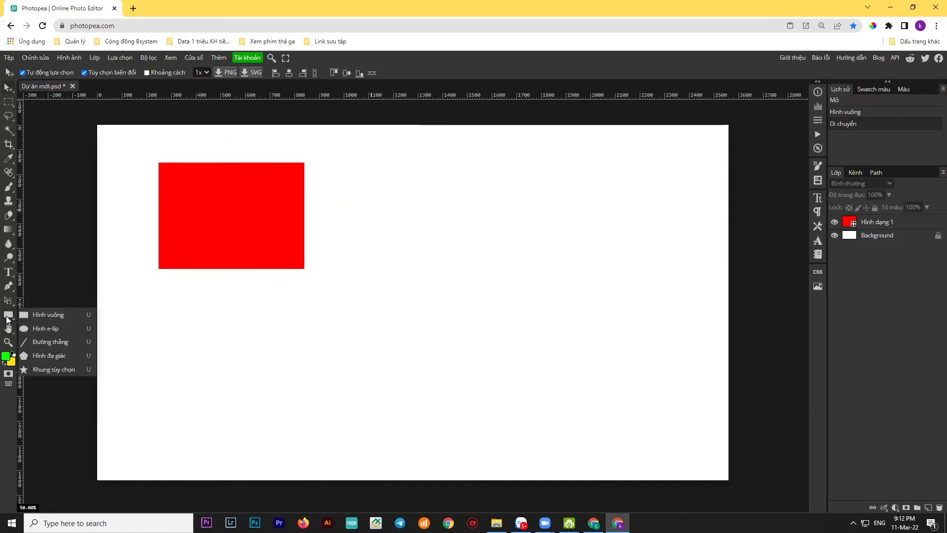
pyautogui.click(43, 315)
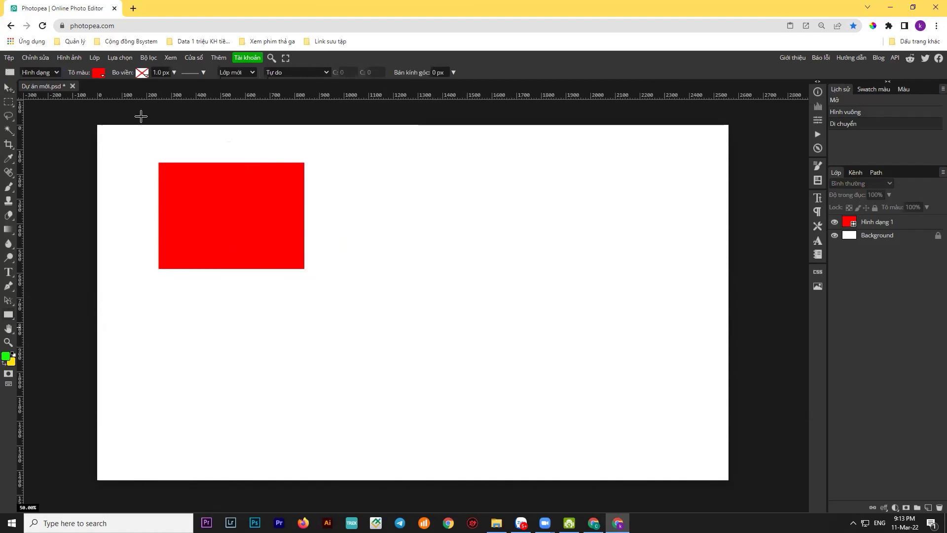
# Draw a blue square to the right of the red rectangle.
pyautogui.click(100, 75)
pyautogui.click(130, 122)
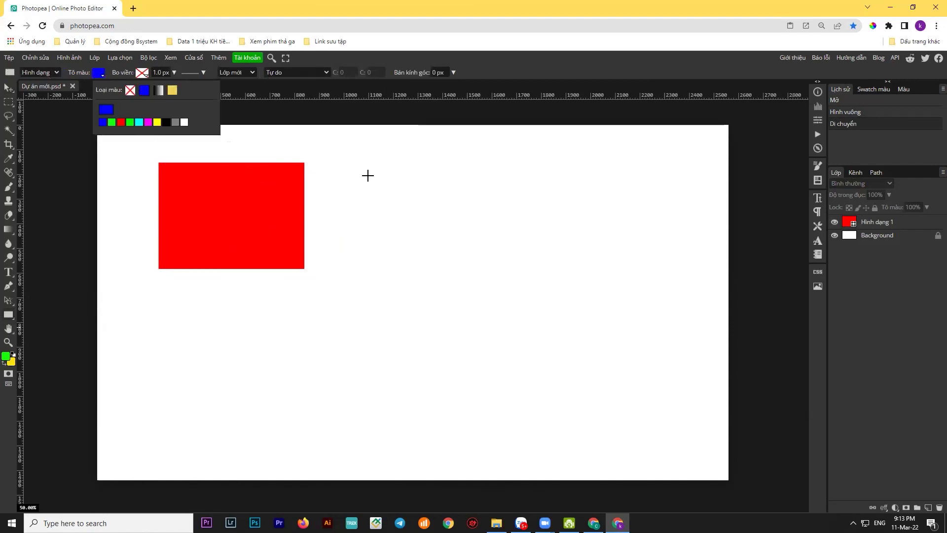
pyautogui.moveTo(344, 147); pyautogui.dragTo(449, 231)
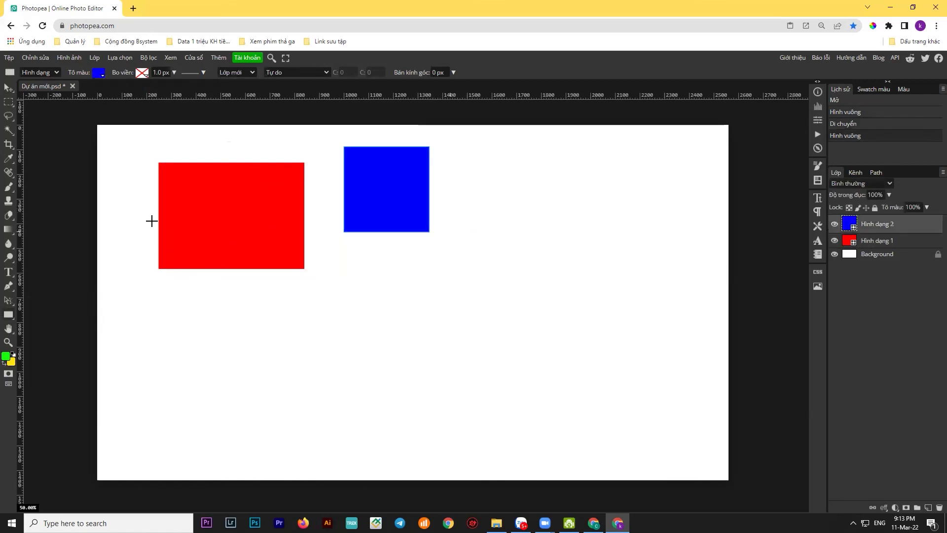
# Draw a blue circle and a wide ellipse beside it, making the ellipse magenta.
pyautogui.rightClick(12, 318)
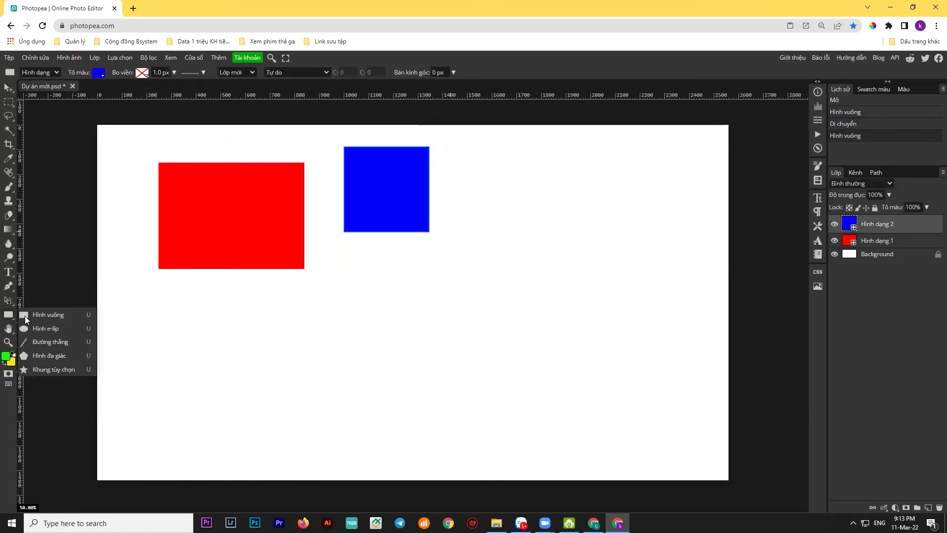
pyautogui.click(47, 328)
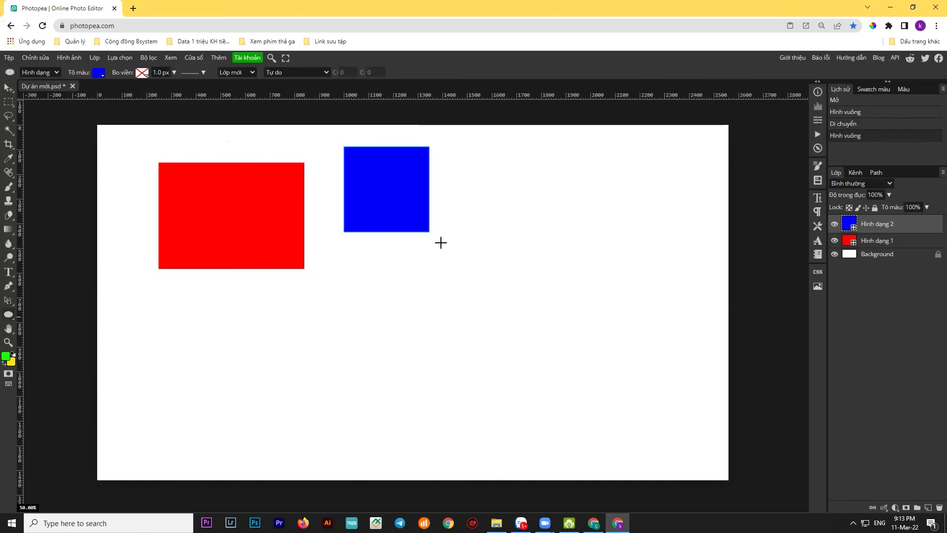
pyautogui.moveTo(468, 163)
pyautogui.mouseDown()
pyautogui.moveTo(667, 224)
pyautogui.moveTo(718, 352)
pyautogui.moveTo(527, 229)
pyautogui.moveTo(547, 245)
pyautogui.mouseUp()
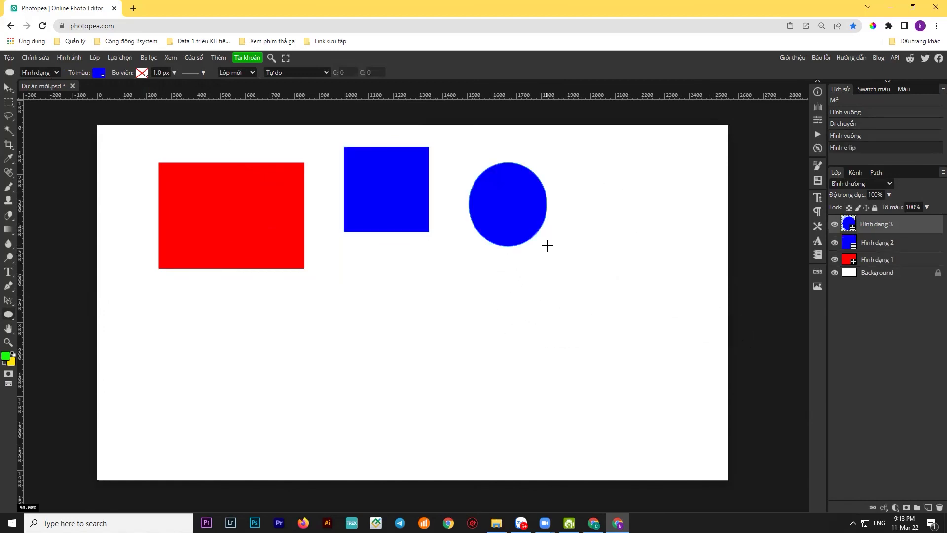
pyautogui.rightClick(7, 317)
pyautogui.click(41, 329)
pyautogui.moveTo(563, 158); pyautogui.dragTo(705, 218)
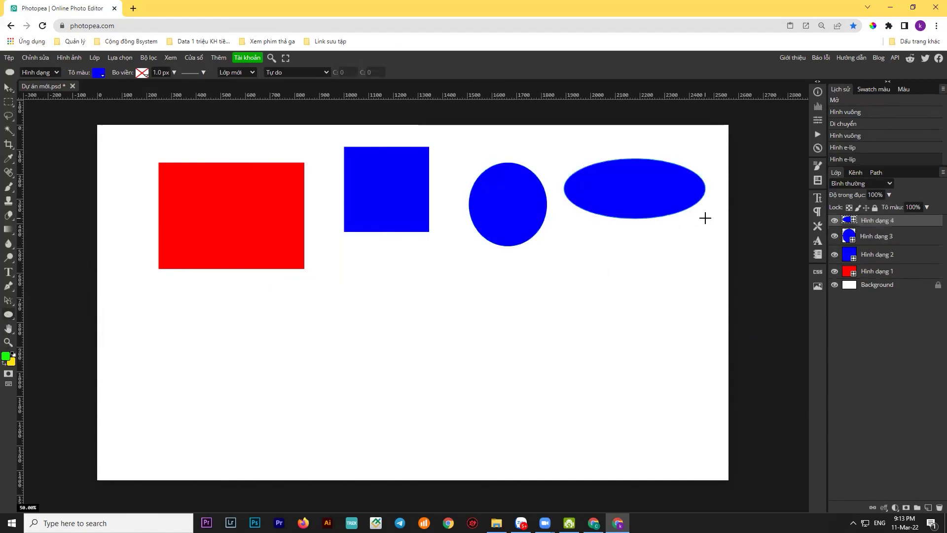
pyautogui.click(100, 76)
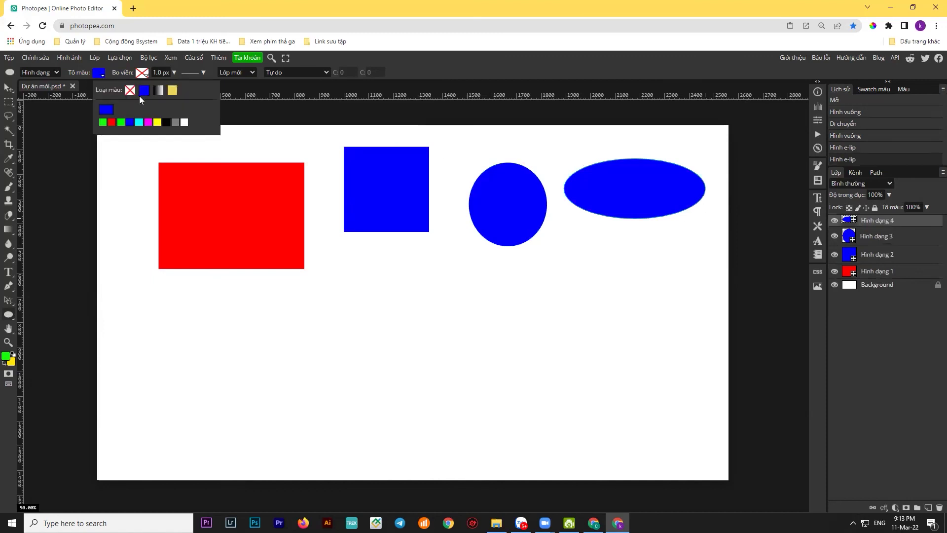
pyautogui.click(148, 122)
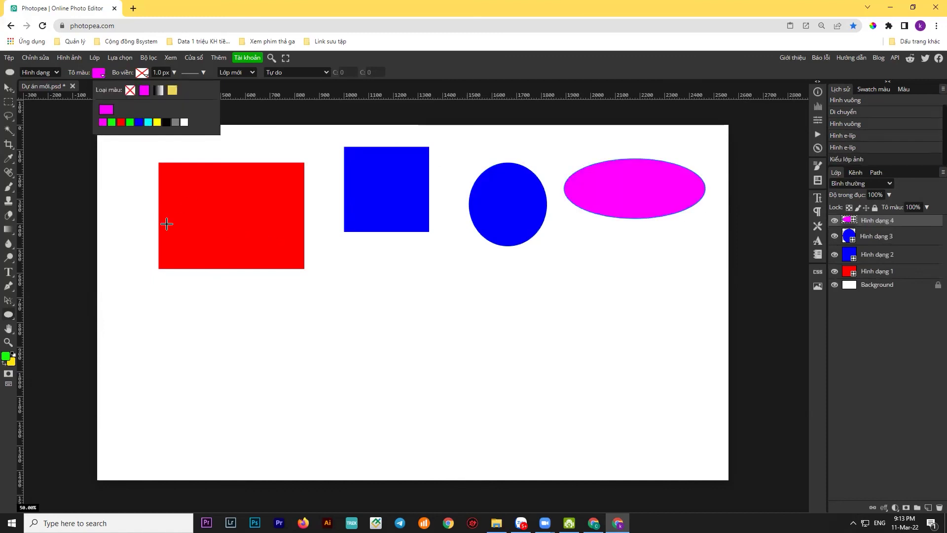
pyautogui.click(10, 315)
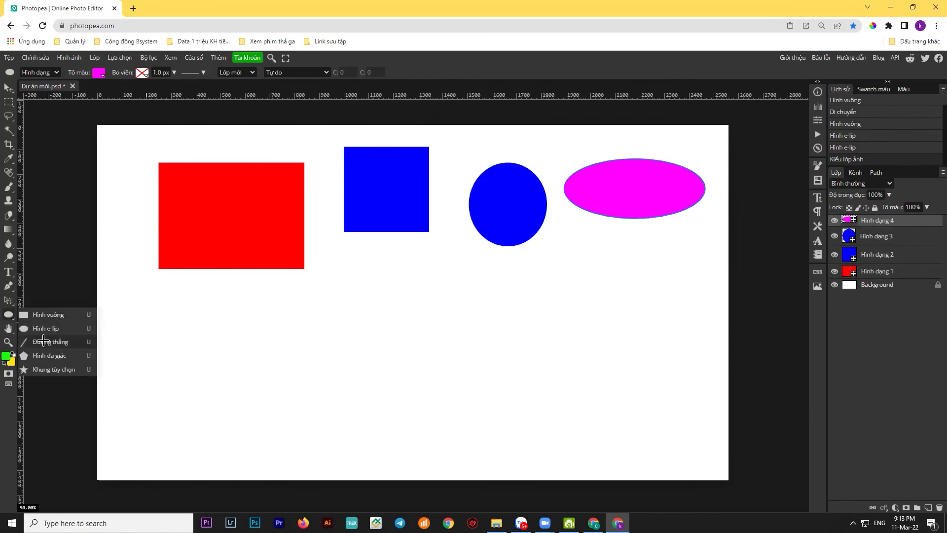
# Draw straight lines below the shapes, switching the line fill to red.
pyautogui.click(42, 342)
pyautogui.moveTo(185, 321)
pyautogui.mouseDown()
pyautogui.moveTo(376, 291)
pyautogui.moveTo(554, 297)
pyautogui.mouseUp()
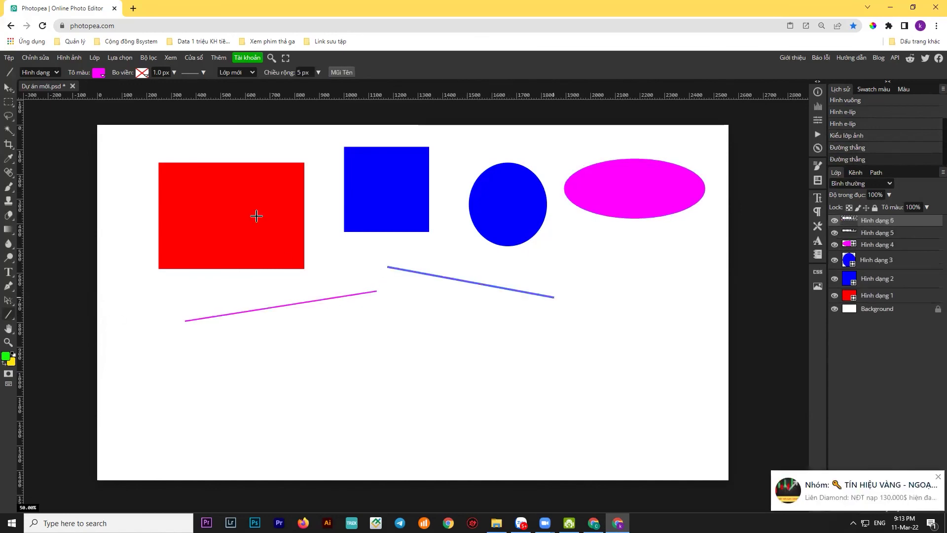
pyautogui.click(98, 73)
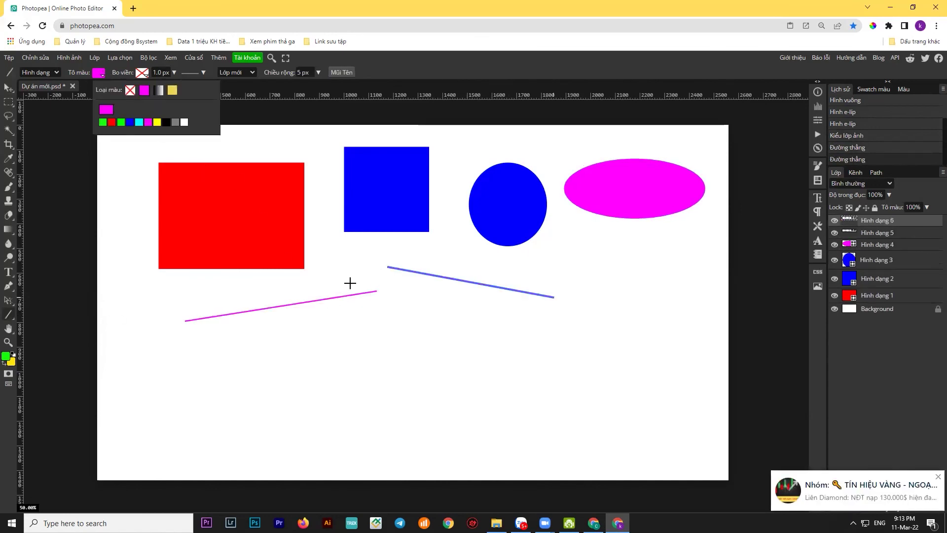
pyautogui.click(111, 122)
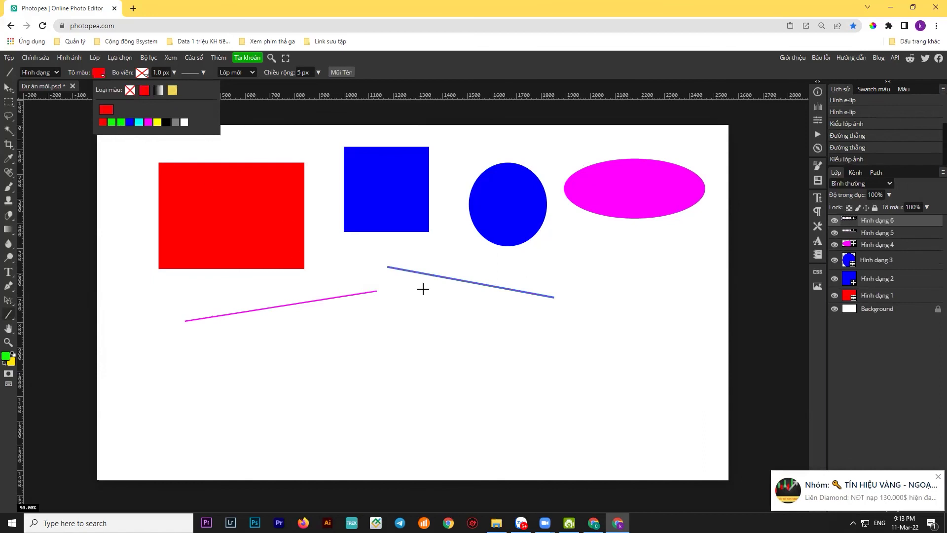
pyautogui.moveTo(341, 285); pyautogui.dragTo(413, 241)
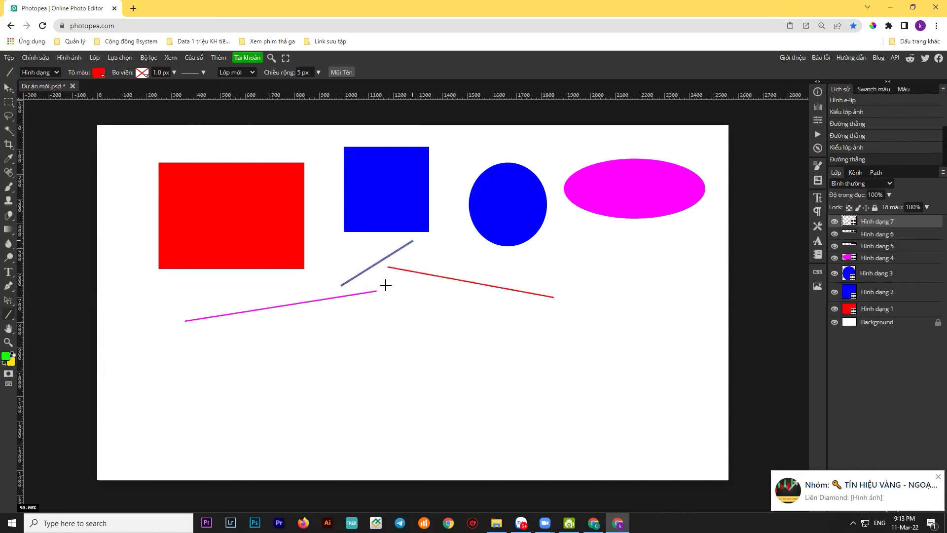
pyautogui.moveTo(369, 291); pyautogui.dragTo(488, 318)
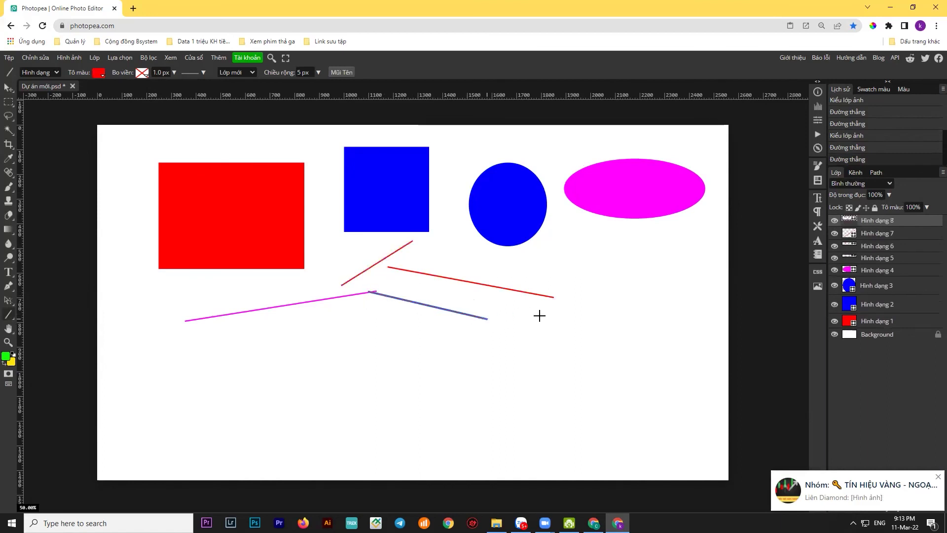
# Delete the two extra line layers, keeping the magenta and red lines.
pyautogui.click(8, 88)
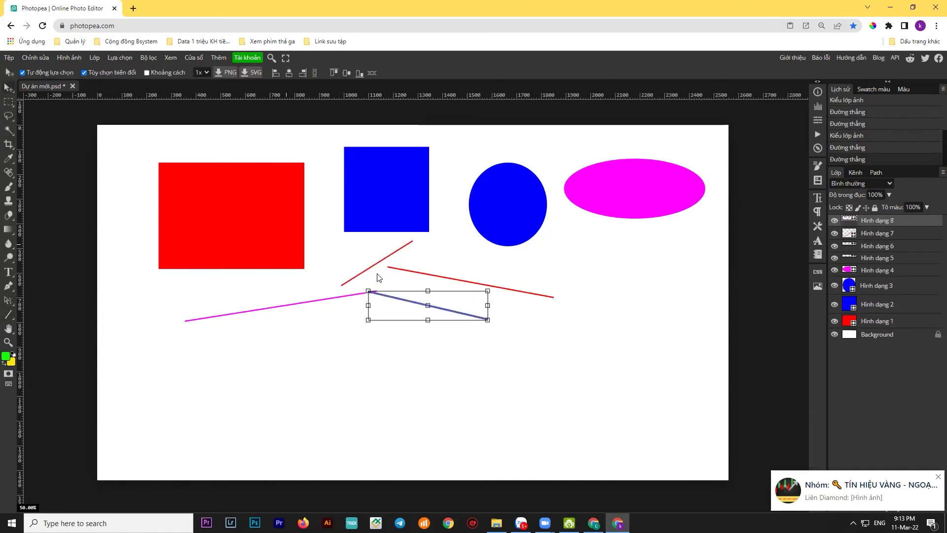
pyautogui.press('Delete')
pyautogui.press('Delete')
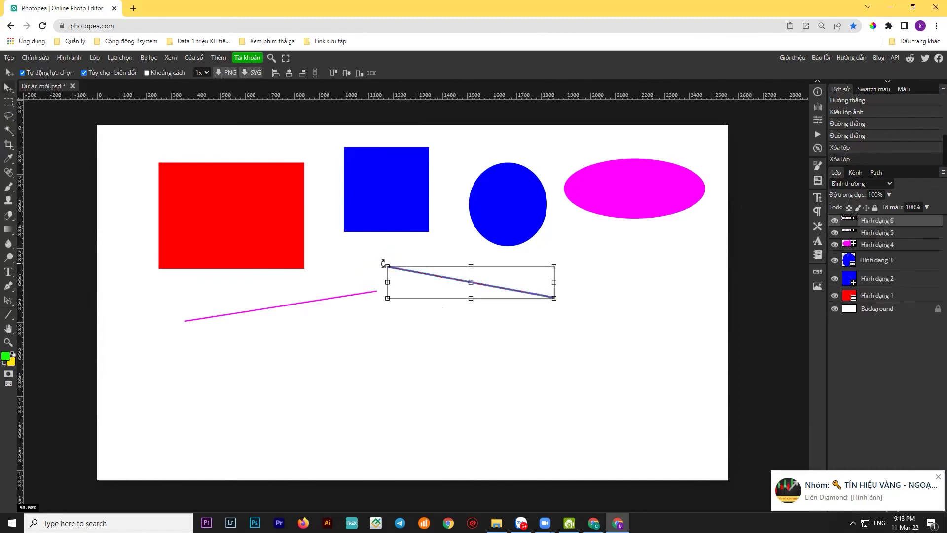
pyautogui.click(181, 300)
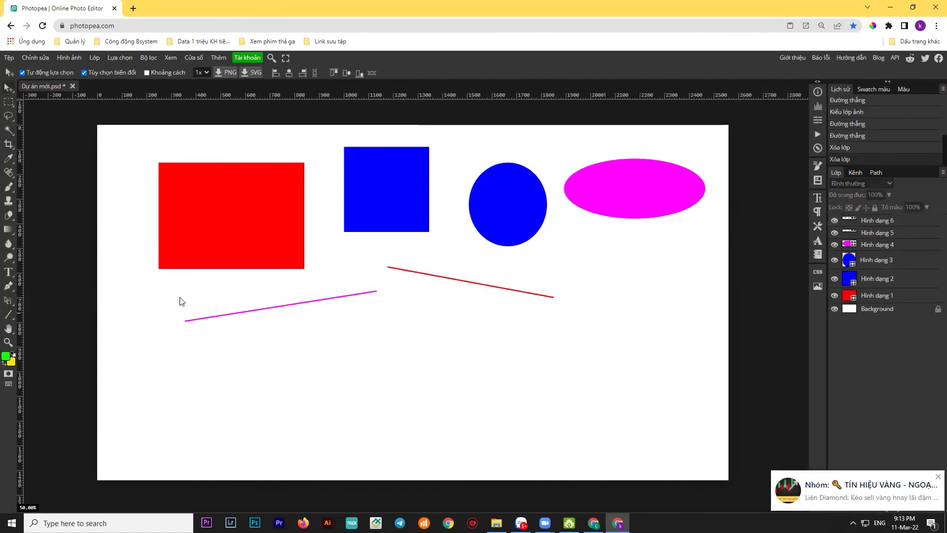
pyautogui.click(9, 329)
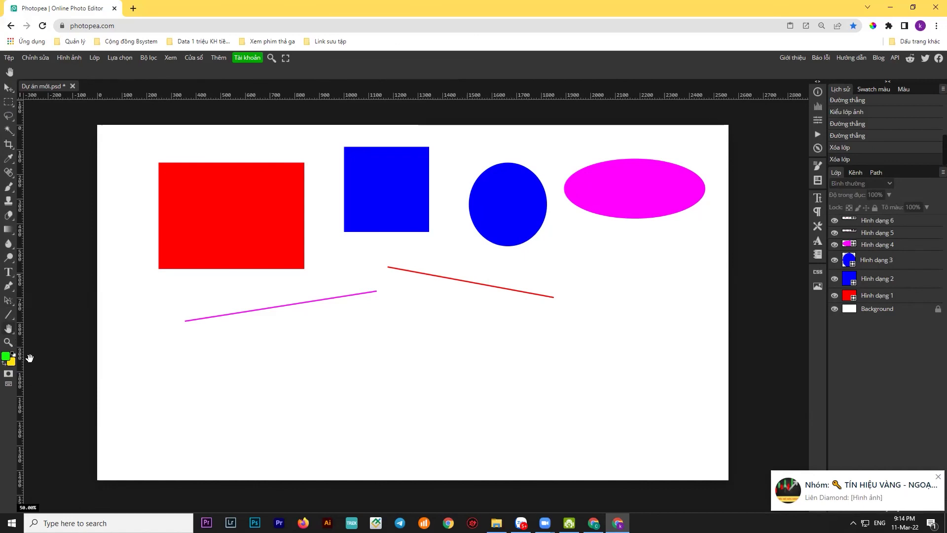
# Draw a red pentagon below the existing shapes with the Polygon tool.
pyautogui.click(7, 88)
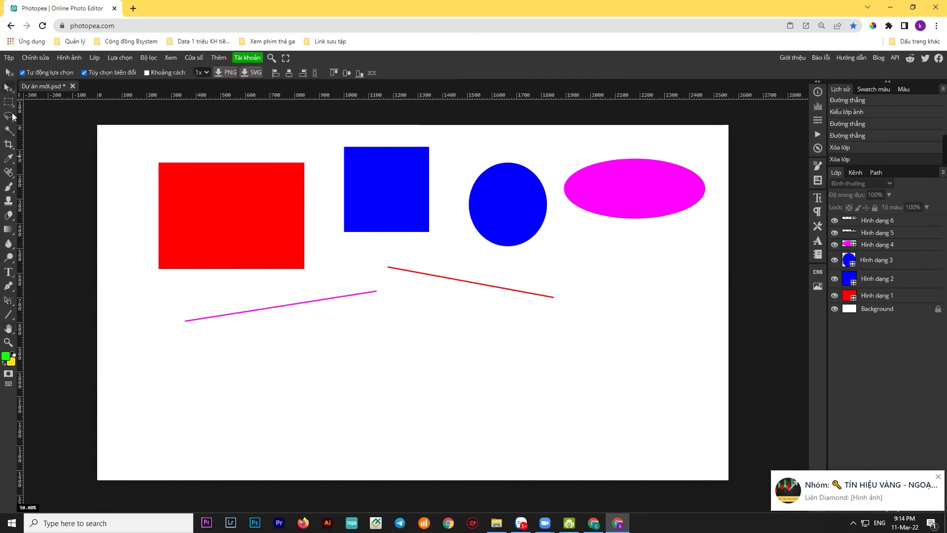
pyautogui.rightClick(7, 330)
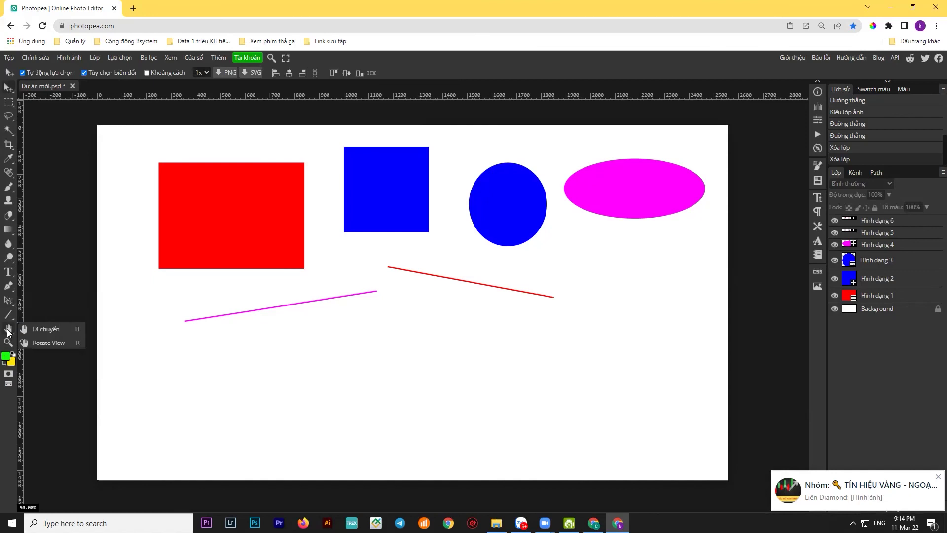
pyautogui.click(8, 329)
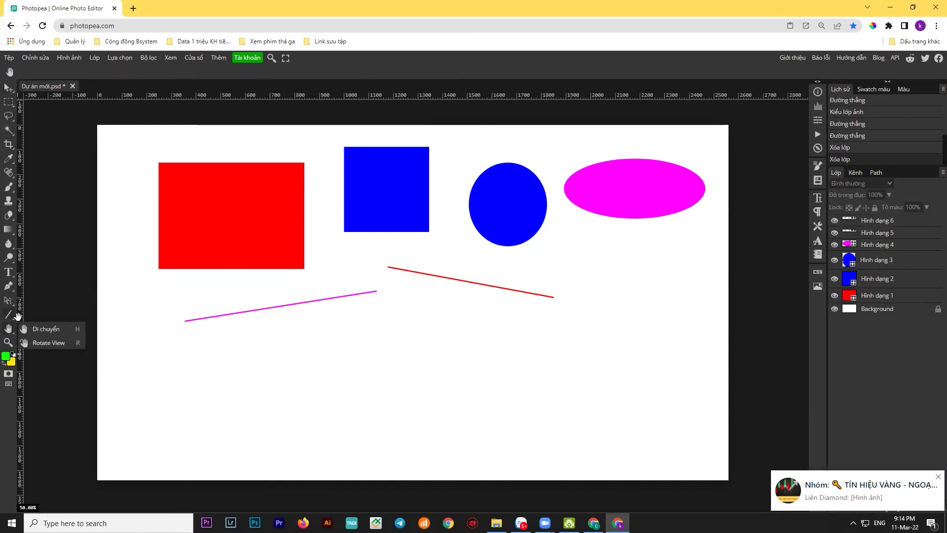
pyautogui.click(9, 342)
pyautogui.rightClick(10, 314)
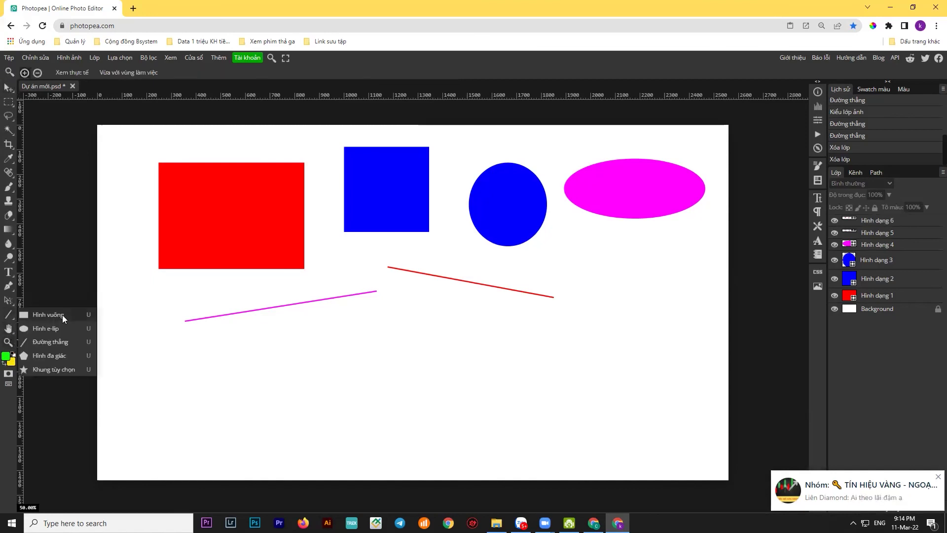
pyautogui.click(58, 355)
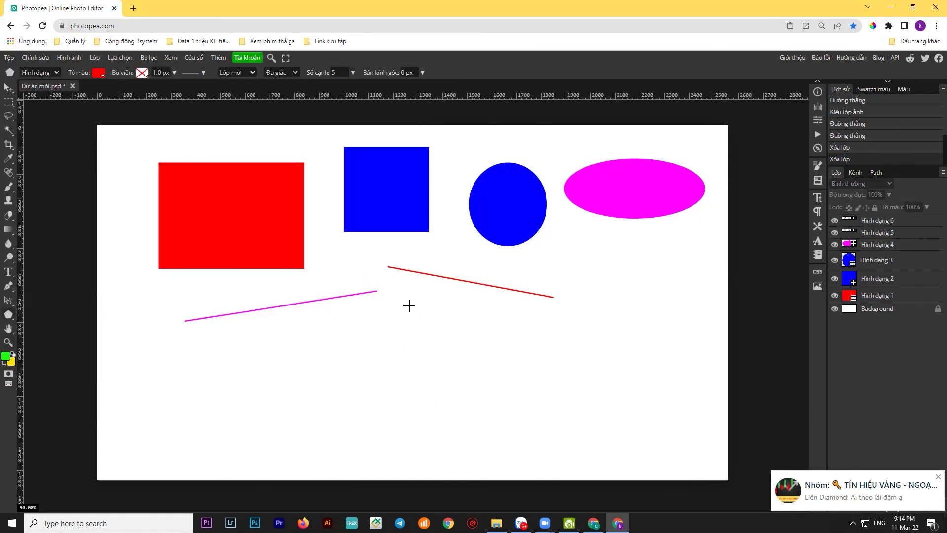
pyautogui.moveTo(409, 305); pyautogui.dragTo(481, 350)
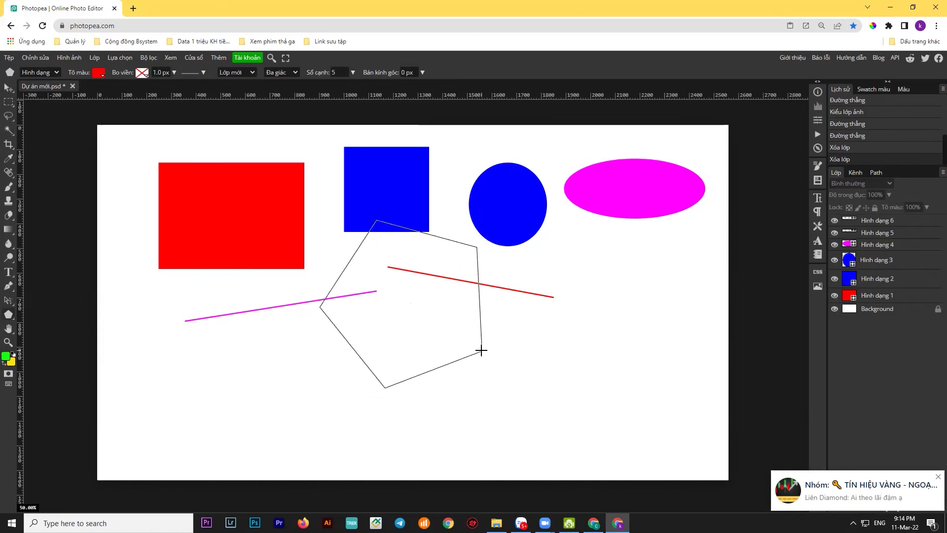
pyautogui.moveTo(481, 350); pyautogui.dragTo(473, 362)
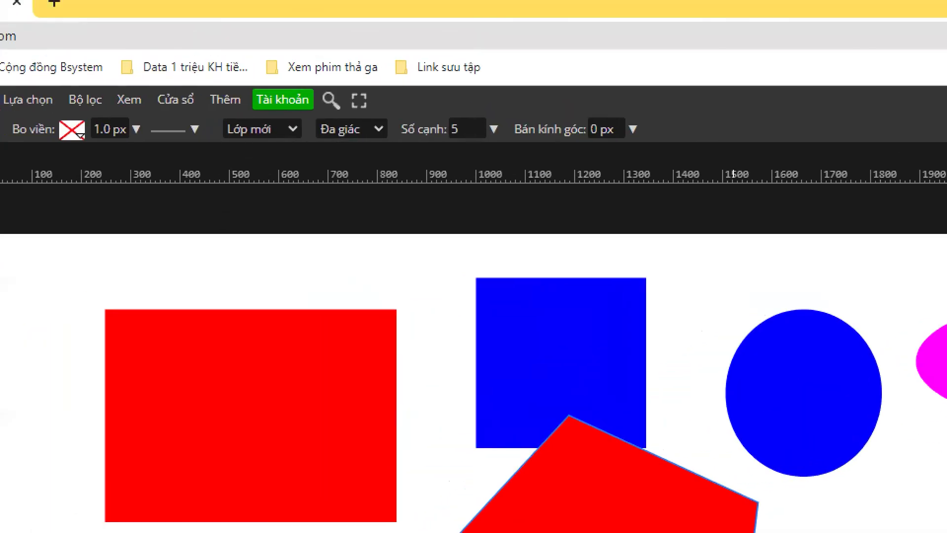
# Set the polygon to 7 sides and draw a red heptagon over the blue circle.
pyautogui.moveTo(428, 108); pyautogui.dragTo(464, 100)
pyautogui.moveTo(410, 142); pyautogui.dragTo(439, 118)
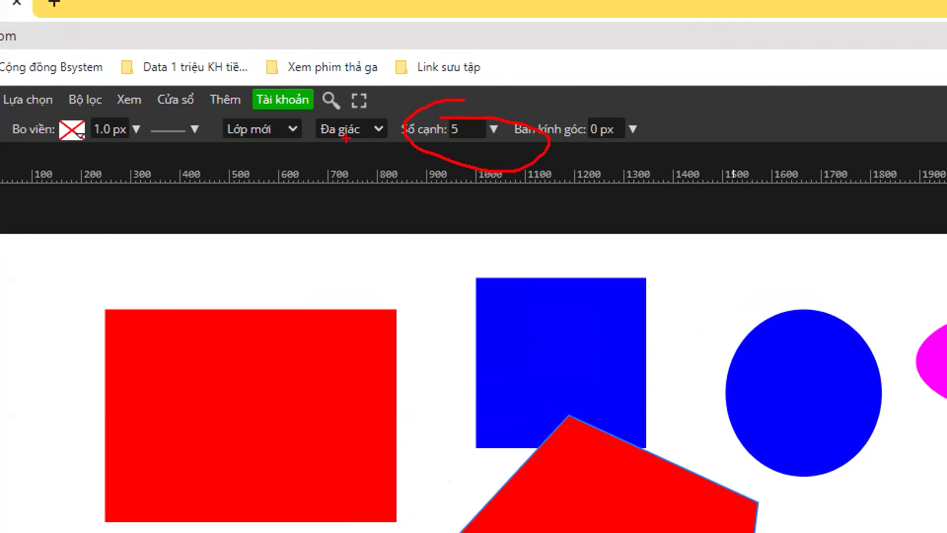
pyautogui.moveTo(389, 116); pyautogui.dragTo(376, 123)
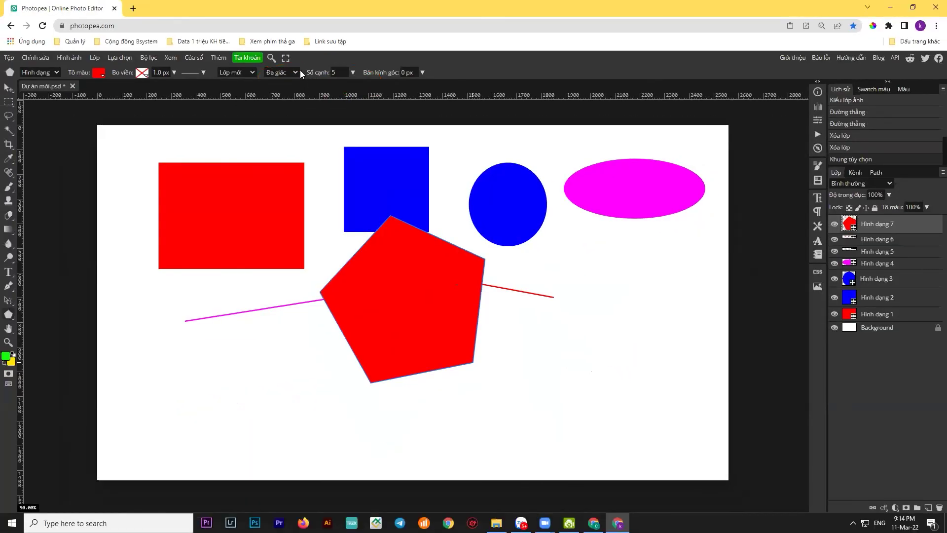
pyautogui.click(296, 72)
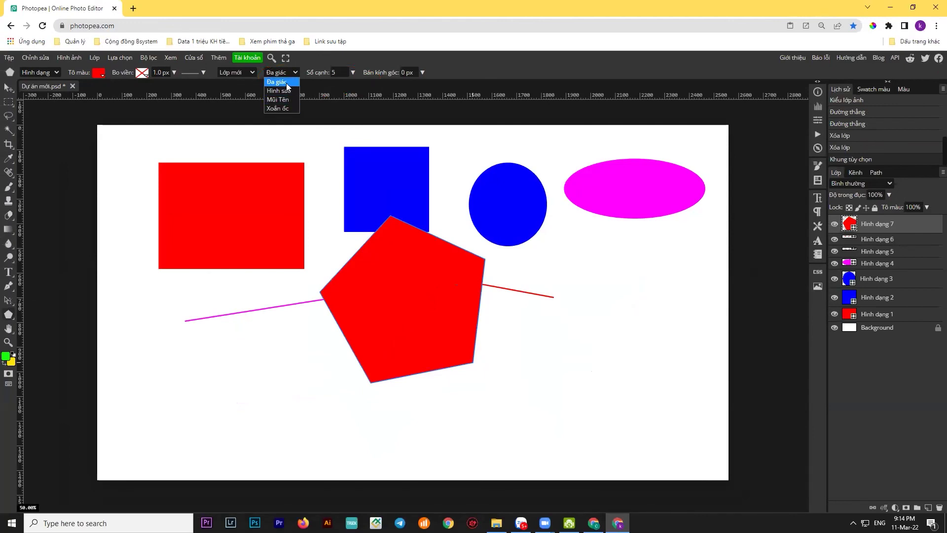
pyautogui.click(288, 83)
pyautogui.click(352, 72)
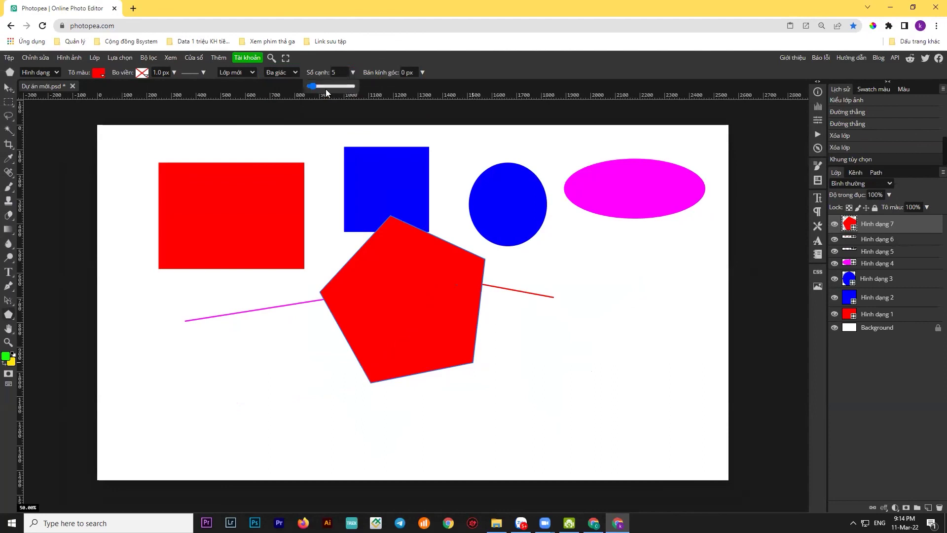
pyautogui.click(339, 73)
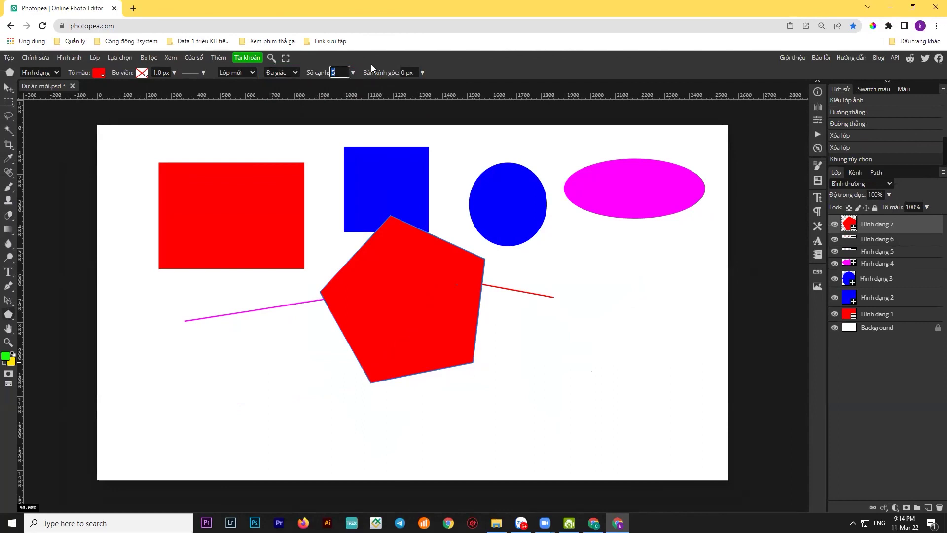
pyautogui.write('7')
pyautogui.press('Return')
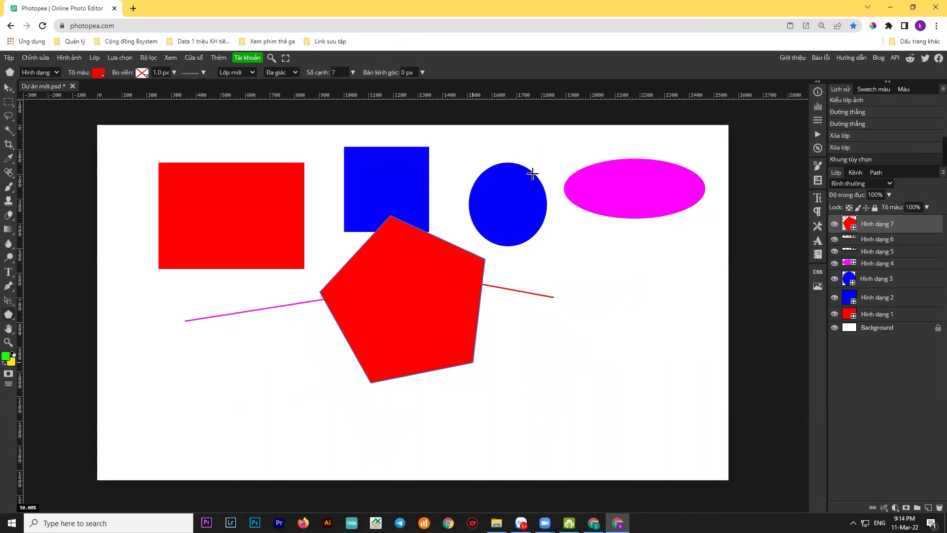
pyautogui.moveTo(542, 223); pyautogui.dragTo(601, 250)
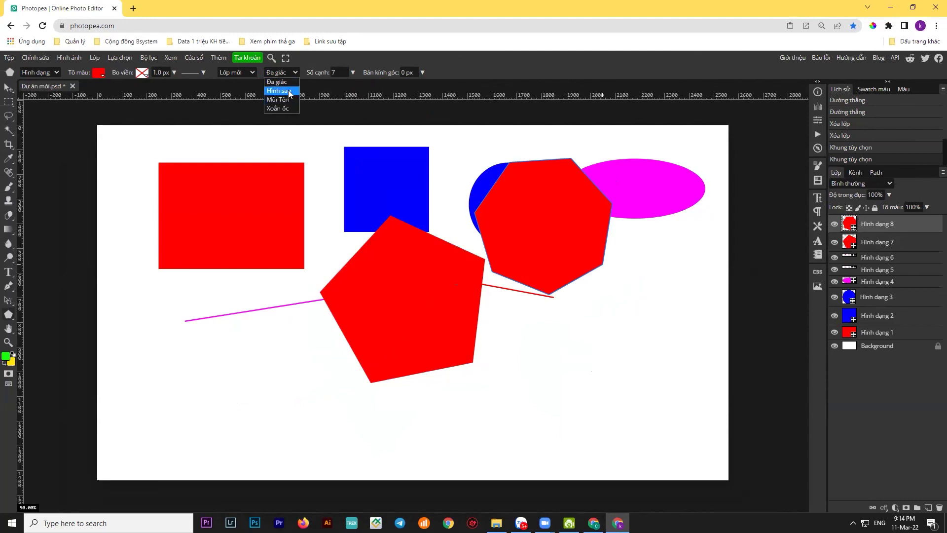
# Draw a seven-point star on the left and fill it blue.
pyautogui.click(289, 92)
pyautogui.write('7')
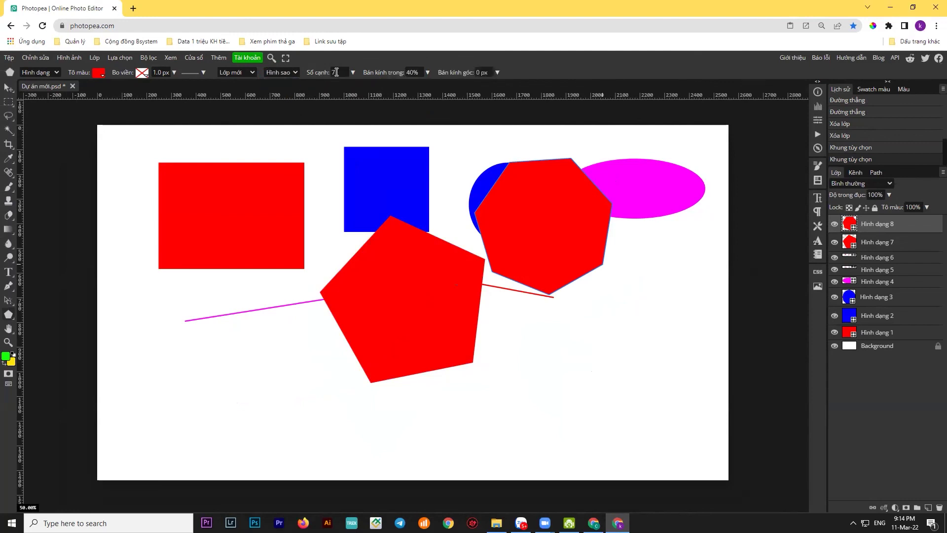
pyautogui.moveTo(163, 290); pyautogui.dragTo(223, 355)
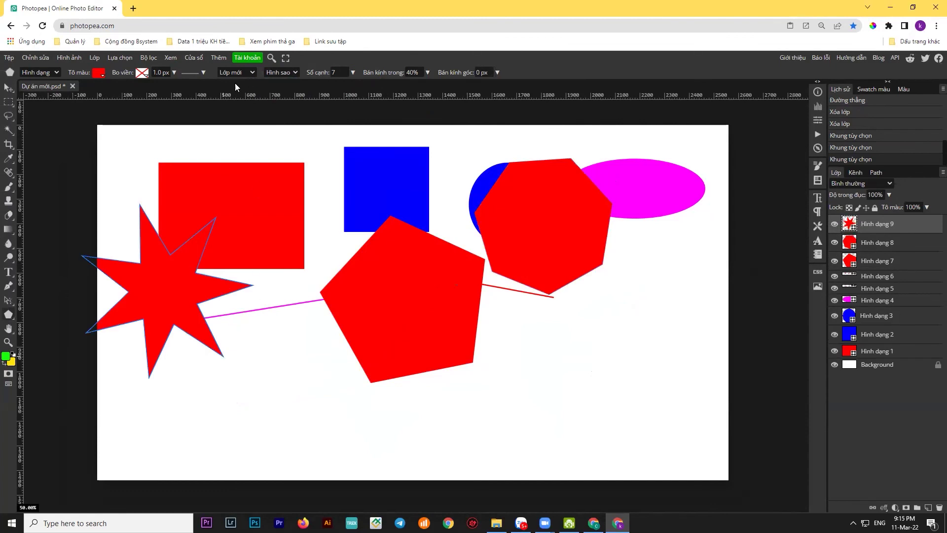
pyautogui.click(99, 73)
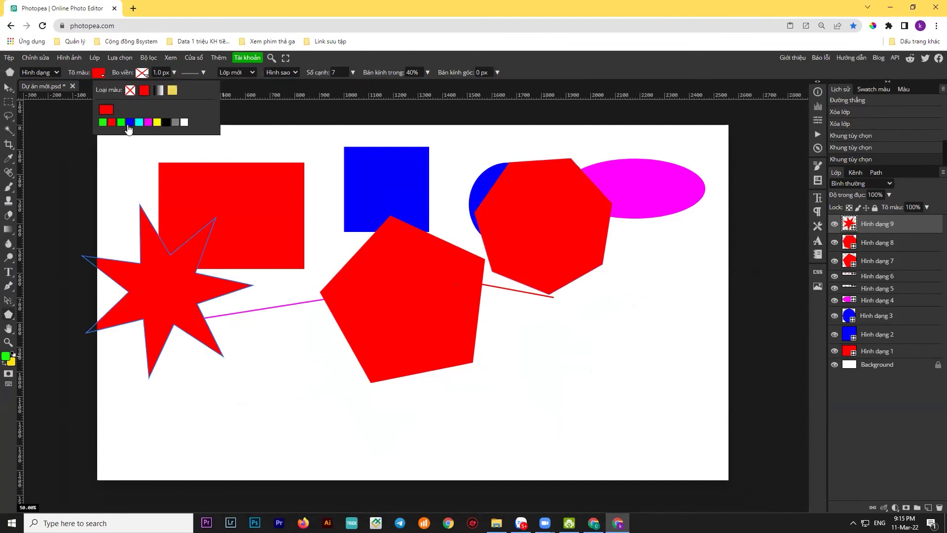
pyautogui.click(102, 122)
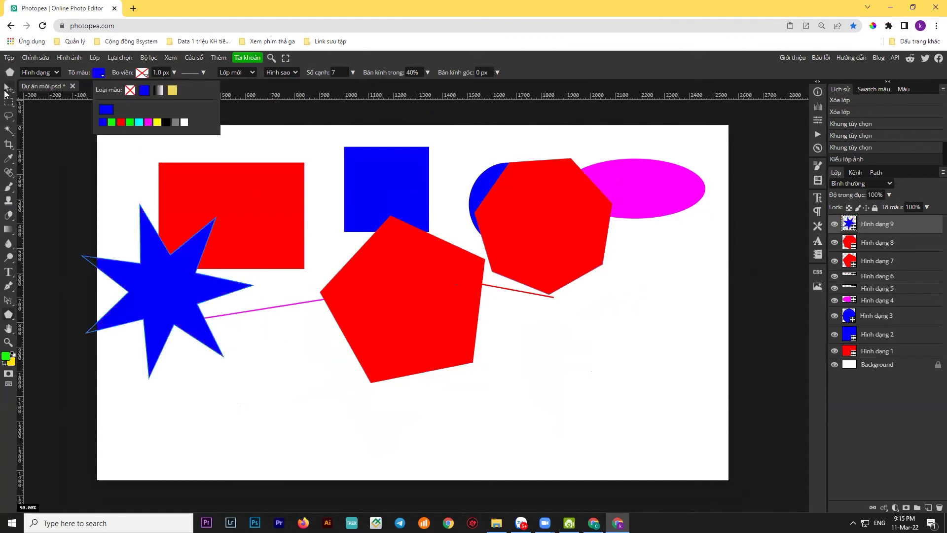
pyautogui.click(8, 88)
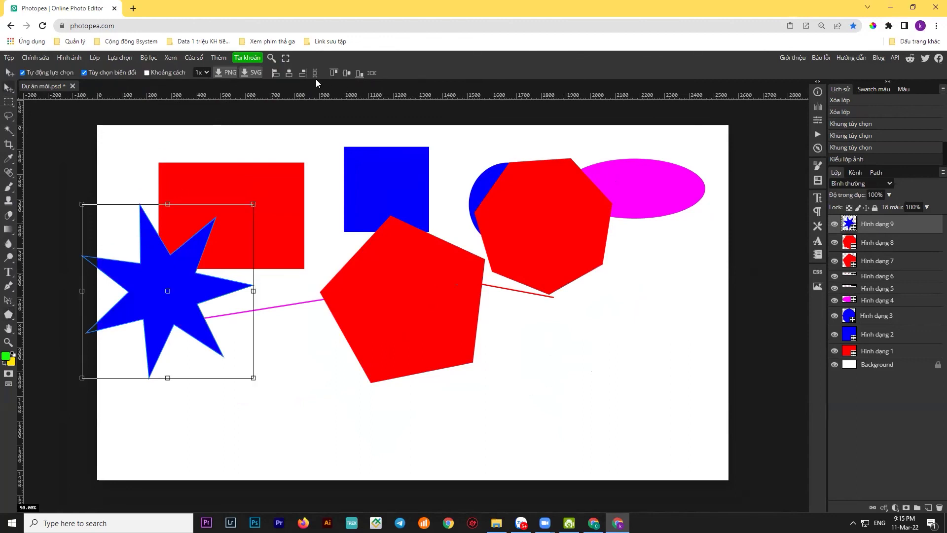
pyautogui.click(8, 314)
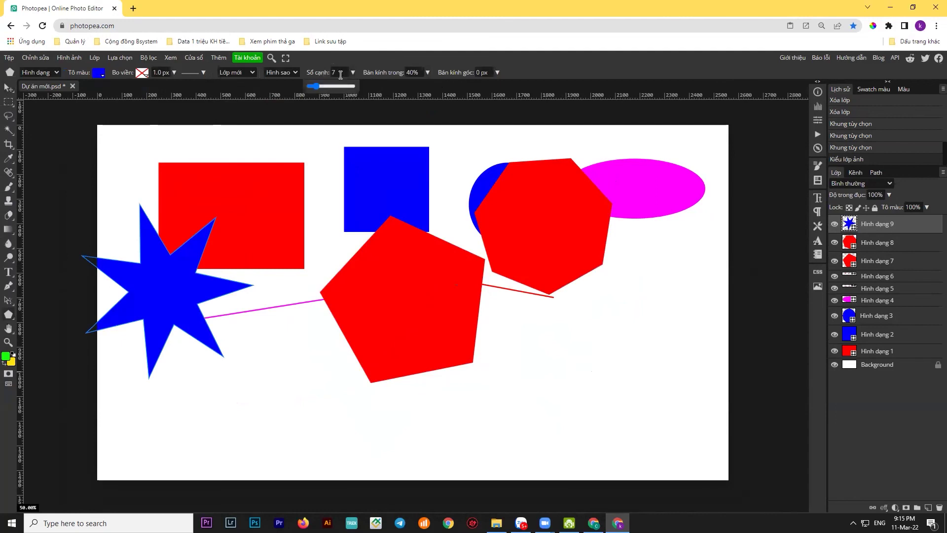
# Draw a large five-point star over the heptagon and fill it yellow.
pyautogui.click(305, 73)
pyautogui.write('5')
pyautogui.press('Return')
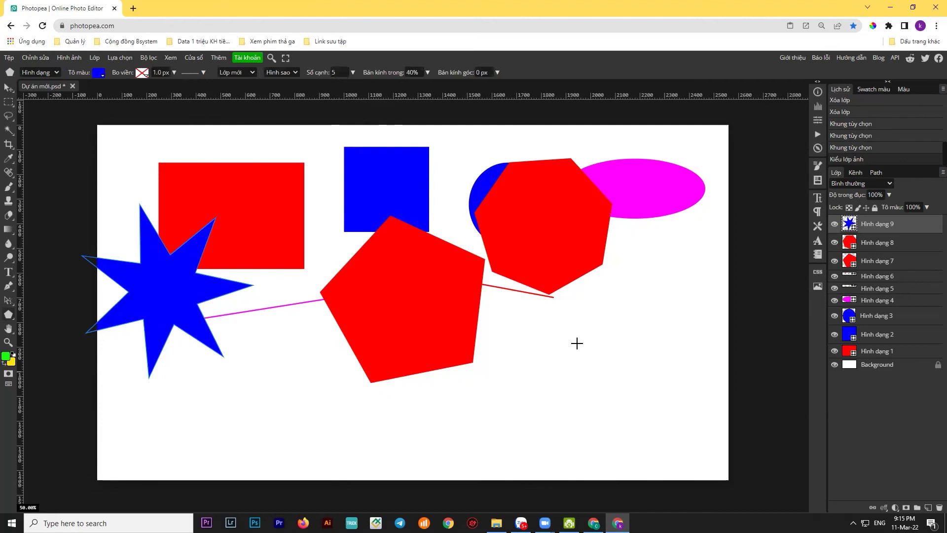
pyautogui.moveTo(562, 323)
pyautogui.mouseDown()
pyautogui.moveTo(609, 441)
pyautogui.moveTo(514, 289)
pyautogui.moveTo(507, 428)
pyautogui.moveTo(502, 410)
pyautogui.mouseUp()
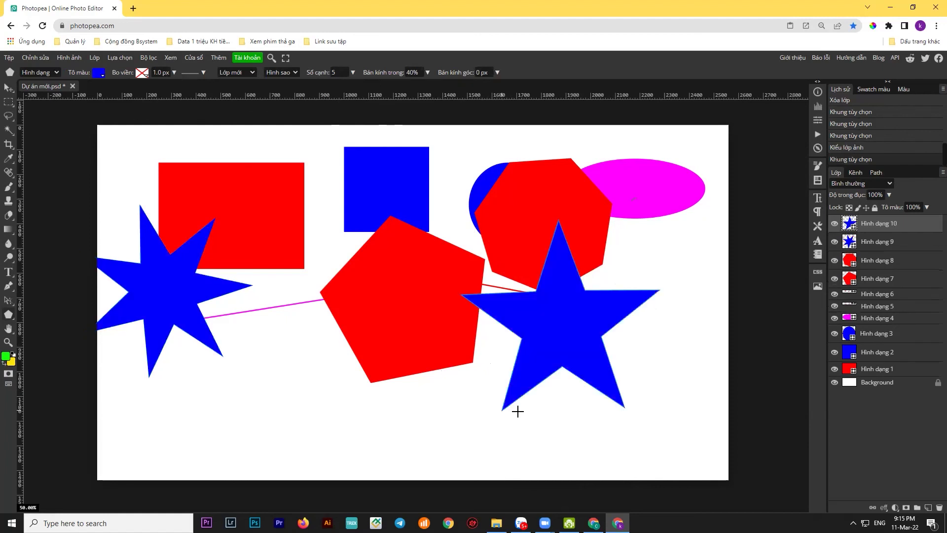
pyautogui.click(102, 74)
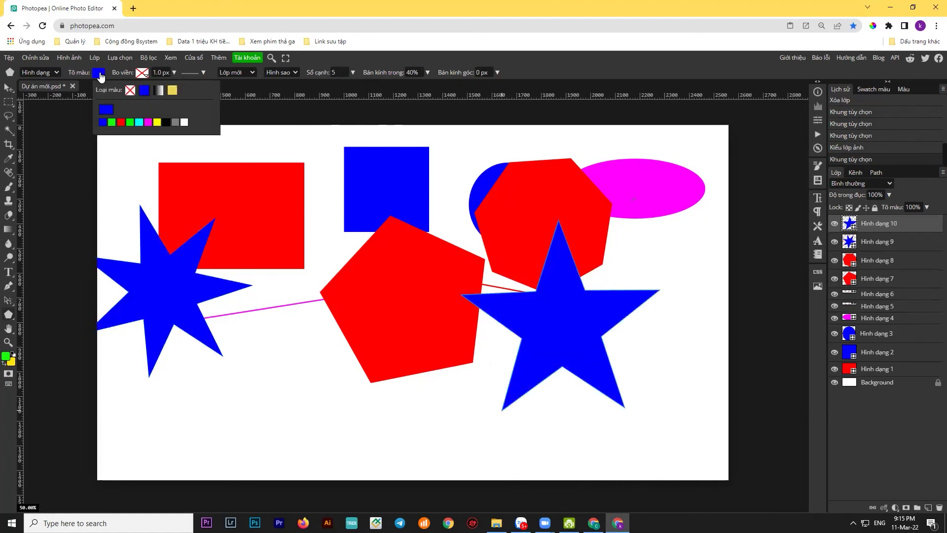
pyautogui.click(103, 122)
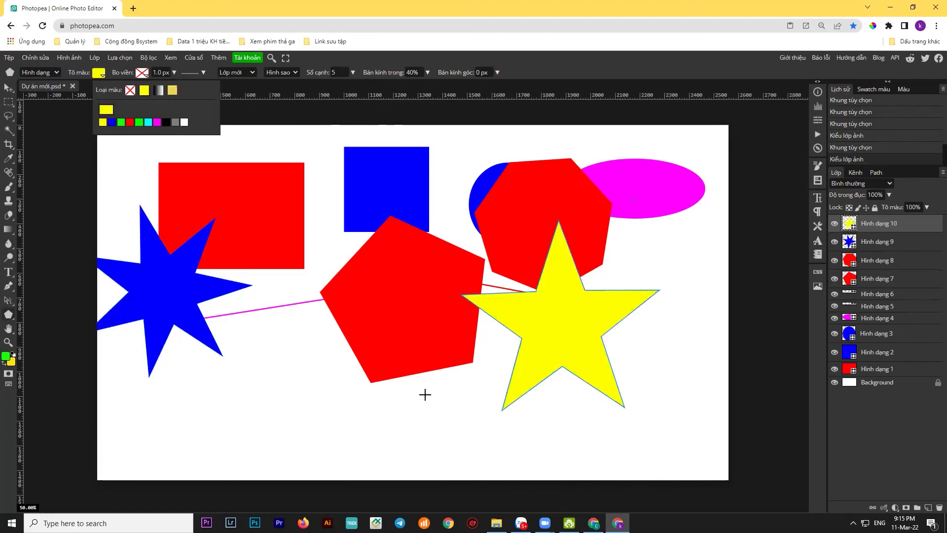
pyautogui.click(8, 91)
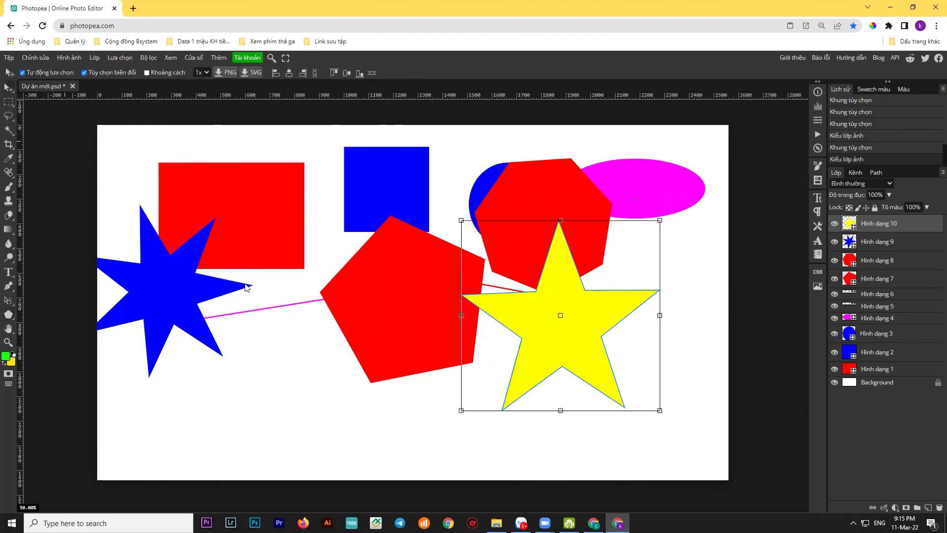
pyautogui.click(308, 393)
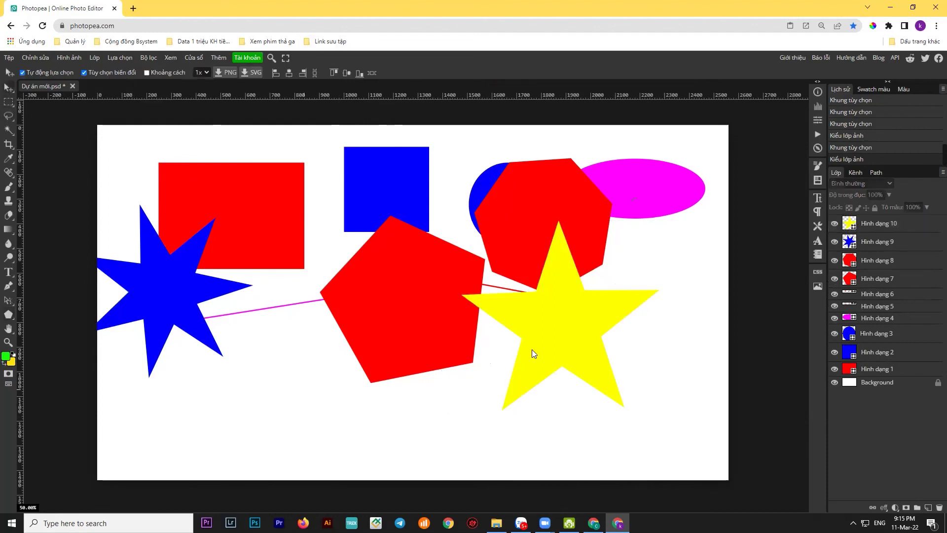
pyautogui.click(8, 315)
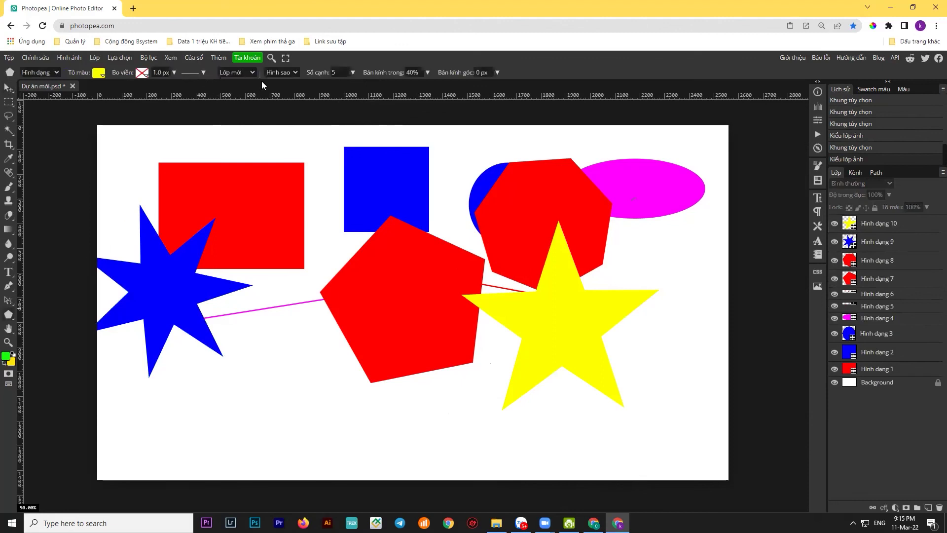
# Draw a first arrow near the bottom and give the stroke a square cap and dashed pattern.
pyautogui.click(295, 73)
pyautogui.click(291, 100)
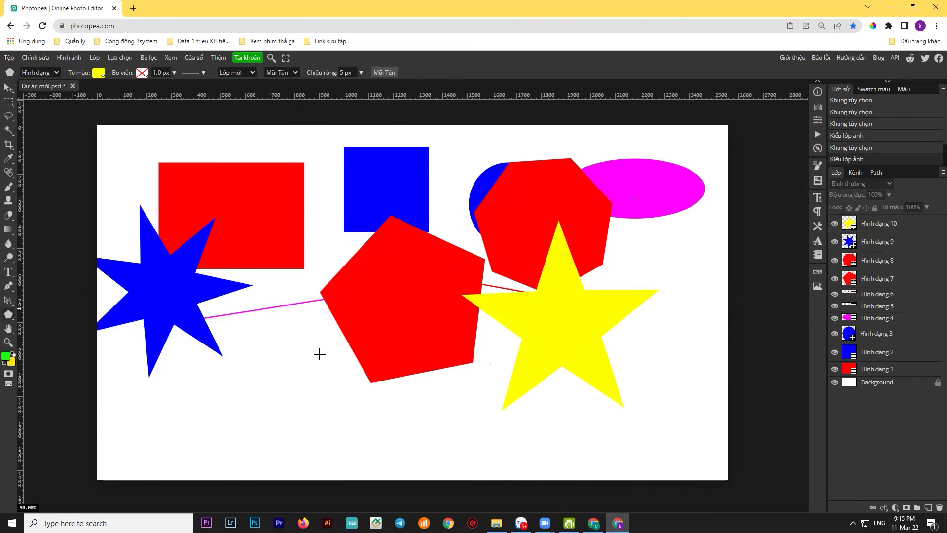
pyautogui.moveTo(217, 422)
pyautogui.mouseDown()
pyautogui.moveTo(344, 441)
pyautogui.moveTo(371, 412)
pyautogui.mouseUp()
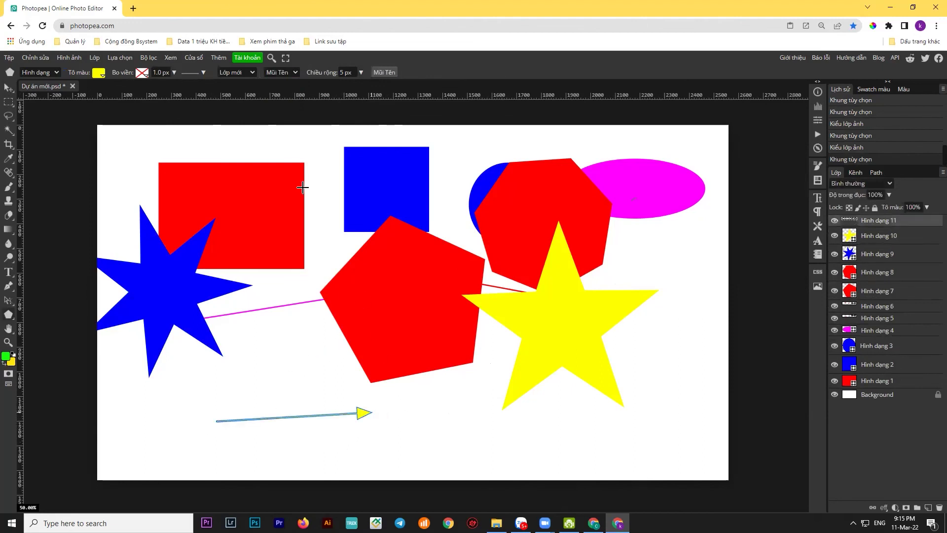
pyautogui.click(204, 73)
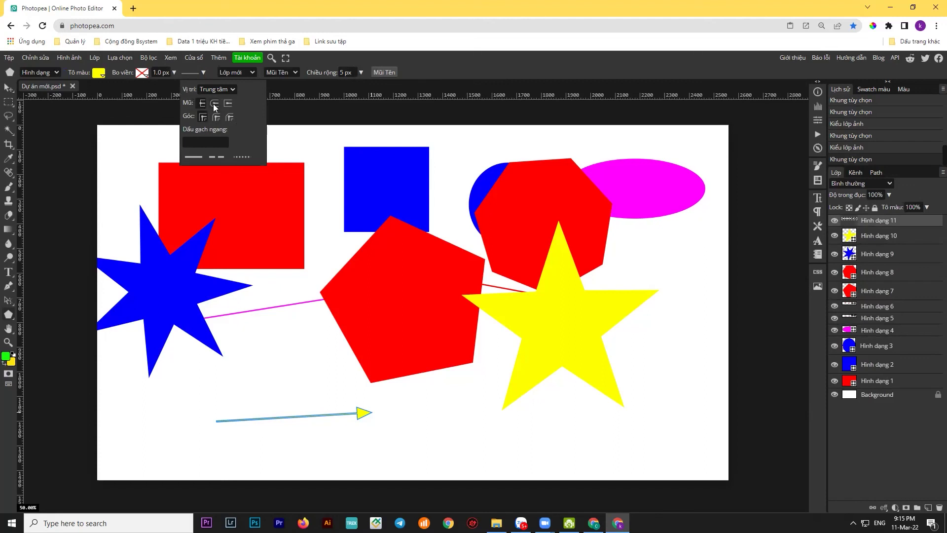
pyautogui.click(228, 103)
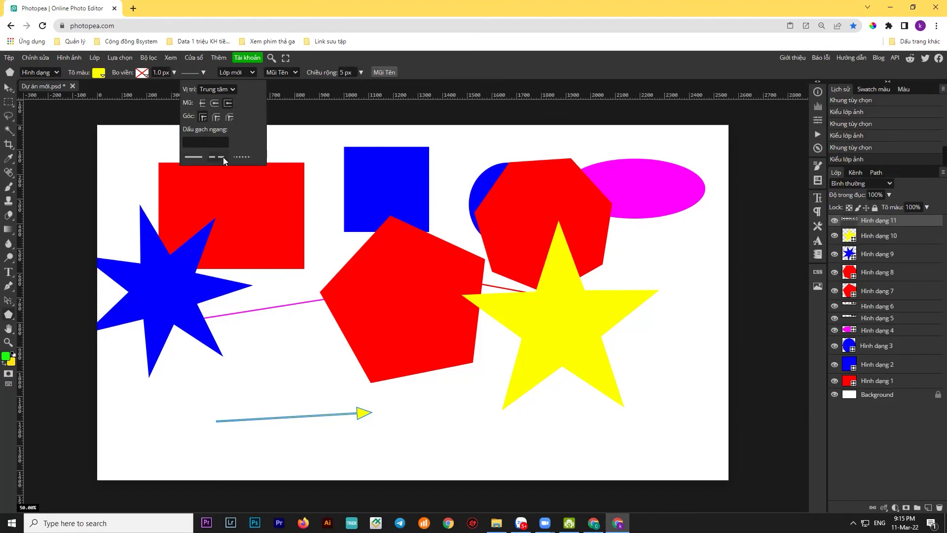
pyautogui.click(241, 156)
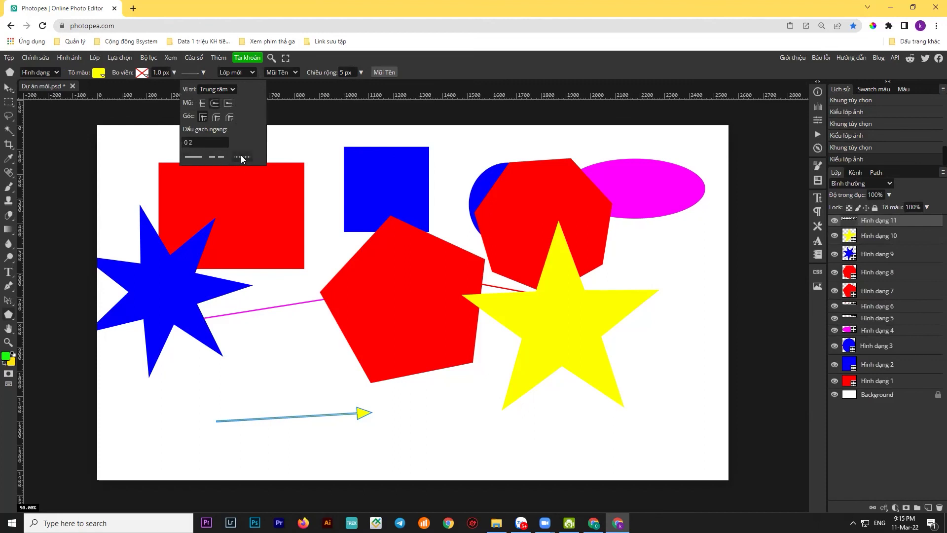
pyautogui.click(215, 157)
pyautogui.click(318, 63)
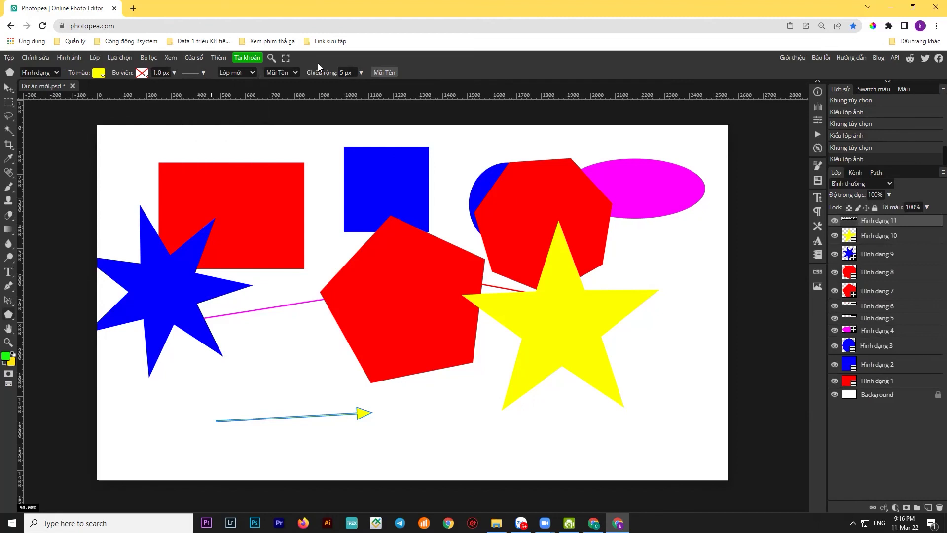
# Draw a 14 px wide arrow above it and a 25 px arrow pointing at the yellow star.
pyautogui.click(361, 72)
pyautogui.moveTo(313, 85); pyautogui.dragTo(329, 87)
pyautogui.moveTo(318, 93); pyautogui.dragTo(313, 110)
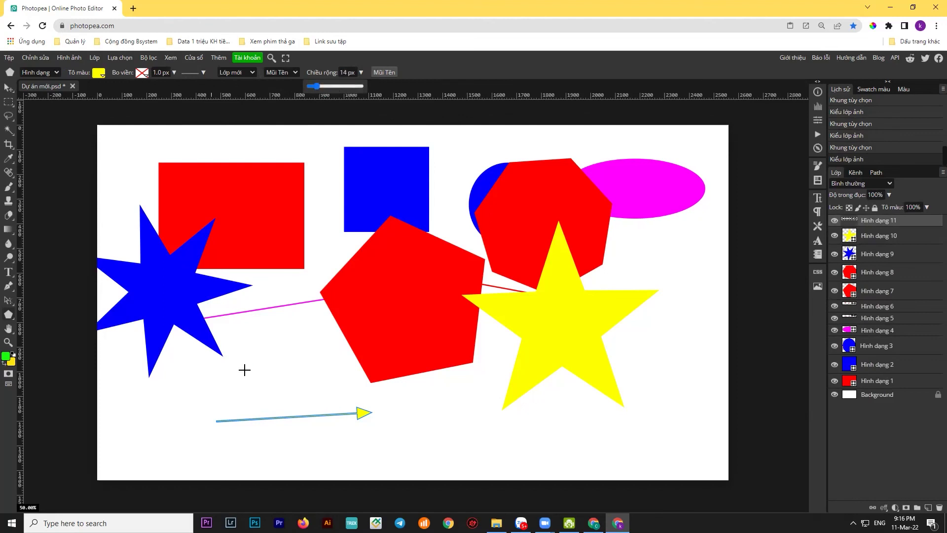
pyautogui.moveTo(214, 388); pyautogui.dragTo(329, 372)
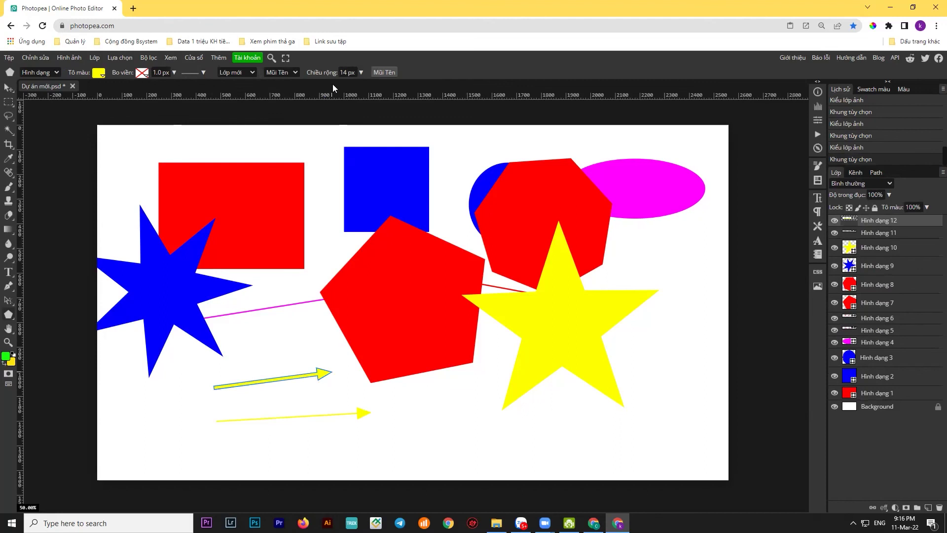
pyautogui.click(362, 72)
pyautogui.moveTo(318, 85); pyautogui.dragTo(322, 86)
pyautogui.moveTo(315, 447); pyautogui.dragTo(506, 399)
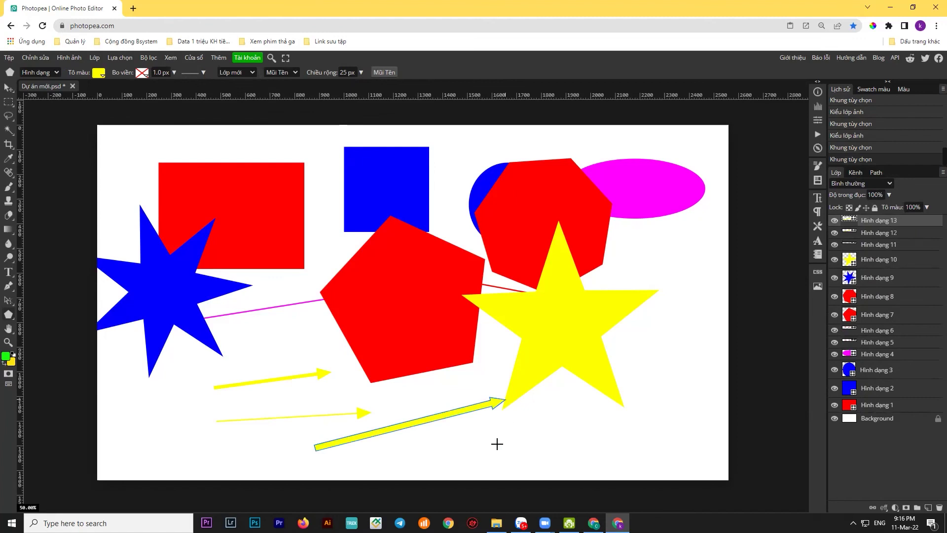
pyautogui.click(497, 444)
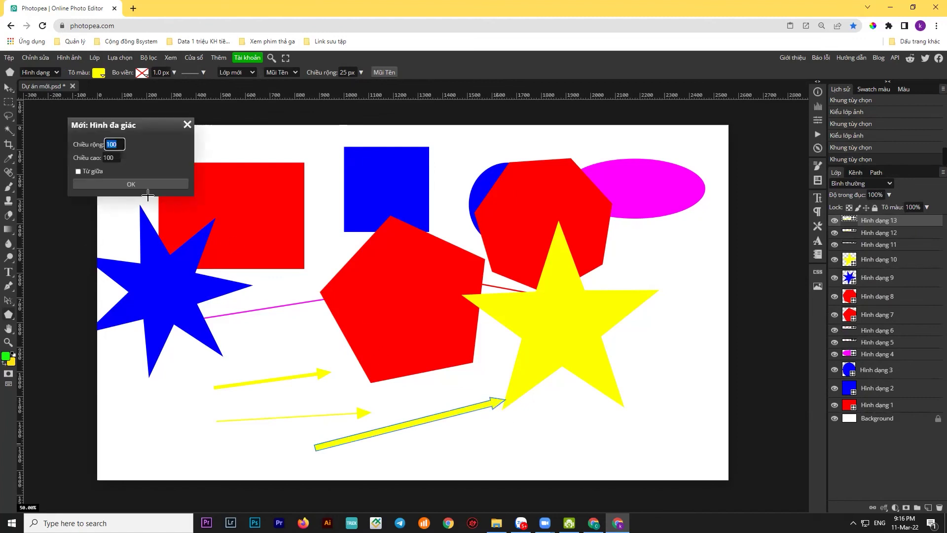
# Give the thick arrow a thicker solid red outline.
pyautogui.click(186, 125)
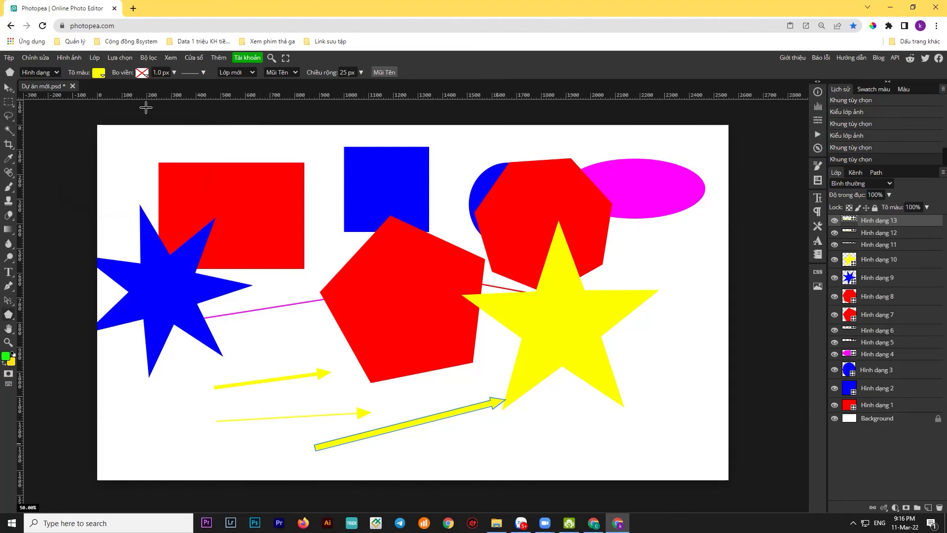
pyautogui.click(142, 74)
pyautogui.click(188, 90)
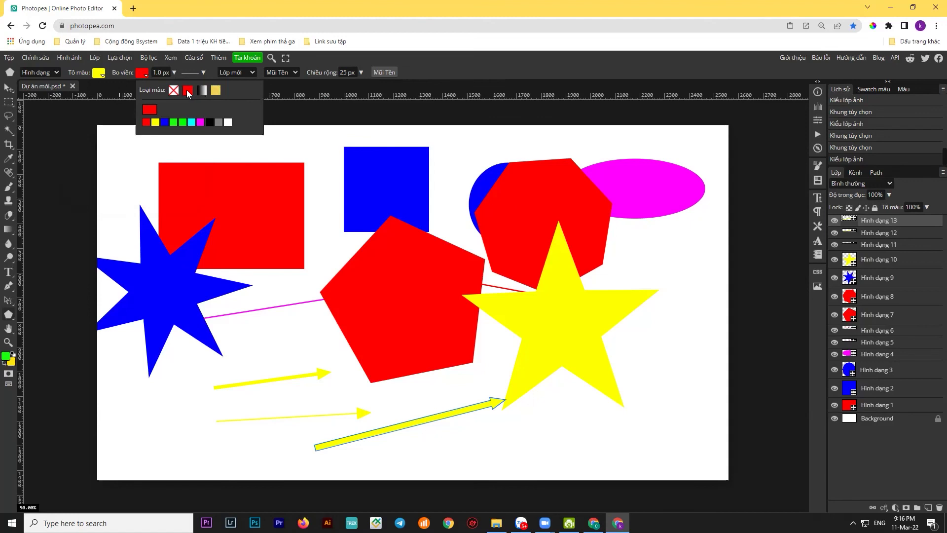
pyautogui.click(175, 72)
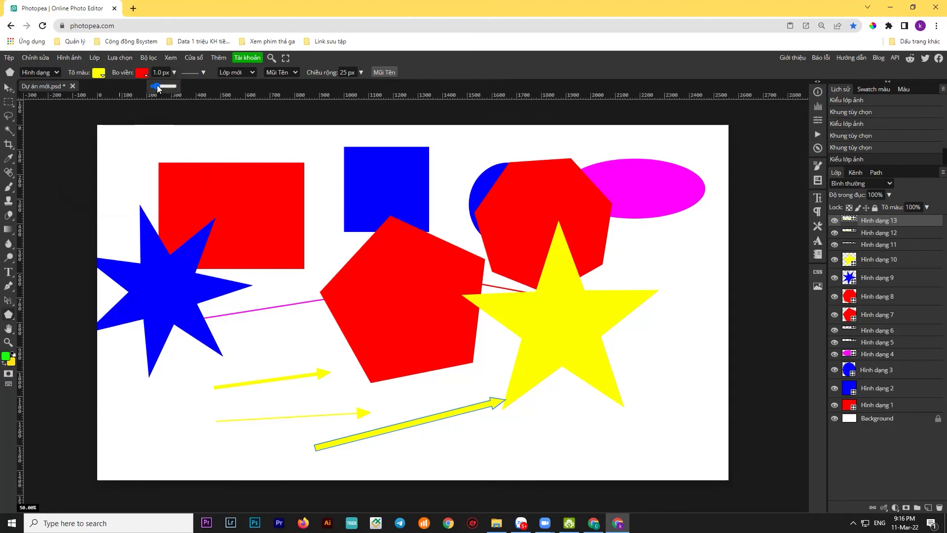
pyautogui.moveTo(157, 86); pyautogui.dragTo(162, 89)
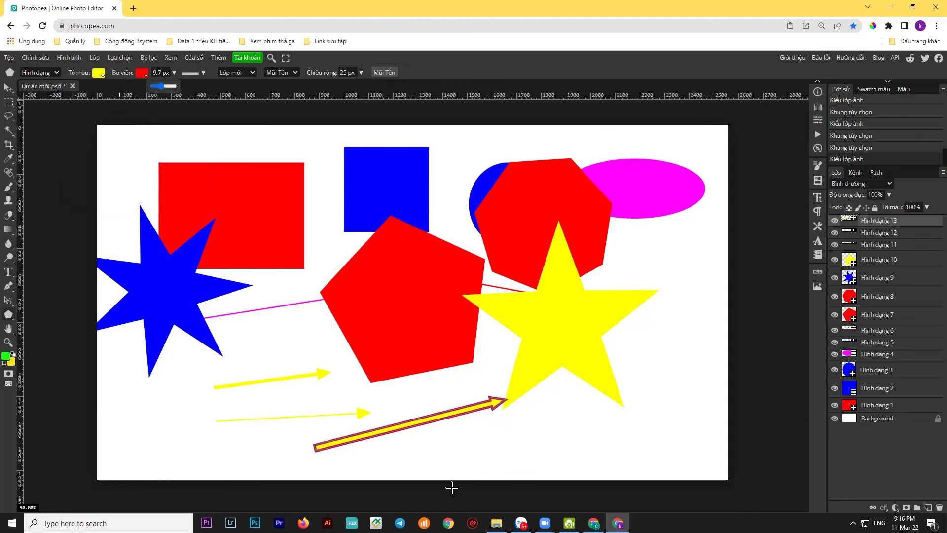
# Move the striped arrow left and slightly up into the lower-left area.
pyautogui.click(8, 87)
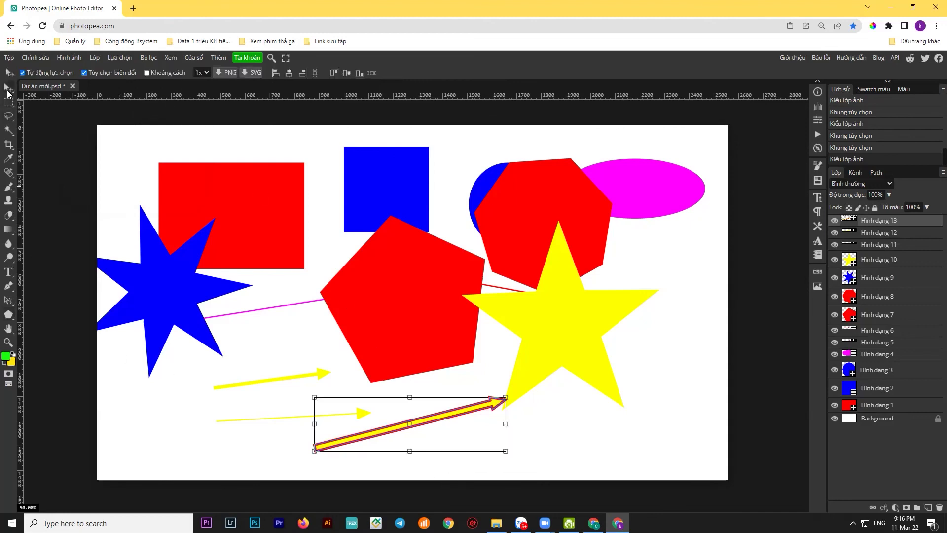
pyautogui.click(557, 442)
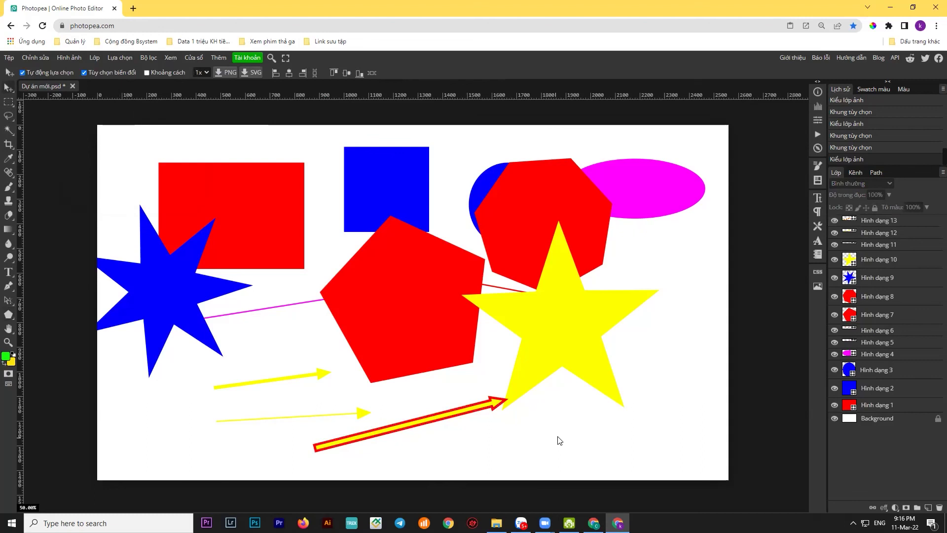
pyautogui.moveTo(559, 439); pyautogui.dragTo(471, 411)
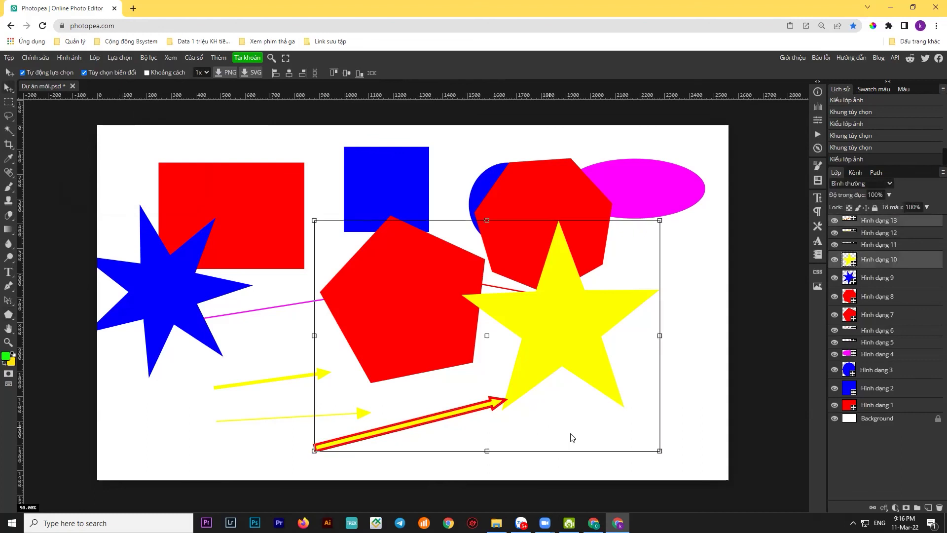
pyautogui.click(743, 417)
pyautogui.click(469, 414)
pyautogui.moveTo(469, 413); pyautogui.dragTo(398, 405)
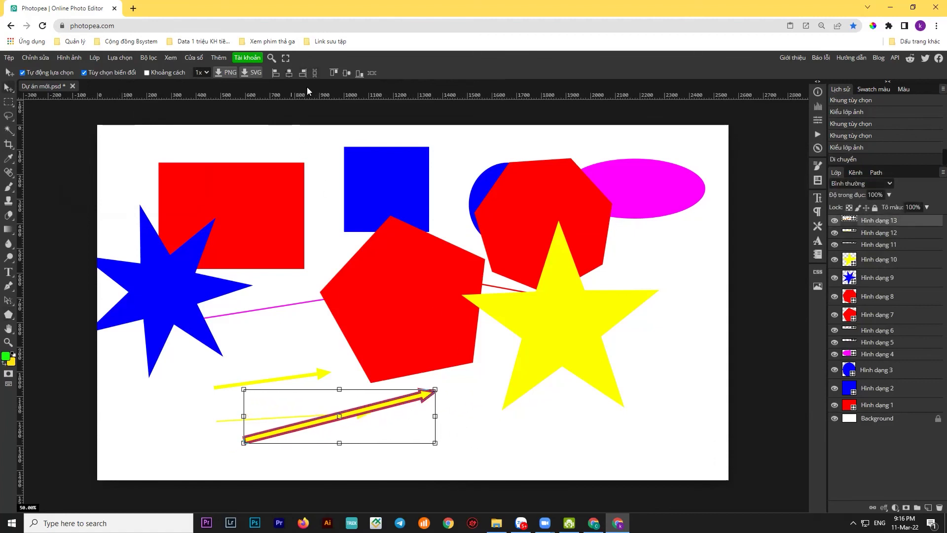
pyautogui.click(8, 315)
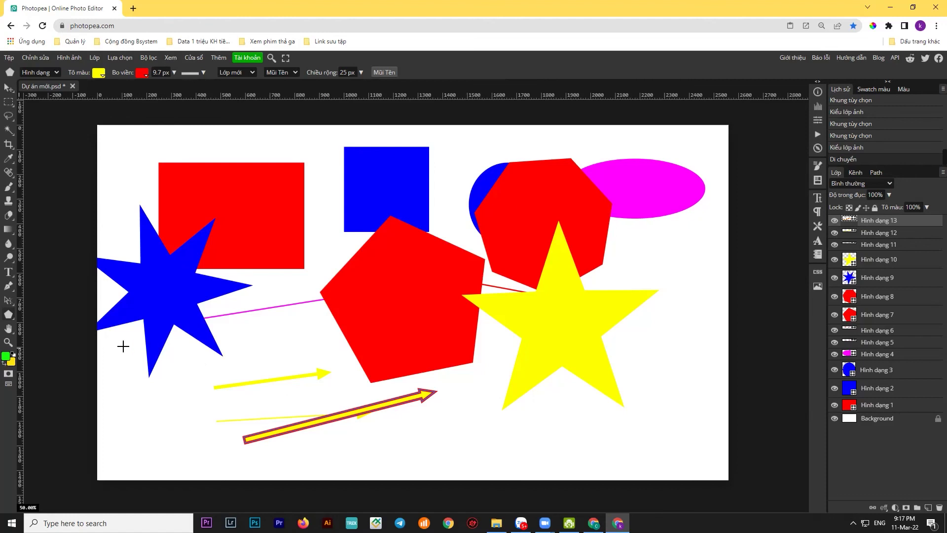
# Pick the heart custom shape and draw it across the canvas centre.
pyautogui.rightClick(8, 314)
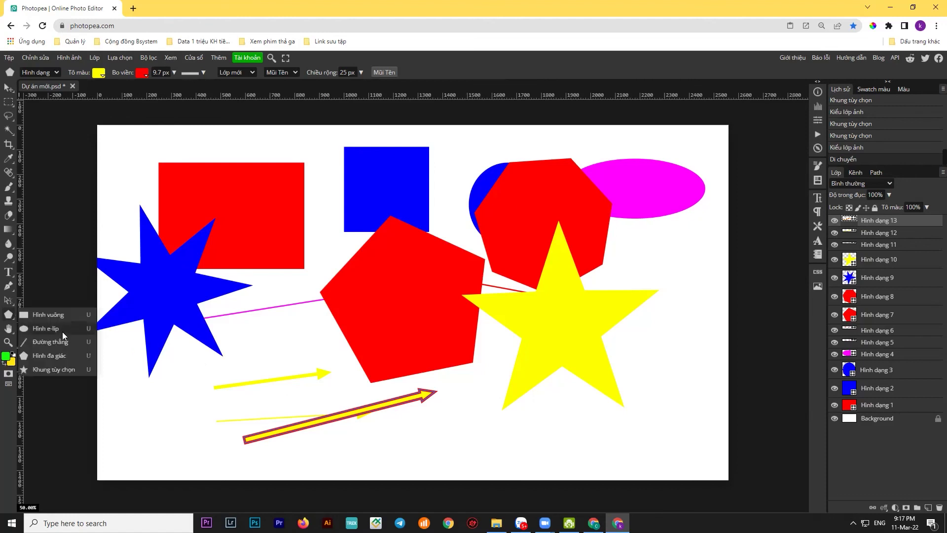
pyautogui.click(57, 368)
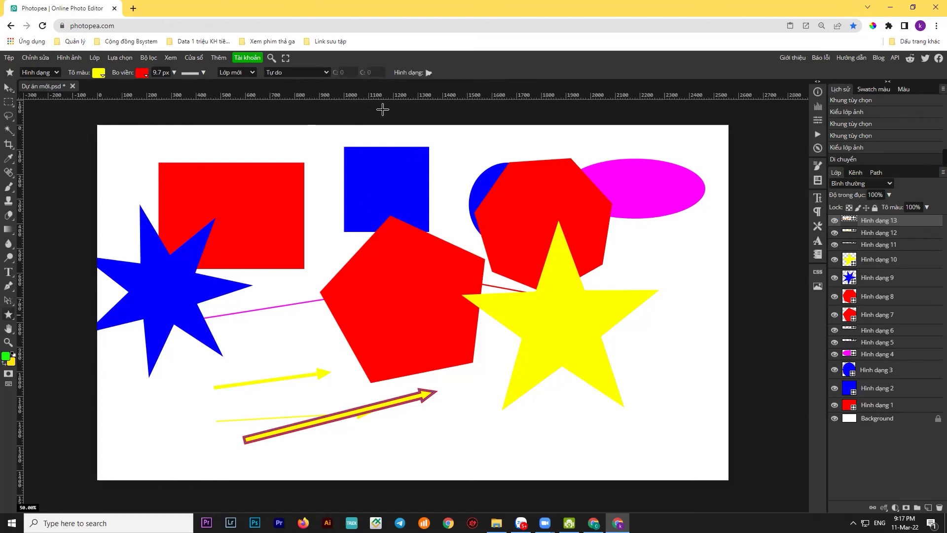
pyautogui.click(428, 73)
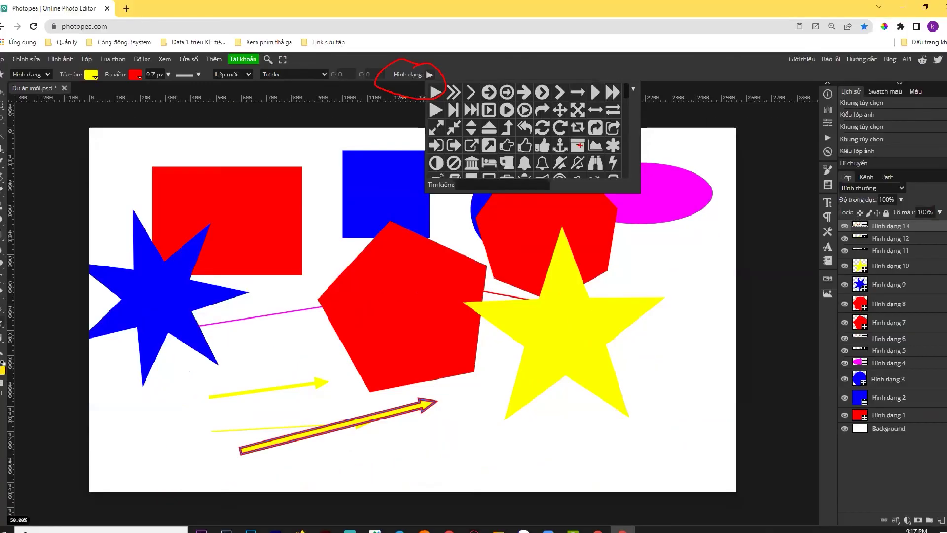
pyautogui.click(562, 116)
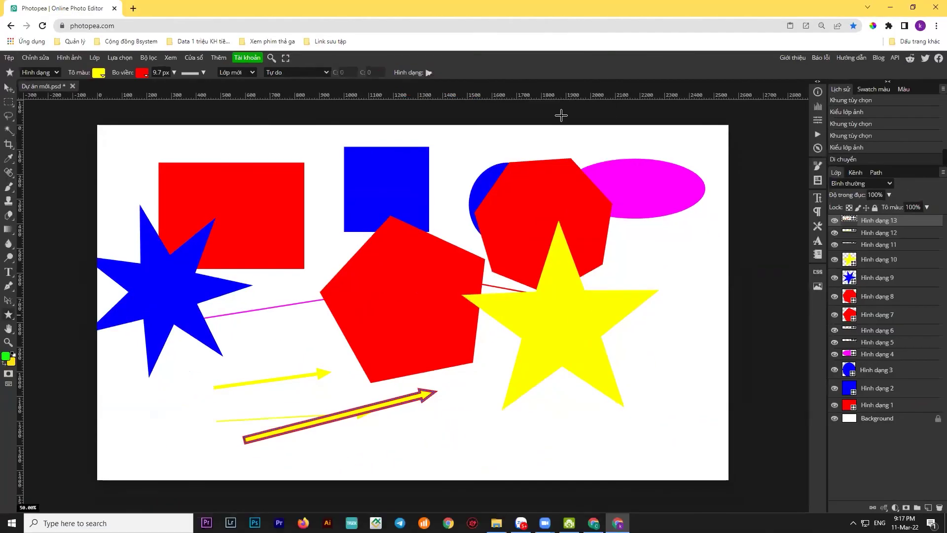
pyautogui.click(428, 72)
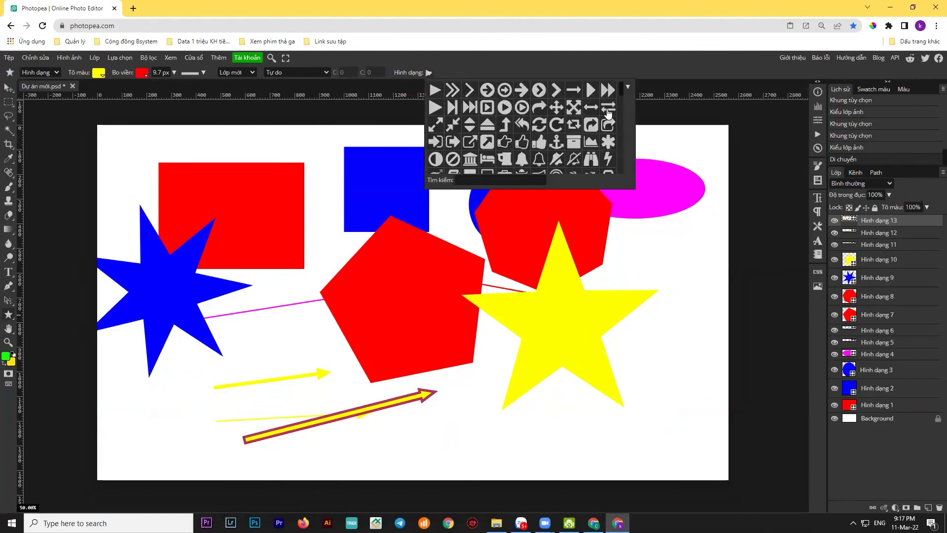
pyautogui.scroll(-2, 608, 115)
pyautogui.scroll(-2, 608, 115)
pyautogui.scroll(-2, 608, 115)
pyautogui.scroll(-2, 608, 115)
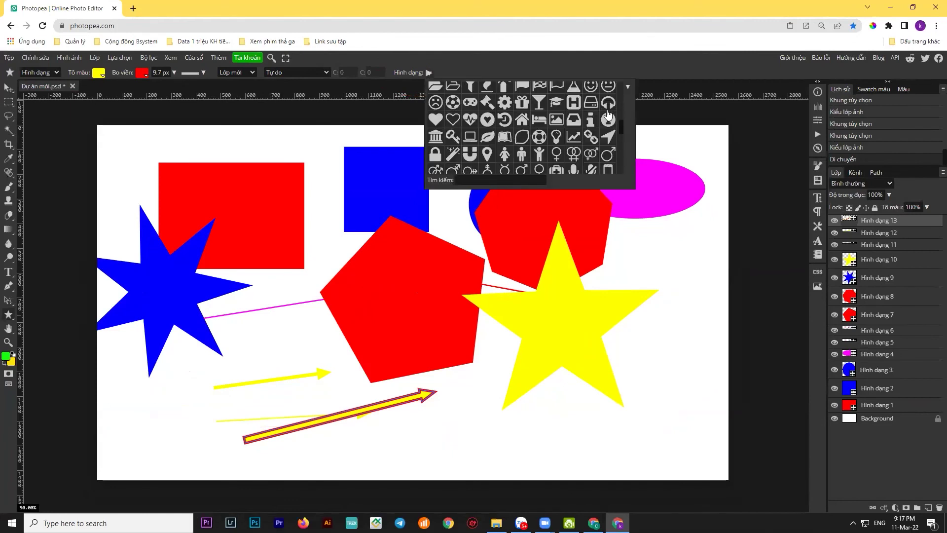
pyautogui.click(435, 120)
pyautogui.moveTo(202, 187)
pyautogui.mouseDown()
pyautogui.moveTo(460, 373)
pyautogui.moveTo(450, 433)
pyautogui.mouseUp()
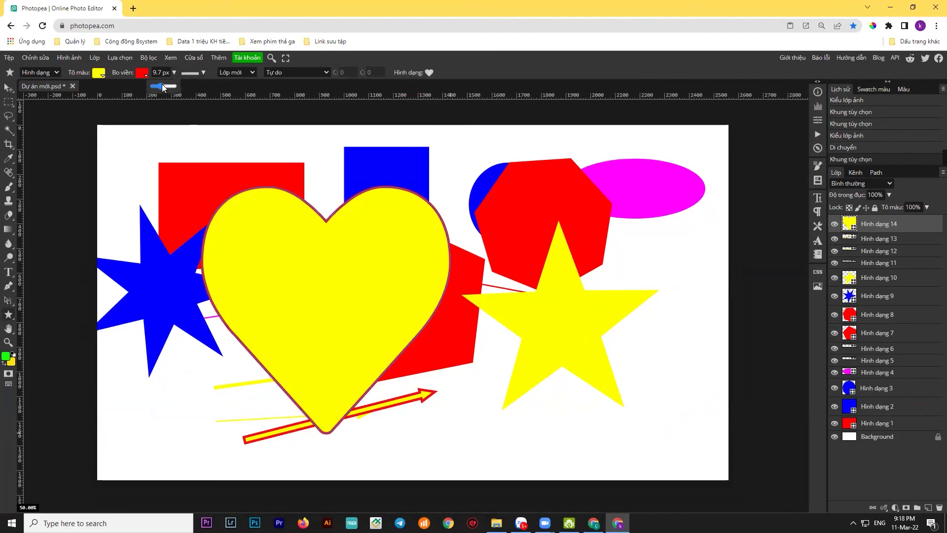
# Thicken the heart's red outline to 61 px and move it right.
pyautogui.moveTo(162, 85); pyautogui.dragTo(168, 86)
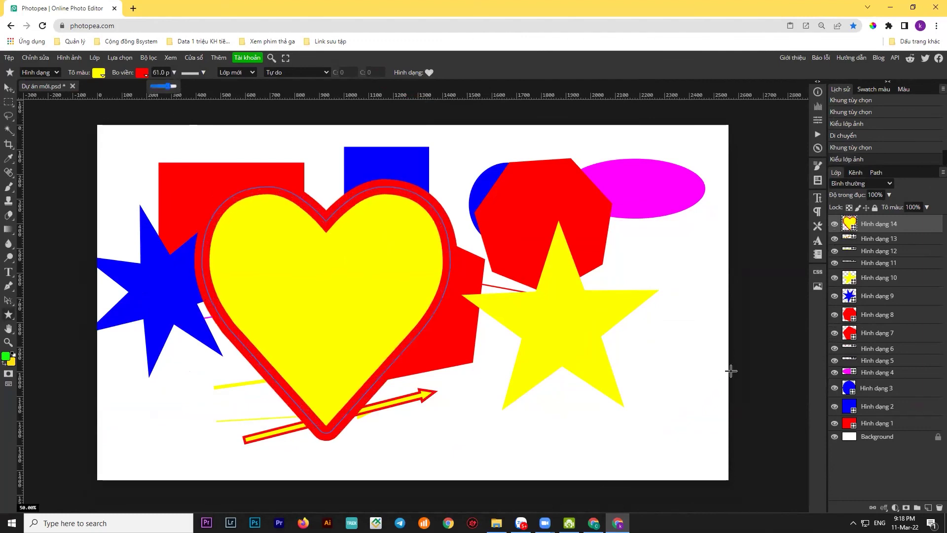
pyautogui.click(8, 88)
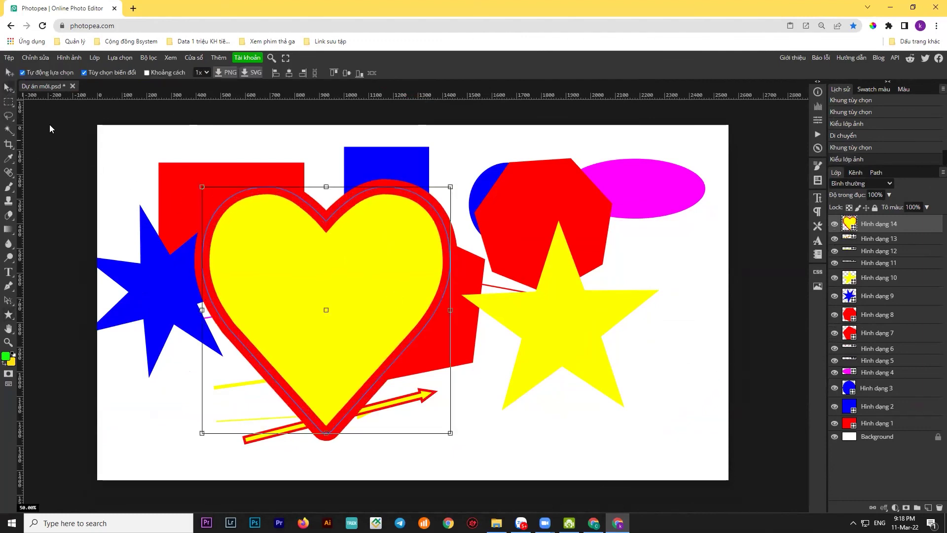
pyautogui.moveTo(427, 258); pyautogui.dragTo(563, 248)
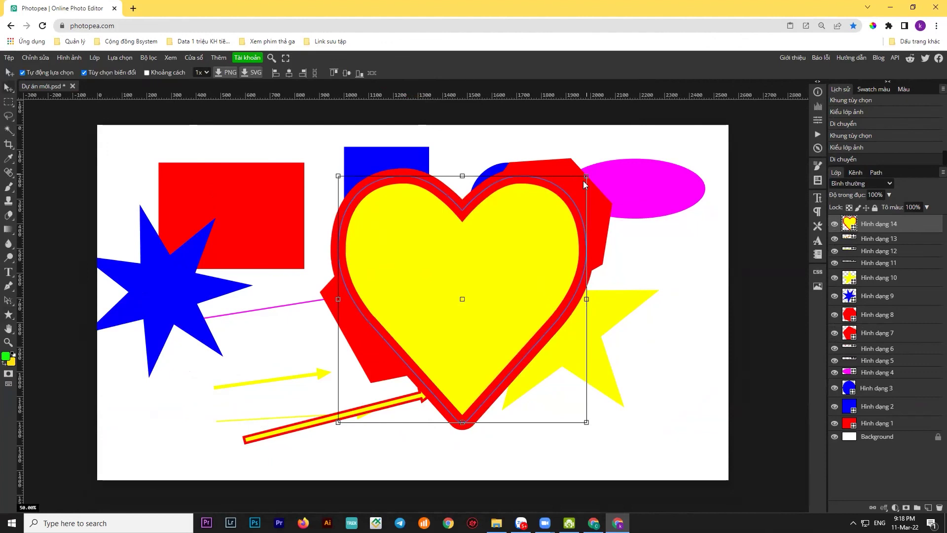
# Shrink the heart and move it into the lower-left corner.
pyautogui.moveTo(583, 183); pyautogui.dragTo(495, 308)
pyautogui.moveTo(449, 336); pyautogui.dragTo(266, 407)
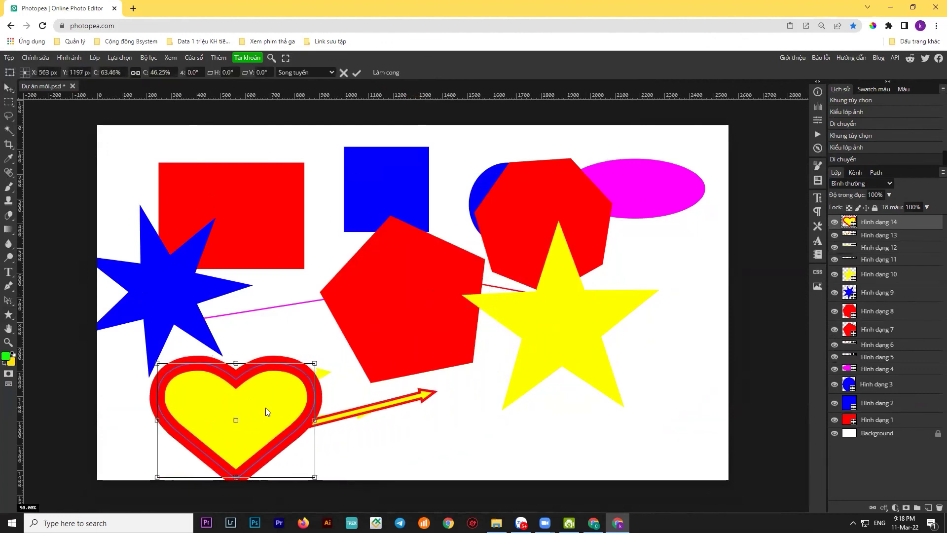
pyautogui.moveTo(159, 273); pyautogui.dragTo(170, 281)
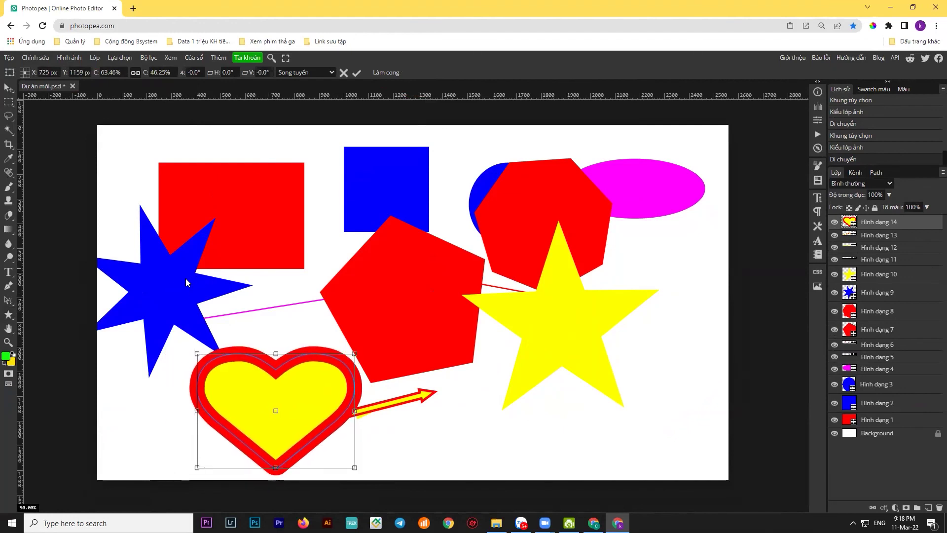
pyautogui.moveTo(186, 278); pyautogui.dragTo(200, 268)
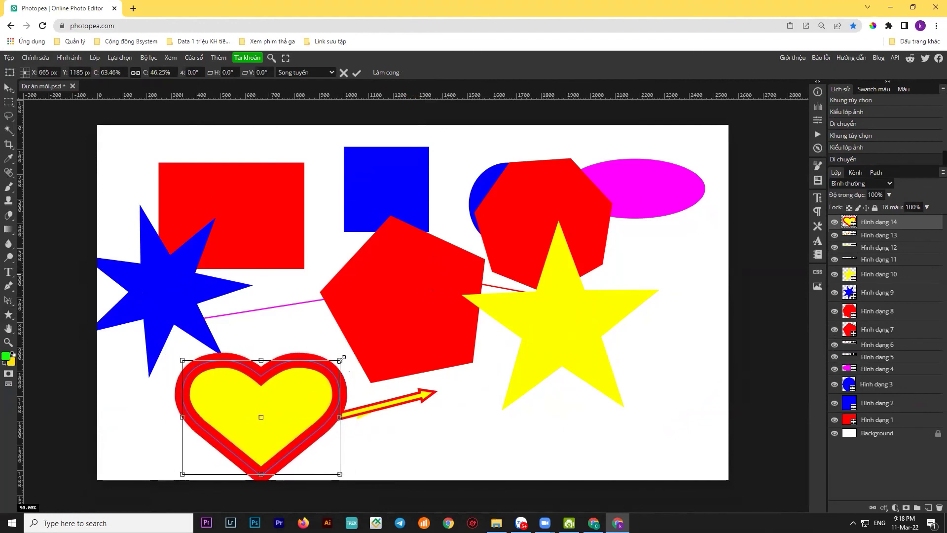
pyautogui.moveTo(341, 360); pyautogui.dragTo(299, 371)
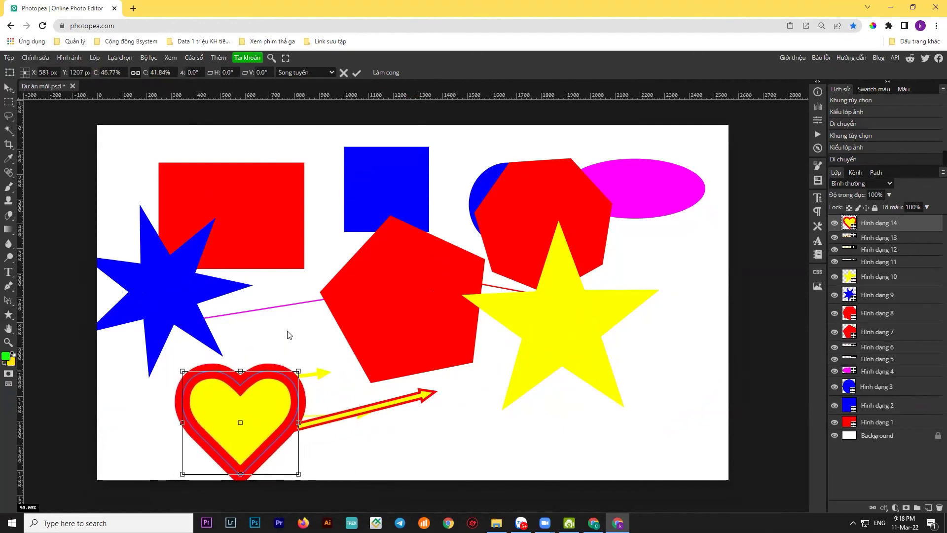
pyautogui.click(11, 90)
# Free-transform the magenta line to move it to the top-left corner.
pyautogui.click(256, 302)
pyautogui.hotkey('ctrl', 't')
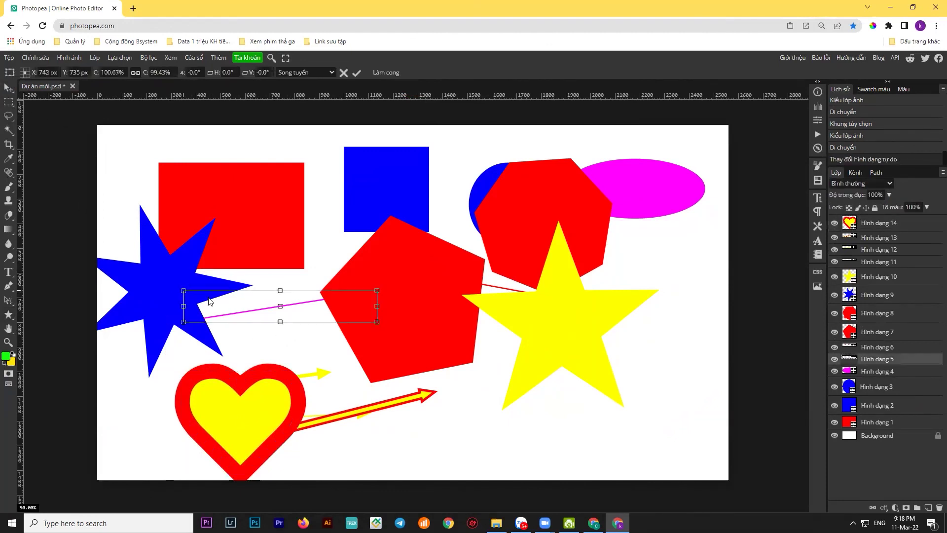
pyautogui.moveTo(301, 309); pyautogui.dragTo(233, 150)
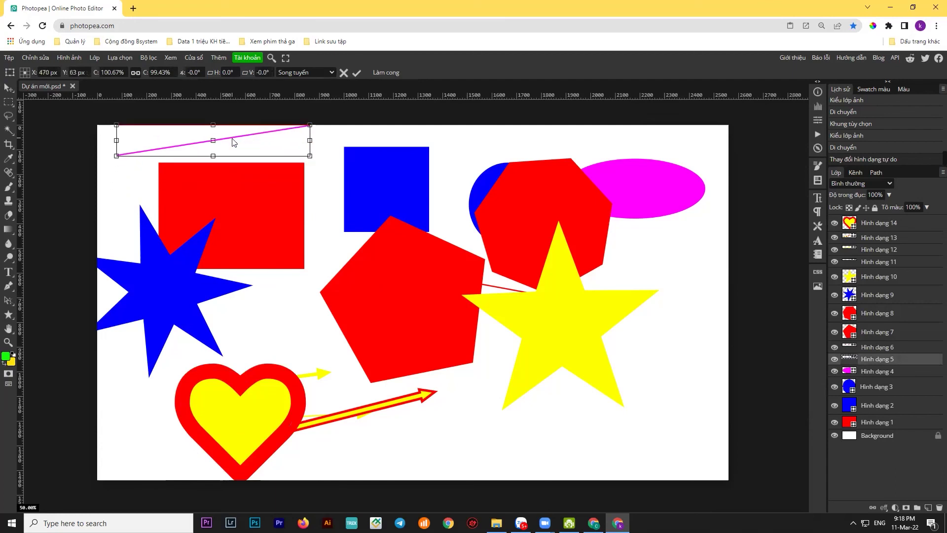
pyautogui.moveTo(188, 282); pyautogui.dragTo(176, 291)
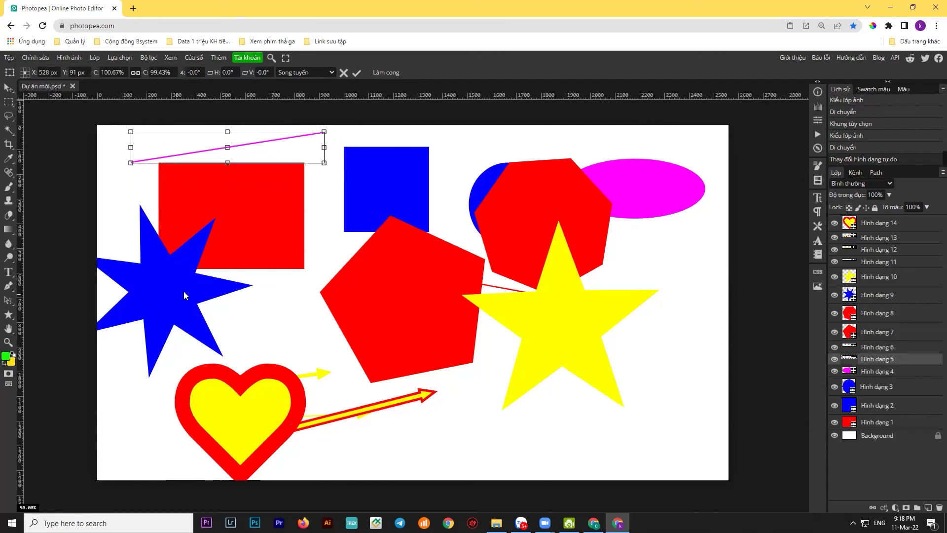
pyautogui.press('Return')
# Shrink the blue star to about a third and place it over the red rectangle.
pyautogui.moveTo(194, 290); pyautogui.dragTo(237, 268)
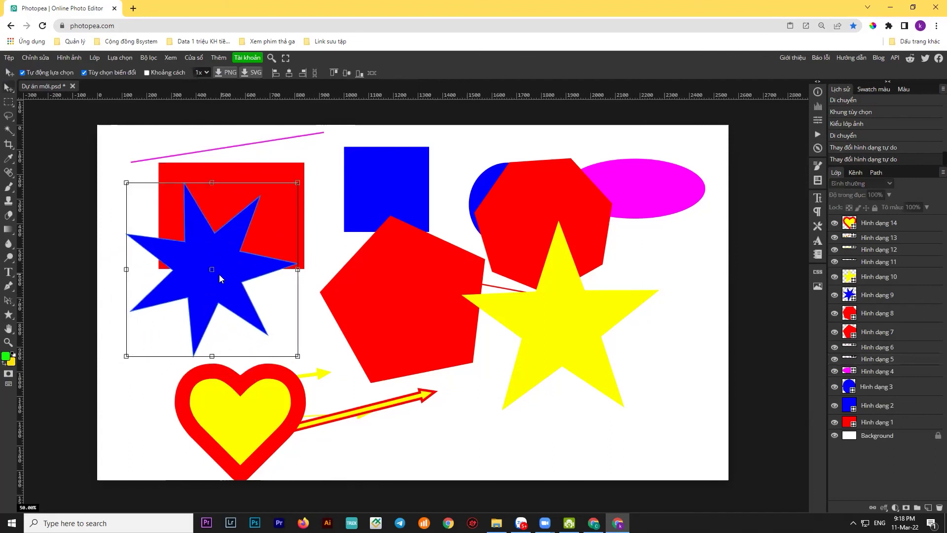
pyautogui.moveTo(296, 183); pyautogui.dragTo(221, 261)
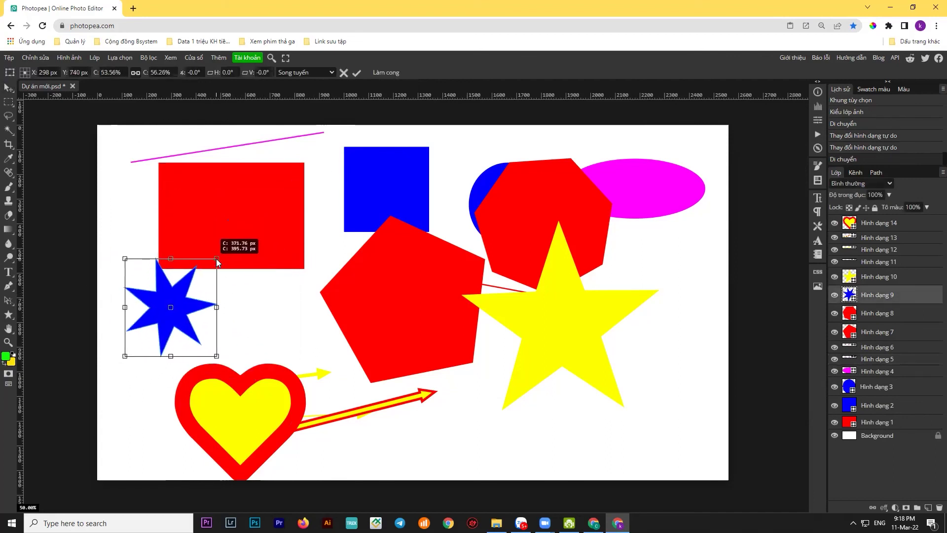
pyautogui.moveTo(196, 312); pyautogui.dragTo(168, 305)
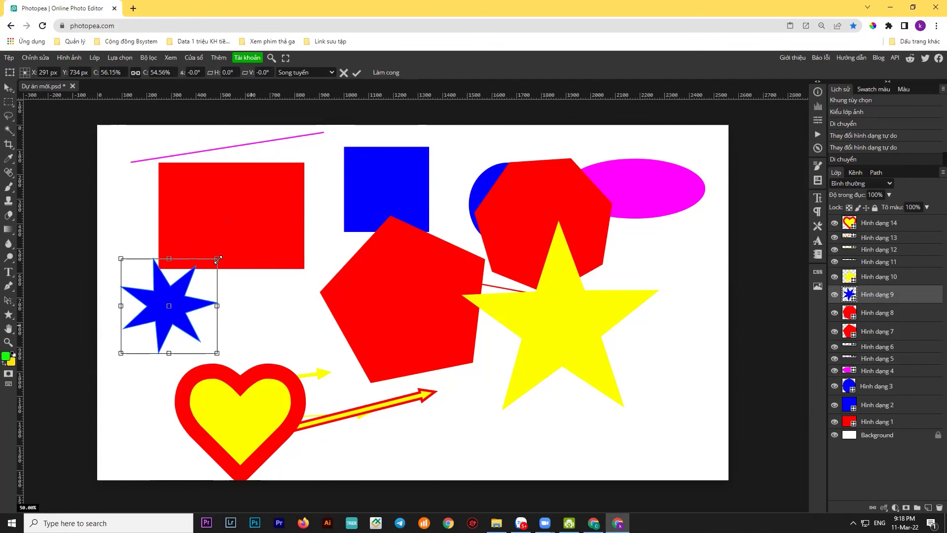
pyautogui.moveTo(218, 255)
pyautogui.mouseDown()
pyautogui.moveTo(289, 202)
pyautogui.moveTo(208, 279)
pyautogui.mouseUp()
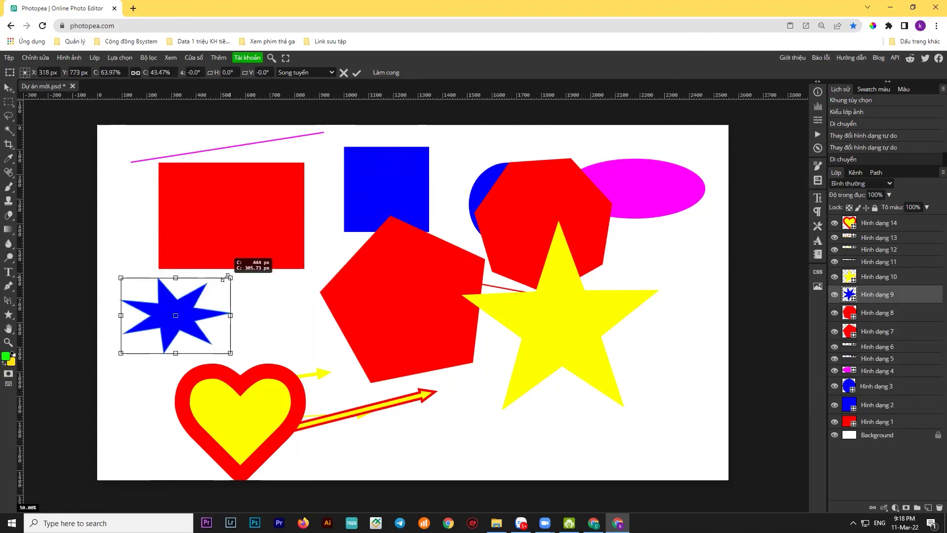
pyautogui.press('Return')
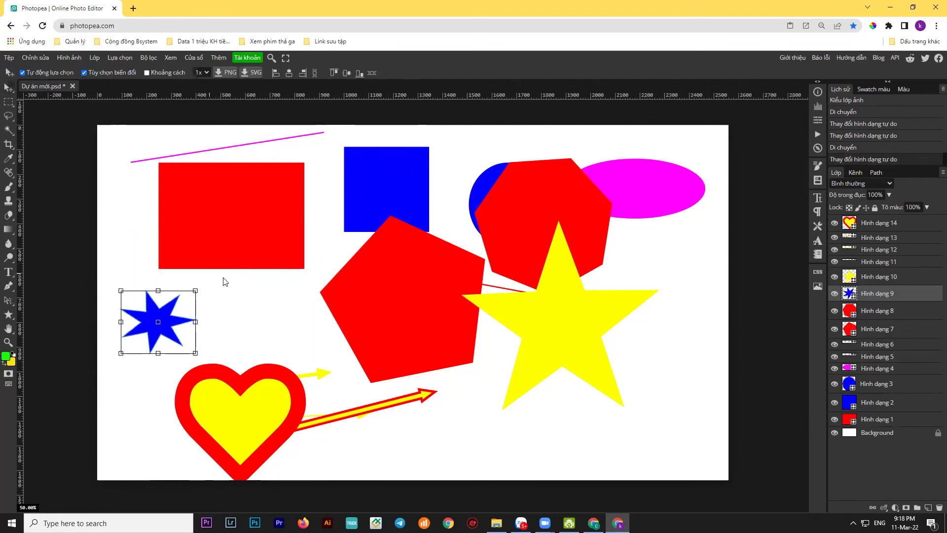
pyautogui.click(236, 317)
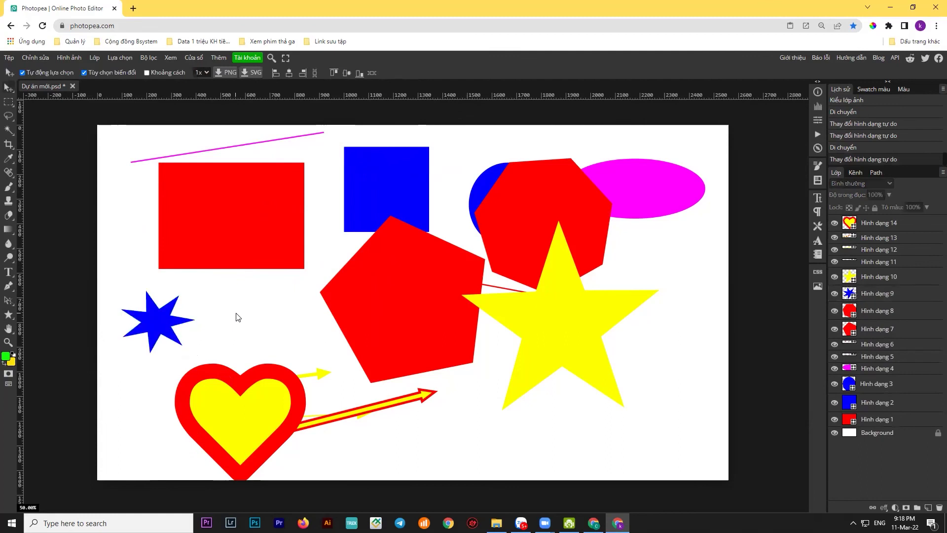
pyautogui.click(416, 293)
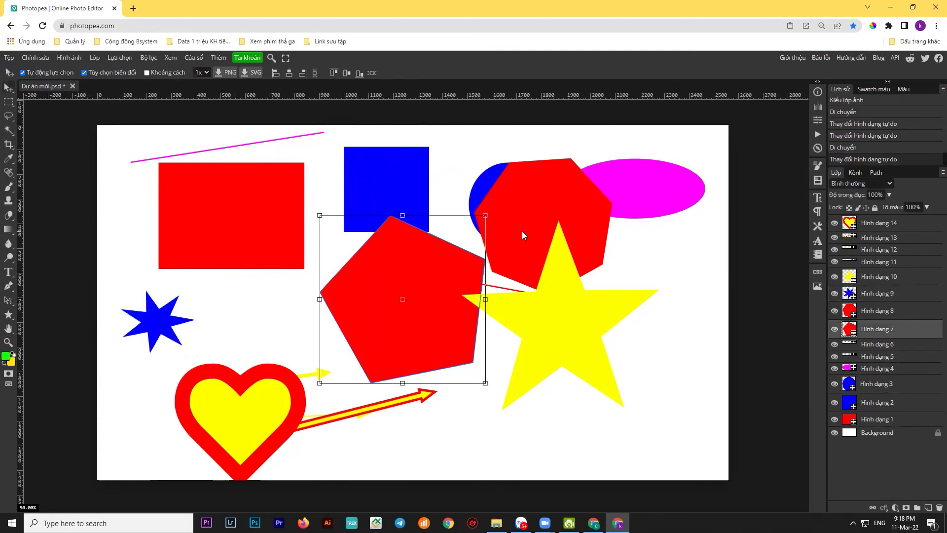
# Shrink the red pentagon and move it upward.
pyautogui.moveTo(485, 216); pyautogui.dragTo(396, 305)
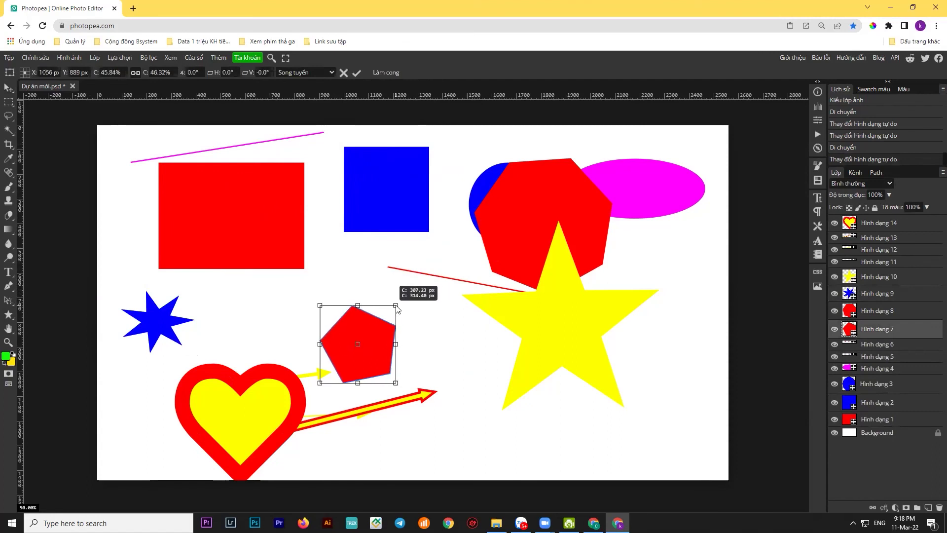
pyautogui.moveTo(378, 339); pyautogui.dragTo(376, 298)
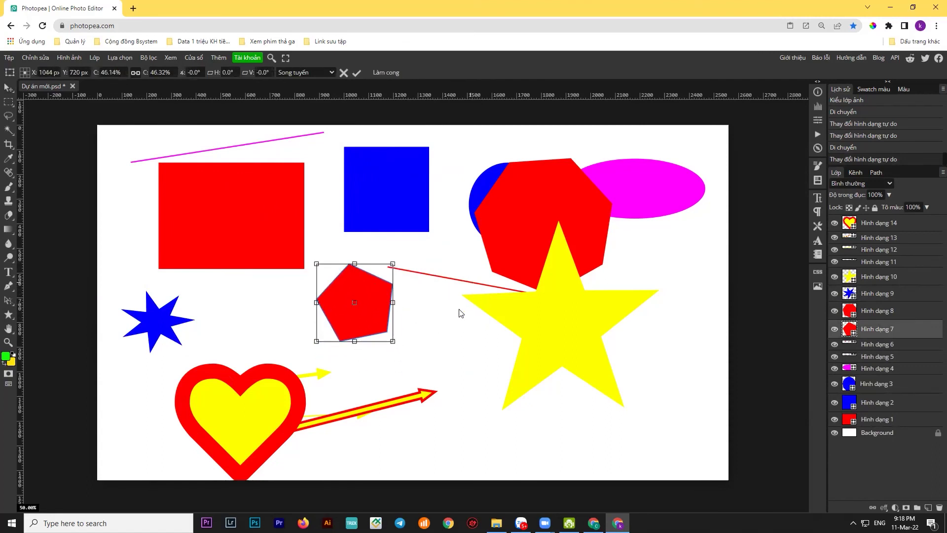
pyautogui.press('Return')
pyautogui.click(438, 329)
# Rotate the red line to nearly vertical and nudge it into place.
pyautogui.click(448, 278)
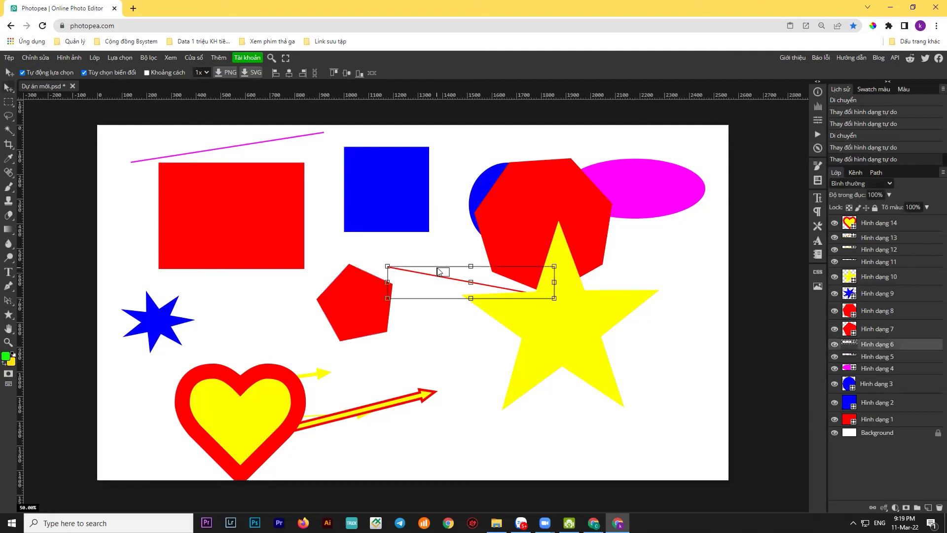
pyautogui.moveTo(560, 264)
pyautogui.mouseDown()
pyautogui.moveTo(476, 274)
pyautogui.moveTo(422, 331)
pyautogui.mouseUp()
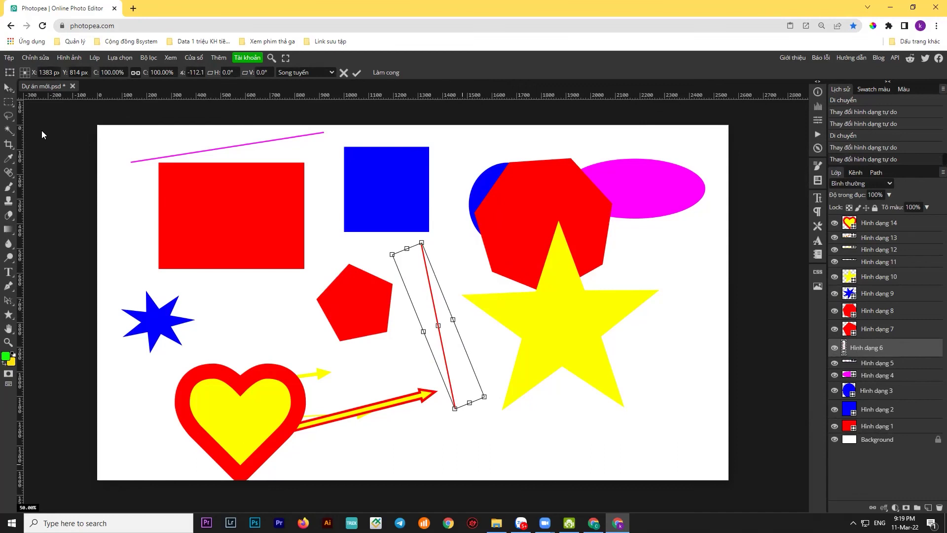
pyautogui.press('Up')
pyautogui.press('Up')
pyautogui.moveTo(587, 226); pyautogui.dragTo(588, 241)
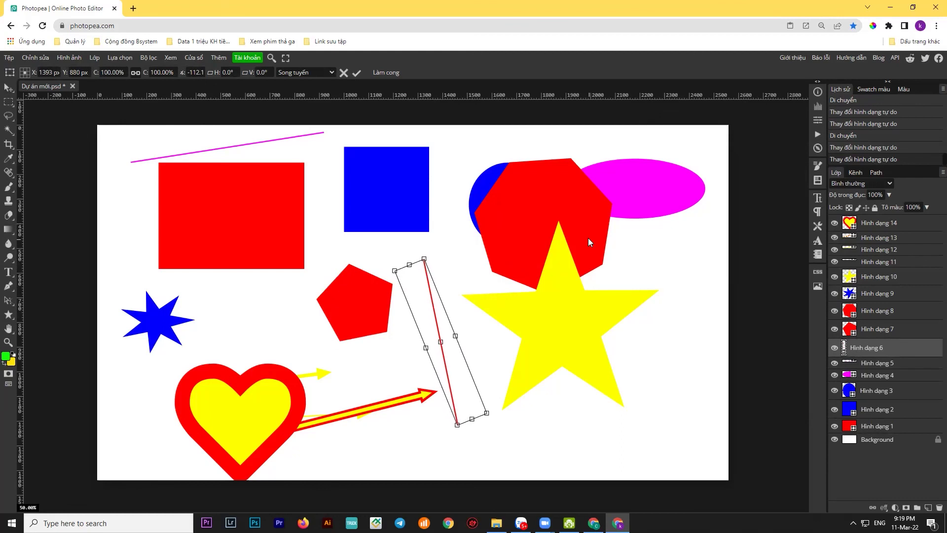
pyautogui.click(9, 87)
# Shrink the red heptagon and move it into open space near the bottom.
pyautogui.click(562, 208)
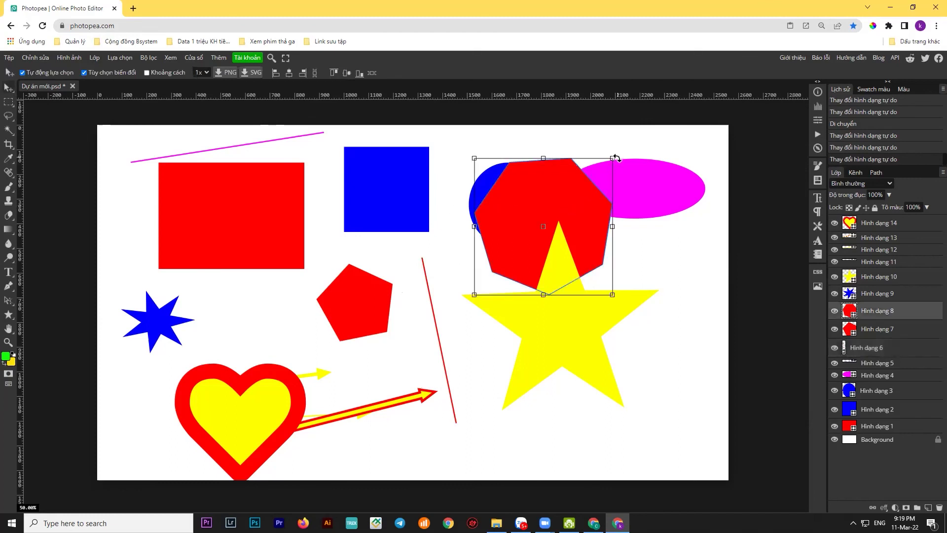
pyautogui.moveTo(613, 158)
pyautogui.mouseDown()
pyautogui.moveTo(573, 207)
pyautogui.moveTo(476, 408)
pyautogui.moveTo(505, 403)
pyautogui.mouseUp()
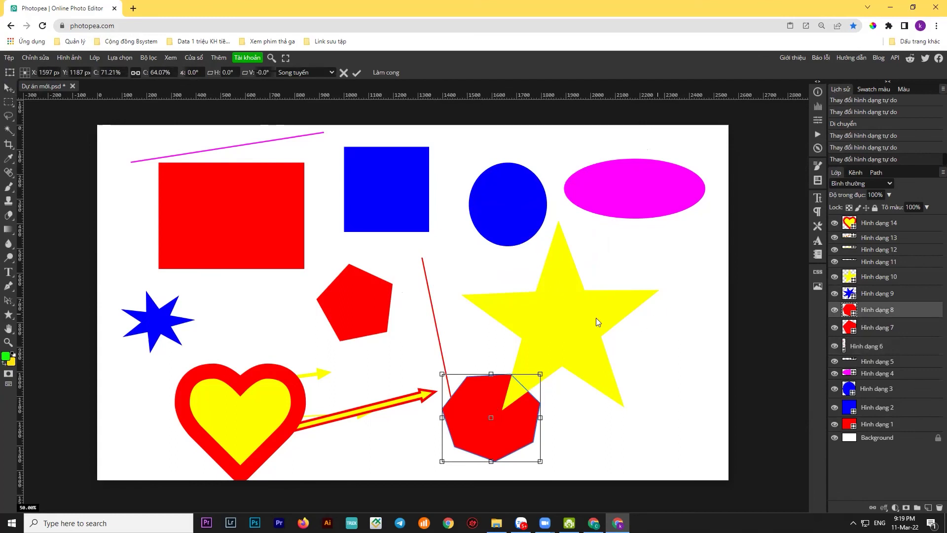
pyautogui.moveTo(595, 309); pyautogui.dragTo(620, 302)
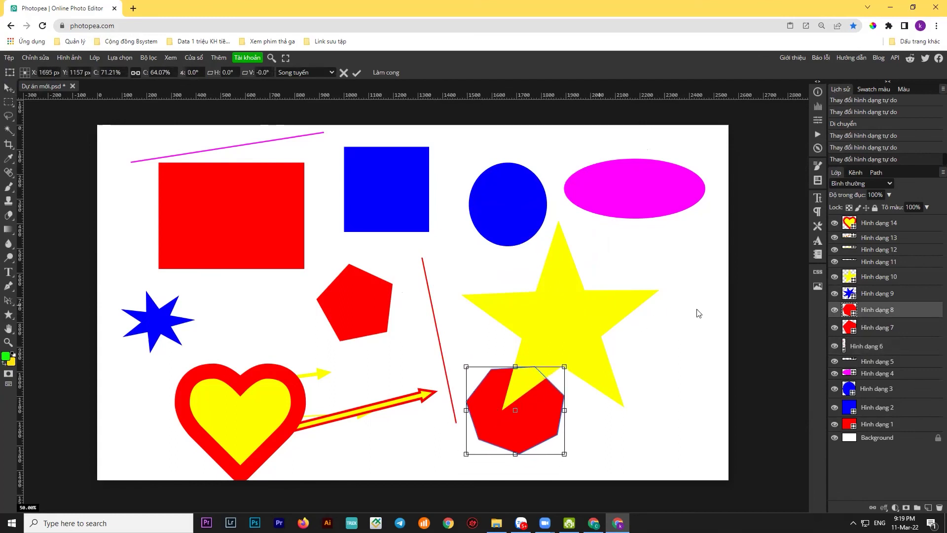
pyautogui.click(9, 87)
# Shrink the yellow star and settle it in the empty right area.
pyautogui.click(581, 304)
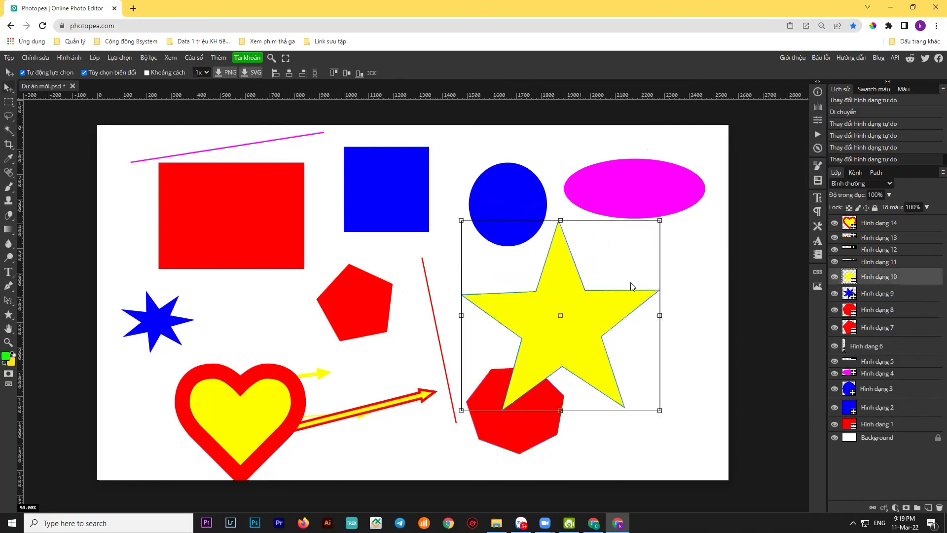
pyautogui.moveTo(659, 222); pyautogui.dragTo(616, 293)
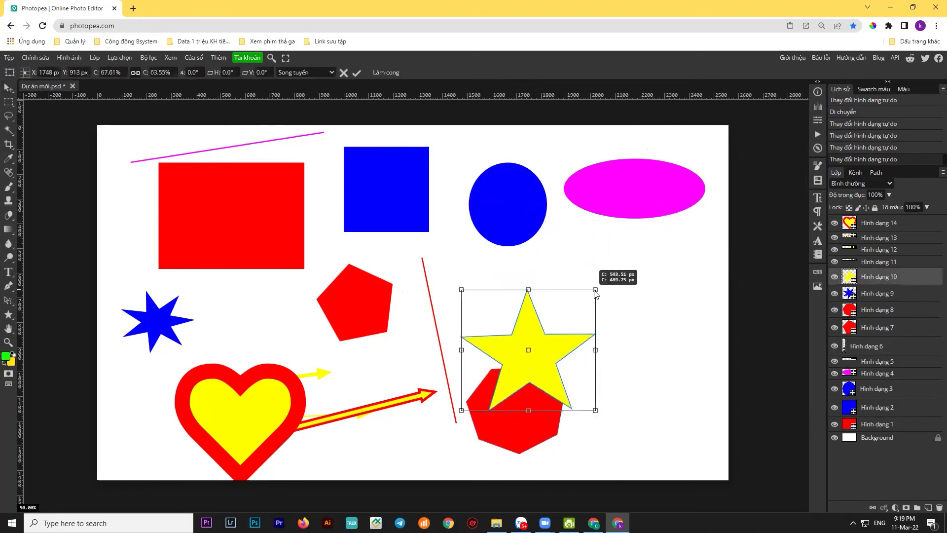
pyautogui.moveTo(535, 320); pyautogui.dragTo(626, 270)
pyautogui.moveTo(709, 296); pyautogui.dragTo(689, 288)
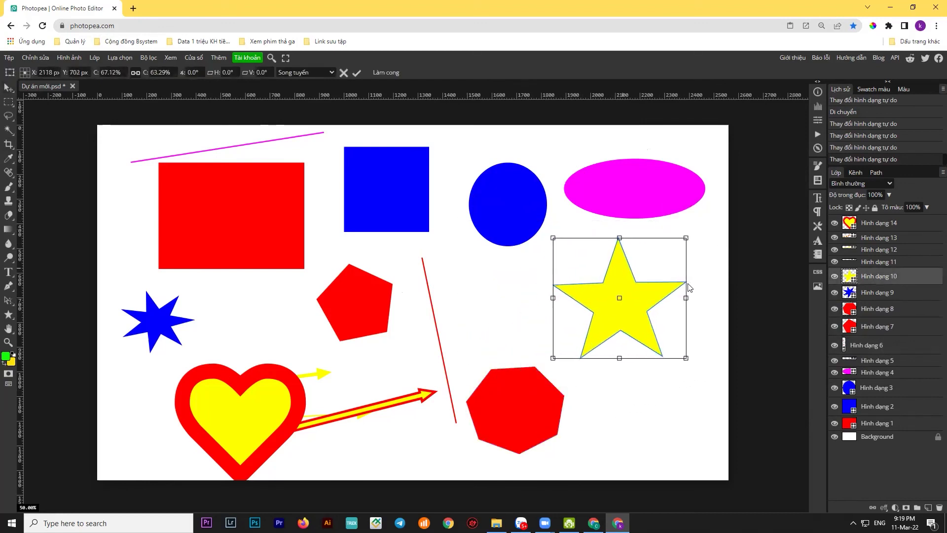
pyautogui.click(696, 337)
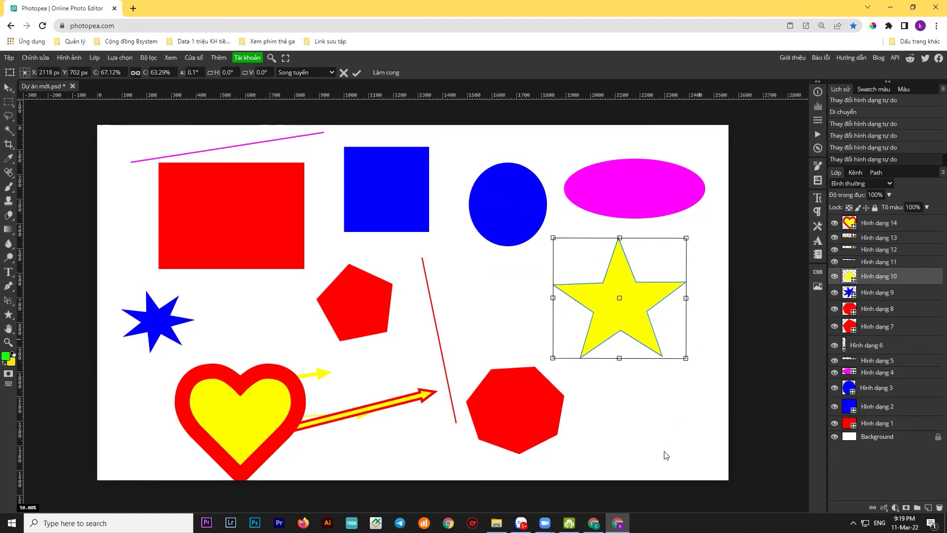
# Show the Tệp (File) > Xuất dưới dạng (Export as) format list.
pyautogui.click(10, 58)
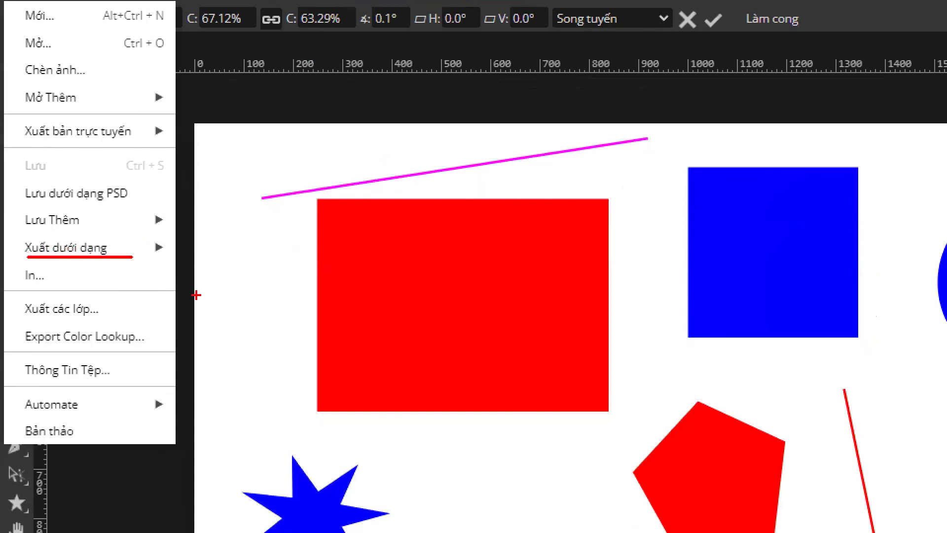
pyautogui.moveTo(35, 203)
pyautogui.mouseDown()
pyautogui.moveTo(133, 203)
pyautogui.moveTo(114, 178)
pyautogui.moveTo(18, 189)
pyautogui.moveTo(17, 203)
pyautogui.mouseUp()
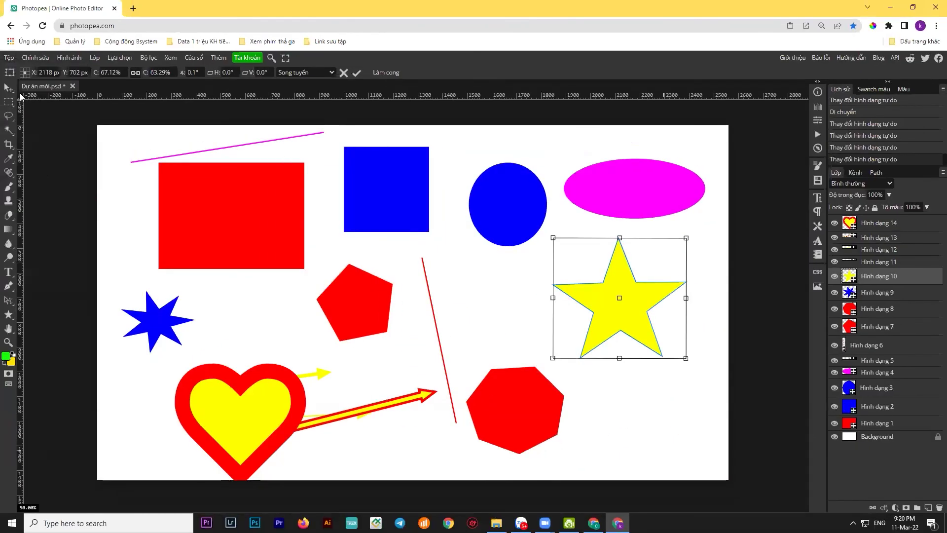
pyautogui.click(12, 60)
pyautogui.moveTo(35, 186)
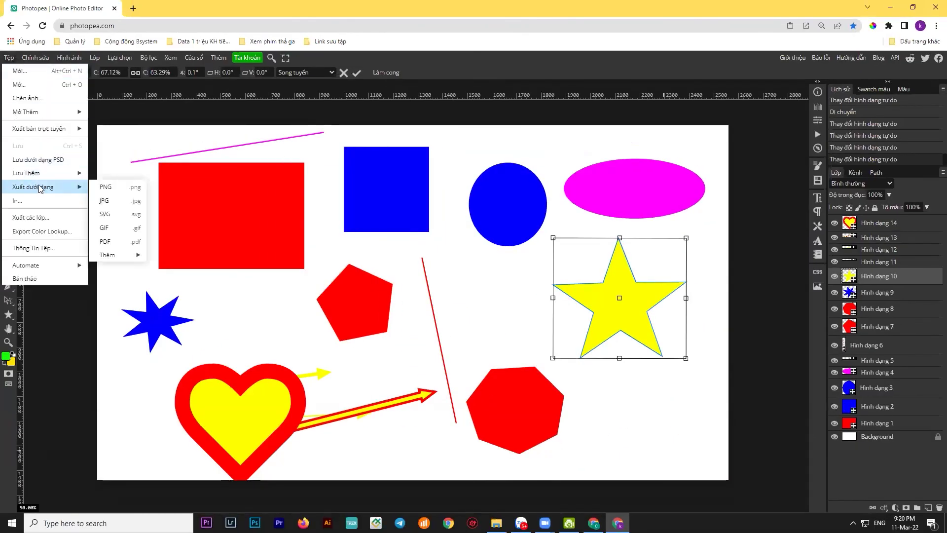
# Choose JPG export and reposition the Save for Web dialog.
pyautogui.click(118, 205)
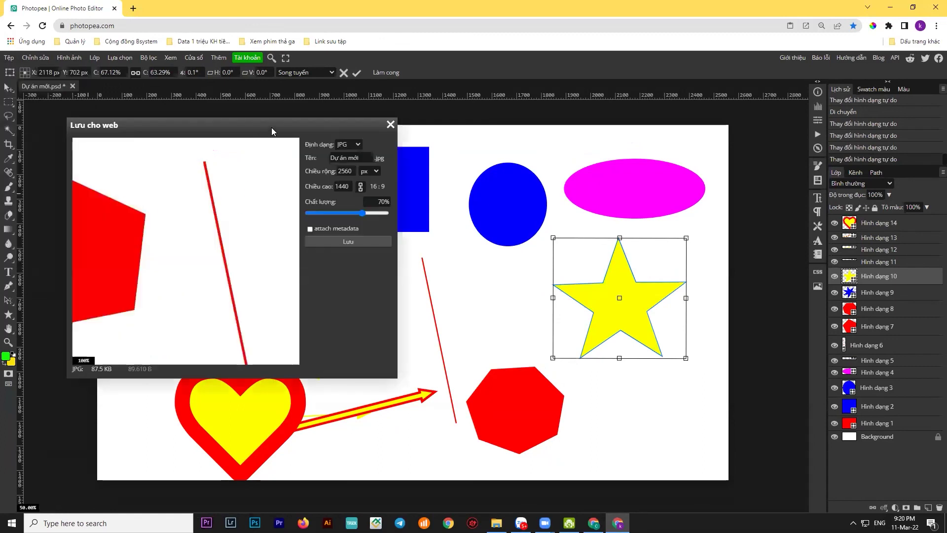
pyautogui.moveTo(271, 127); pyautogui.dragTo(404, 129)
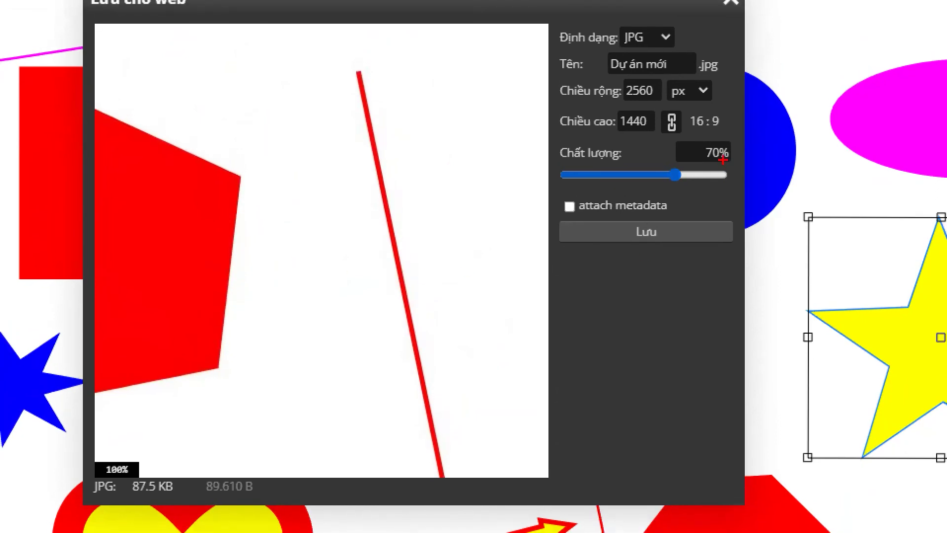
pyautogui.moveTo(720, 138)
pyautogui.mouseDown()
pyautogui.moveTo(717, 193)
pyautogui.moveTo(733, 148)
pyautogui.mouseUp()
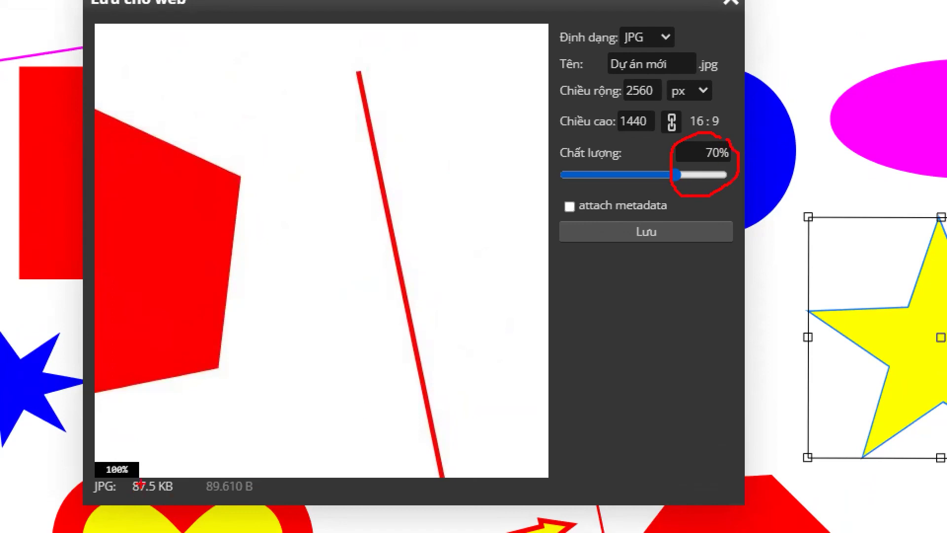
pyautogui.moveTo(164, 466)
pyautogui.mouseDown()
pyautogui.moveTo(129, 471)
pyautogui.moveTo(126, 498)
pyautogui.moveTo(184, 497)
pyautogui.moveTo(157, 463)
pyautogui.mouseUp()
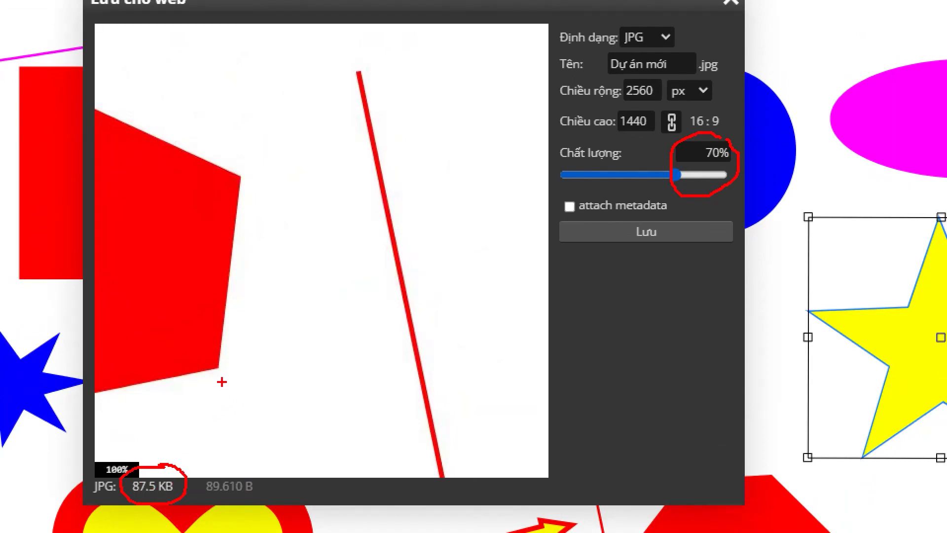
pyautogui.moveTo(222, 381)
pyautogui.mouseDown()
pyautogui.moveTo(253, 441)
pyautogui.moveTo(210, 459)
pyautogui.mouseUp()
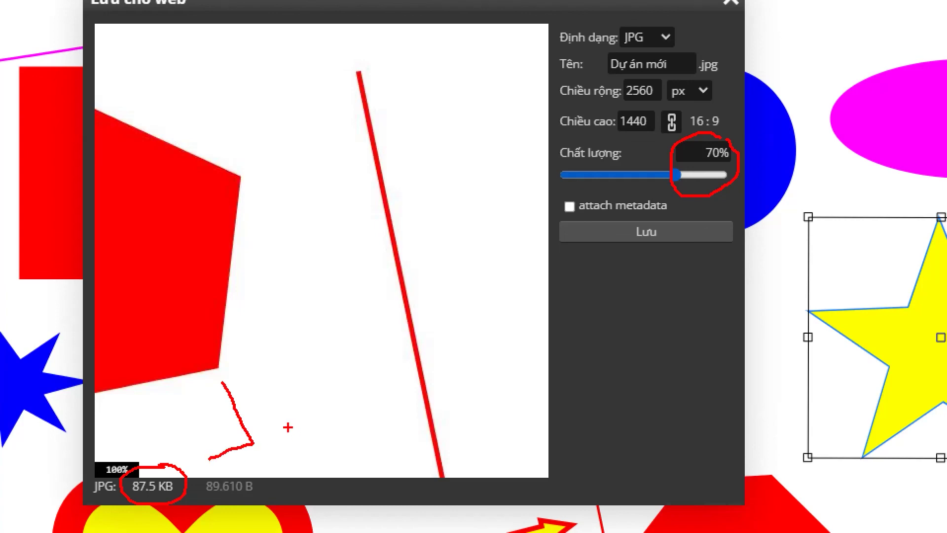
pyautogui.moveTo(281, 424)
pyautogui.mouseDown()
pyautogui.moveTo(276, 448)
pyautogui.moveTo(315, 441)
pyautogui.mouseUp()
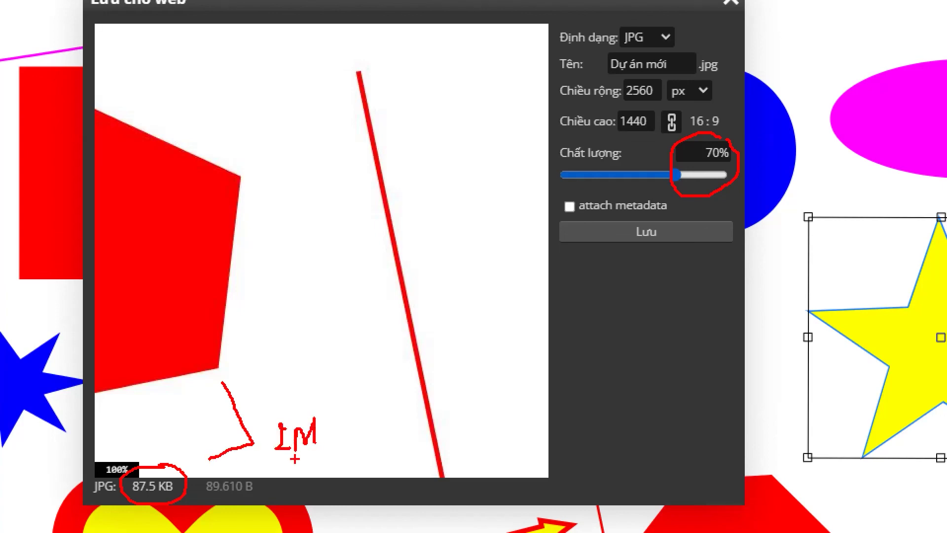
pyautogui.moveTo(274, 422); pyautogui.dragTo(291, 421)
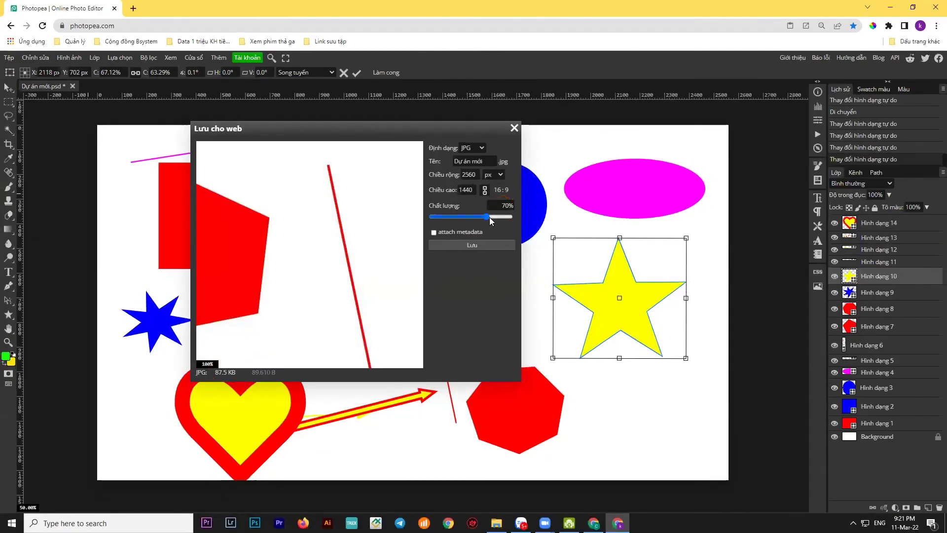
# Adjust the Chất lượng (Quality) slider, ending at 100% for about 396 KB.
pyautogui.moveTo(488, 216); pyautogui.dragTo(515, 220)
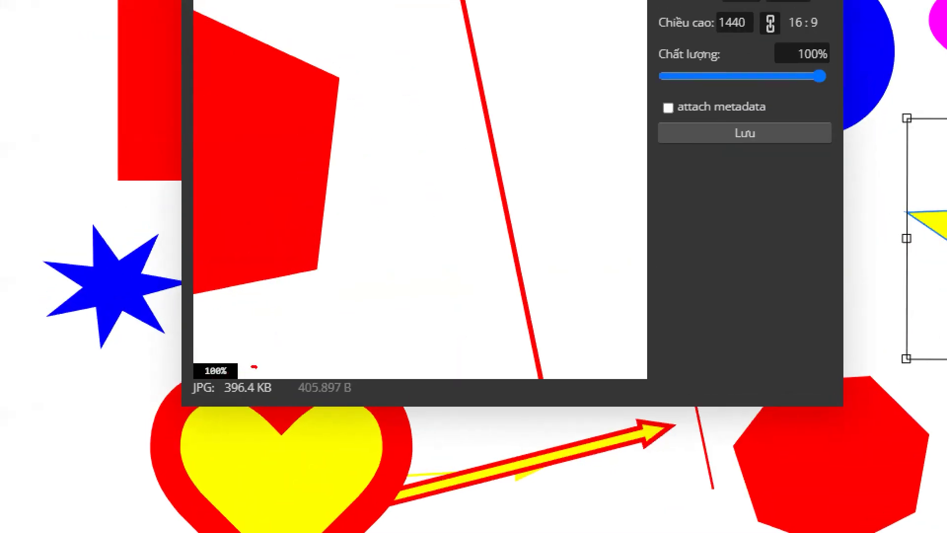
pyautogui.moveTo(254, 366); pyautogui.dragTo(262, 361)
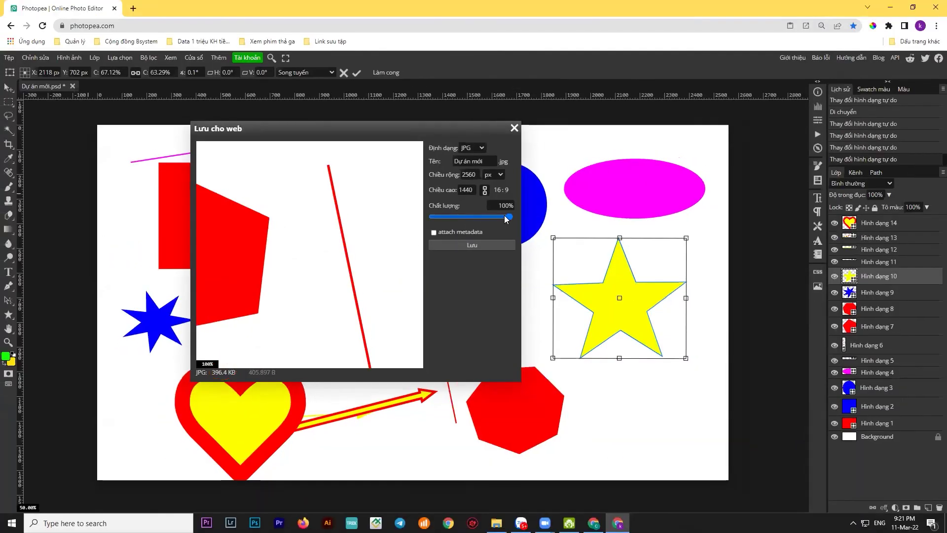
pyautogui.moveTo(505, 217); pyautogui.dragTo(489, 216)
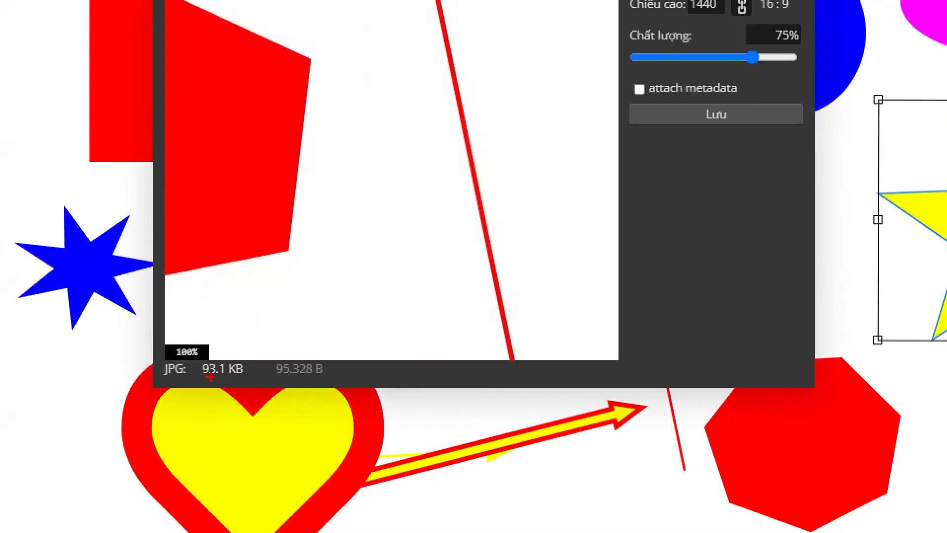
pyautogui.moveTo(209, 377); pyautogui.dragTo(234, 377)
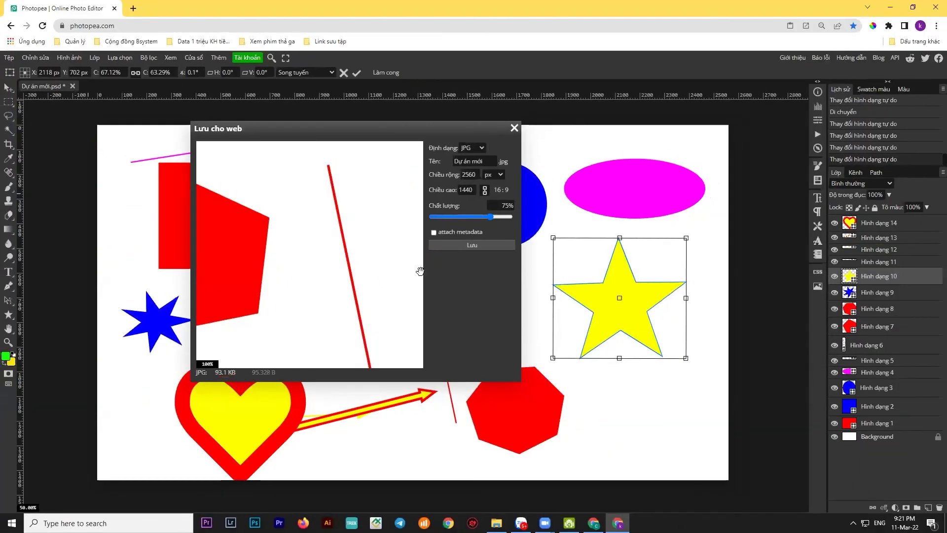
pyautogui.moveTo(490, 216); pyautogui.dragTo(506, 216)
# Save the JPG to the Desktop under the file name 've hinh'.
pyautogui.click(469, 245)
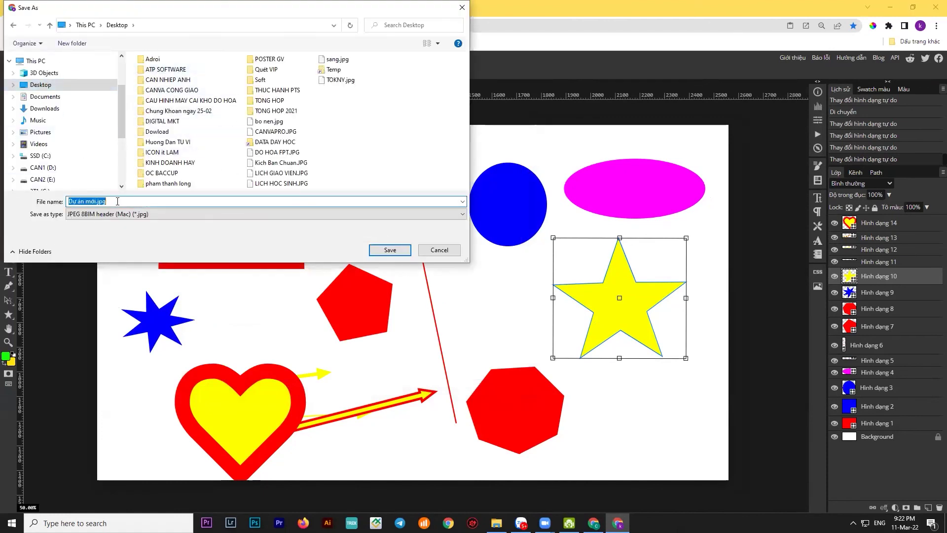
pyautogui.write('ve hi')
pyautogui.write('nh')
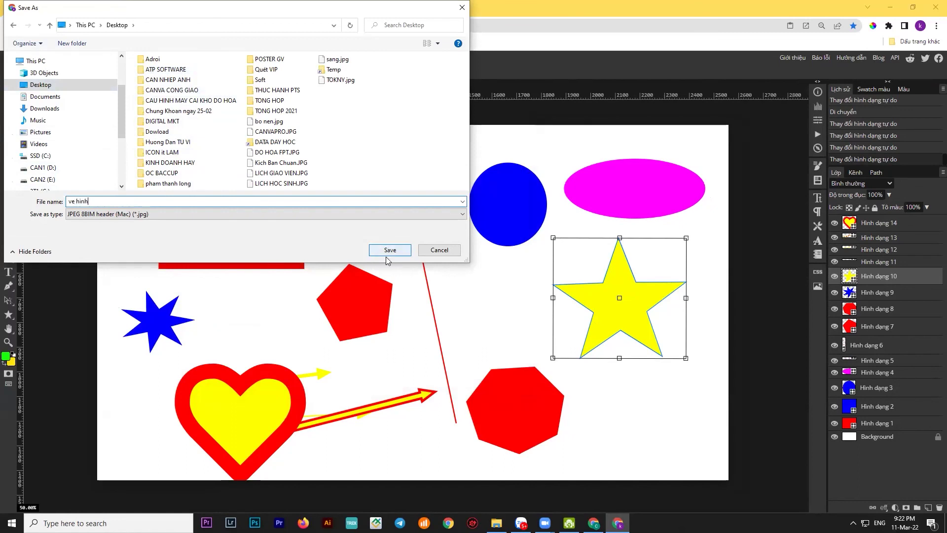
pyautogui.click(390, 250)
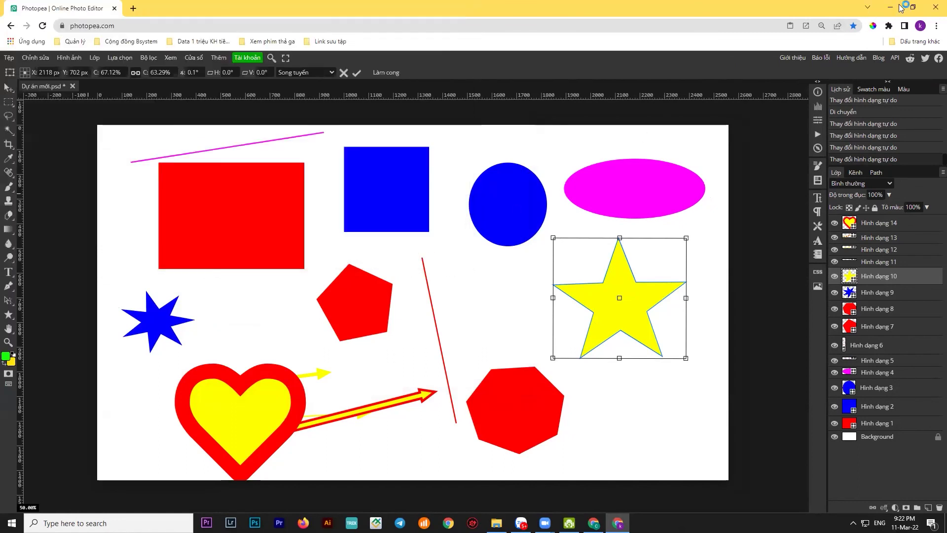
# Move ve hinh.jpg to an empty desktop spot and bring up the Zalo chat app.
pyautogui.click(890, 8)
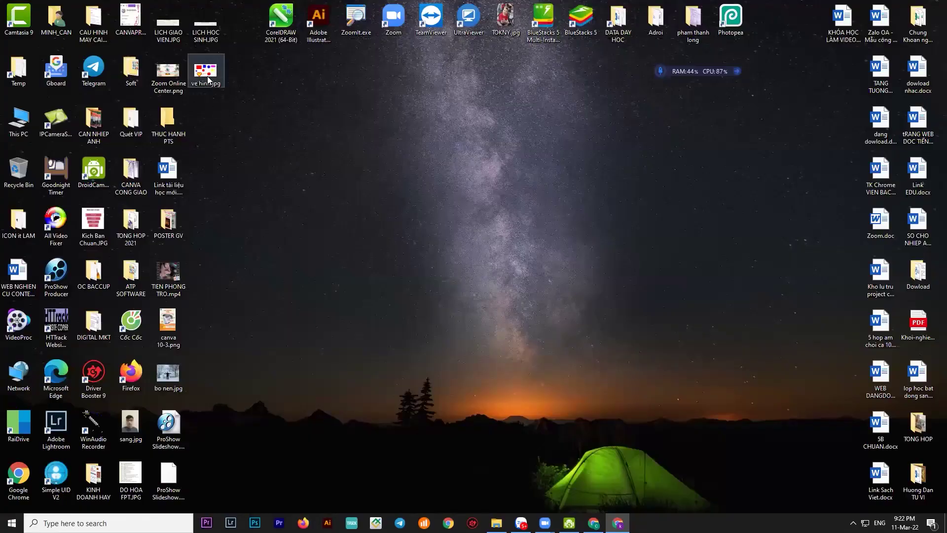
pyautogui.moveTo(206, 70)
pyautogui.mouseDown()
pyautogui.moveTo(447, 205)
pyautogui.moveTo(455, 191)
pyautogui.moveTo(740, 122)
pyautogui.mouseUp()
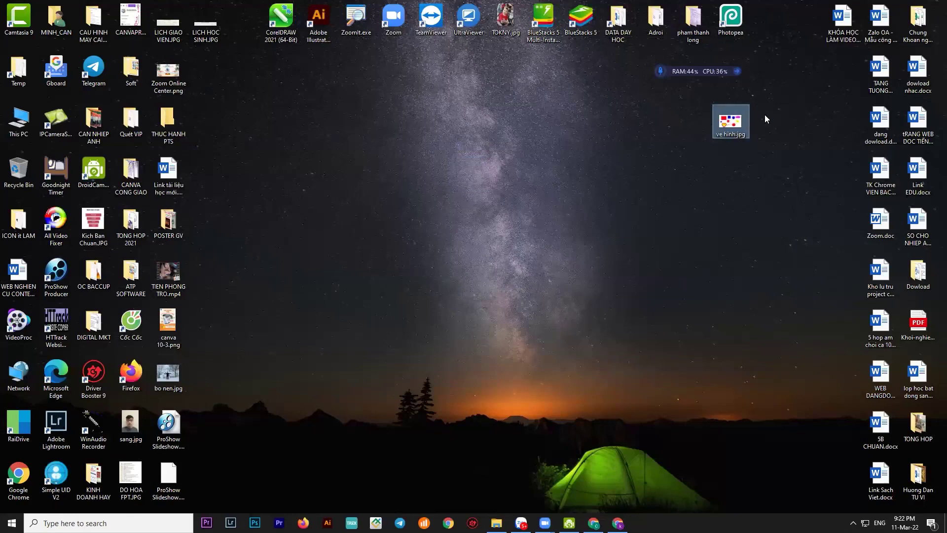
pyautogui.click(520, 523)
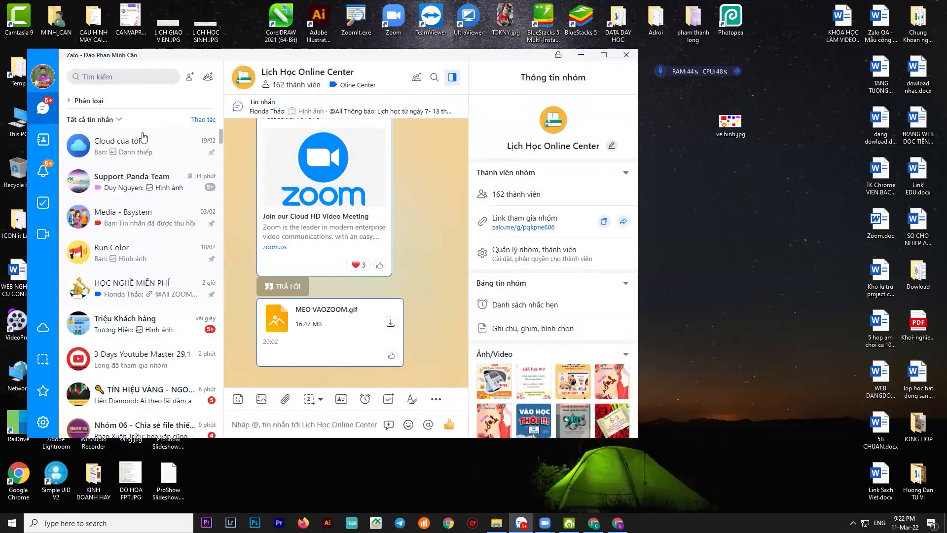
# Search Zalo for 'ho' and open the HỖ TRỢ PTS-AI-COREL group chat.
pyautogui.click(136, 77)
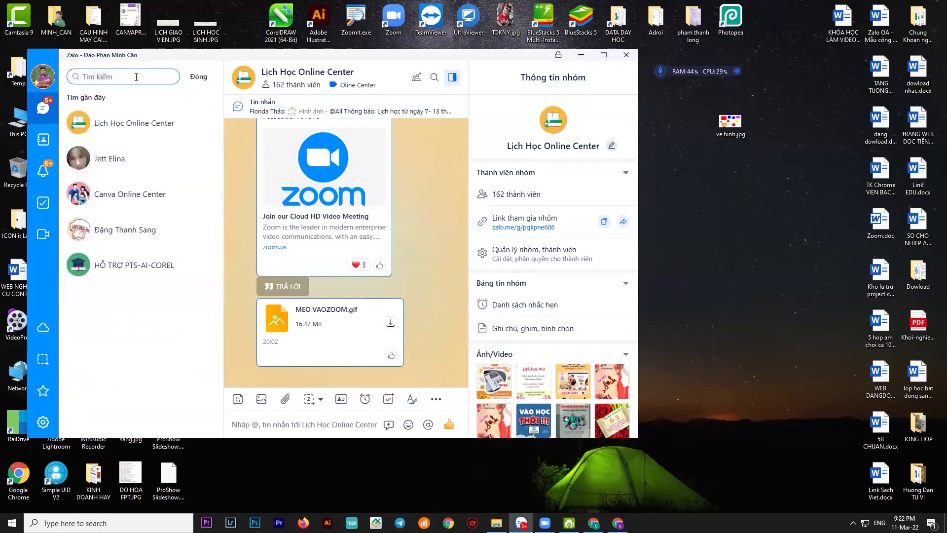
pyautogui.write('z')
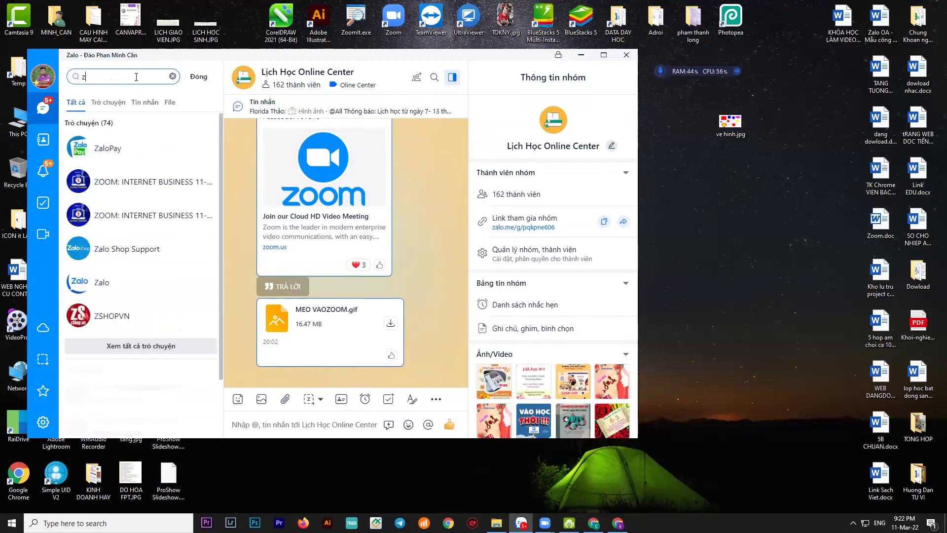
pyautogui.press('BackSpace')
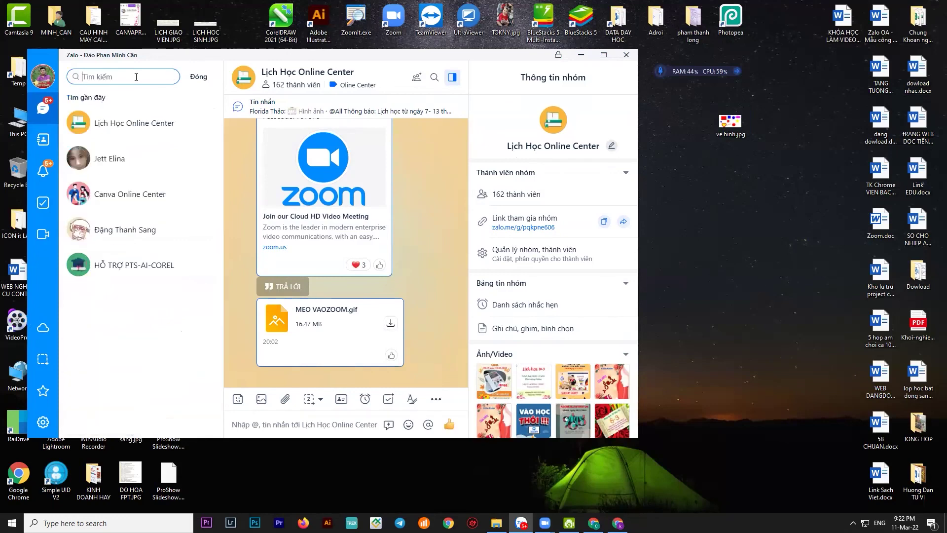
pyautogui.write('ho')
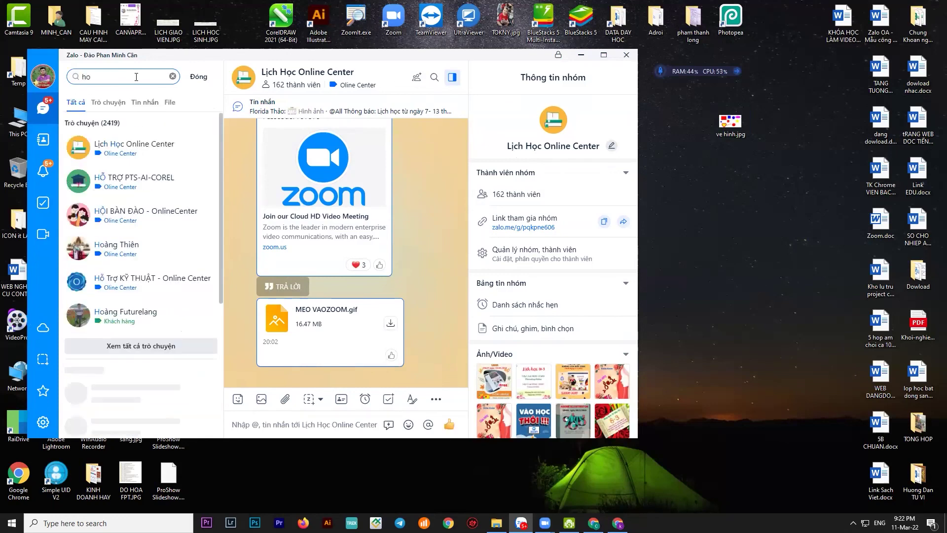
pyautogui.click(159, 187)
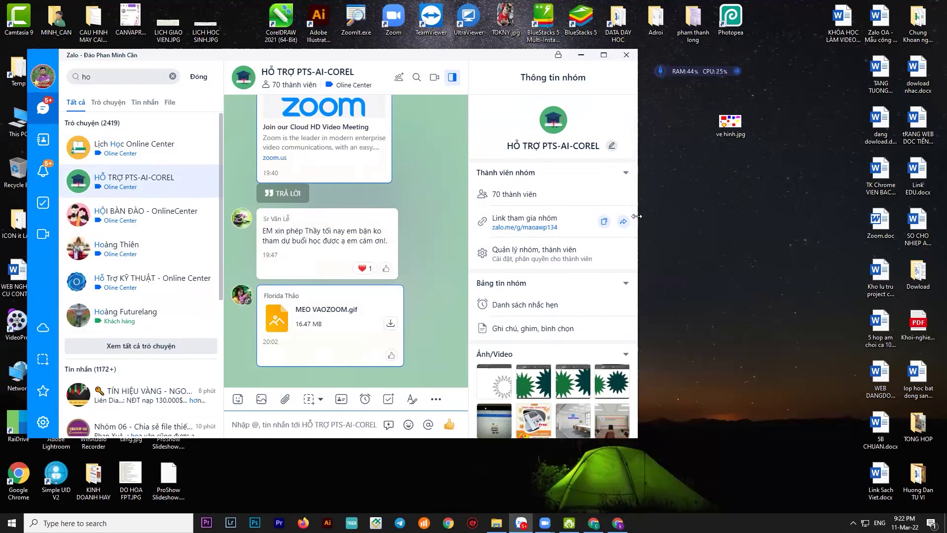
# Widen the chat window and drop ve hinh.jpg into the group chat to send it.
pyautogui.moveTo(637, 216); pyautogui.dragTo(686, 217)
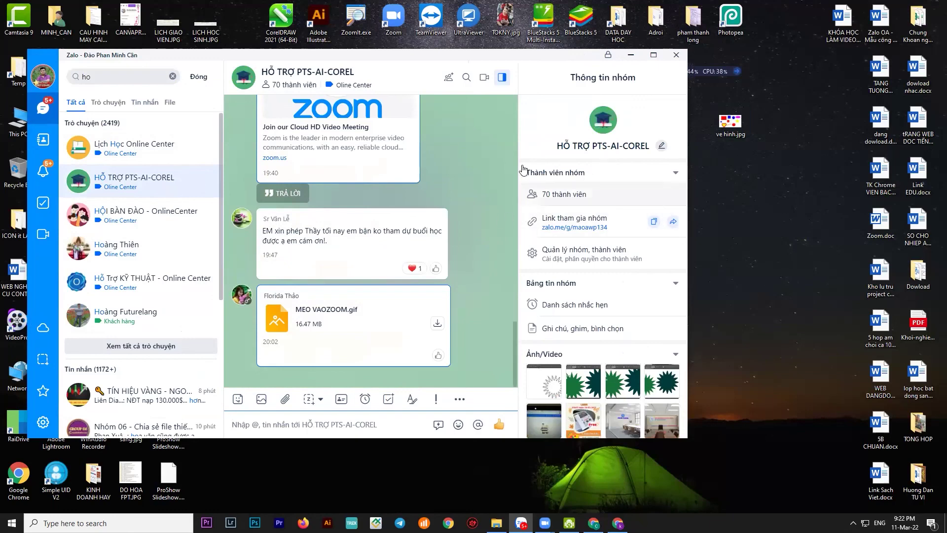
pyautogui.moveTo(731, 123); pyautogui.dragTo(804, 111)
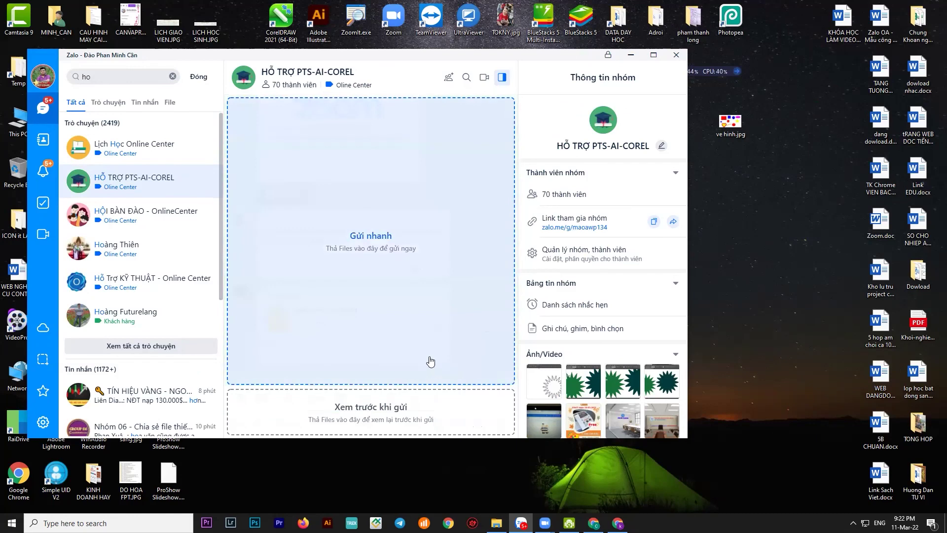
pyautogui.moveTo(743, 144); pyautogui.dragTo(428, 375)
pyautogui.click(648, 223)
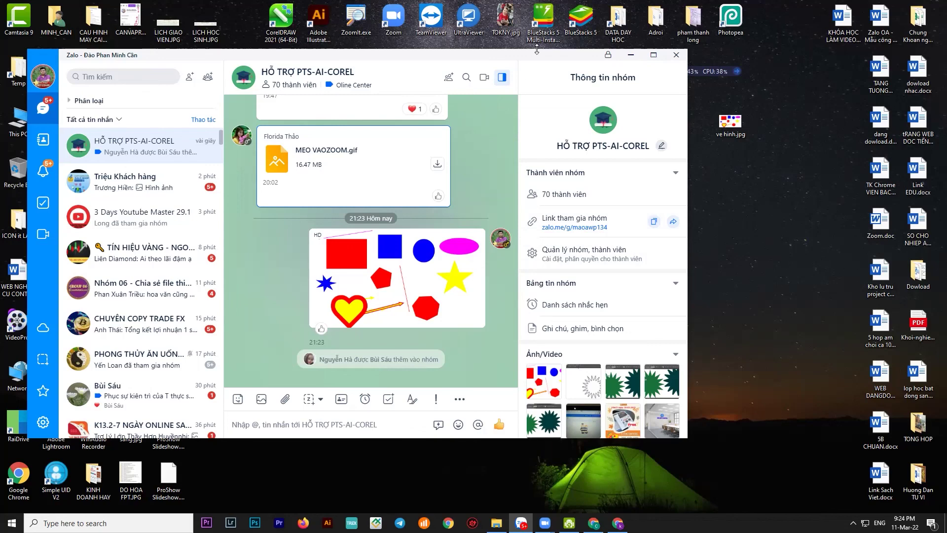
# Make the Zalo chat window taller and reposition it, then bring the Photopea browser forward.
pyautogui.moveTo(537, 49); pyautogui.dragTo(540, 1)
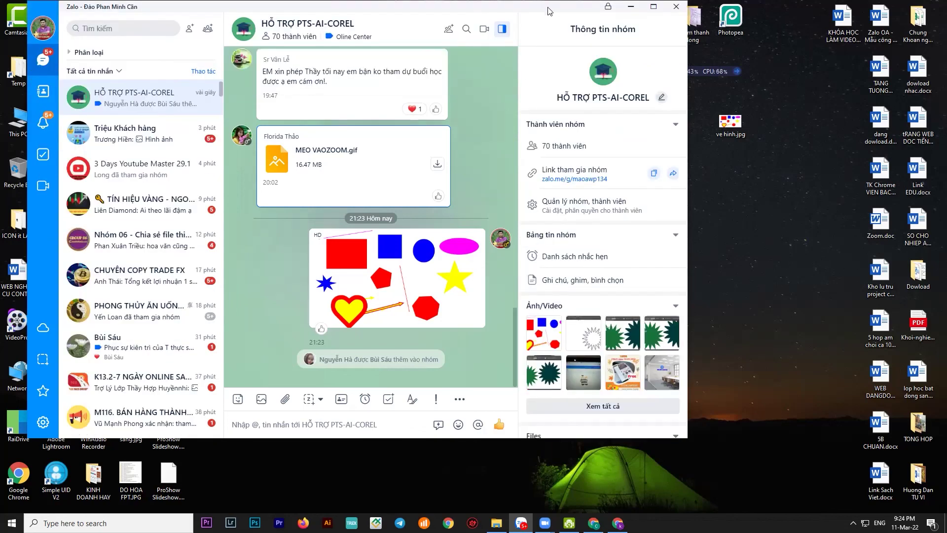
pyautogui.moveTo(549, 11); pyautogui.dragTo(651, 53)
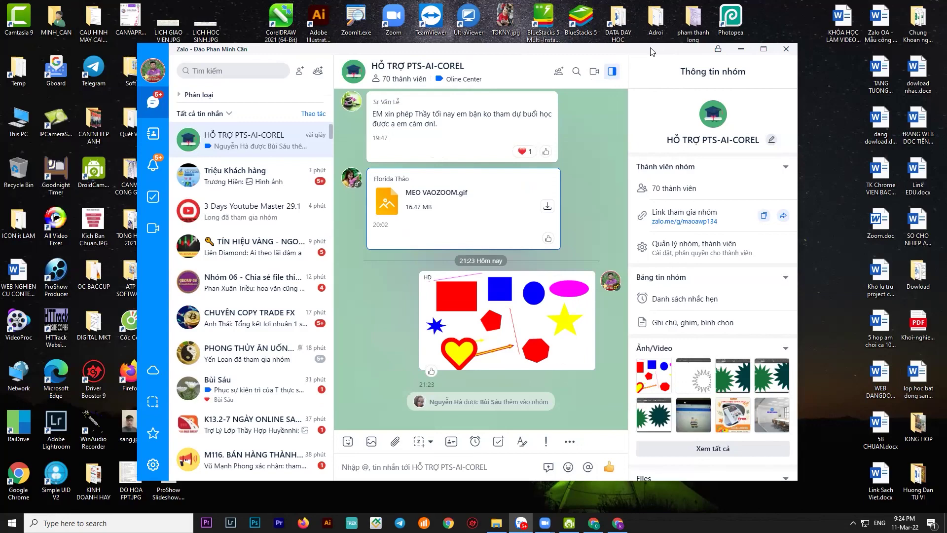
pyautogui.moveTo(650, 51); pyautogui.dragTo(624, 57)
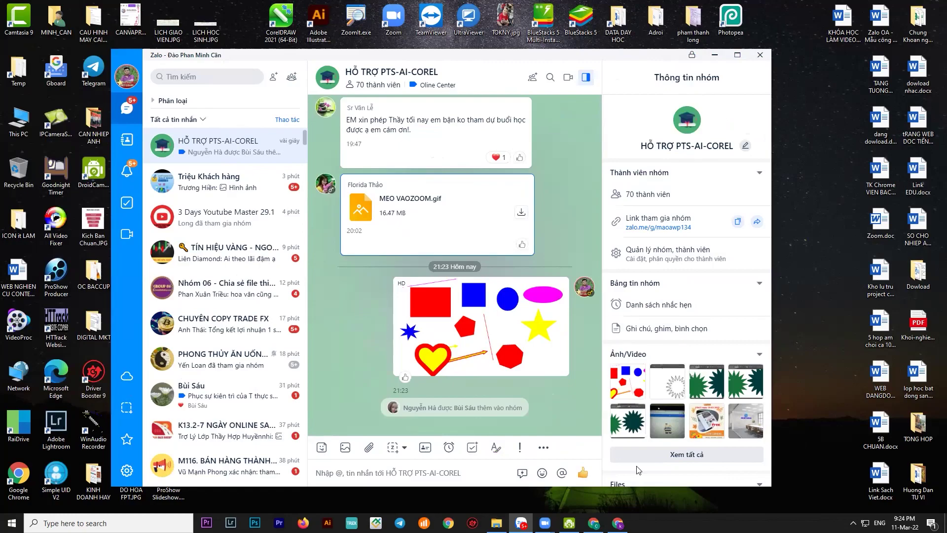
pyautogui.click(593, 522)
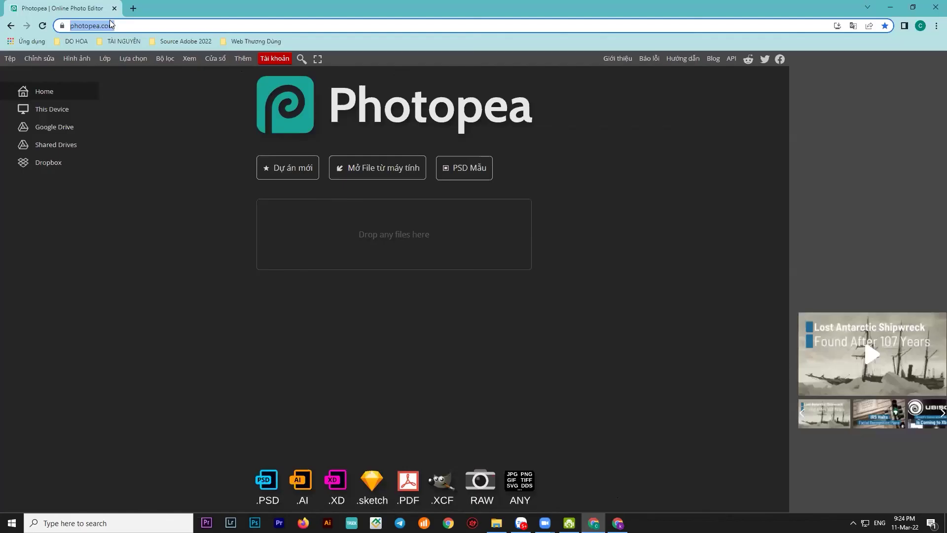
# Open Pikbest VN from the DO HOA bookmarks and search for 'noel' templates.
pyautogui.click(85, 42)
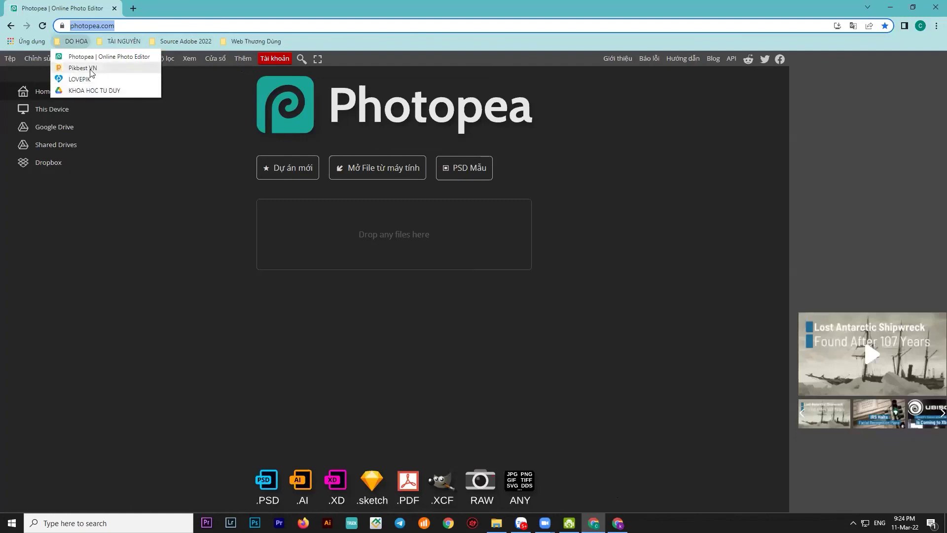
pyautogui.click(92, 73)
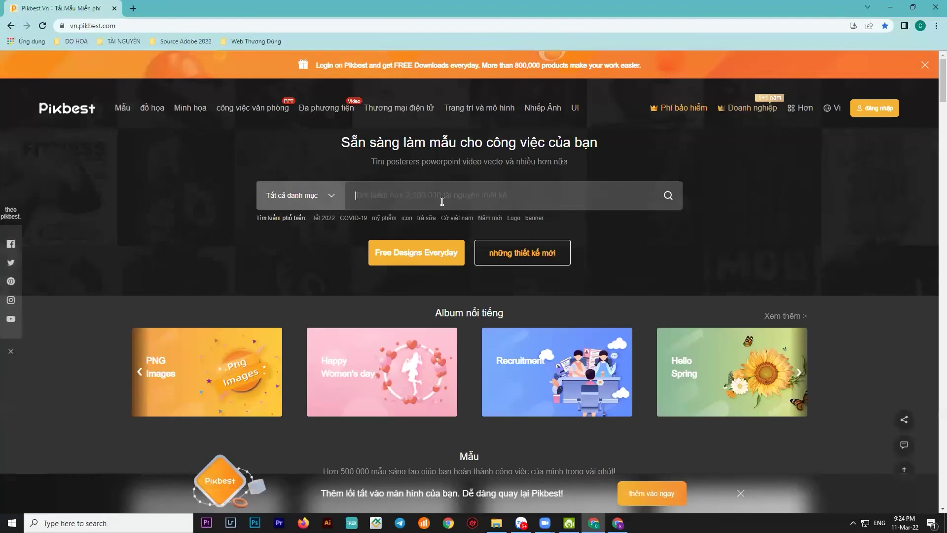
pyautogui.click(442, 201)
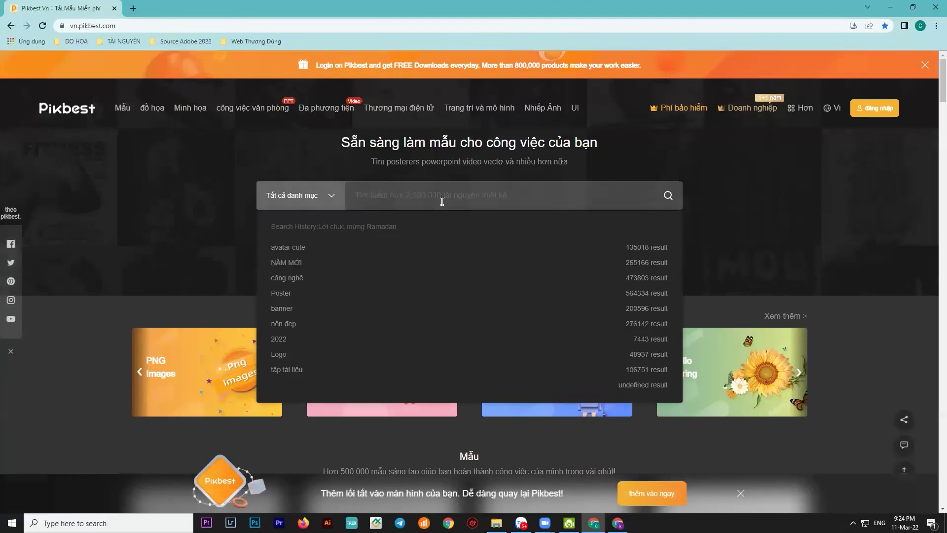
pyautogui.write('noel')
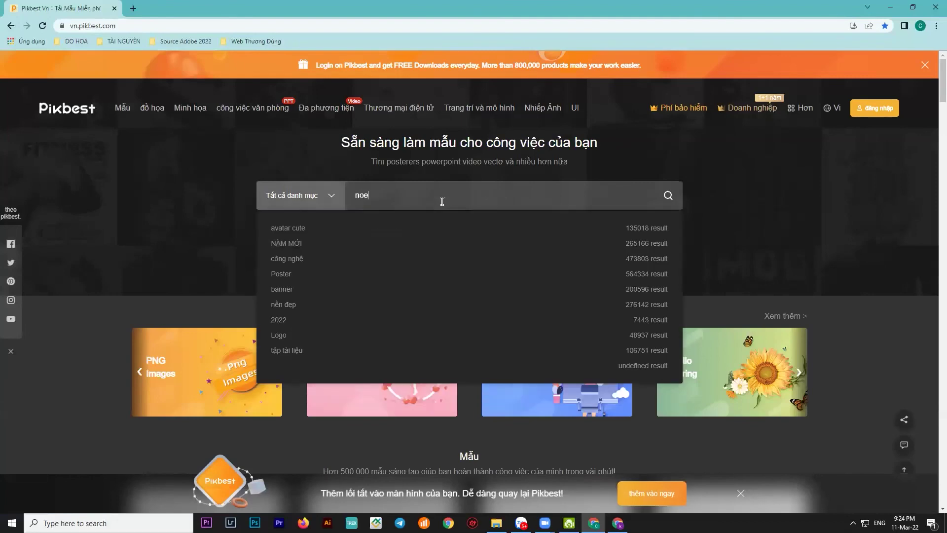
pyautogui.press('Return')
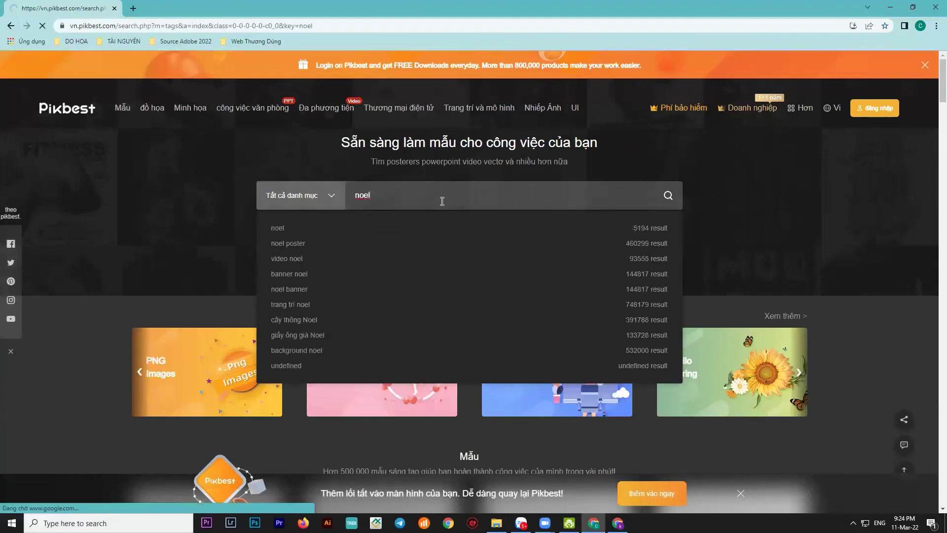
# Look over the noel results, then search Pikbest for 'spa' instead.
pyautogui.scroll(-2, 530, 291)
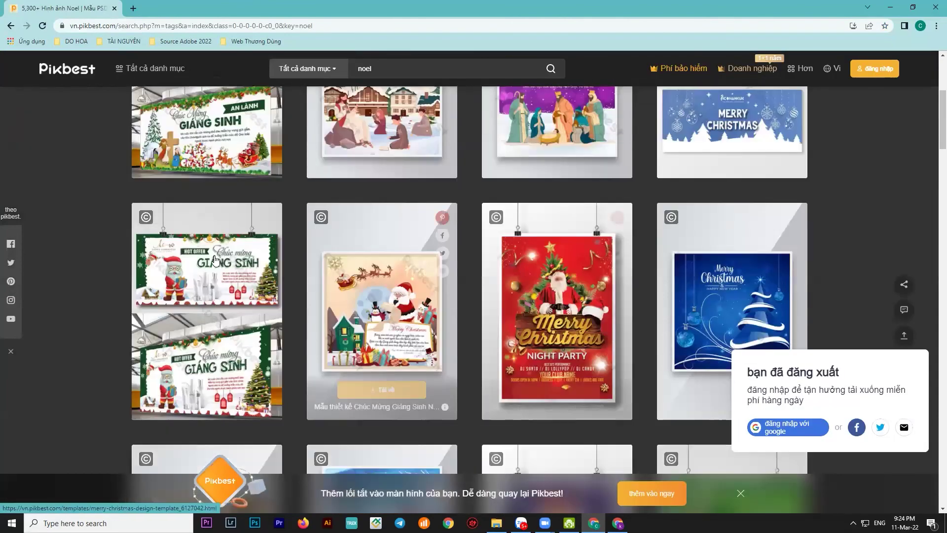
pyautogui.scroll(-3, 421, 263)
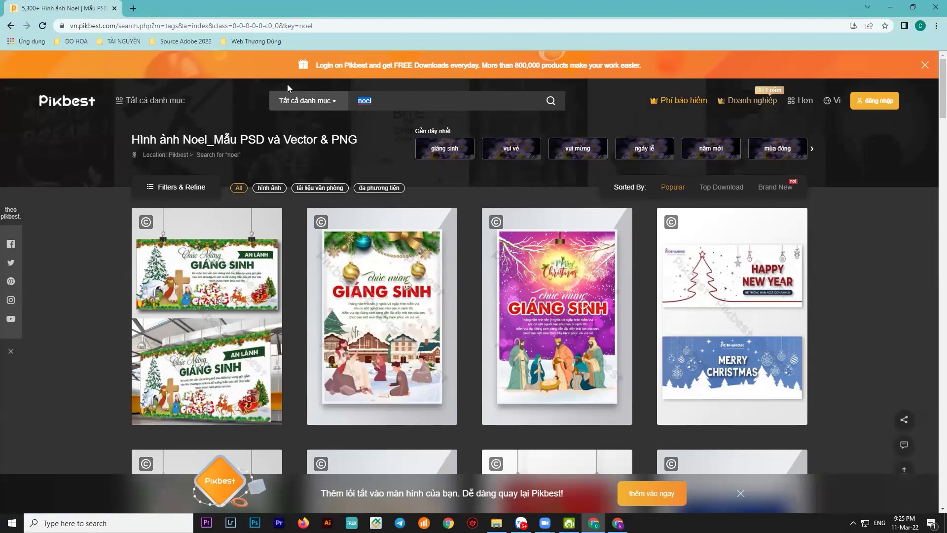
pyautogui.write('spa')
pyautogui.press('Return')
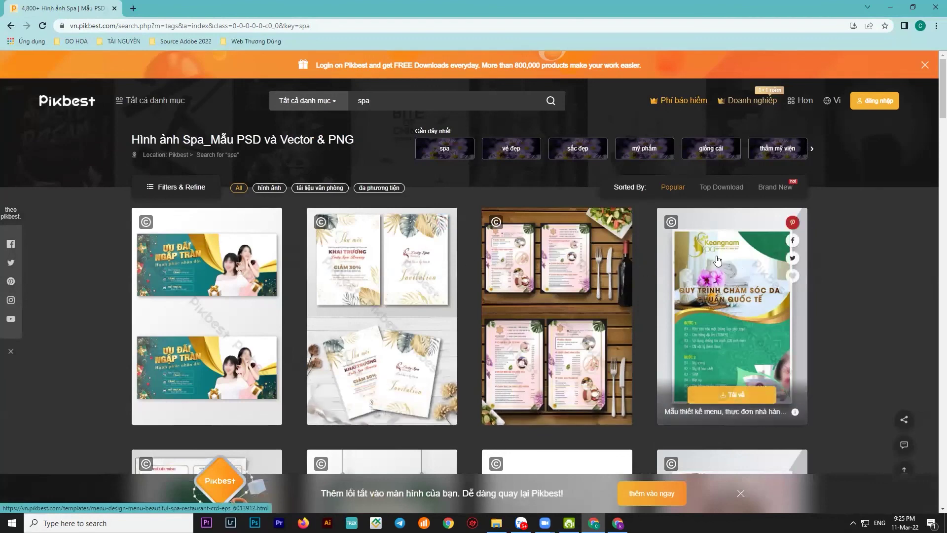
pyautogui.moveTo(206, 315)
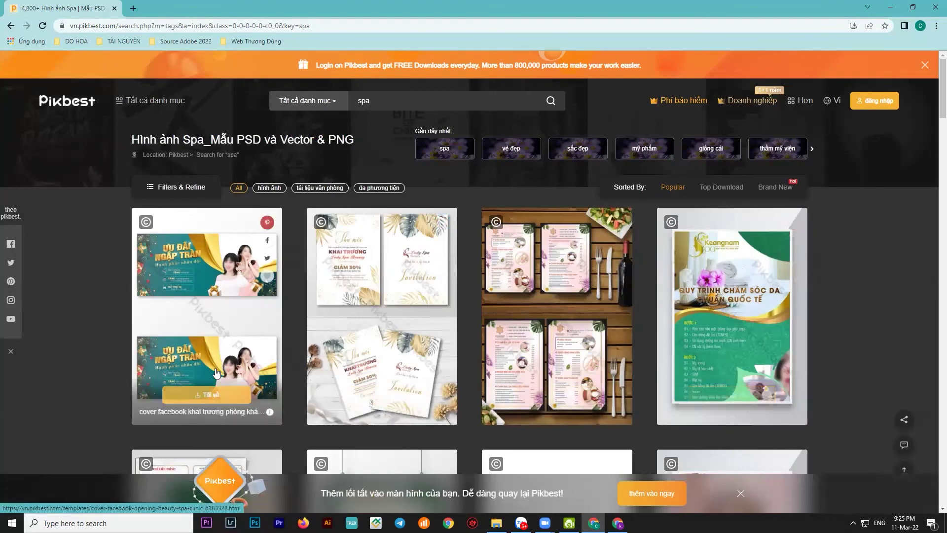
# Open the Keangnam spa template and several suggested spa menu templates in new tabs.
pyautogui.click(697, 312)
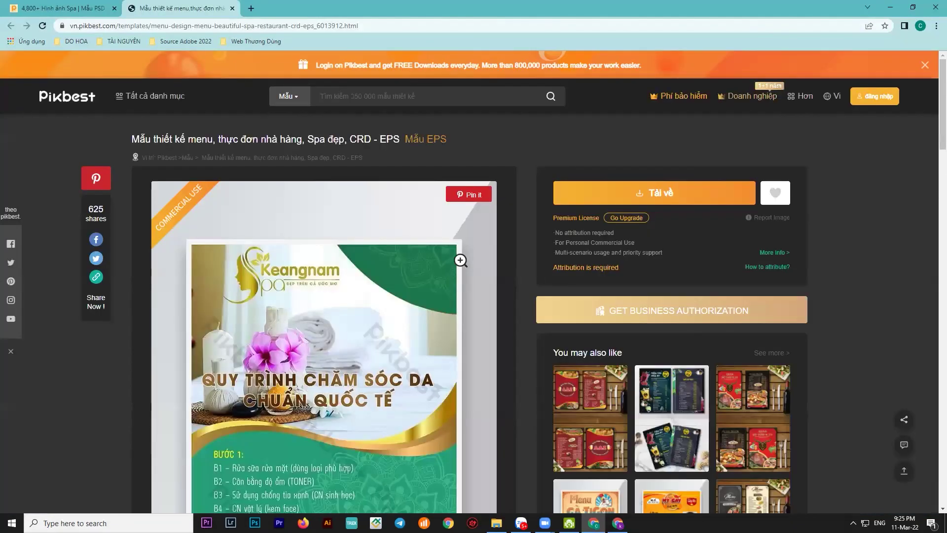
pyautogui.scroll(-3, 503, 261)
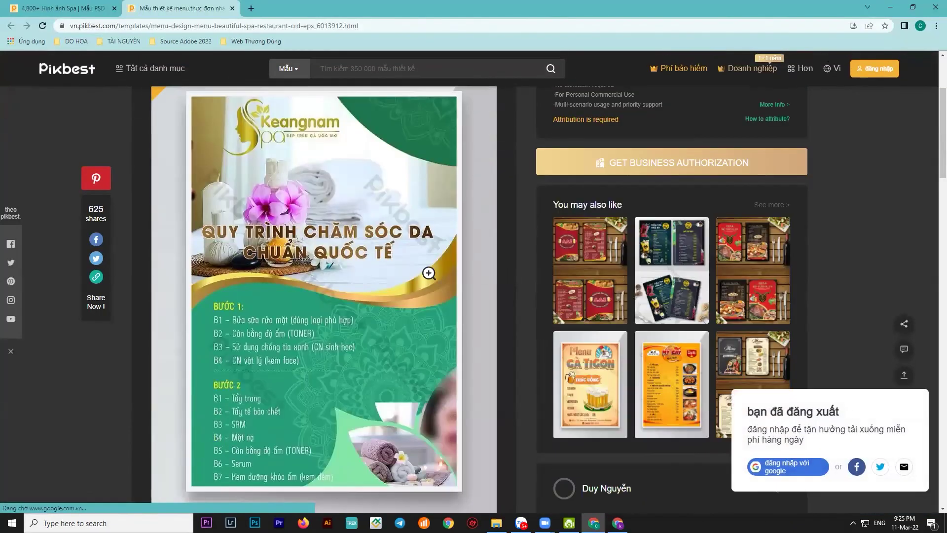
pyautogui.click(650, 270)
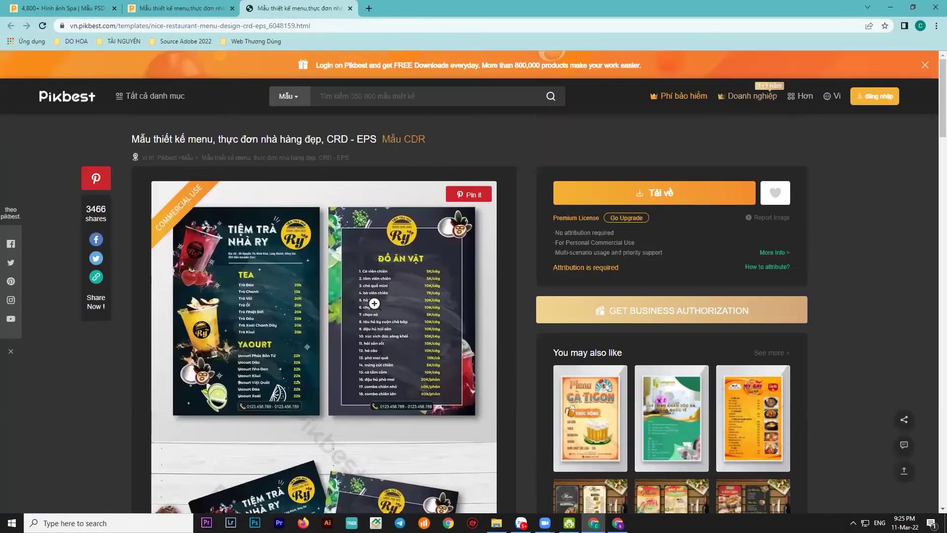
pyautogui.scroll(-3, 648, 359)
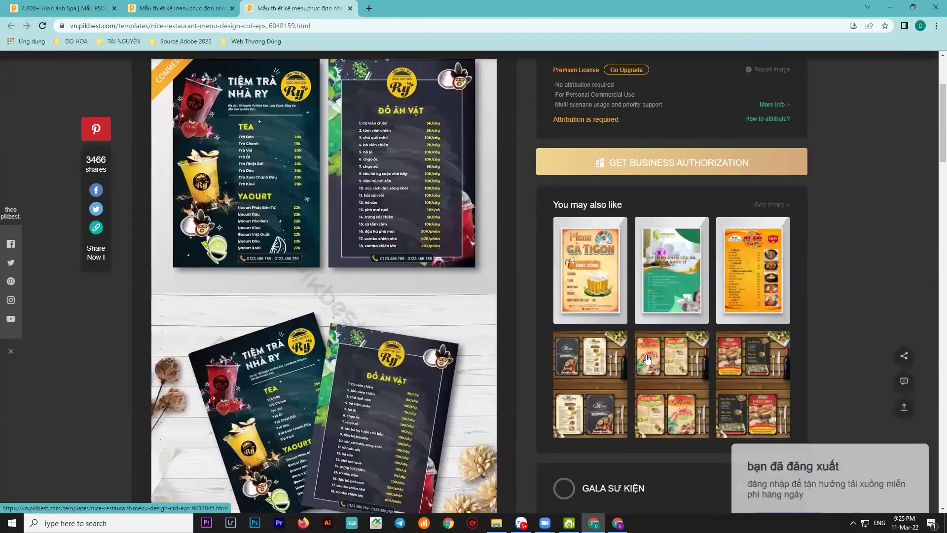
pyautogui.click(596, 283)
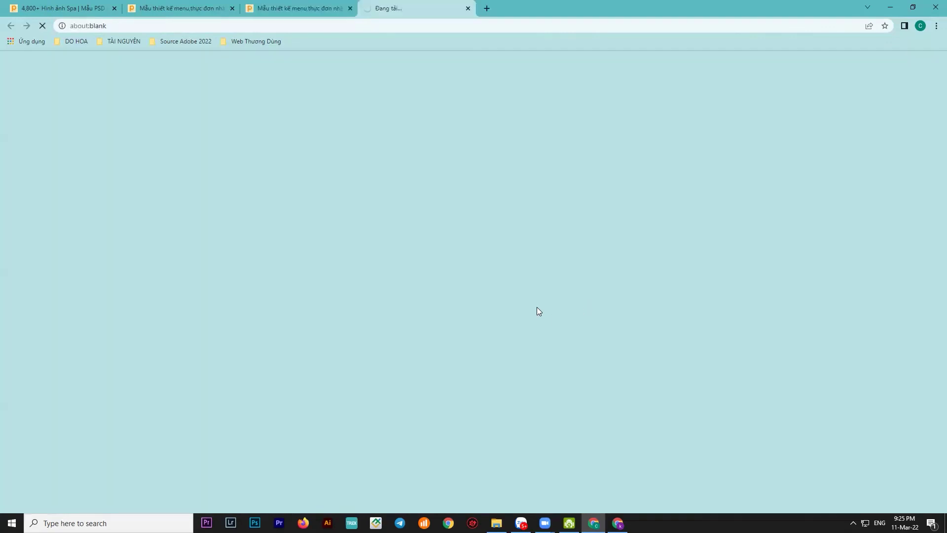
pyautogui.scroll(-4, 464, 306)
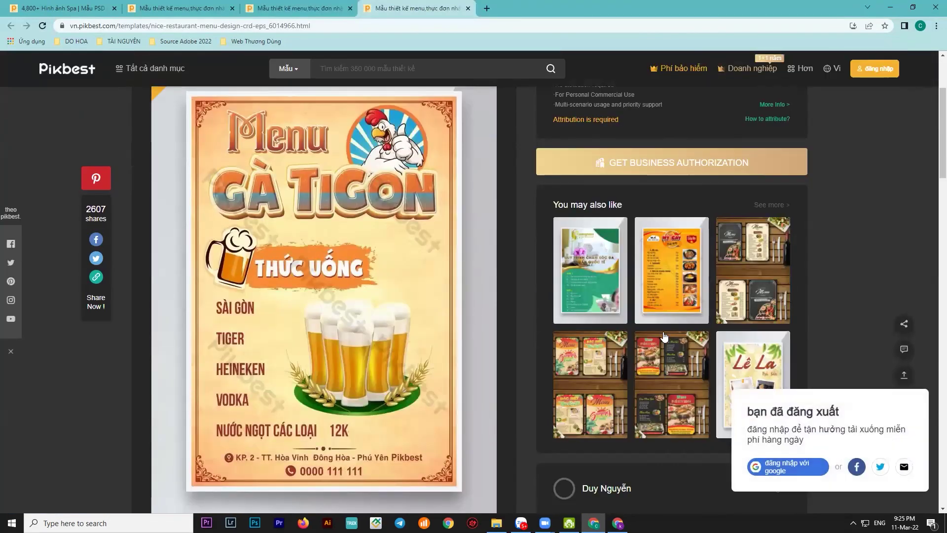
pyautogui.click(588, 282)
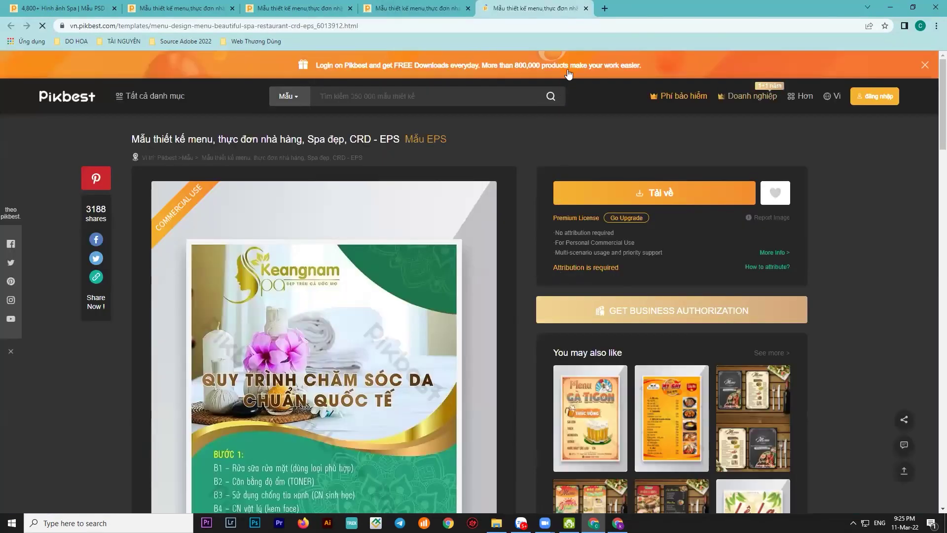
# Close one template tab and browse the Lê La tea menu template.
pyautogui.click(586, 8)
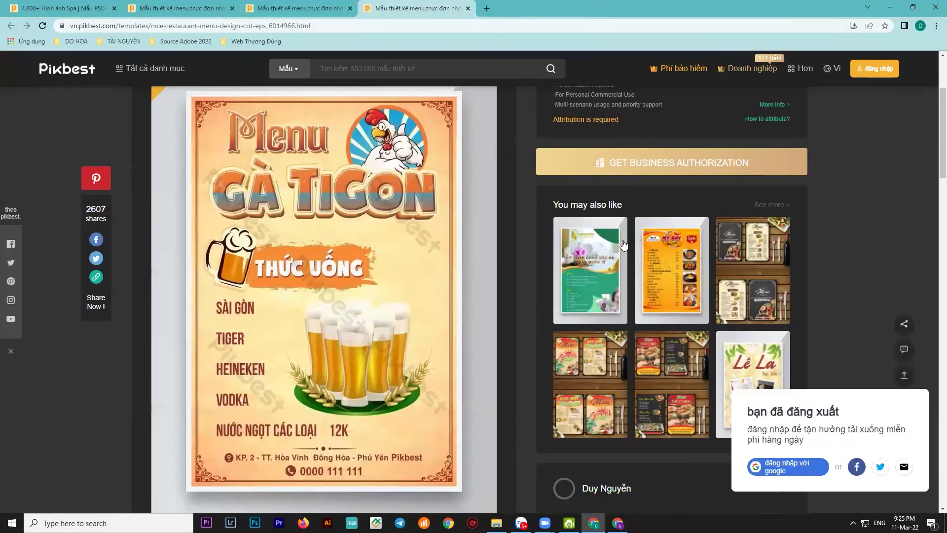
pyautogui.click(760, 369)
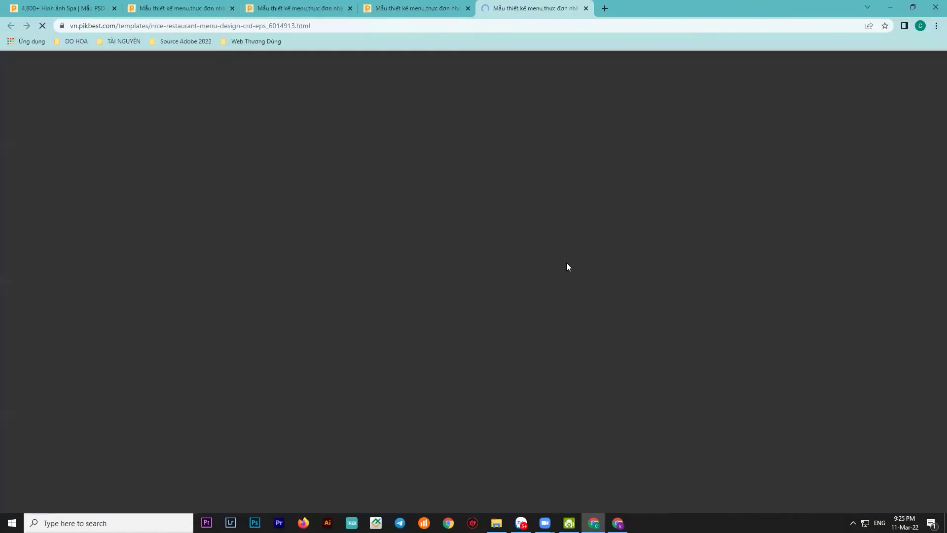
pyautogui.scroll(-1, 485, 304)
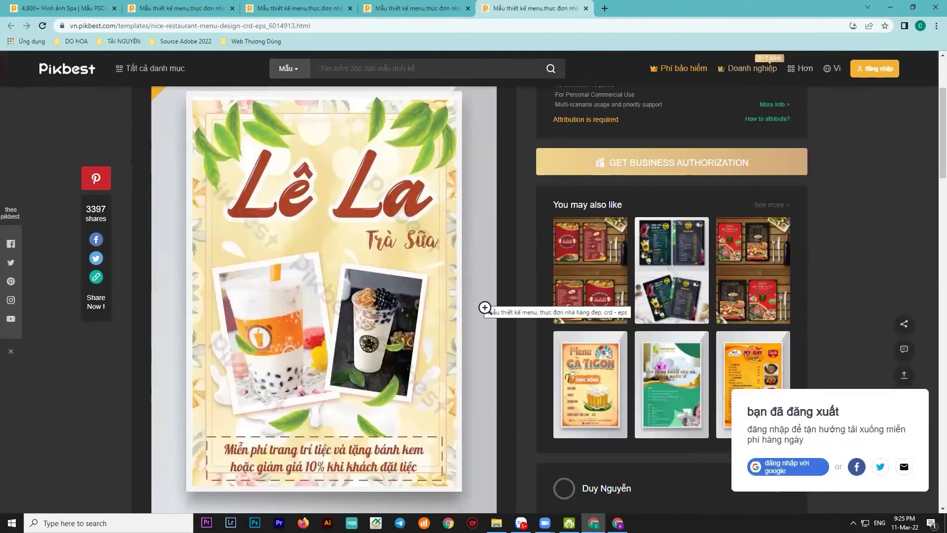
pyautogui.scroll(-1, 485, 304)
pyautogui.scroll(2, 486, 307)
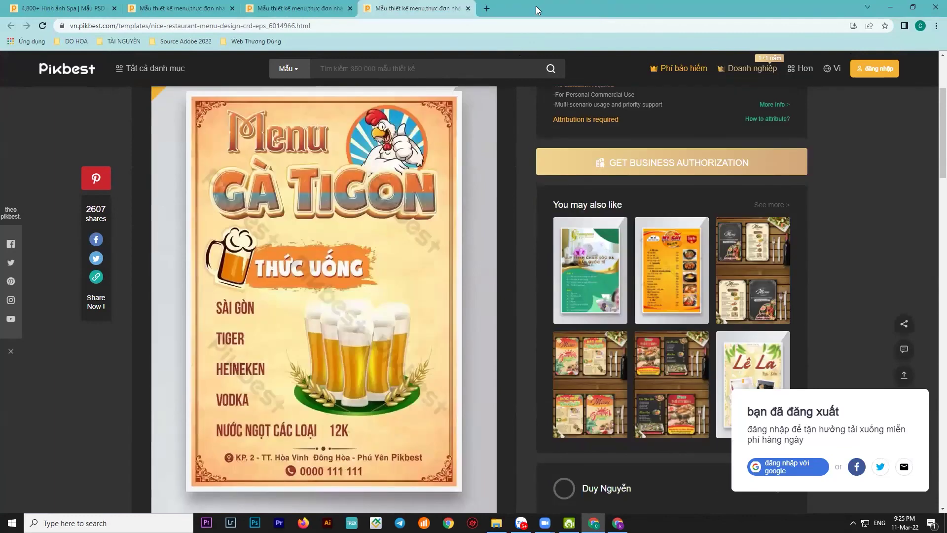
# Close the Lê La and remaining extra template tabs, leaving the spa results.
pyautogui.click(585, 9)
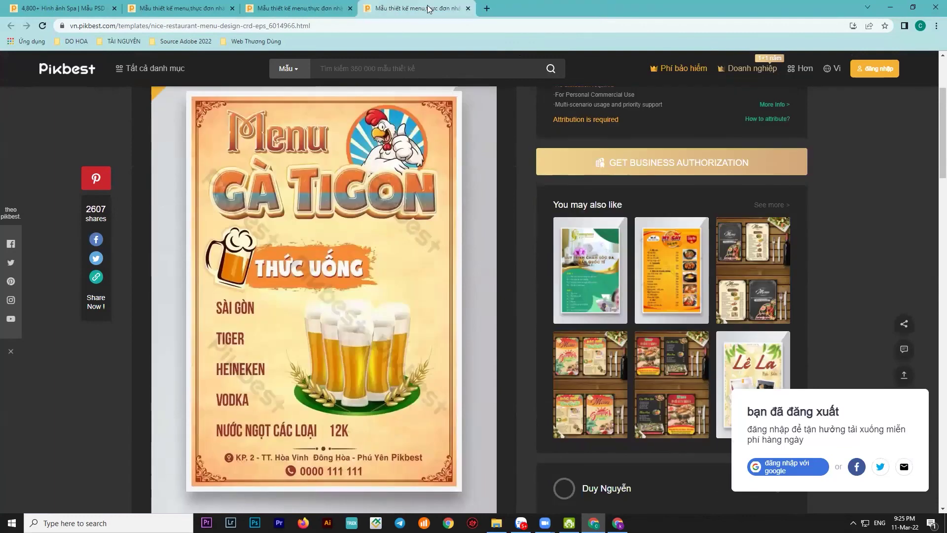
pyautogui.click(467, 9)
pyautogui.click(349, 8)
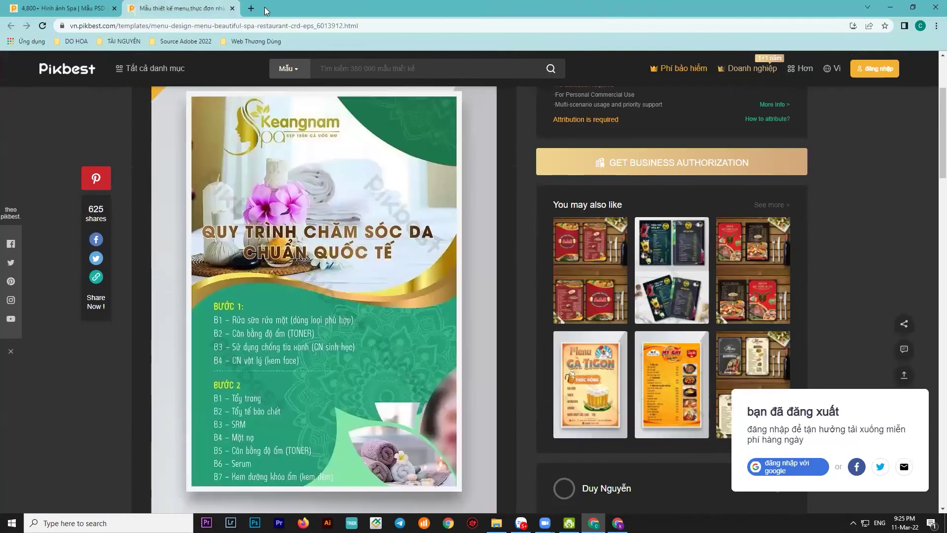
pyautogui.click(232, 9)
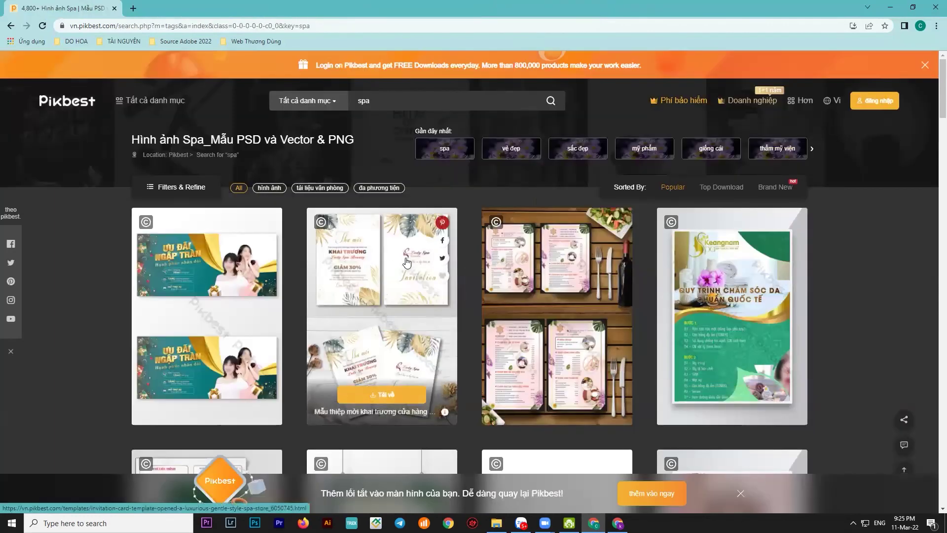
pyautogui.scroll(-3, 405, 261)
pyautogui.scroll(3, 296, 212)
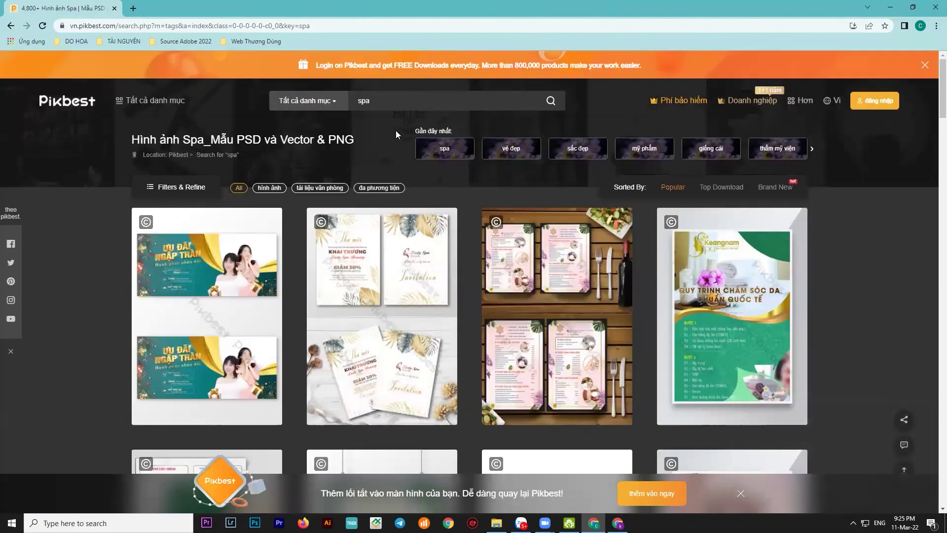
# Return to the Pikbest home page and scroll through its template collections.
pyautogui.click(70, 101)
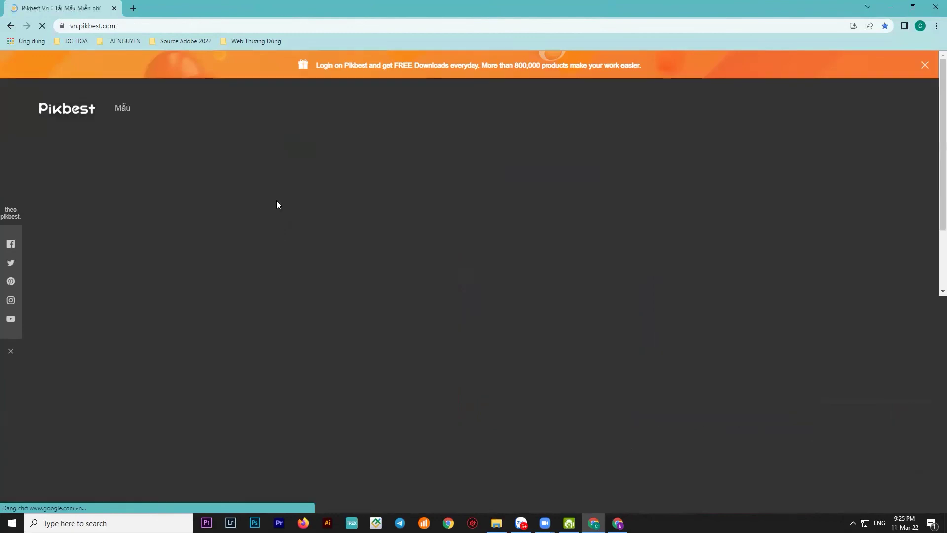
pyautogui.scroll(-1, 453, 335)
pyautogui.scroll(-3, 452, 335)
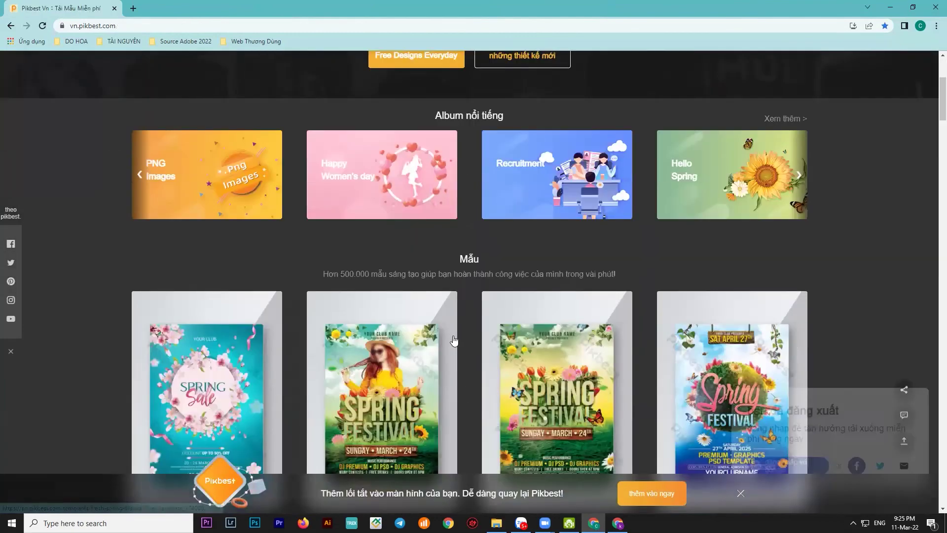
pyautogui.scroll(-2, 453, 278)
pyautogui.scroll(4, 453, 278)
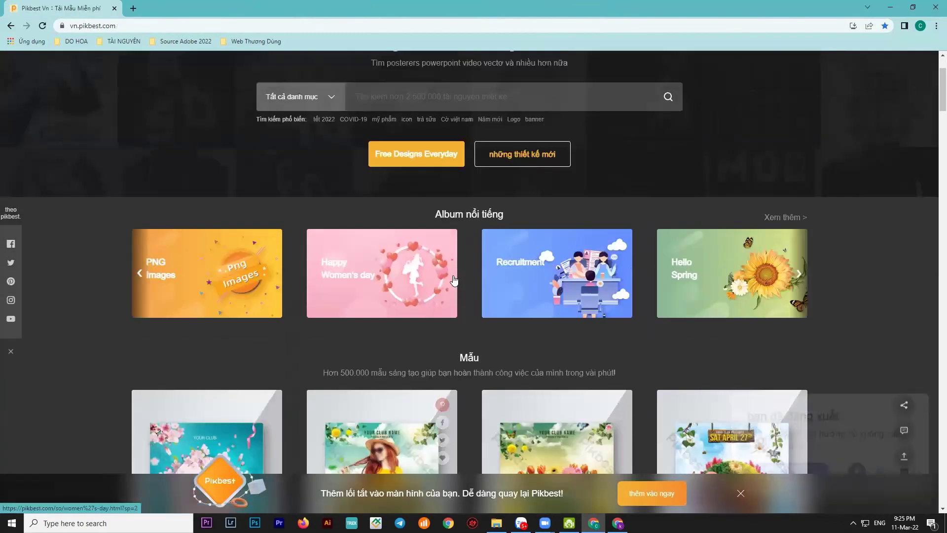
pyautogui.scroll(-4, 453, 280)
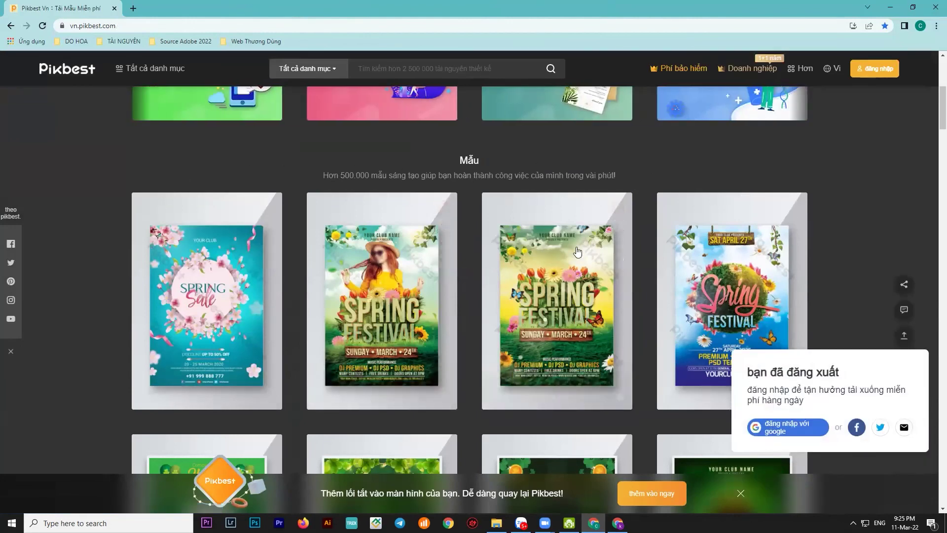
pyautogui.scroll(-2, 577, 252)
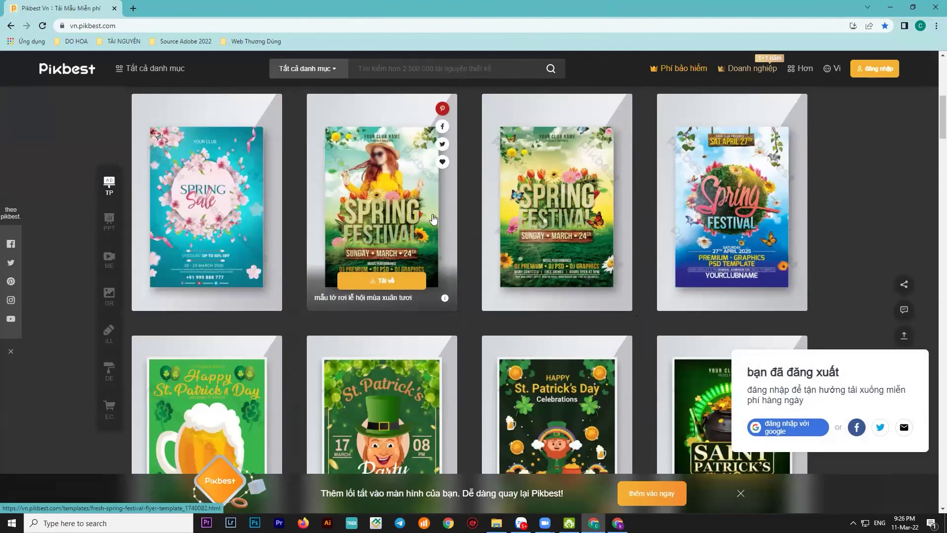
pyautogui.scroll(2, 517, 243)
pyautogui.scroll(4, 518, 244)
pyautogui.scroll(-3, 517, 238)
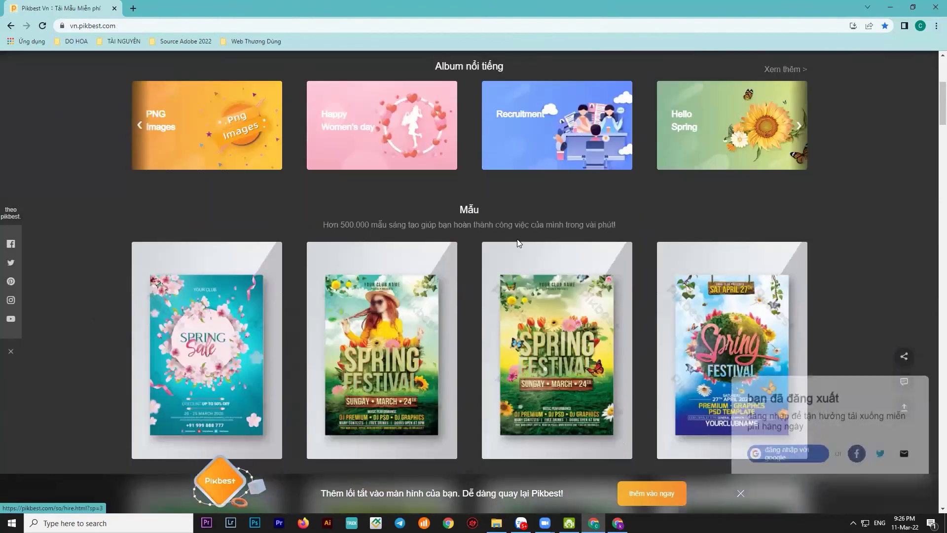
pyautogui.scroll(-2, 517, 238)
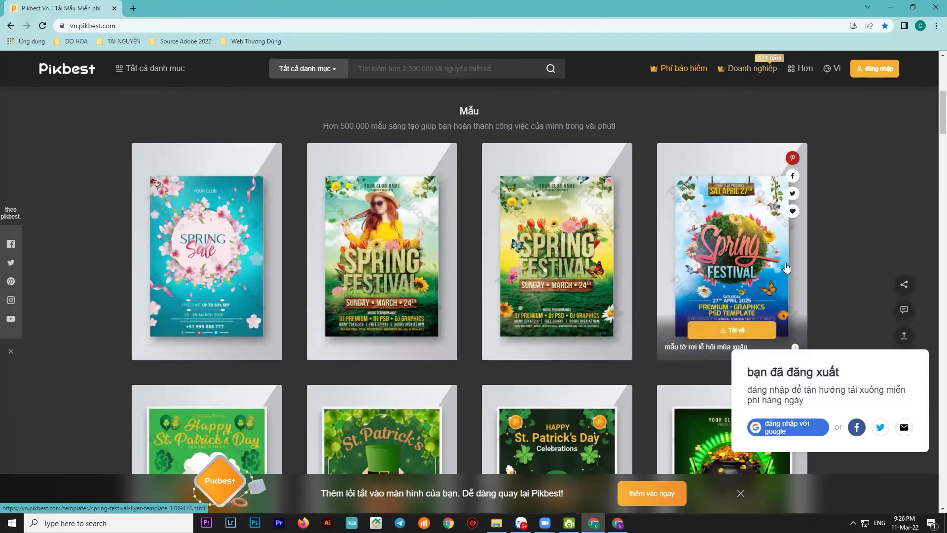
# Keep browsing the home page collections, then minimize the browser to reveal Zalo.
pyautogui.scroll(-1, 843, 249)
pyautogui.scroll(-1, 844, 247)
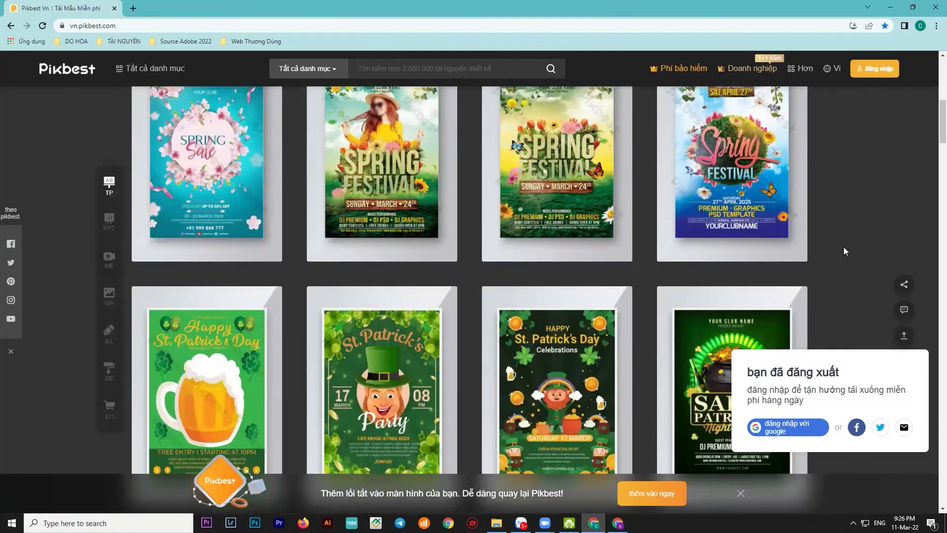
pyautogui.scroll(-1, 843, 246)
pyautogui.scroll(-3, 519, 313)
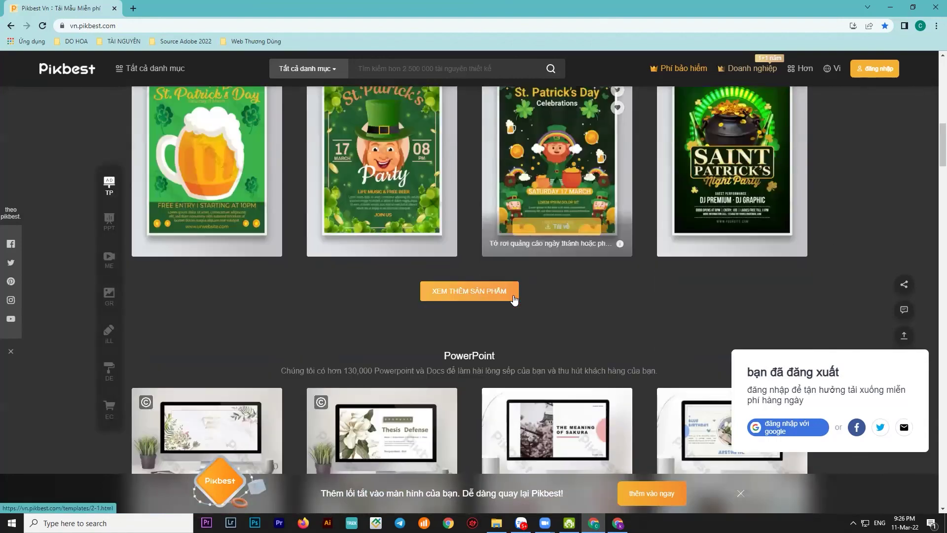
pyautogui.scroll(6, 516, 301)
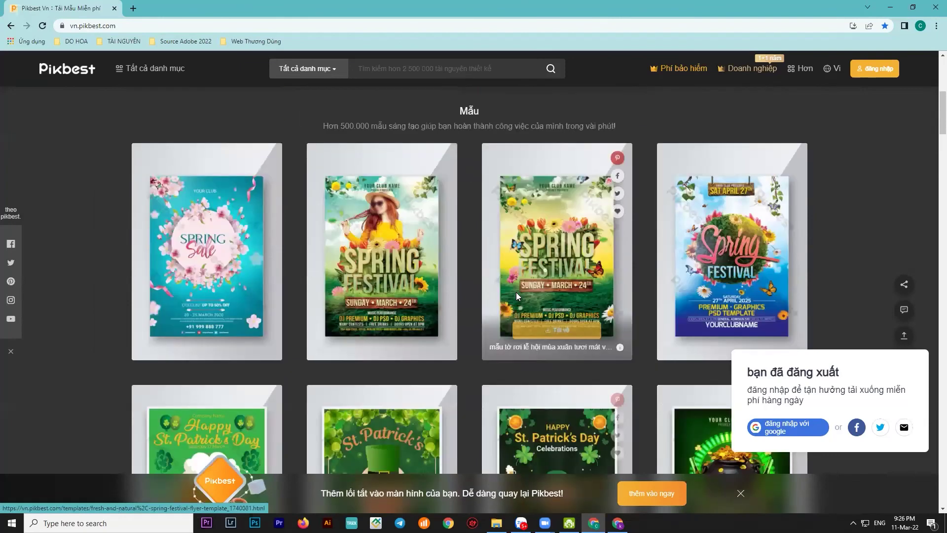
pyautogui.moveTo(732, 251)
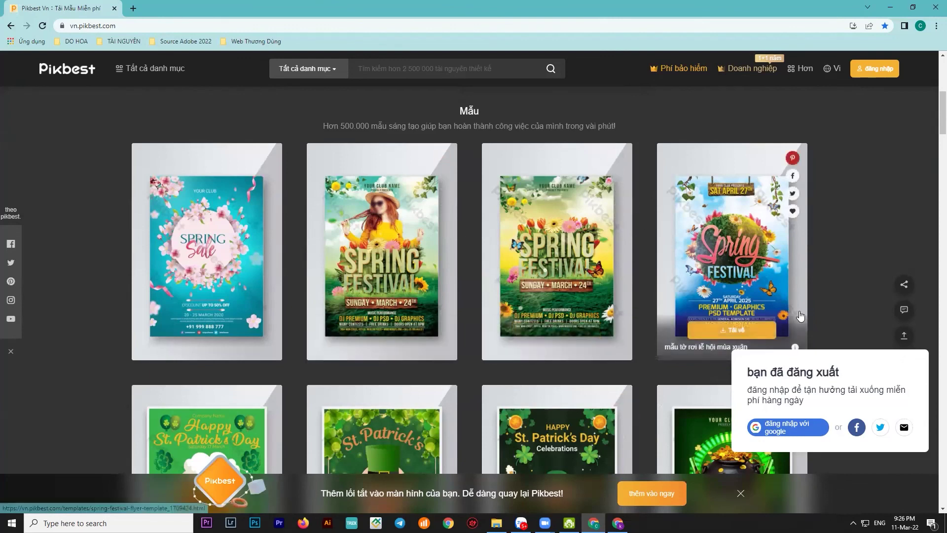
pyautogui.scroll(4, 800, 316)
pyautogui.scroll(2, 785, 306)
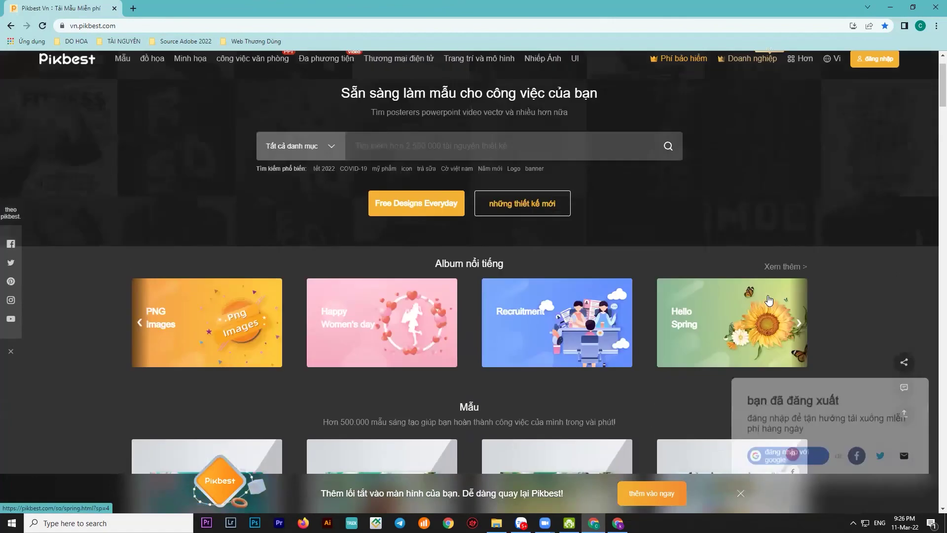
pyautogui.scroll(-2, 769, 296)
pyautogui.scroll(-1, 768, 296)
pyautogui.scroll(4, 768, 294)
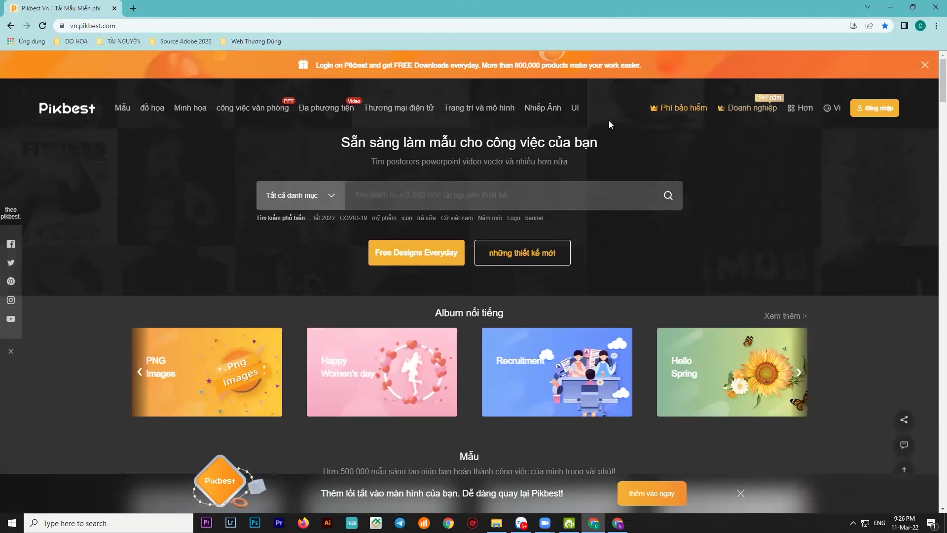
pyautogui.click(890, 10)
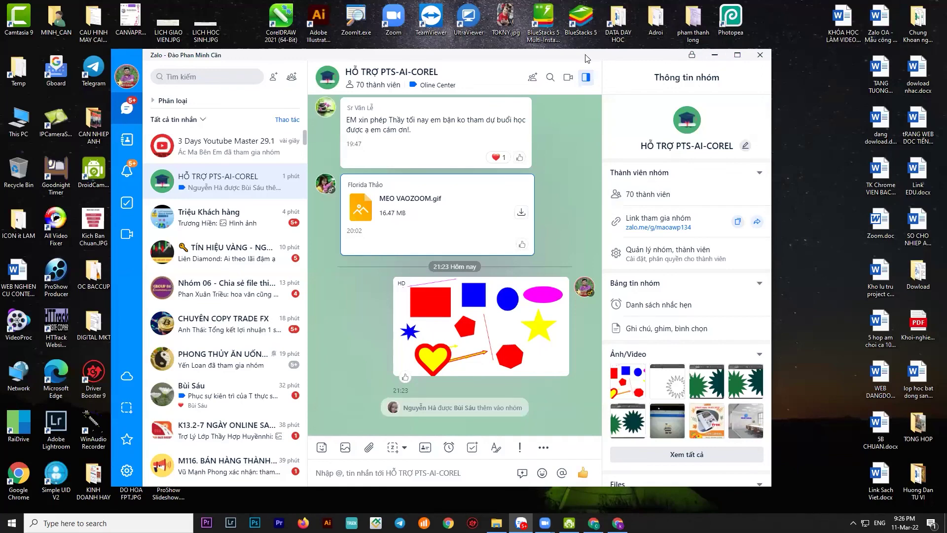
# Move the Zalo chat window aside and switch back to the Photopea shapes document.
pyautogui.moveTo(717, 58); pyautogui.dragTo(773, 69)
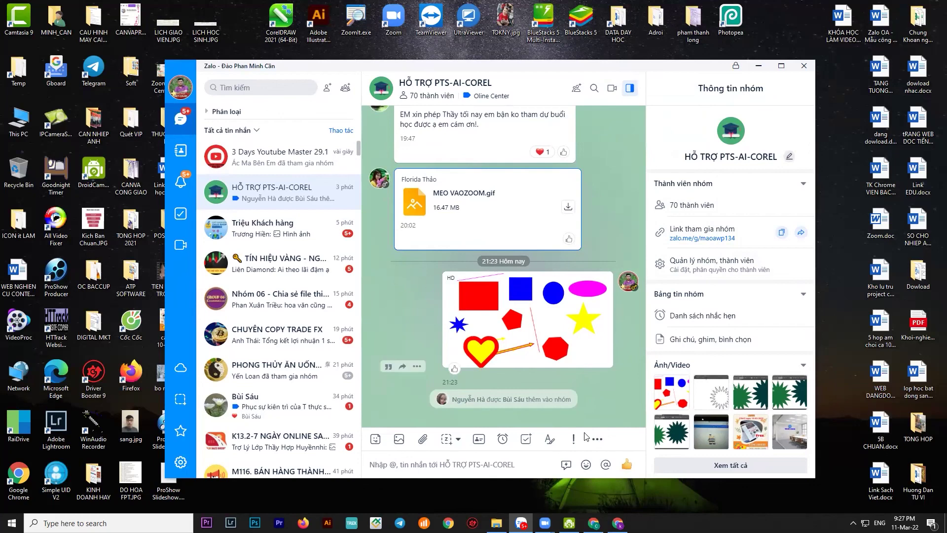
pyautogui.click(617, 523)
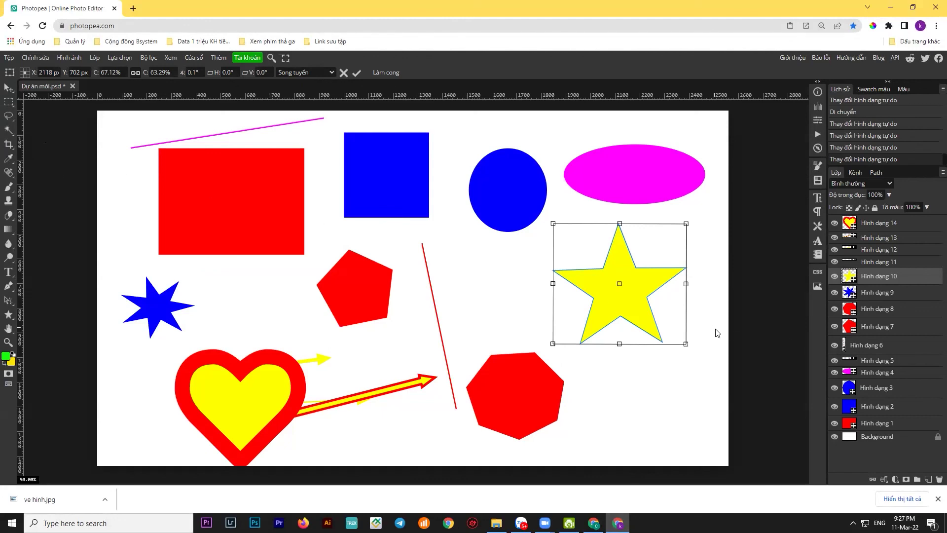
# Commit the star's transform, then select the blue square and red rectangle shapes.
pyautogui.press('Return')
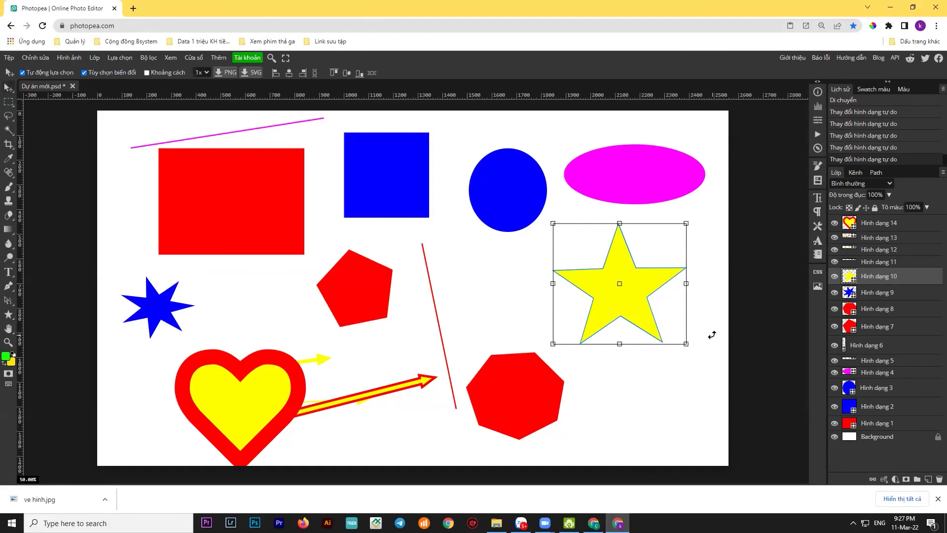
pyautogui.click(611, 399)
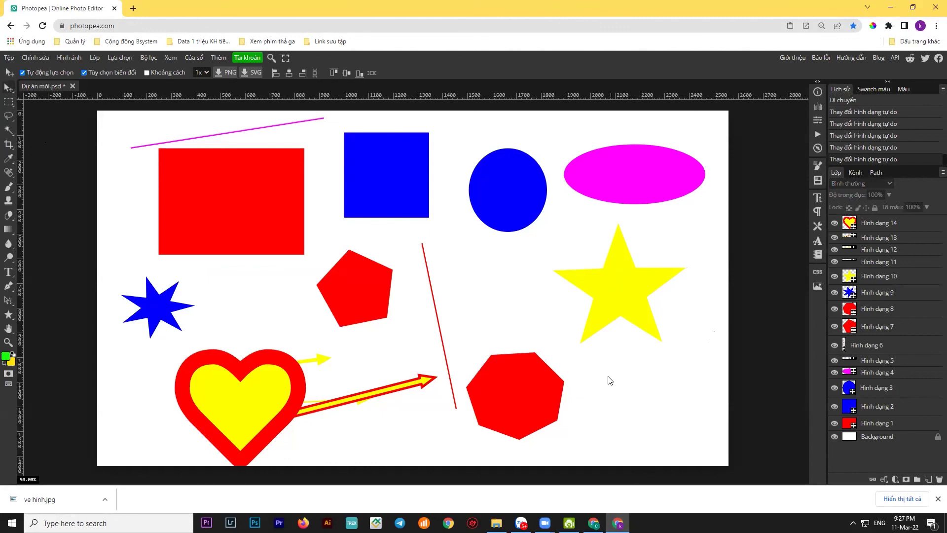
pyautogui.click(387, 169)
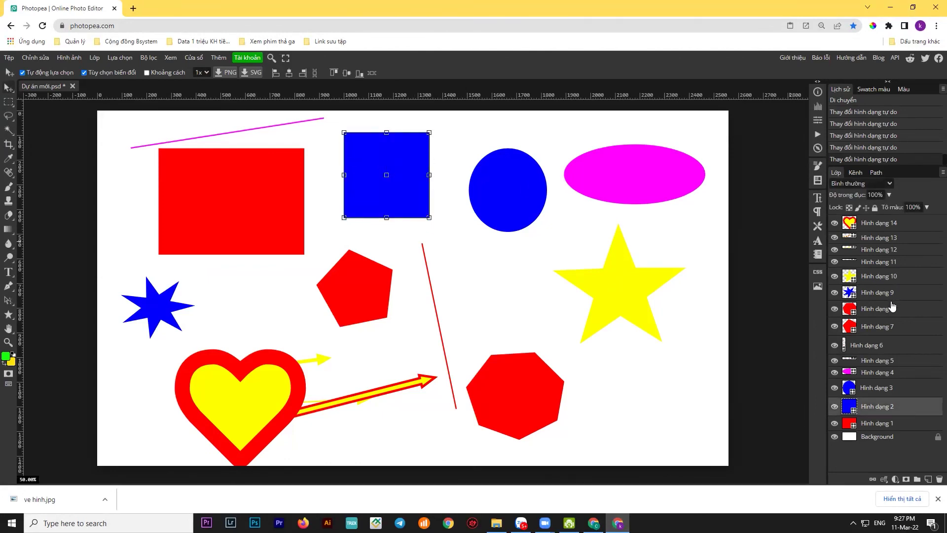
pyautogui.click(248, 198)
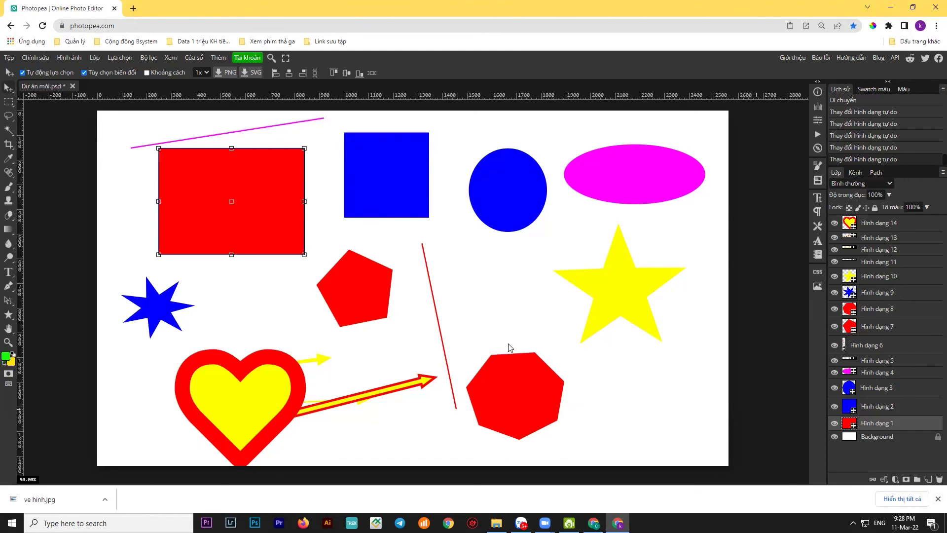
# Minimize the browser and Zalo windows and launch UltraViewer from the desktop.
pyautogui.click(890, 7)
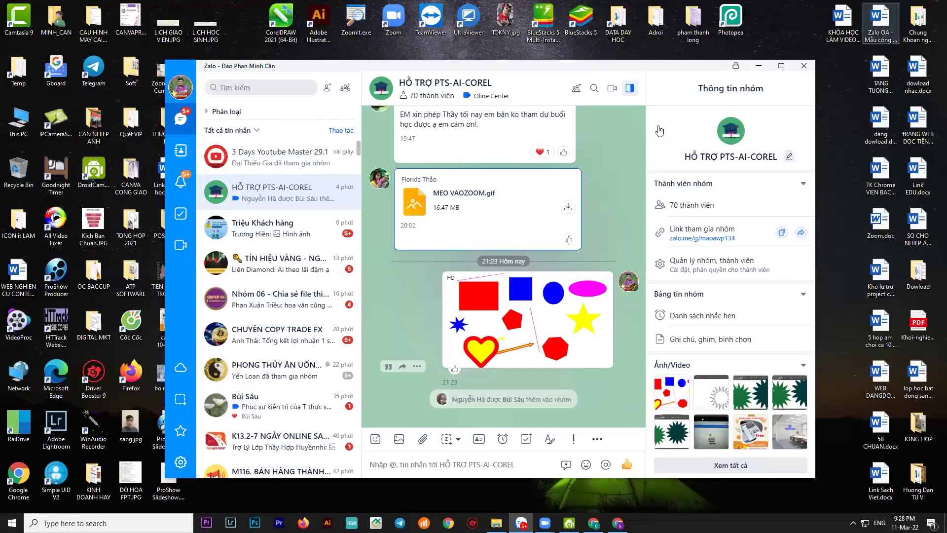
pyautogui.click(757, 62)
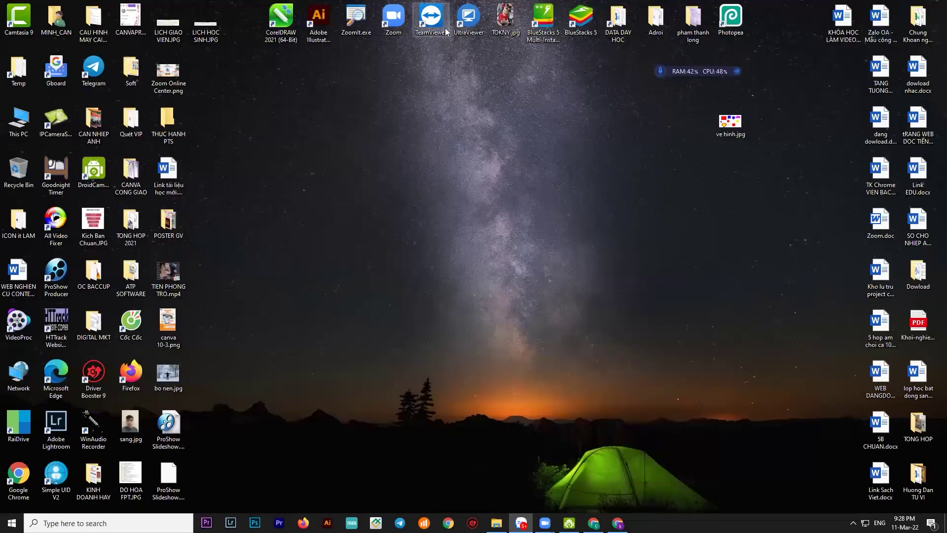
pyautogui.doubleClick(468, 17)
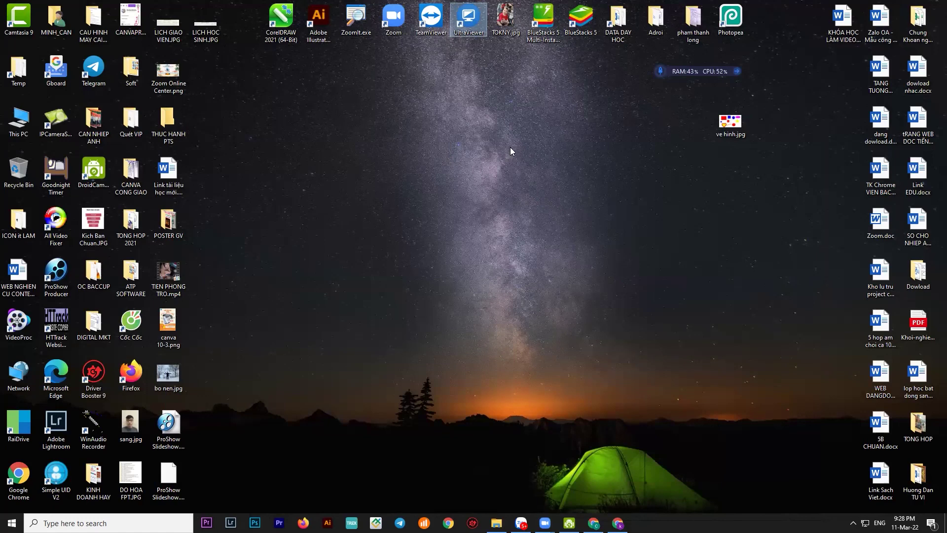
pyautogui.click(545, 218)
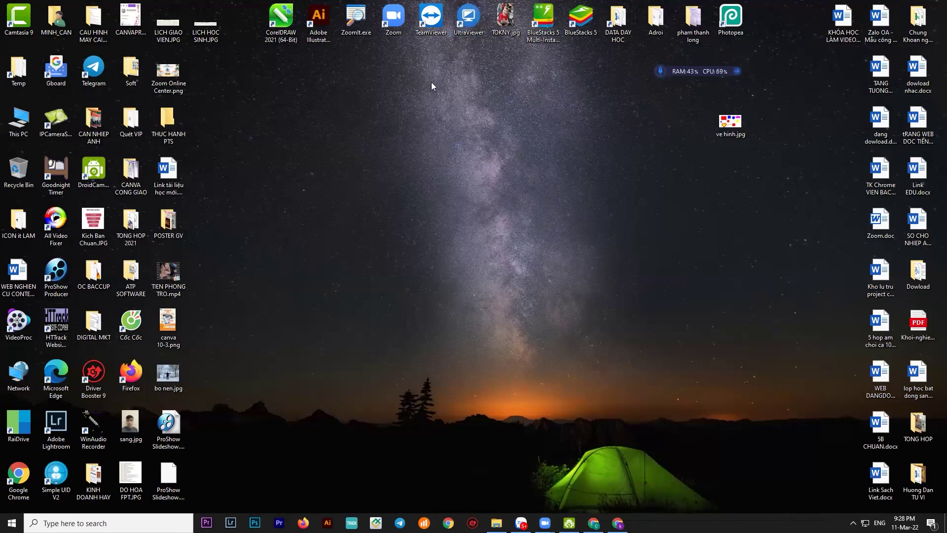
# Relaunch UltraViewer and refresh the desktop until its window appears.
pyautogui.doubleClick(469, 19)
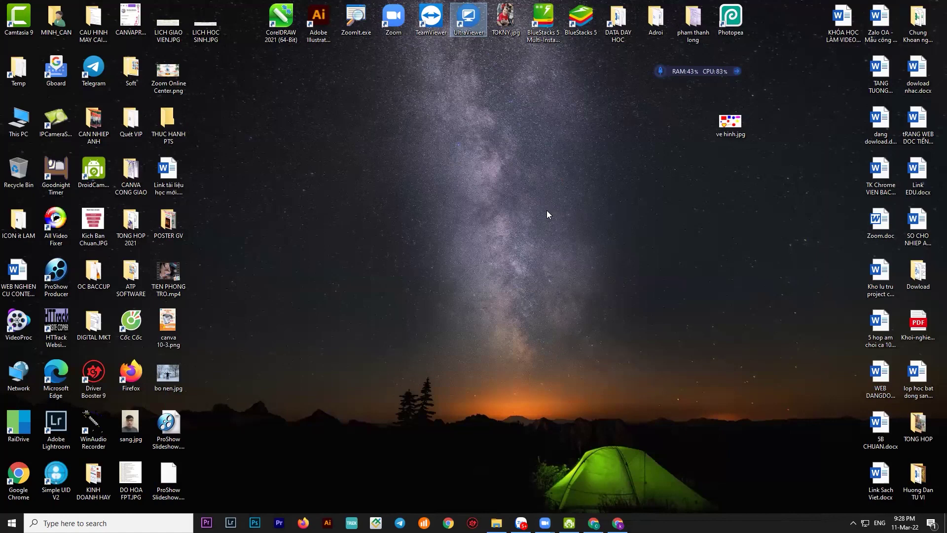
pyautogui.click(538, 231)
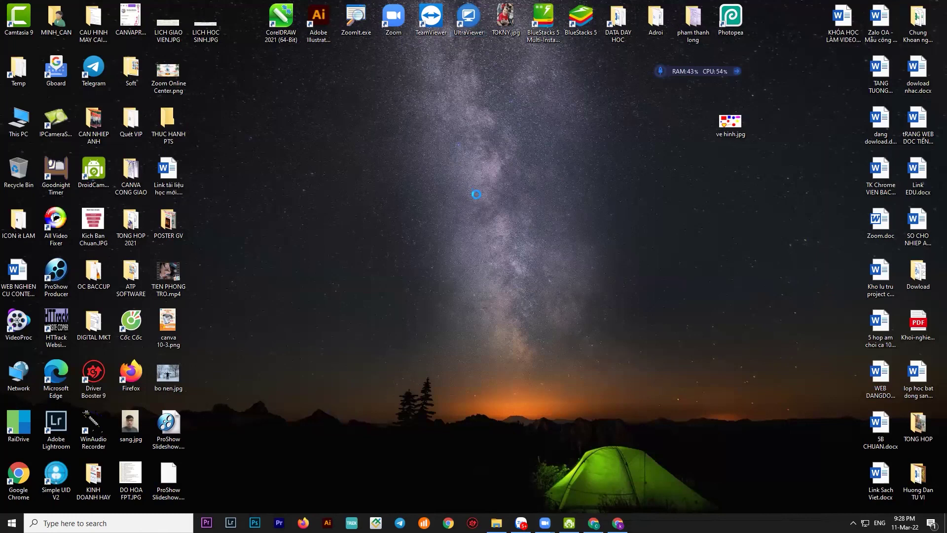
pyautogui.rightClick(466, 180)
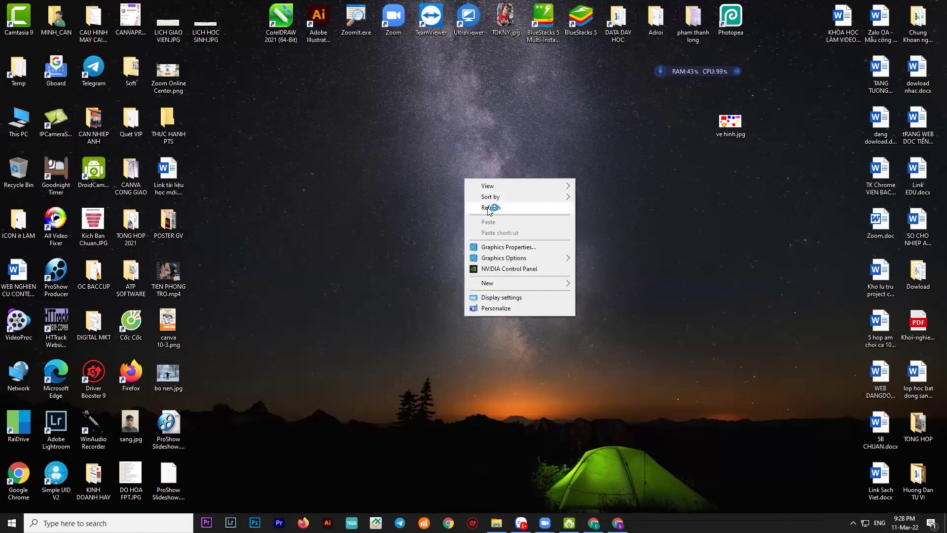
pyautogui.click(492, 207)
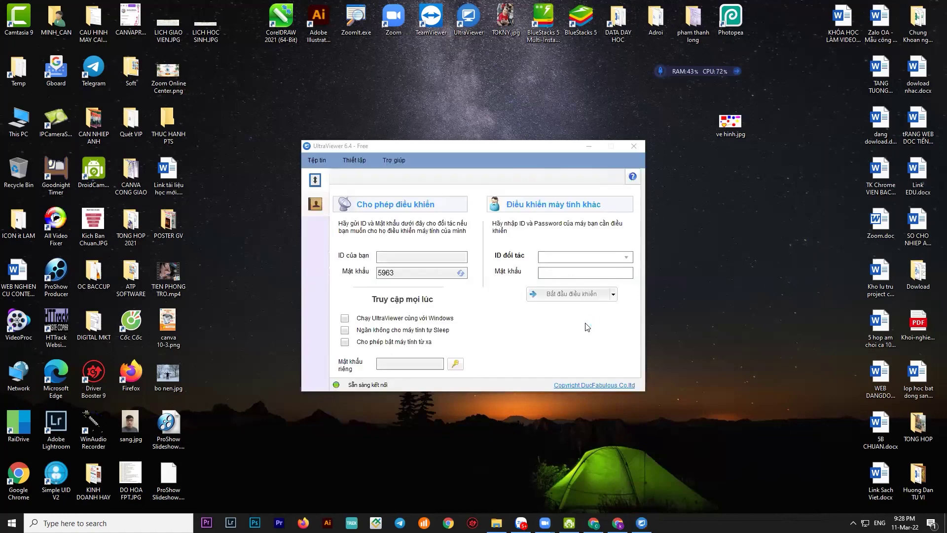
# Connect UltraViewer to the saved partner computer by entering its ID and password.
pyautogui.click(568, 256)
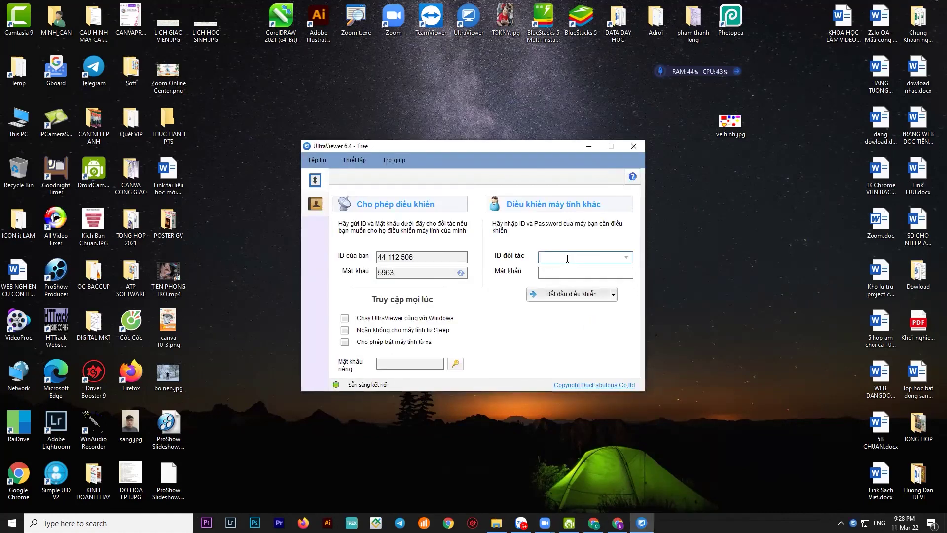
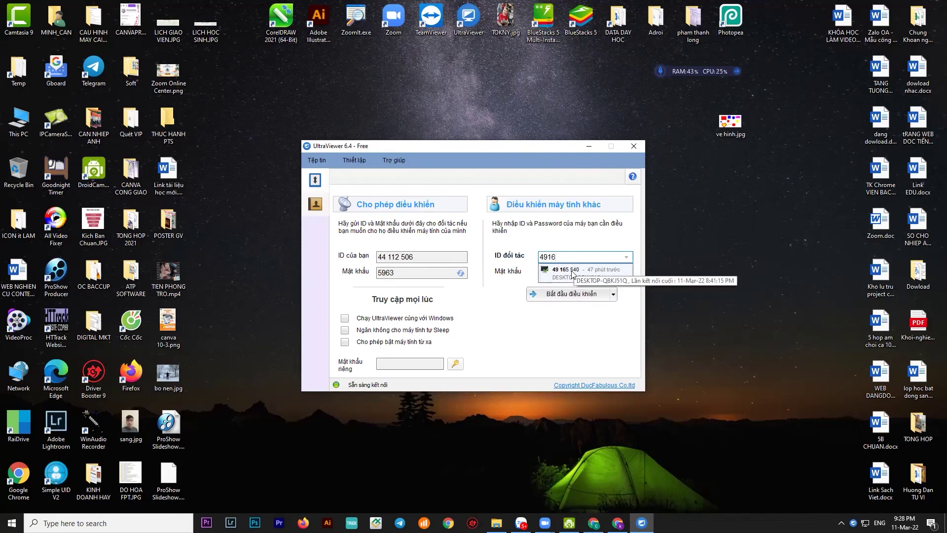
pyautogui.click(576, 273)
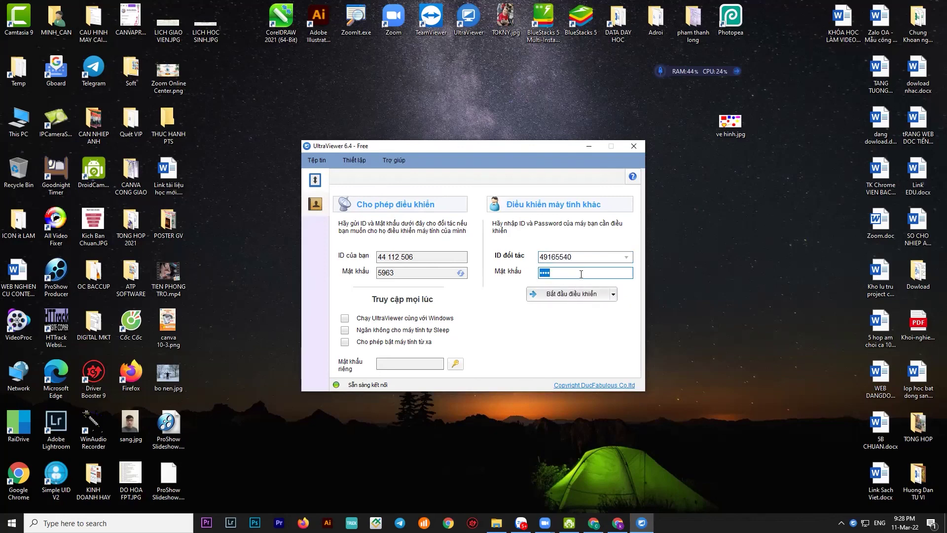
pyautogui.press('BackSpace')
pyautogui.press('Return')
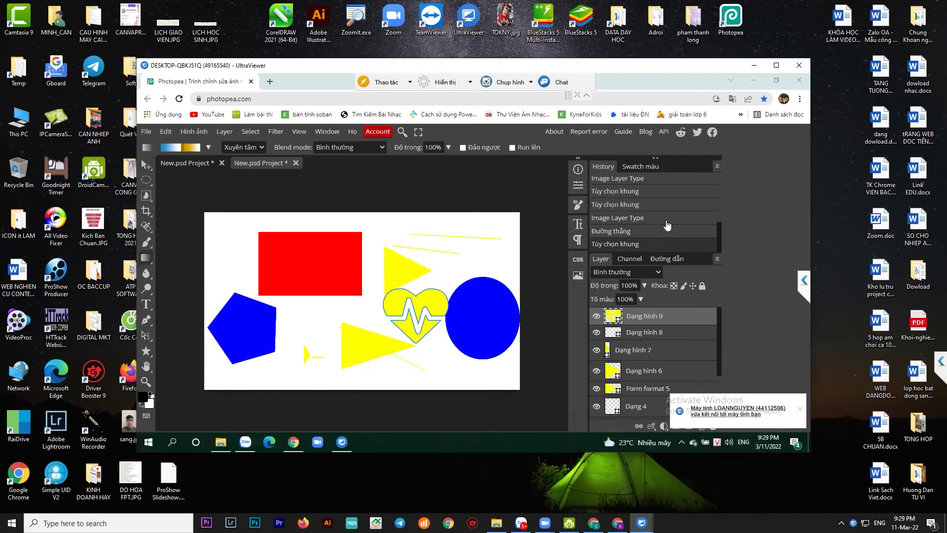
# Maximize the remote Photopea view, switch to the Move tool, and show transform handles on the heart.
pyautogui.click(776, 65)
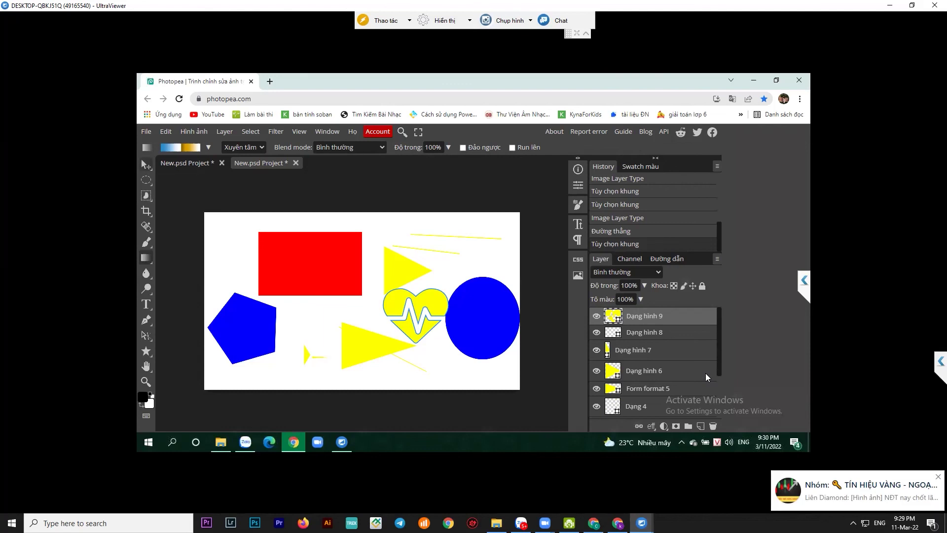
pyautogui.press('v')
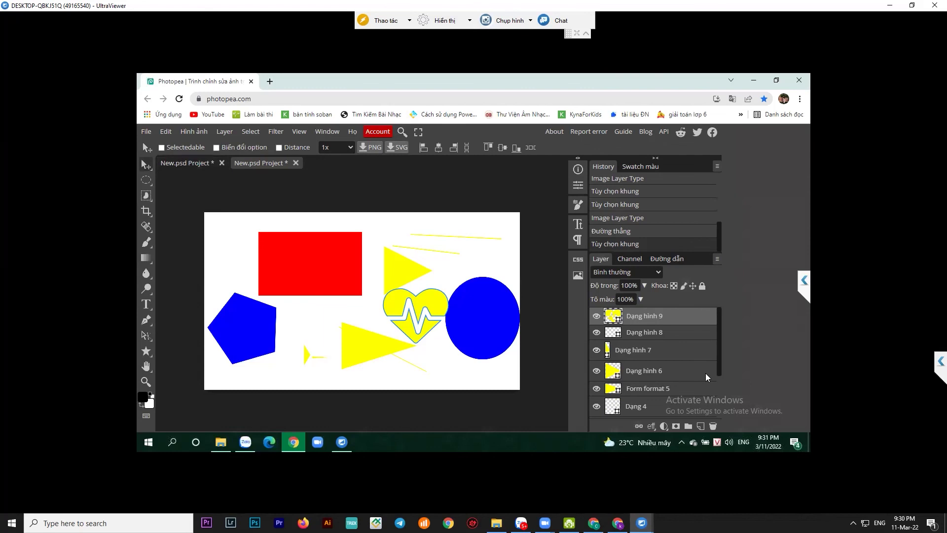
pyautogui.press('ctrl')
pyautogui.hotkey('ctrl', 't')
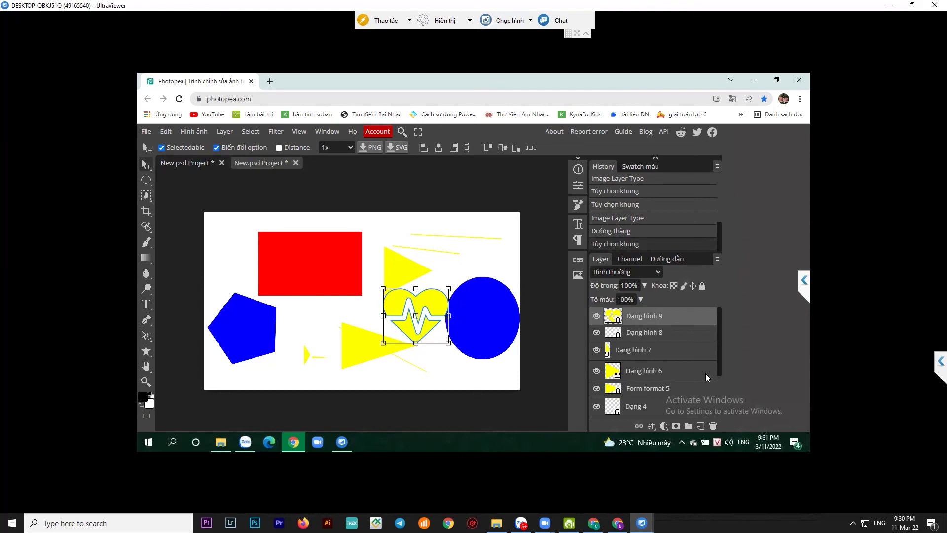
# Shrink the heart slightly and move it up and to the left.
pyautogui.moveTo(383, 288)
pyautogui.mouseDown()
pyautogui.moveTo(399, 311)
pyautogui.moveTo(418, 291)
pyautogui.moveTo(401, 287)
pyautogui.mouseUp()
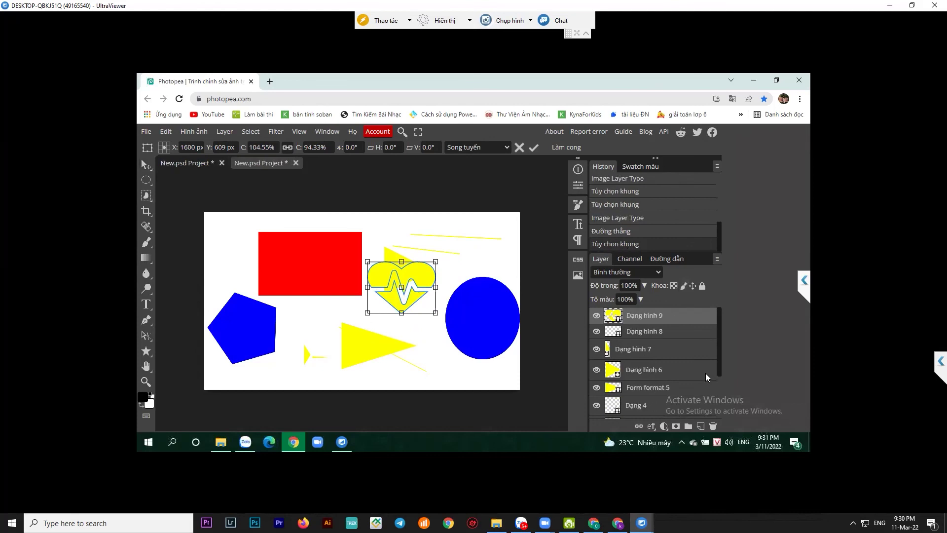
pyautogui.moveTo(401, 287)
pyautogui.mouseDown()
pyautogui.moveTo(377, 281)
pyautogui.moveTo(416, 304)
pyautogui.mouseUp()
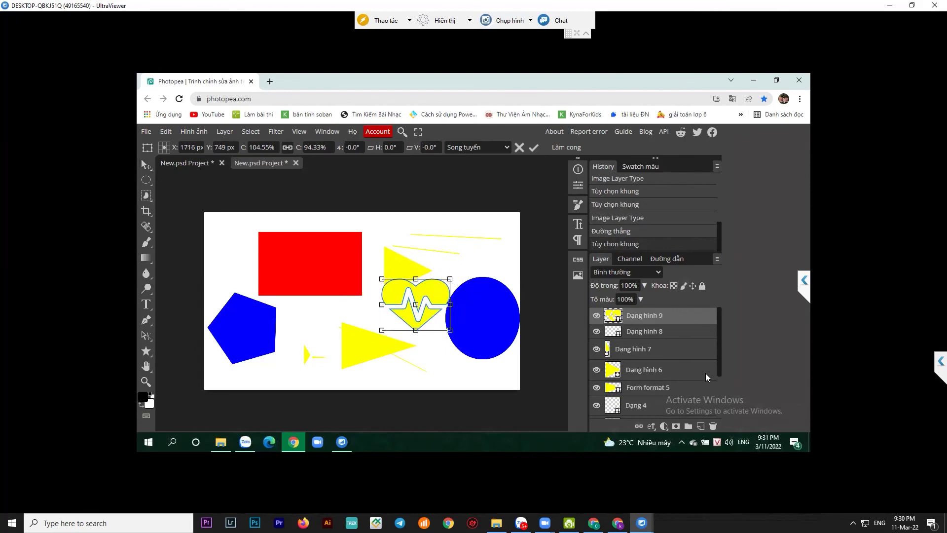
pyautogui.press('Return')
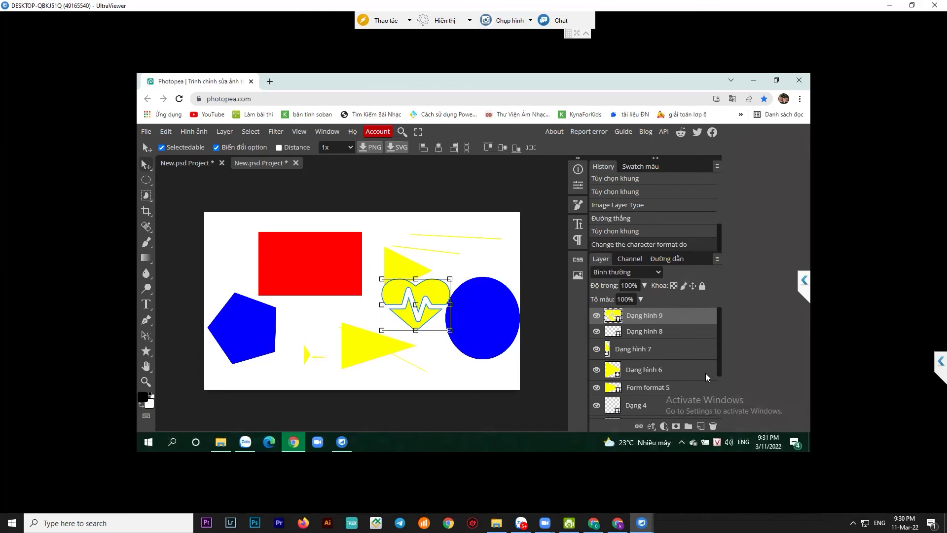
# Move the red rectangle up-left and resize it slightly smaller.
pyautogui.click(296, 242)
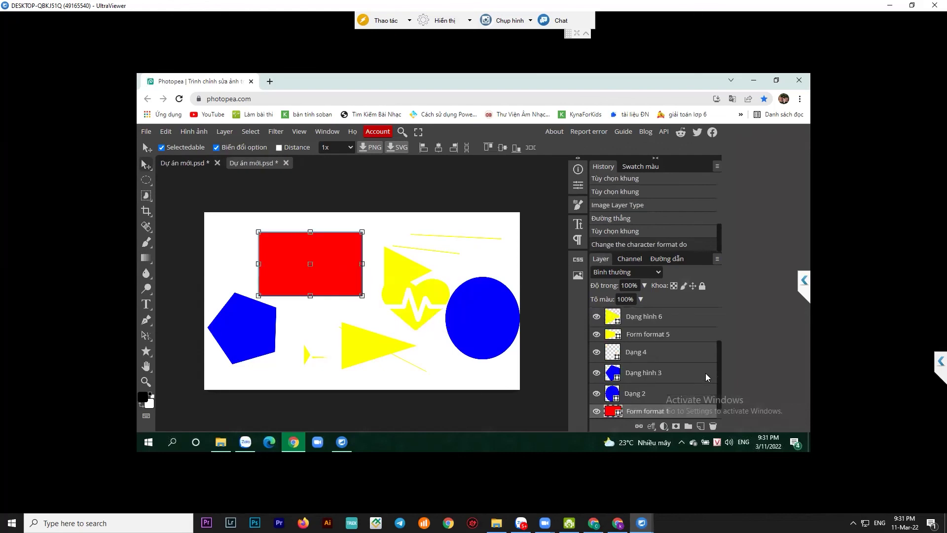
pyautogui.moveTo(301, 247); pyautogui.dragTo(242, 223)
pyautogui.hotkey('ctrl', 't')
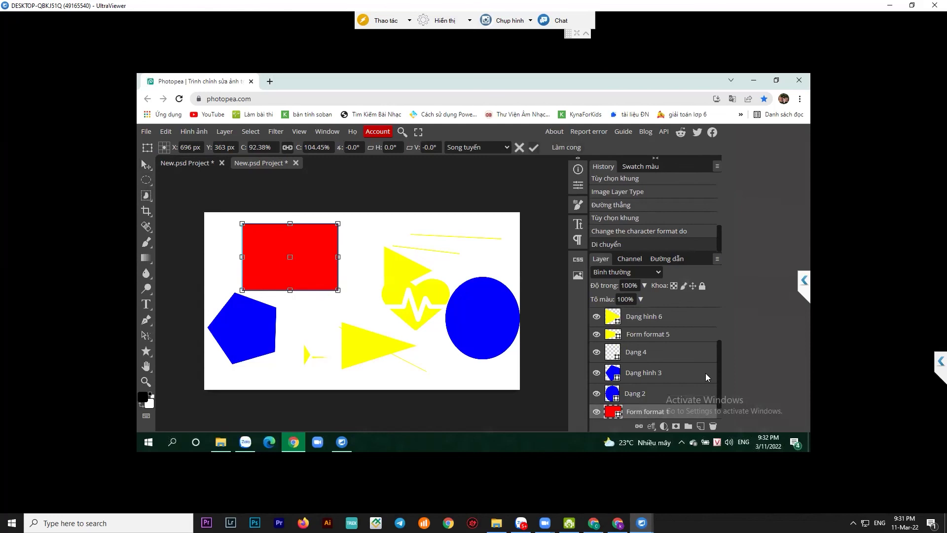
pyautogui.press('Return')
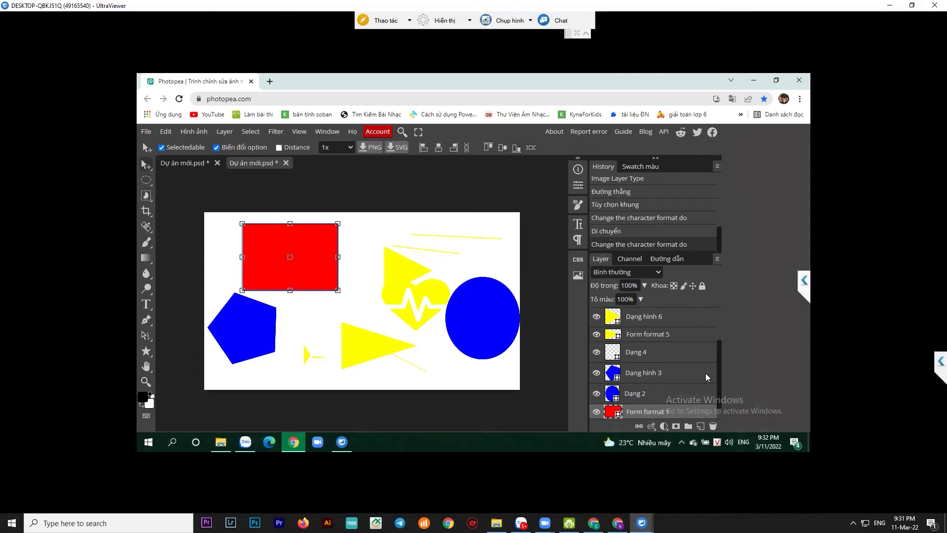
pyautogui.click(705, 372)
# Nudge the blue pentagon right and down, then stretch it wider.
pyautogui.hotkey('shift', 'Right')
pyautogui.hotkey('shift', 'Right')
pyautogui.hotkey('shift', 'Down')
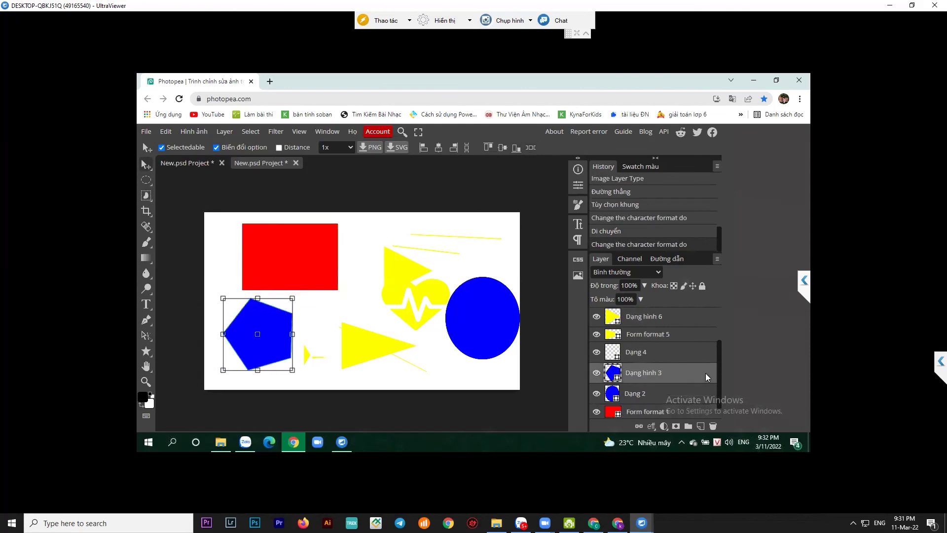
pyautogui.hotkey('shift', 'Right')
pyautogui.hotkey('shift', 'Down')
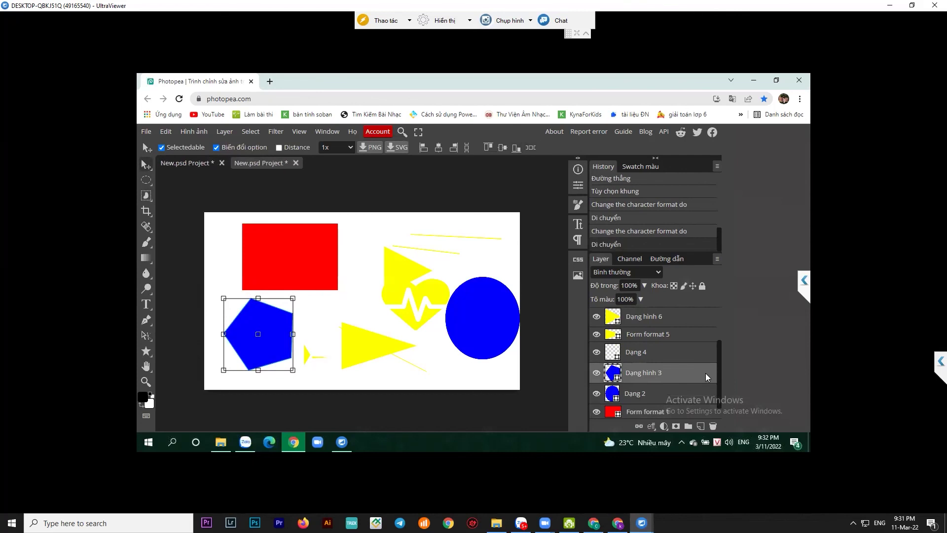
pyautogui.hotkey('ctrl', 't')
pyautogui.moveTo(293, 334); pyautogui.dragTo(329, 334)
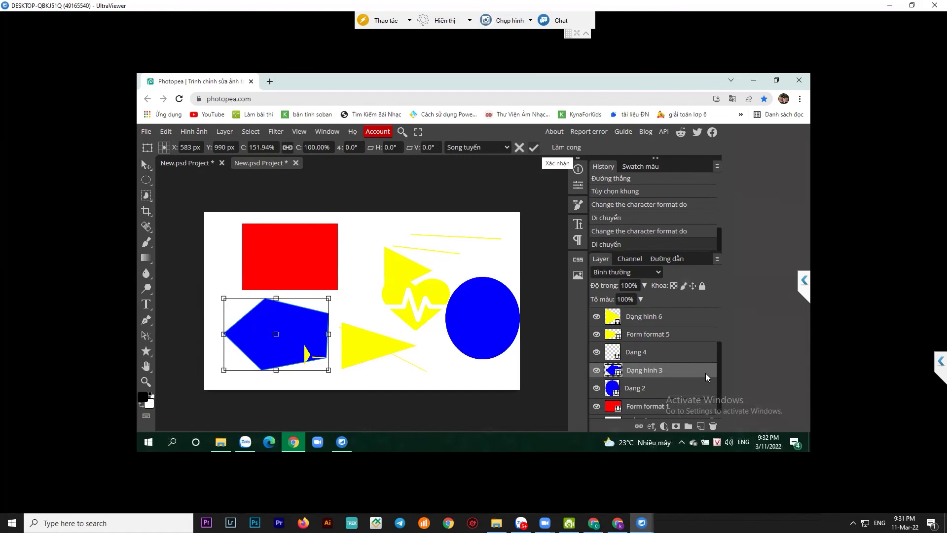
pyautogui.press('Return')
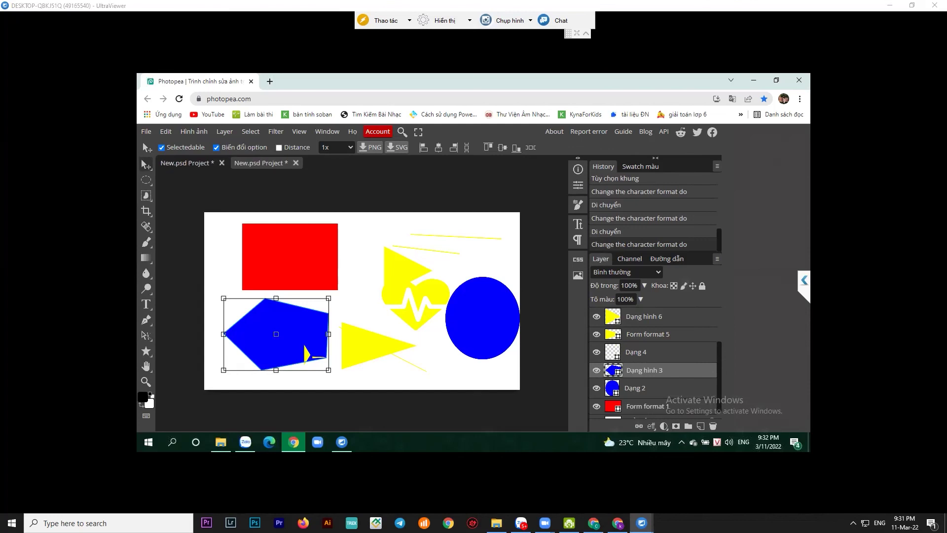
pyautogui.scroll(-1, 711, 410)
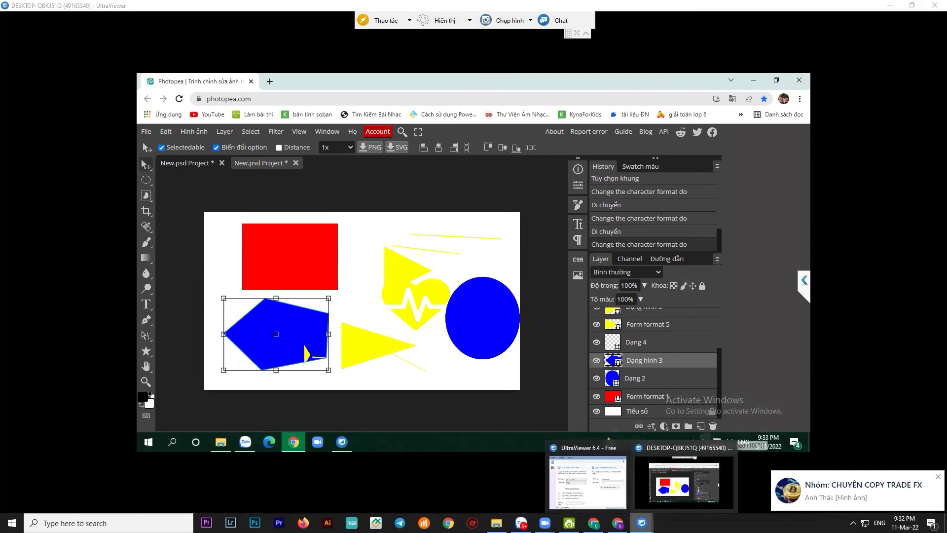
pyautogui.moveTo(641, 523)
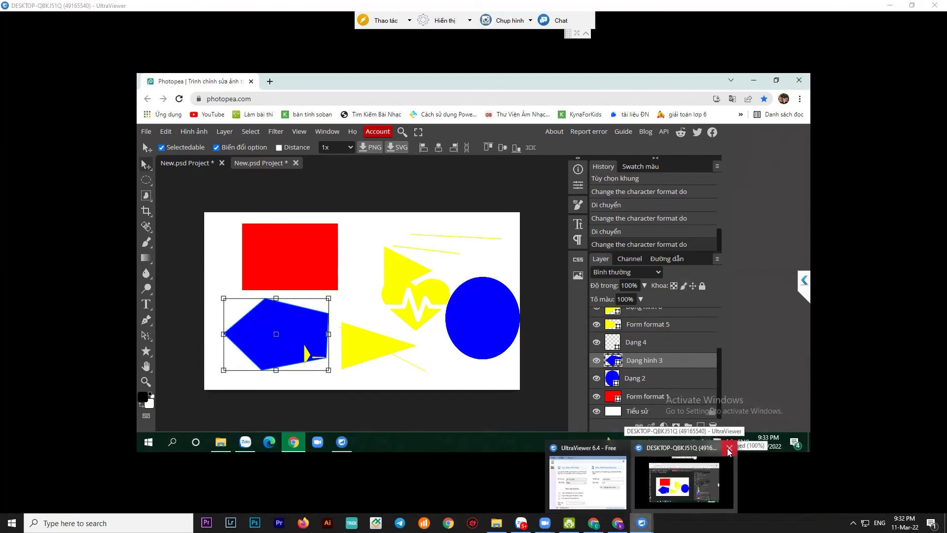
# Close the remote viewer, dismiss the error, and confirm quitting UltraViewer with Đồng ý.
pyautogui.click(621, 449)
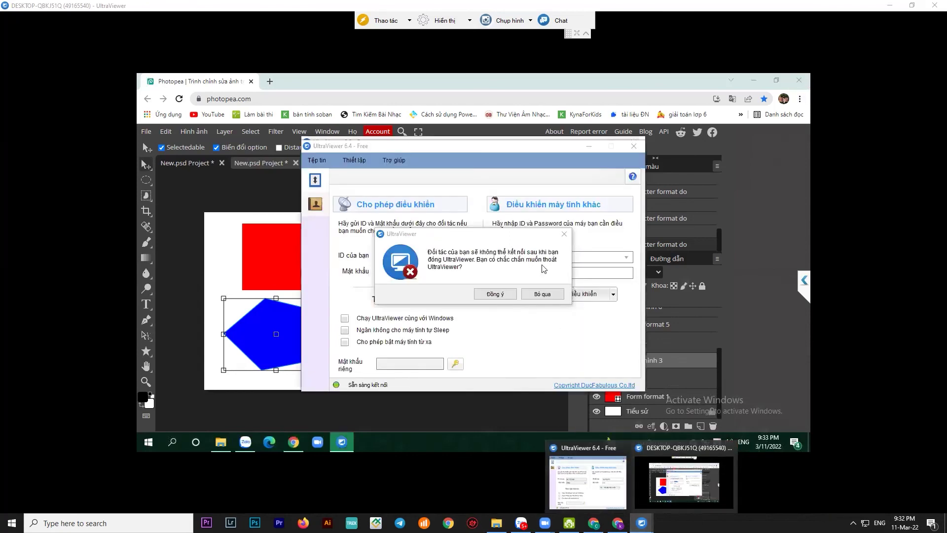
pyautogui.press('Escape')
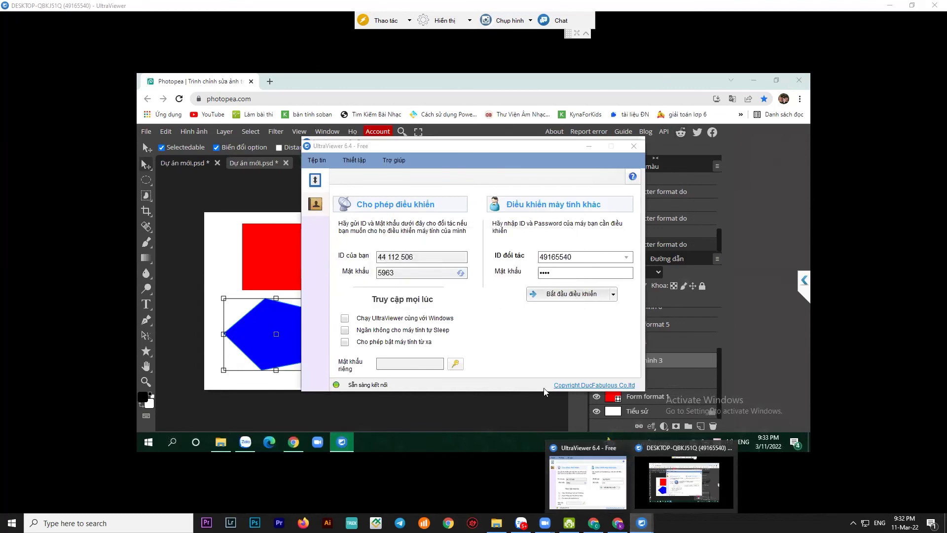
pyautogui.click(622, 448)
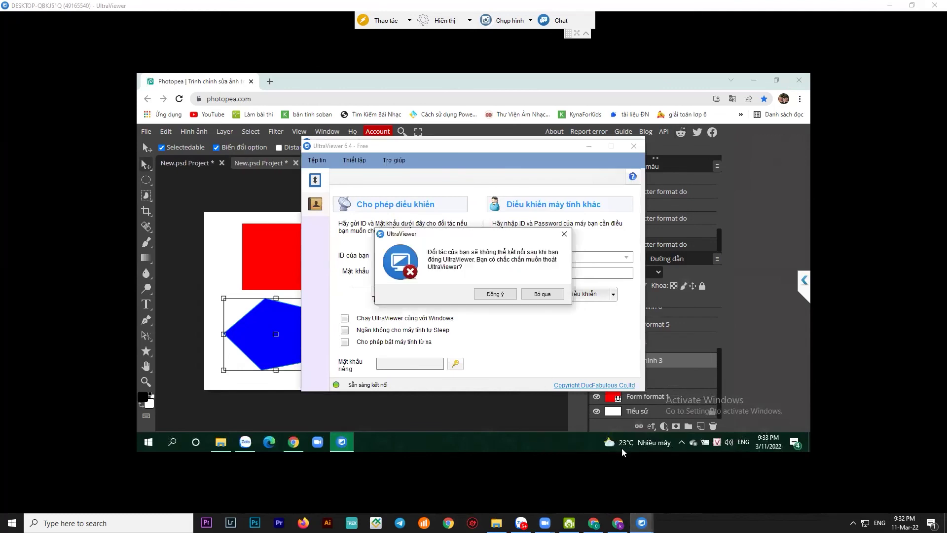
pyautogui.click(488, 303)
pyautogui.click(549, 302)
pyautogui.click(495, 294)
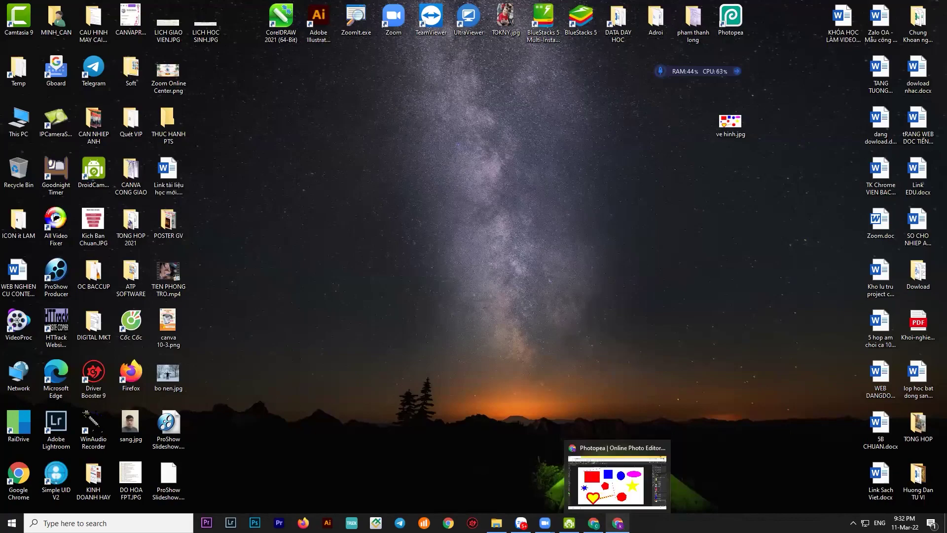
# Return to the local Photopea shapes project and close Chrome's downloads bar.
pyautogui.click(618, 522)
pyautogui.moveTo(593, 523)
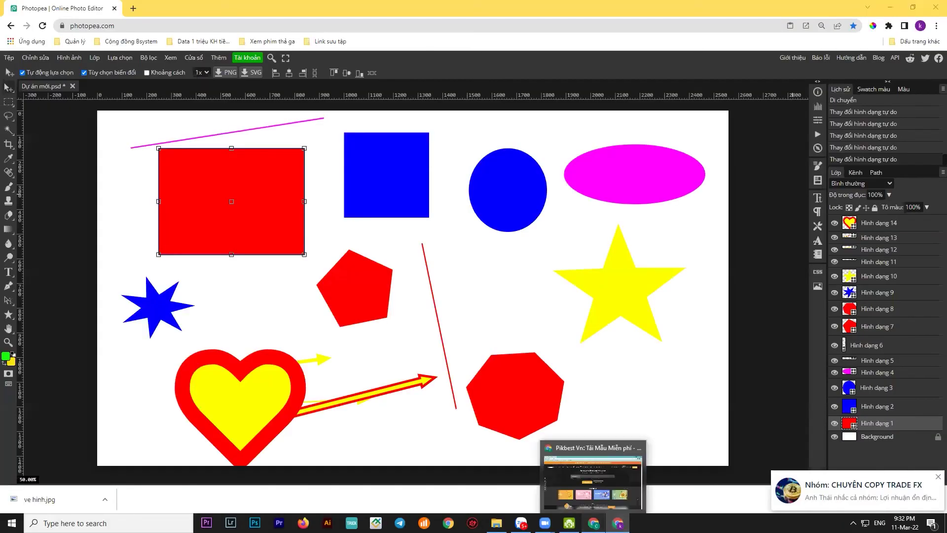
pyautogui.click(594, 481)
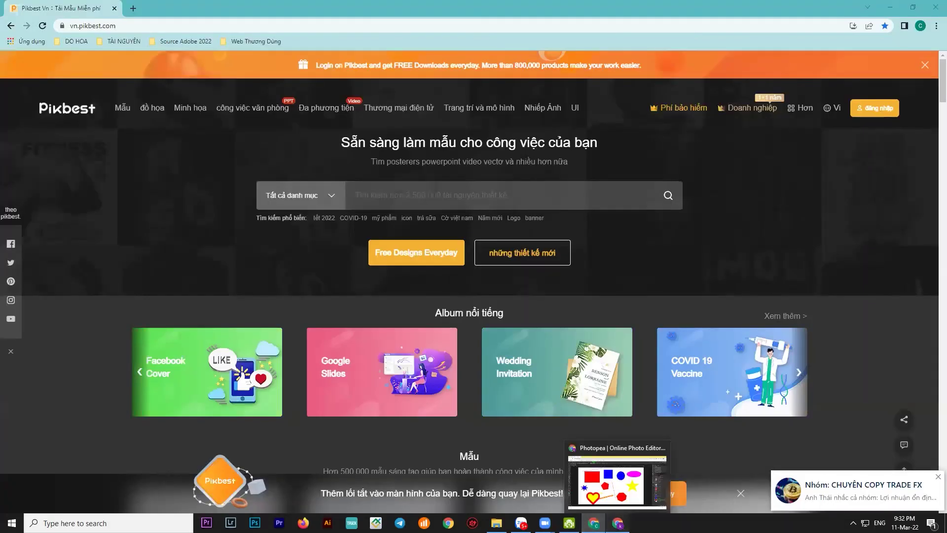
pyautogui.click(635, 494)
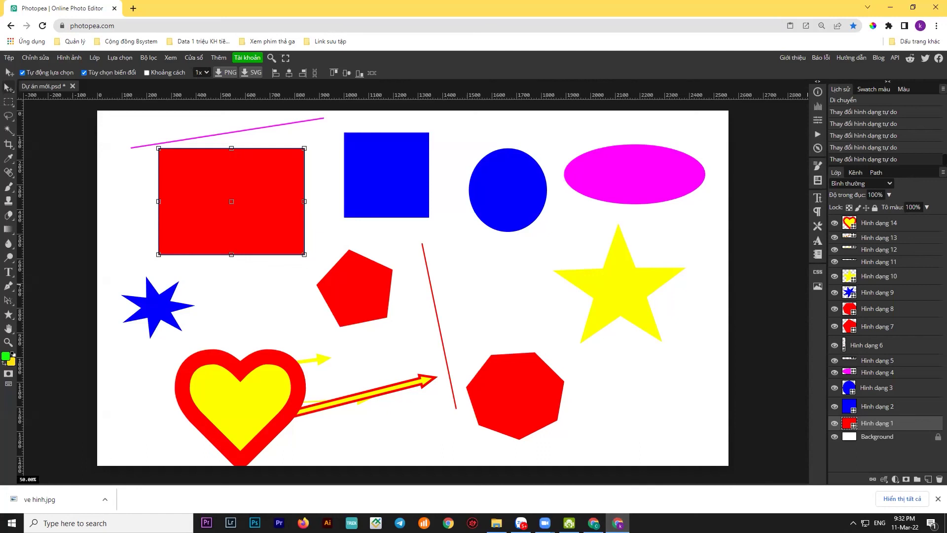
pyautogui.click(937, 498)
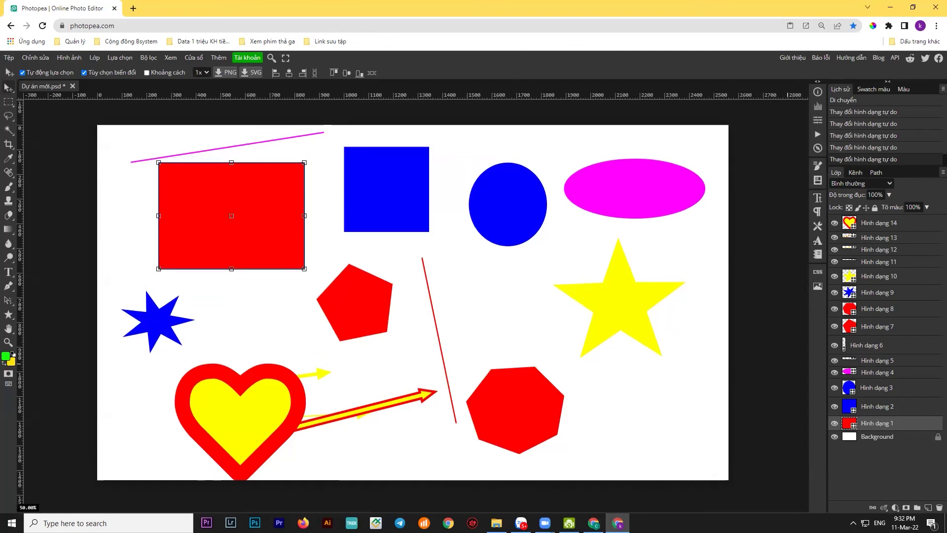